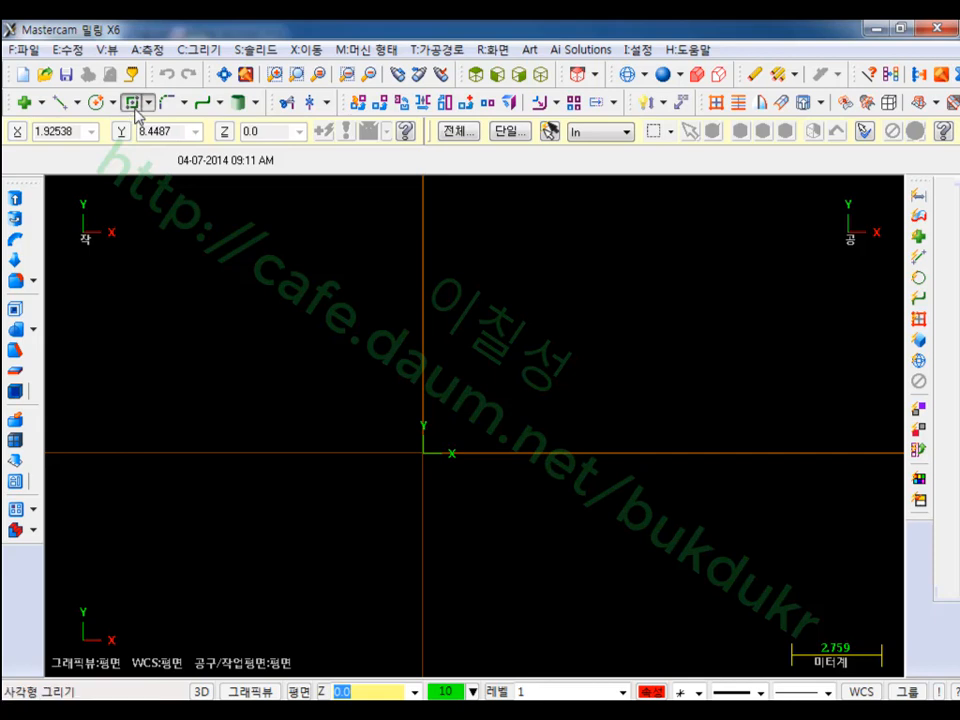
# Step: Draw a 70 by 70 rectangle with its lower-left corner at the origin
pyautogui.click(131, 101)
pyautogui.click(423, 453)
pyautogui.click(717, 227)
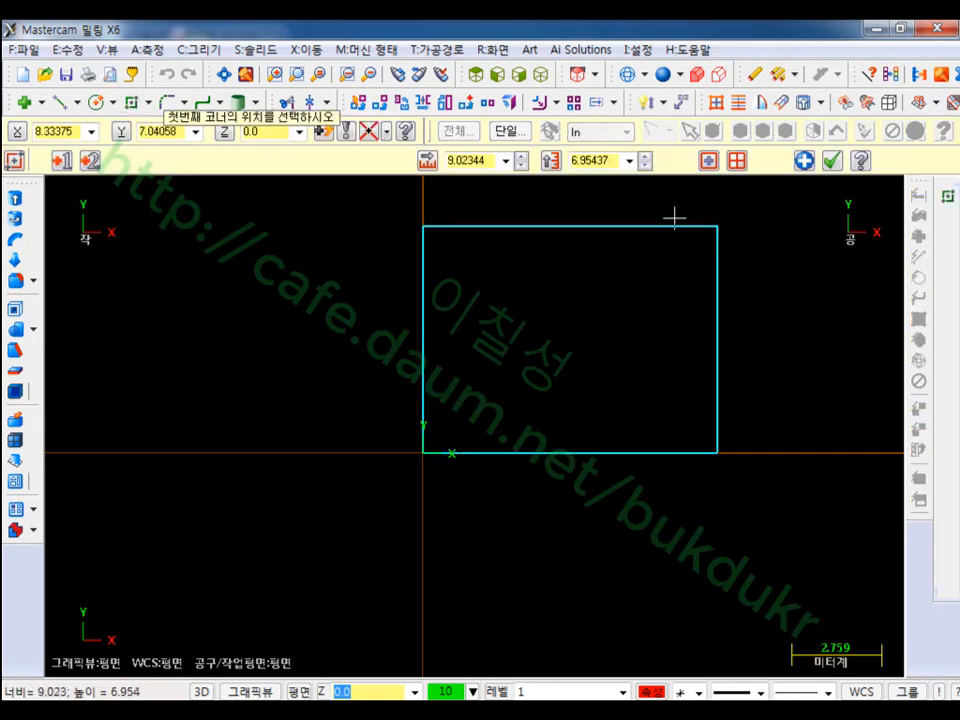
pyautogui.click(489, 163)
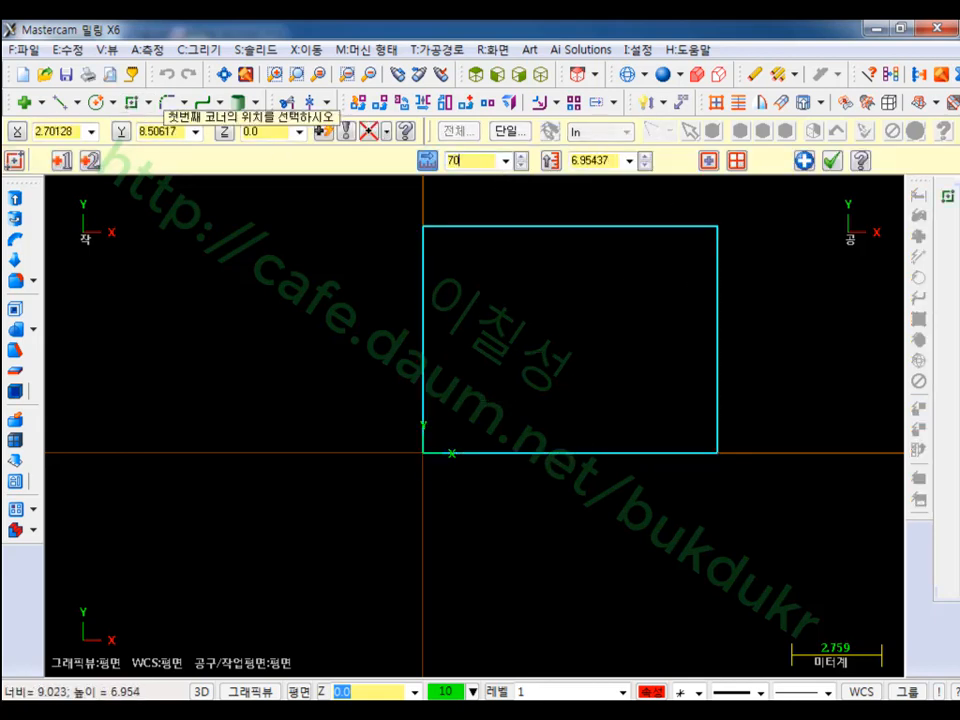
pyautogui.press('Tab')
pyautogui.press('Return')
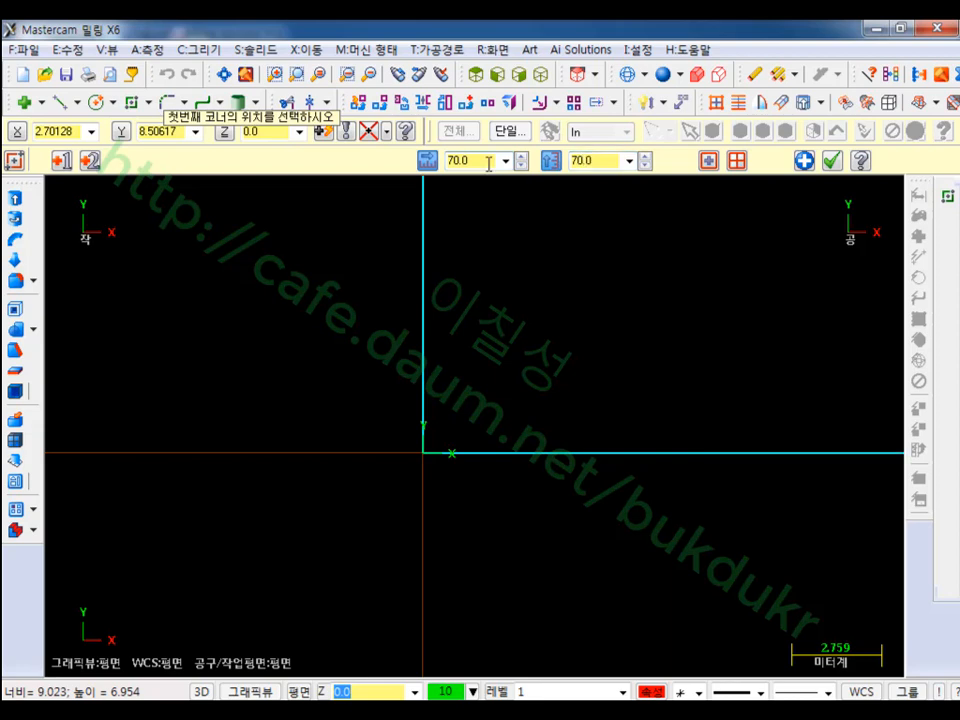
pyautogui.hotkey('alt', 'F1')
pyautogui.scroll(-2, 600, 440)
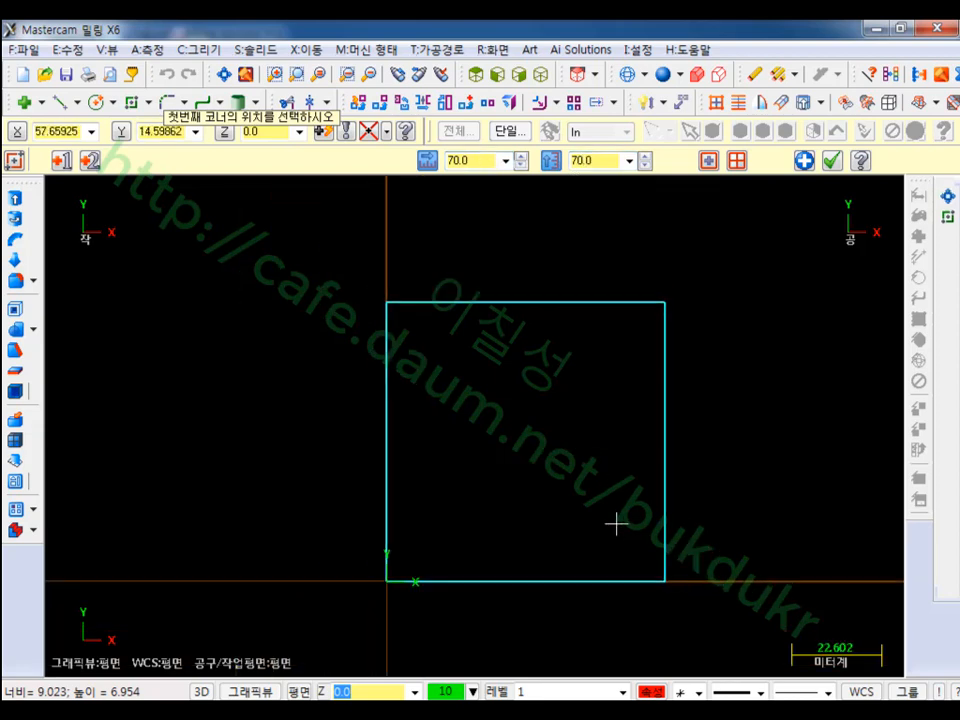
pyautogui.click(829, 160)
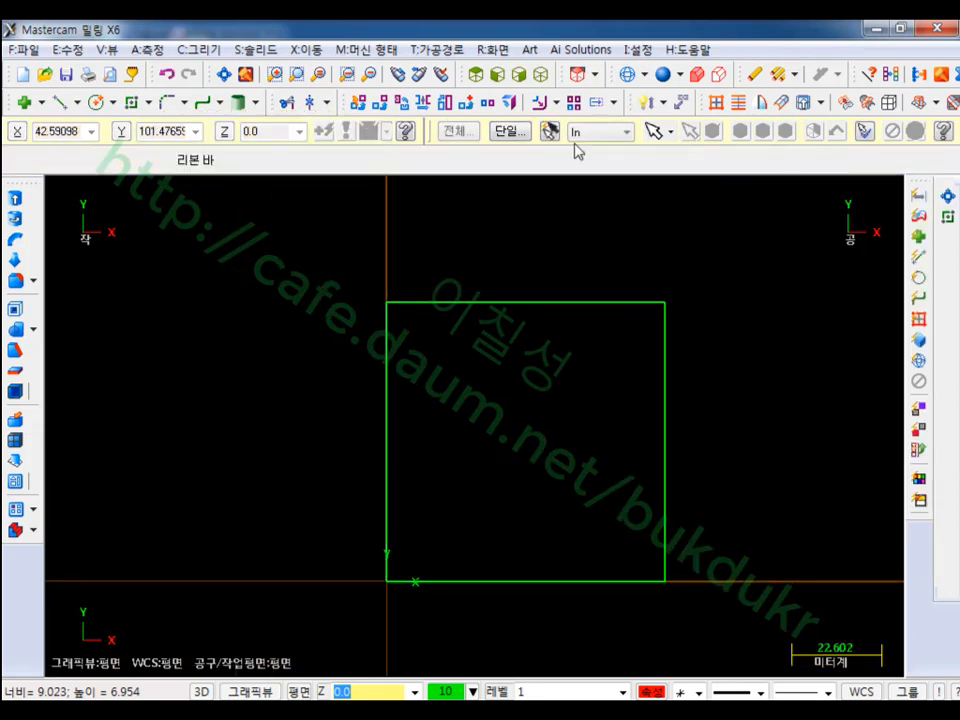
# Step: Dimension the rectangle's width above its upper edge and its height beside its right edge
pyautogui.click(643, 103)
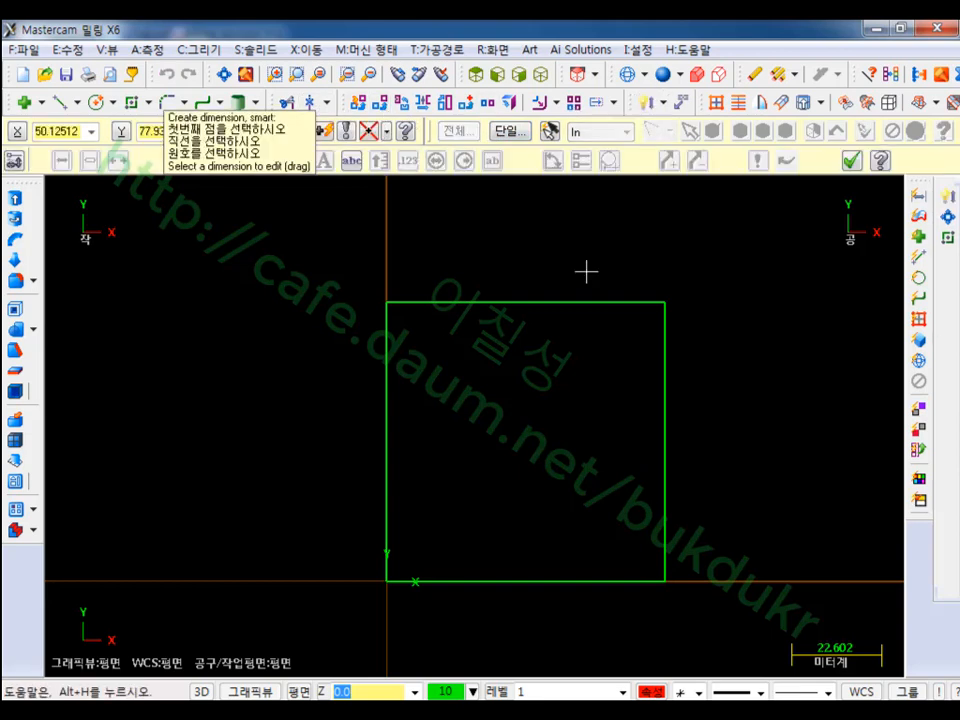
pyautogui.click(585, 302)
pyautogui.click(705, 280)
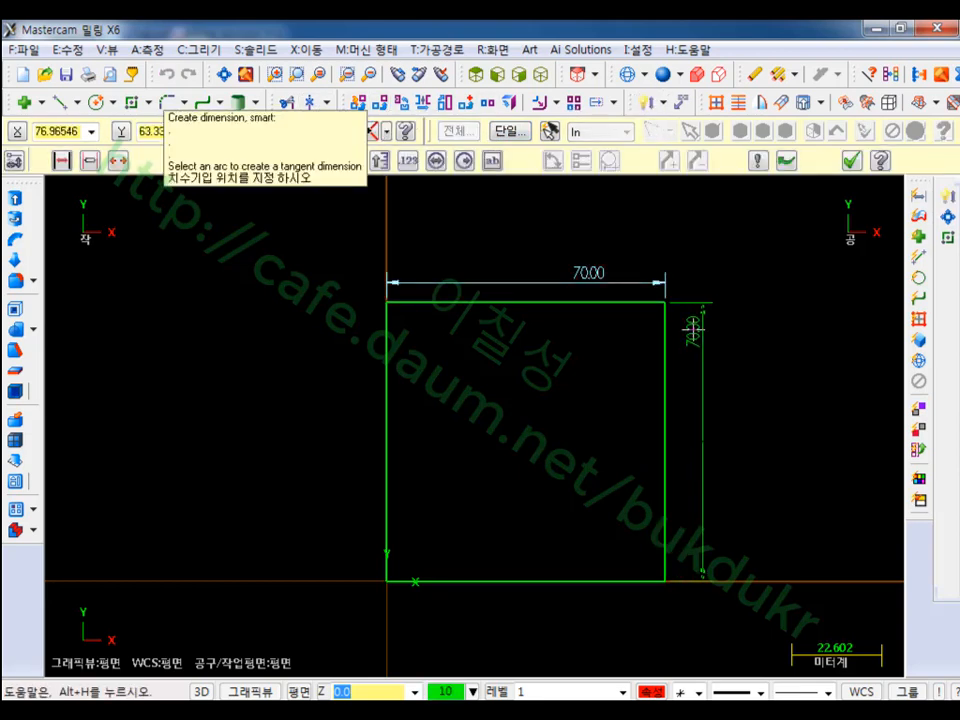
pyautogui.click(680, 324)
pyautogui.click(735, 300)
pyautogui.scroll(2, 521, 435)
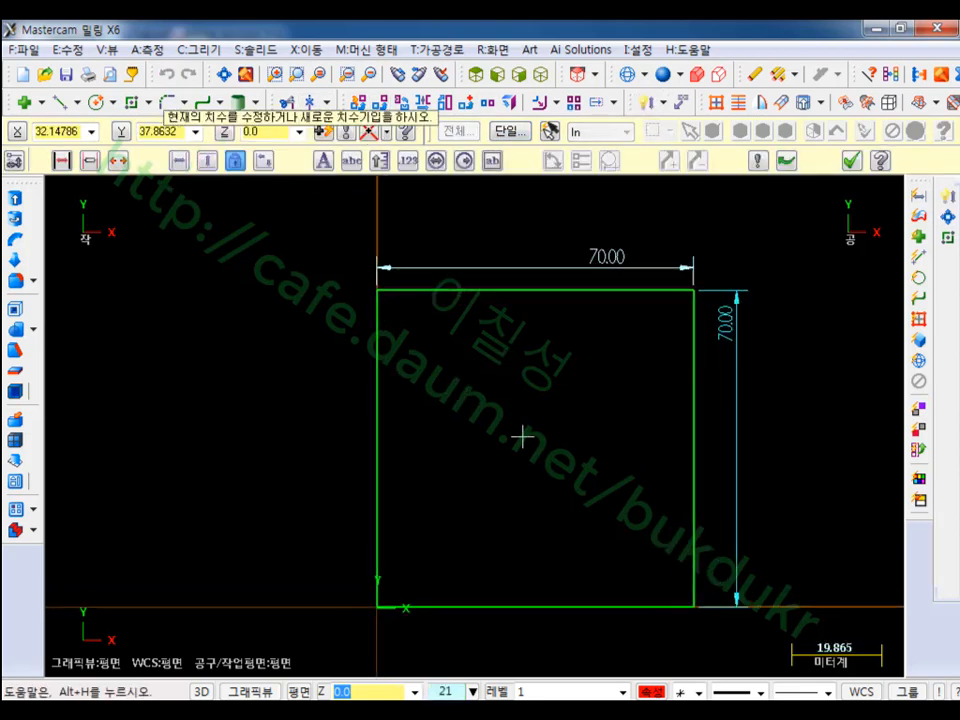
pyautogui.click(851, 160)
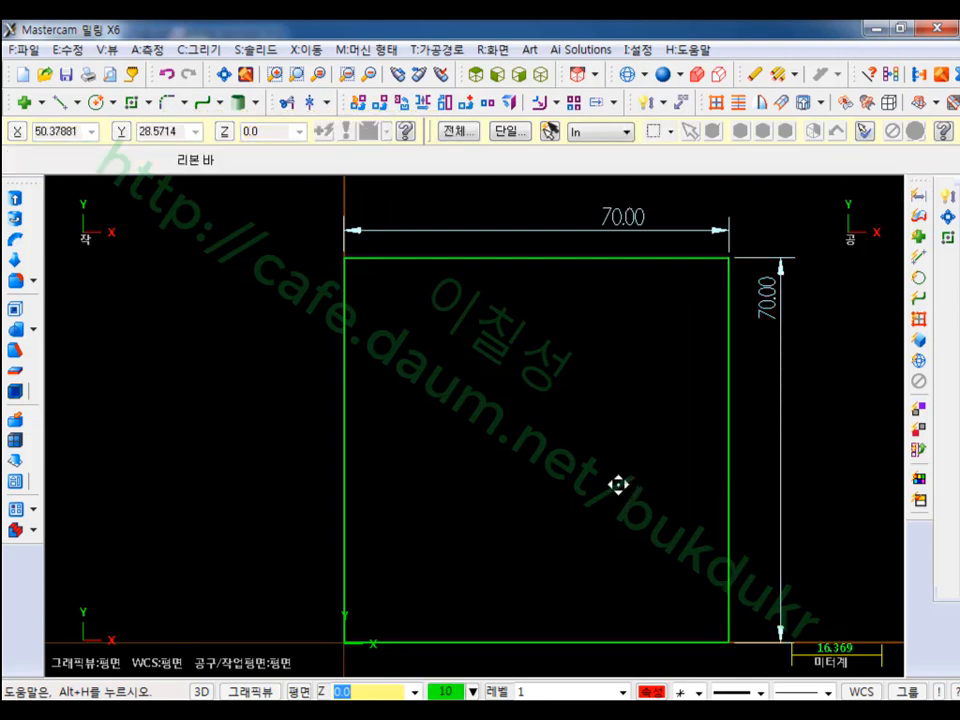
# Step: Draw horizontal and vertical centre lines joining the midpoints of the rectangle's opposite edges
pyautogui.moveTo(618, 485); pyautogui.dragTo(608, 480, button='middle')
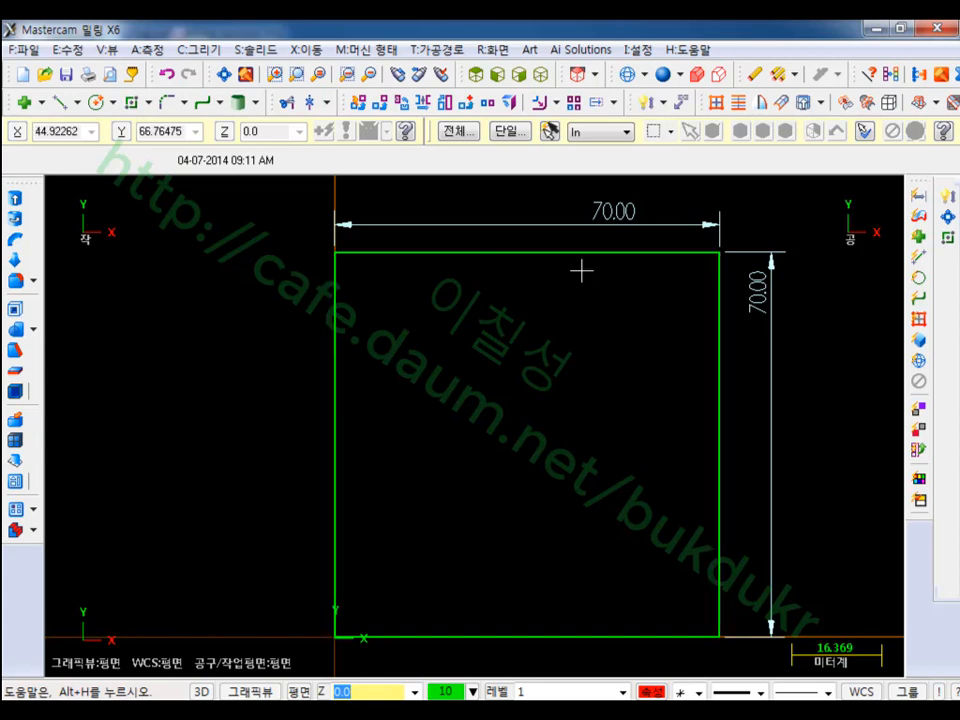
pyautogui.click(60, 103)
pyautogui.click(336, 444)
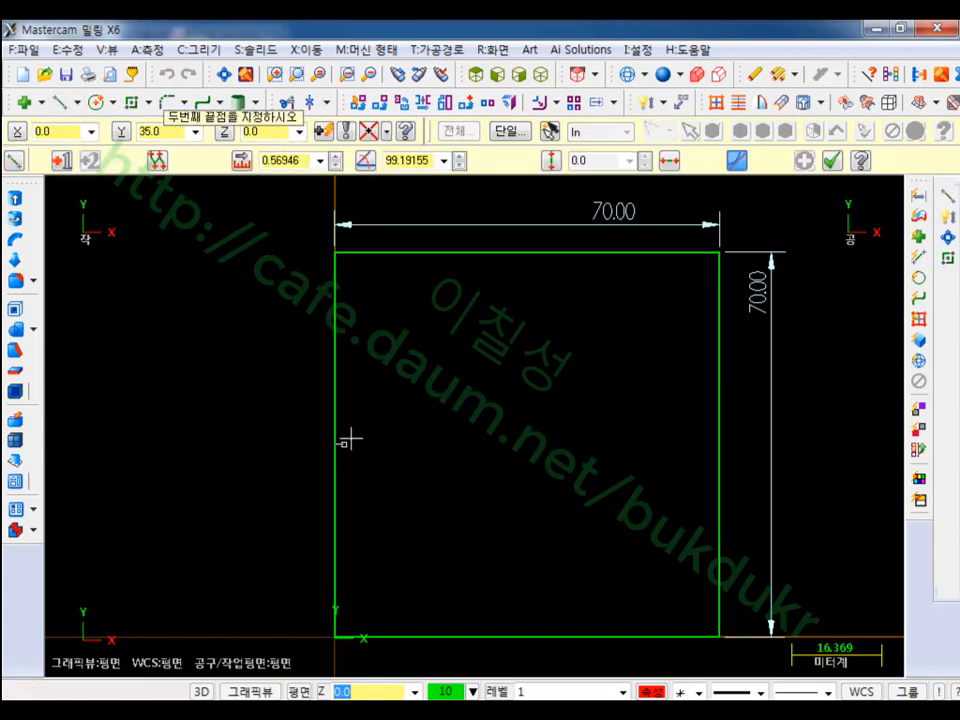
pyautogui.click(719, 448)
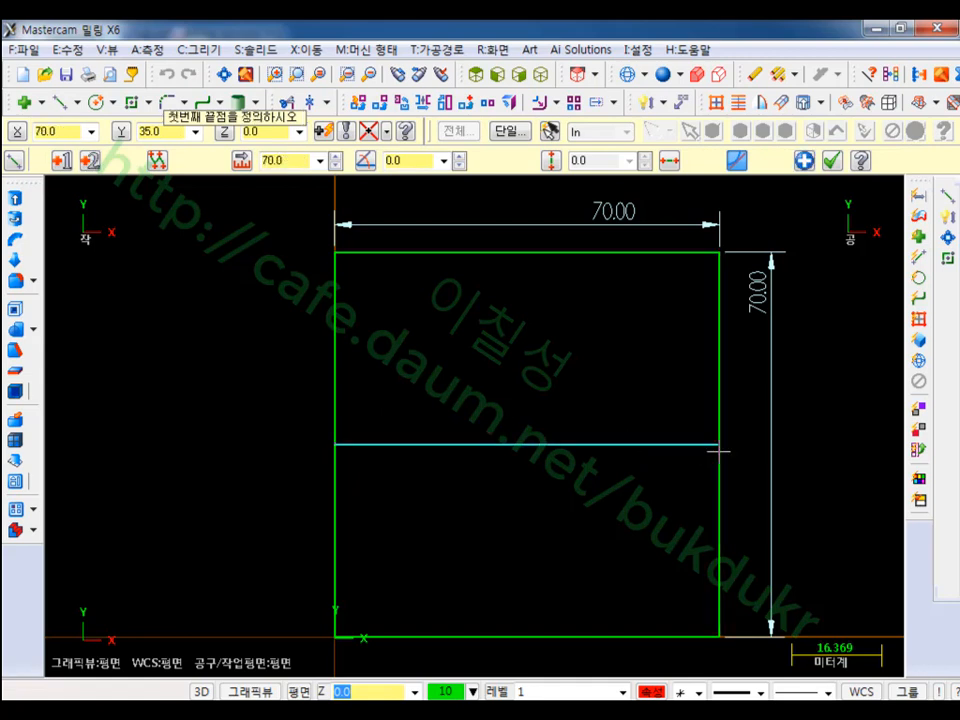
pyautogui.click(527, 254)
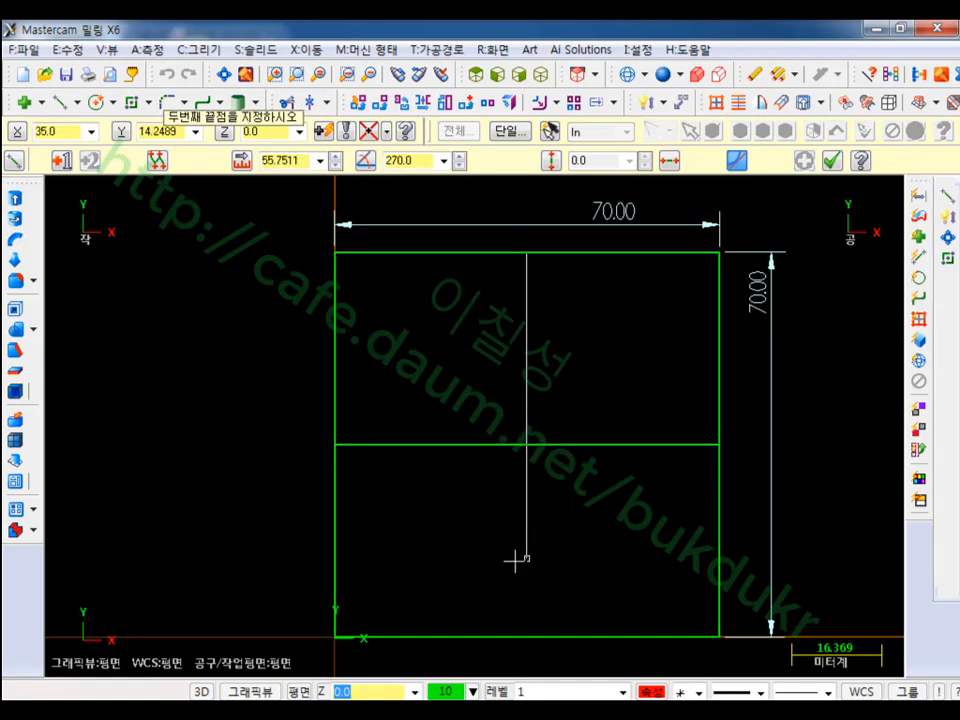
pyautogui.click(527, 637)
pyautogui.scroll(-1, 680, 398)
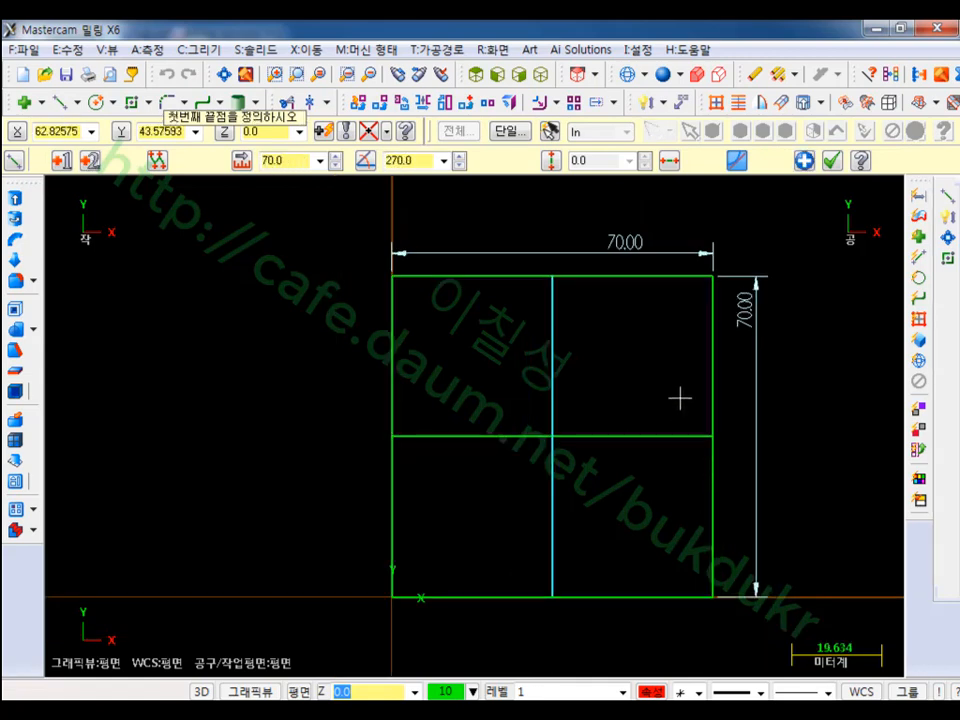
pyautogui.click(831, 160)
# Step: Change both centre lines to colour 18, a dashed line style and the thin line width
pyautogui.click(555, 402)
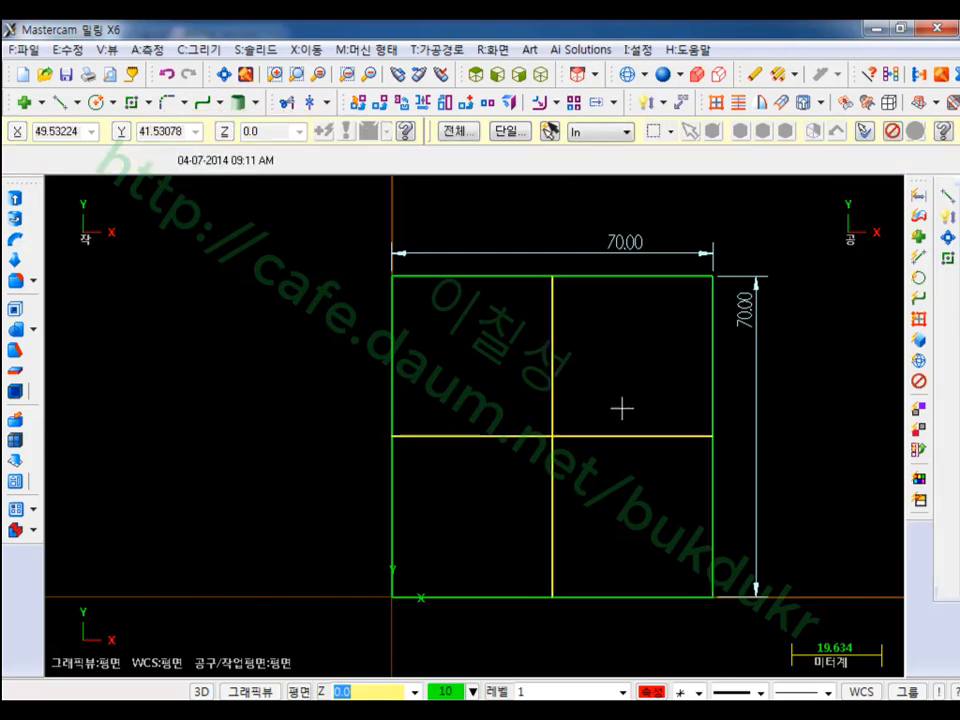
pyautogui.rightClick(652, 691)
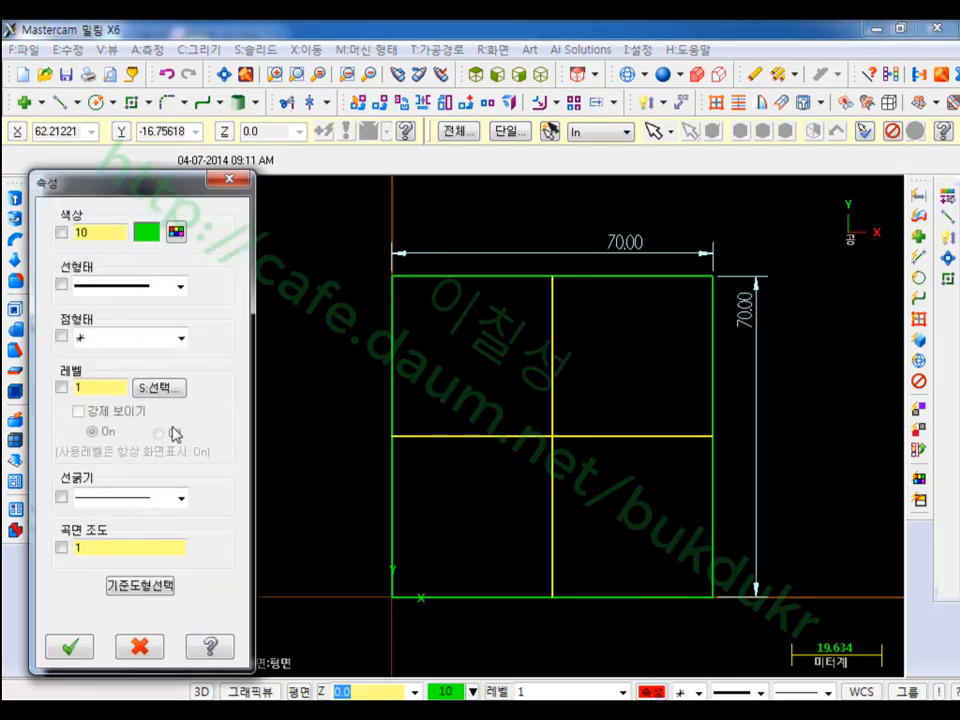
pyautogui.click(176, 233)
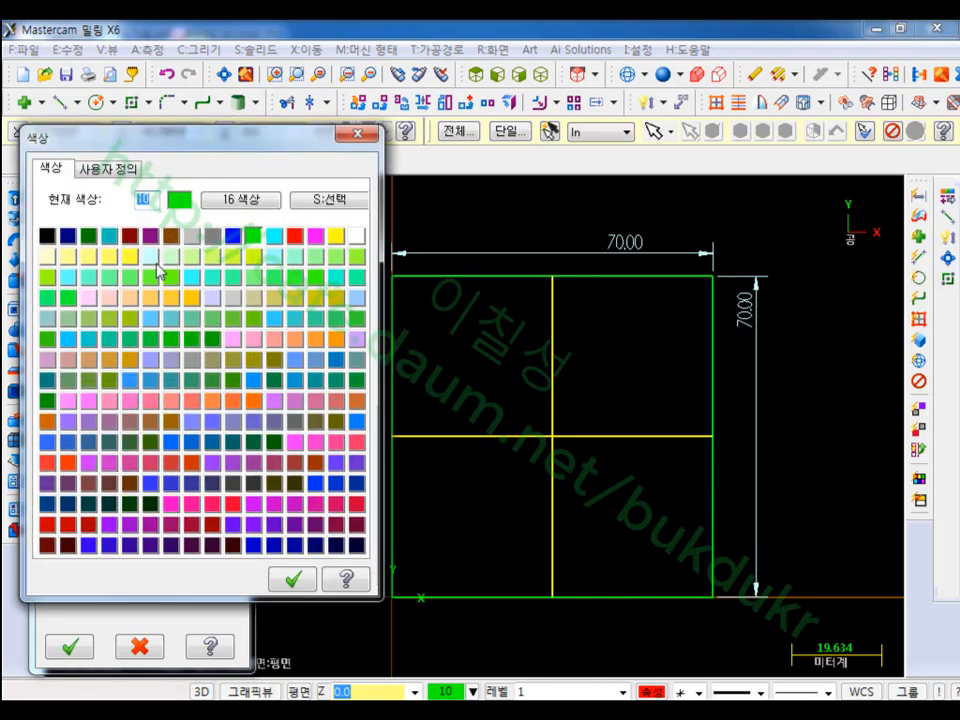
pyautogui.click(90, 257)
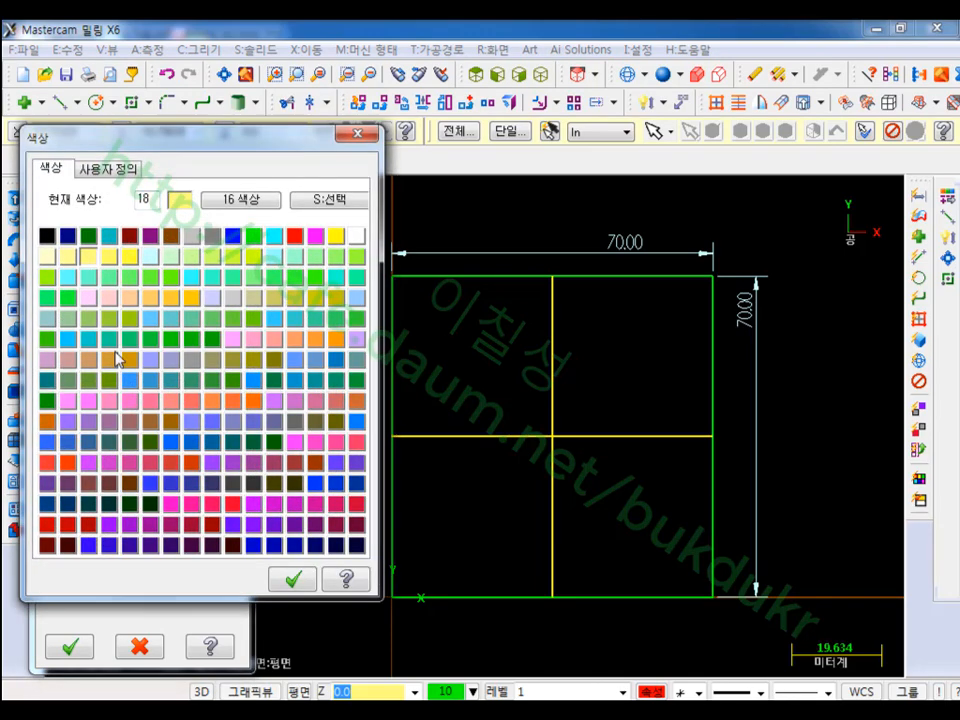
pyautogui.click(292, 579)
pyautogui.click(150, 287)
pyautogui.click(143, 320)
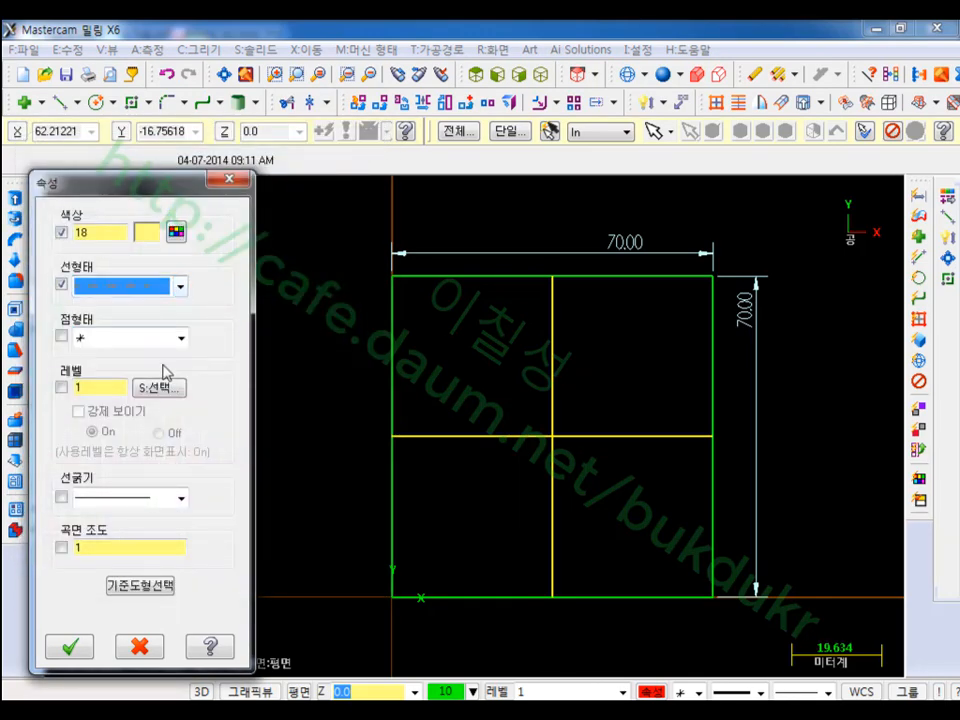
pyautogui.click(63, 497)
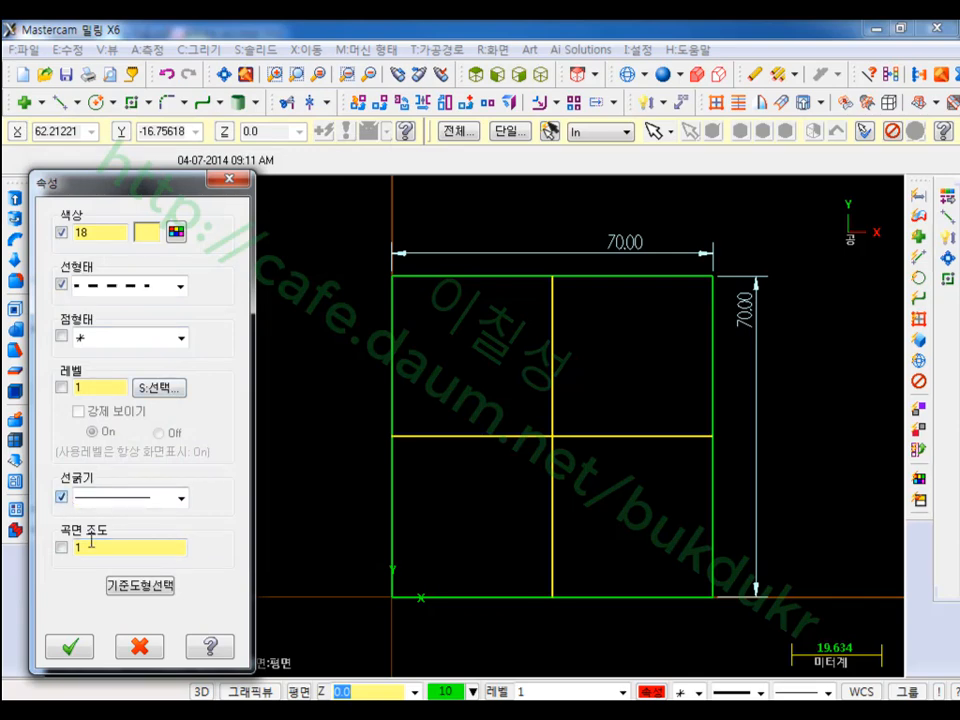
pyautogui.click(72, 650)
pyautogui.scroll(1, 465, 518)
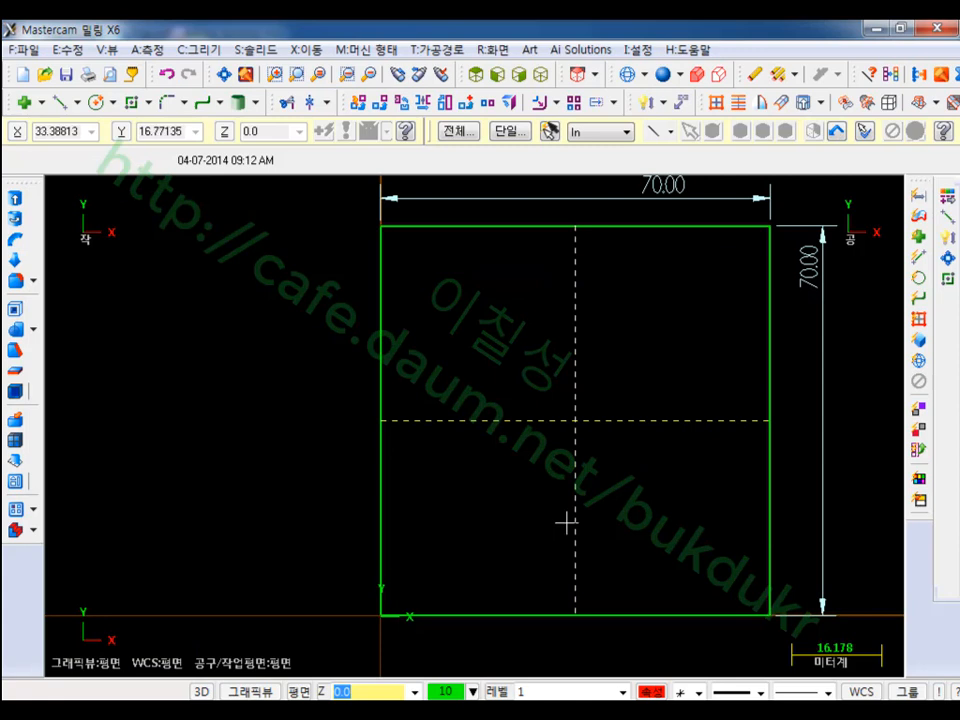
# Step: Draw a diagonal line from X10 Y10 off the origin corner to X-10 Y-10 off the centre lines' intersection
pyautogui.scroll(2, 489, 542)
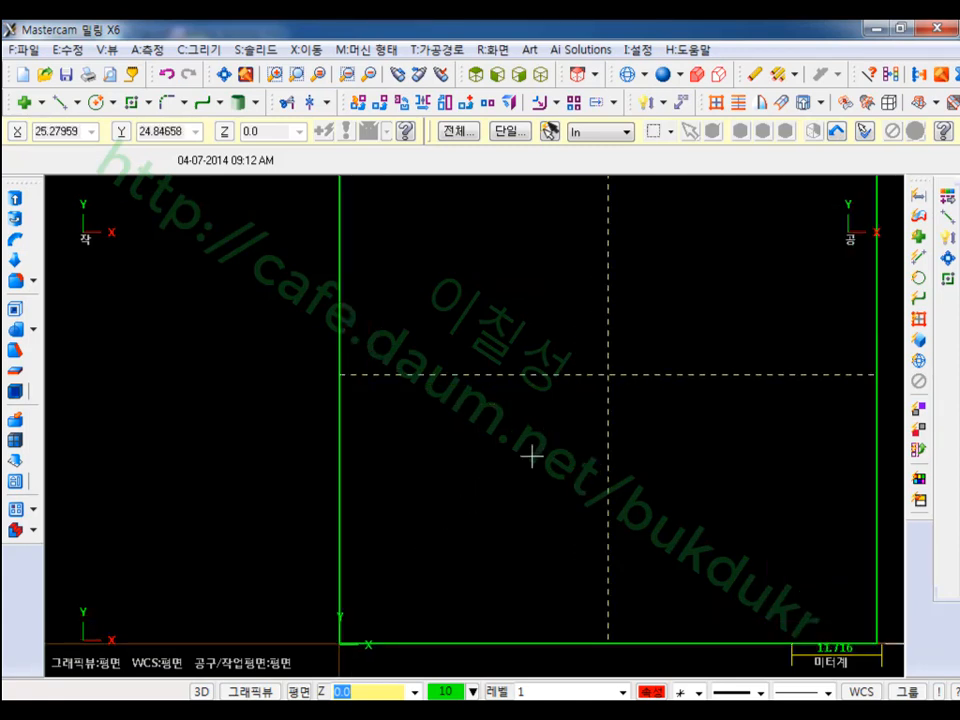
pyautogui.click(60, 102)
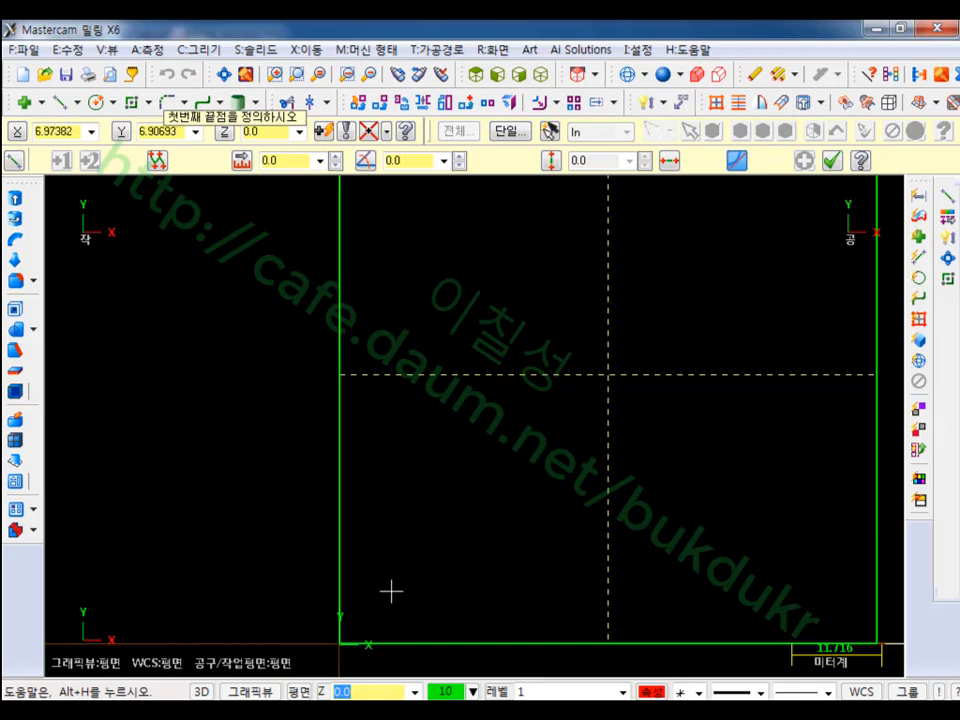
pyautogui.press('space')
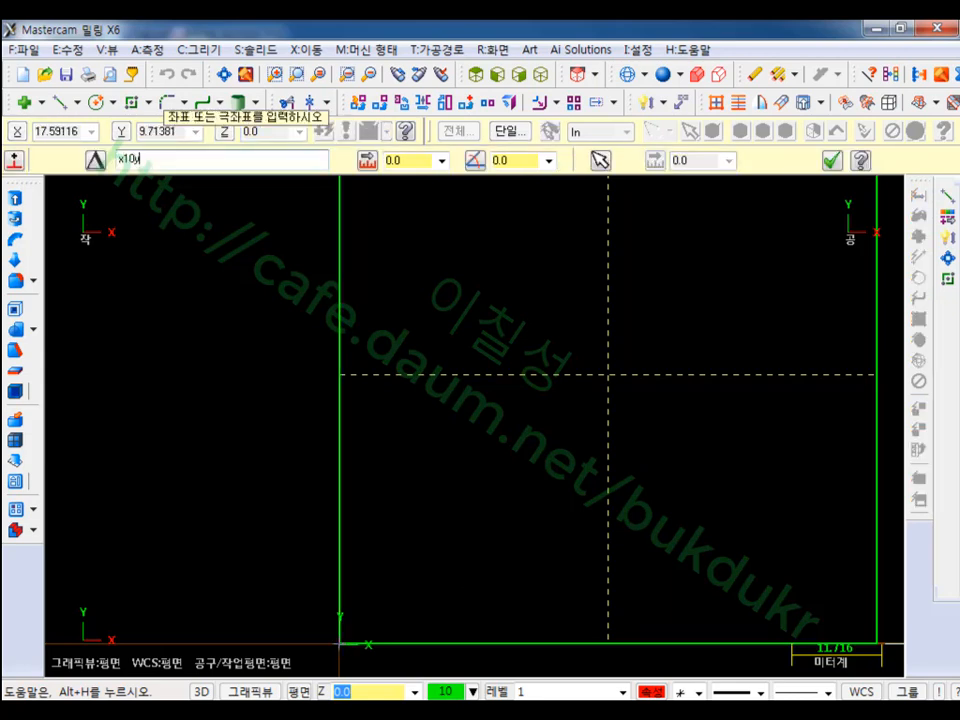
pyautogui.press('Return')
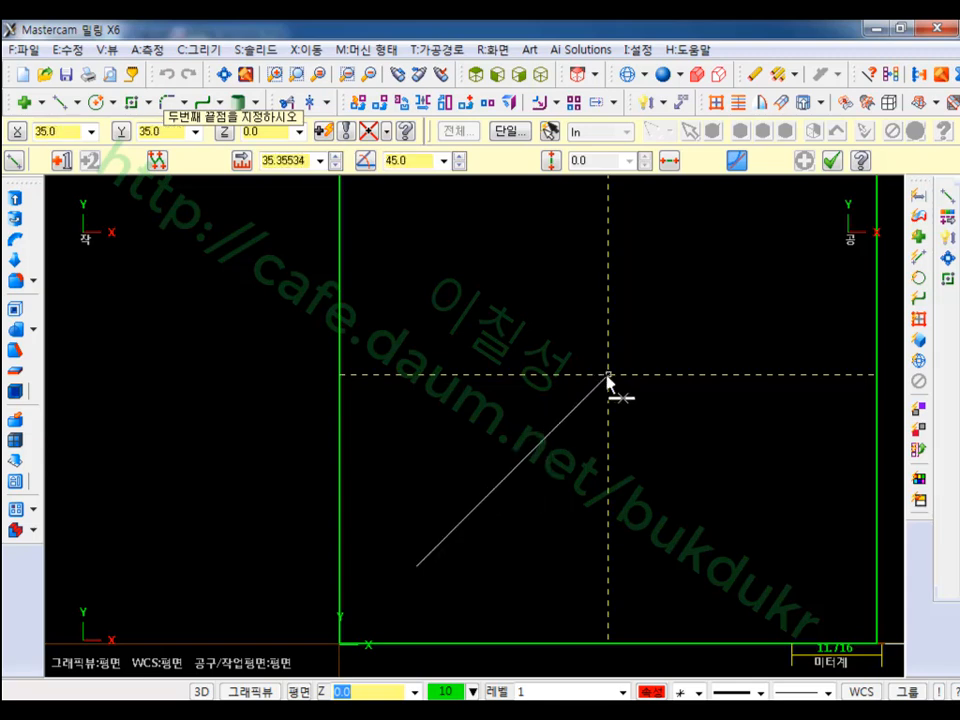
pyautogui.press('space')
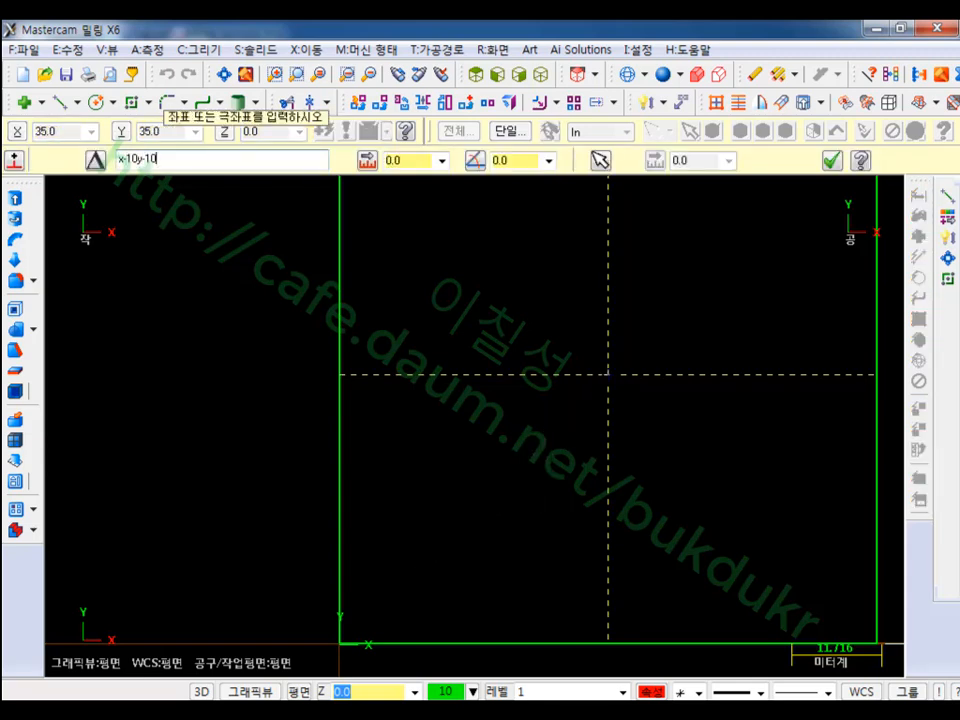
pyautogui.press('Return')
pyautogui.scroll(2, 534, 570)
pyautogui.moveTo(599, 548); pyautogui.dragTo(493, 500, button='middle')
pyautogui.scroll(1, 122, 443)
pyautogui.moveTo(122, 443)
pyautogui.mouseDown(button='middle')
pyautogui.moveTo(291, 452)
pyautogui.moveTo(294, 436)
pyautogui.mouseUp(button='middle')
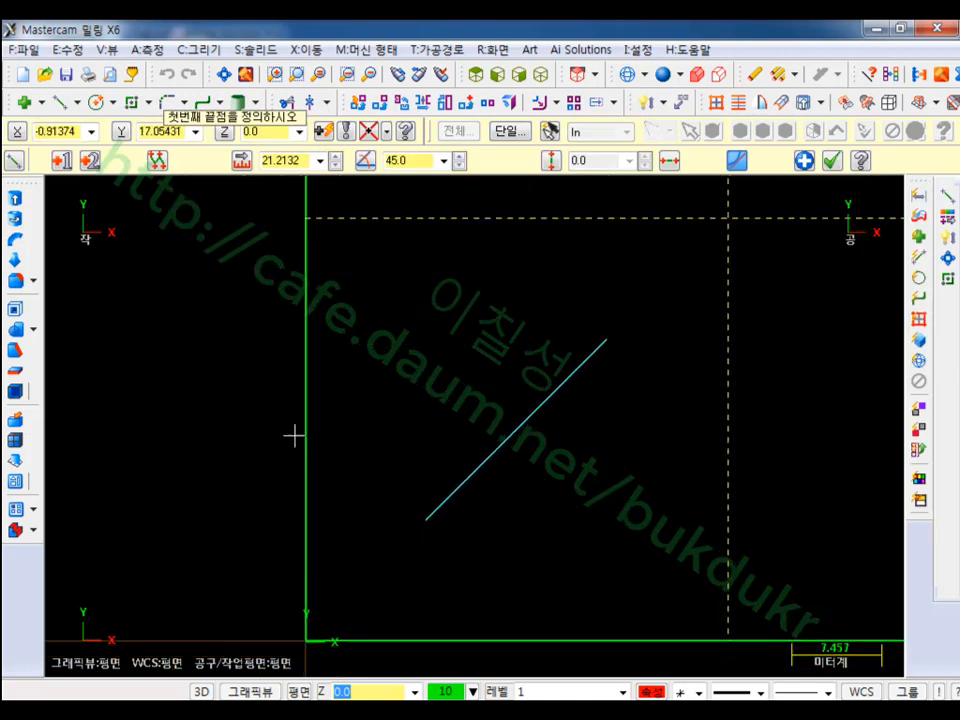
pyautogui.press('Escape')
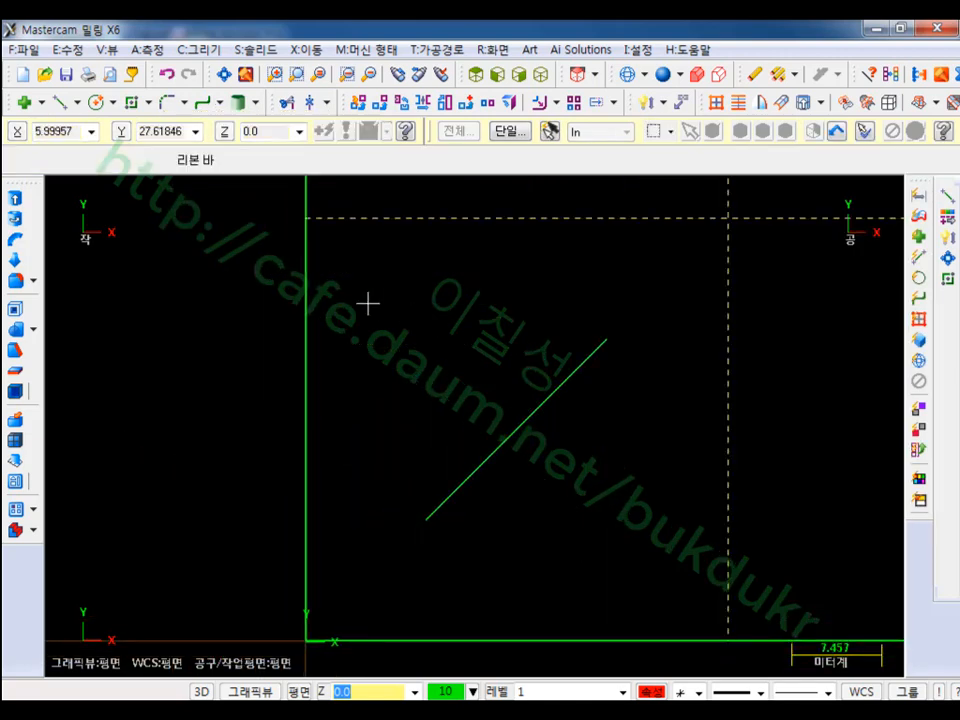
# Step: Dimension the horizontal and vertical distances between the centre lines' intersection and the diagonal line's upper endpoint
pyautogui.click(647, 102)
pyautogui.click(734, 222)
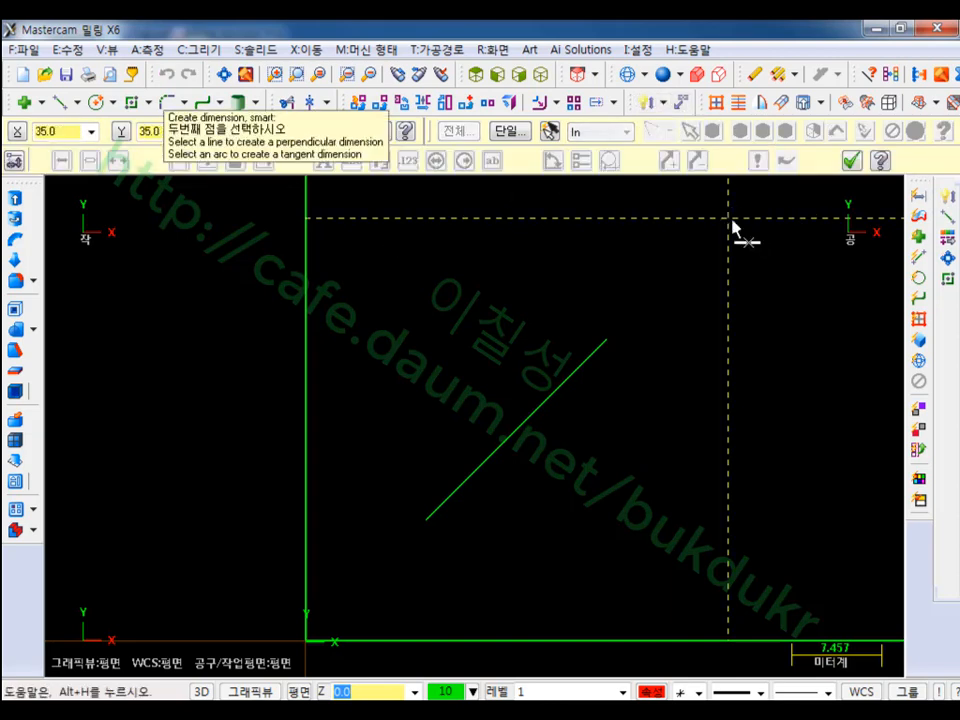
pyautogui.click(609, 341)
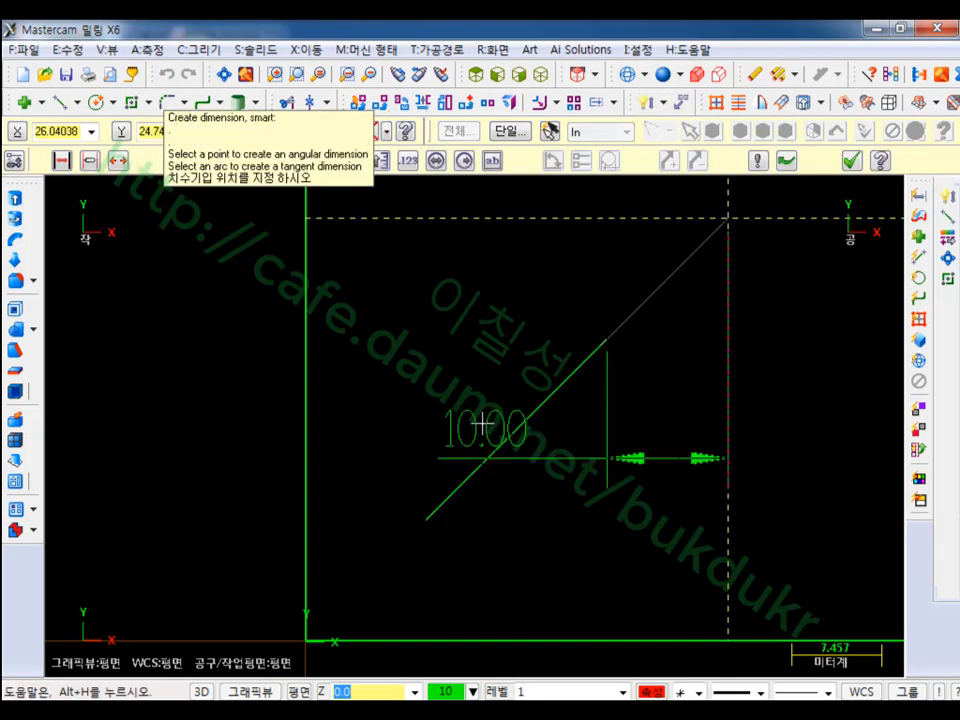
pyautogui.click(448, 371)
pyautogui.click(612, 342)
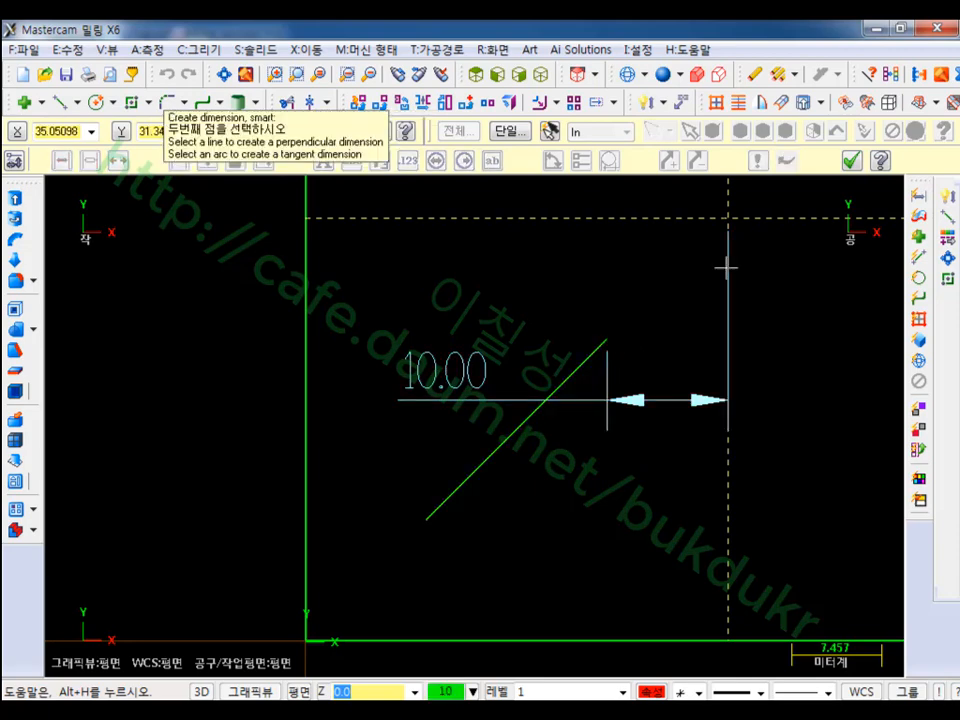
pyautogui.click(729, 220)
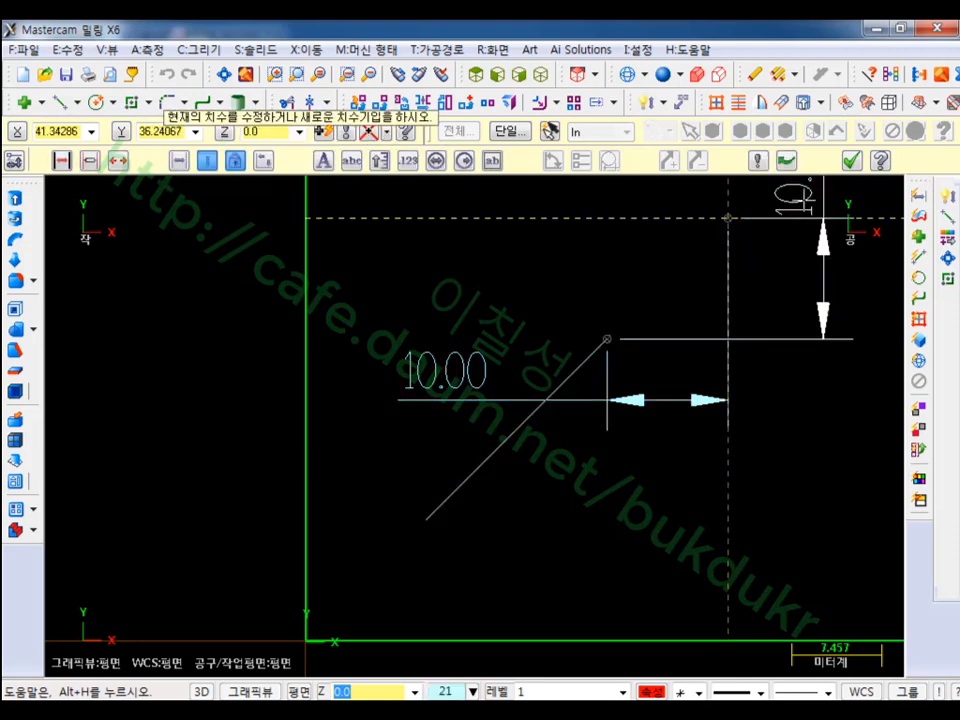
pyautogui.click(800, 430)
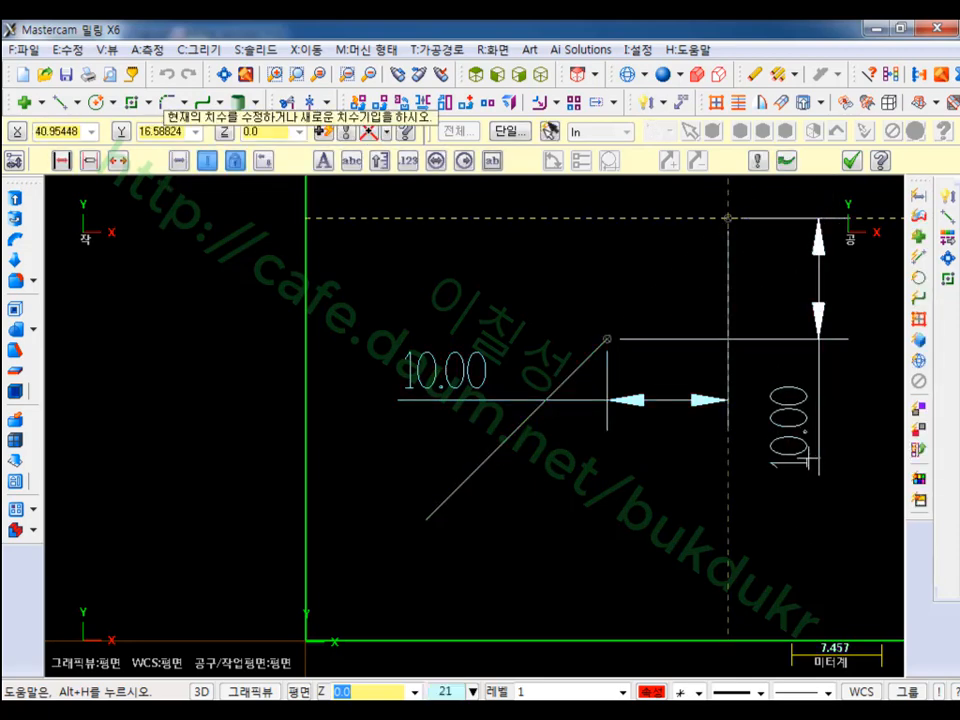
# Step: Dimension the vertical and horizontal distances between the square's origin corner and the diagonal line's lower endpoint
pyautogui.click(306, 638)
pyautogui.click(424, 522)
pyautogui.click(585, 527)
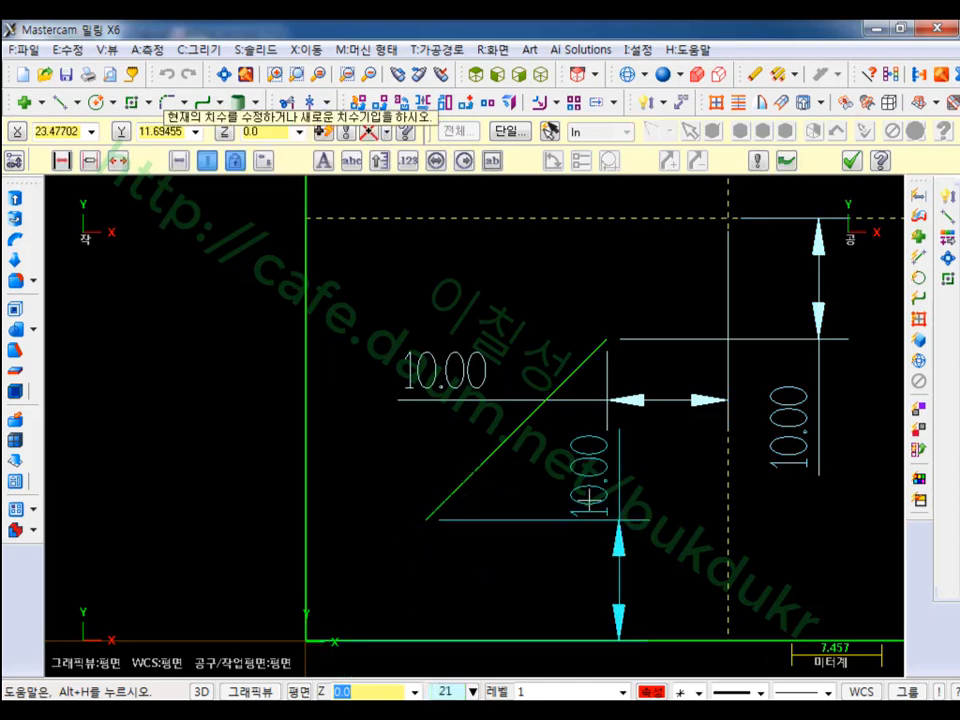
pyautogui.click(424, 519)
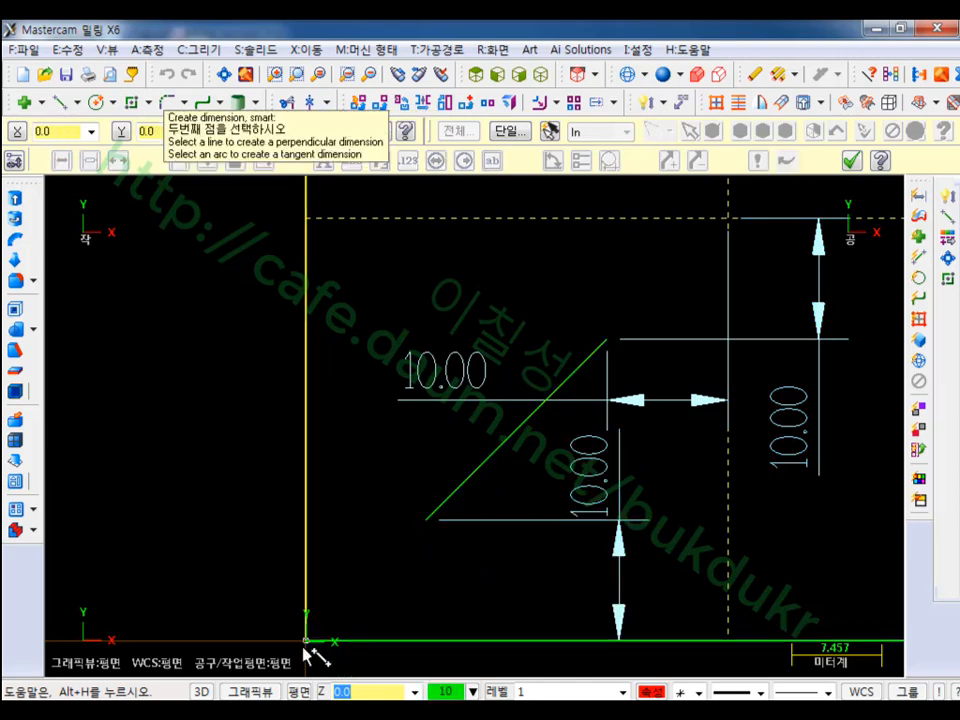
pyautogui.click(306, 640)
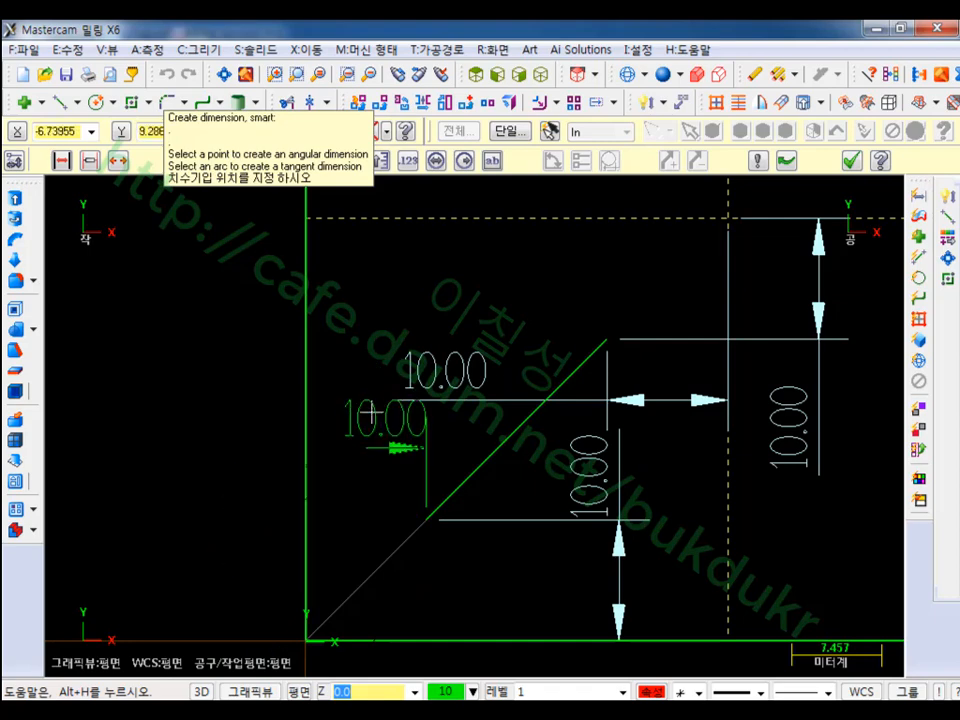
pyautogui.click(222, 467)
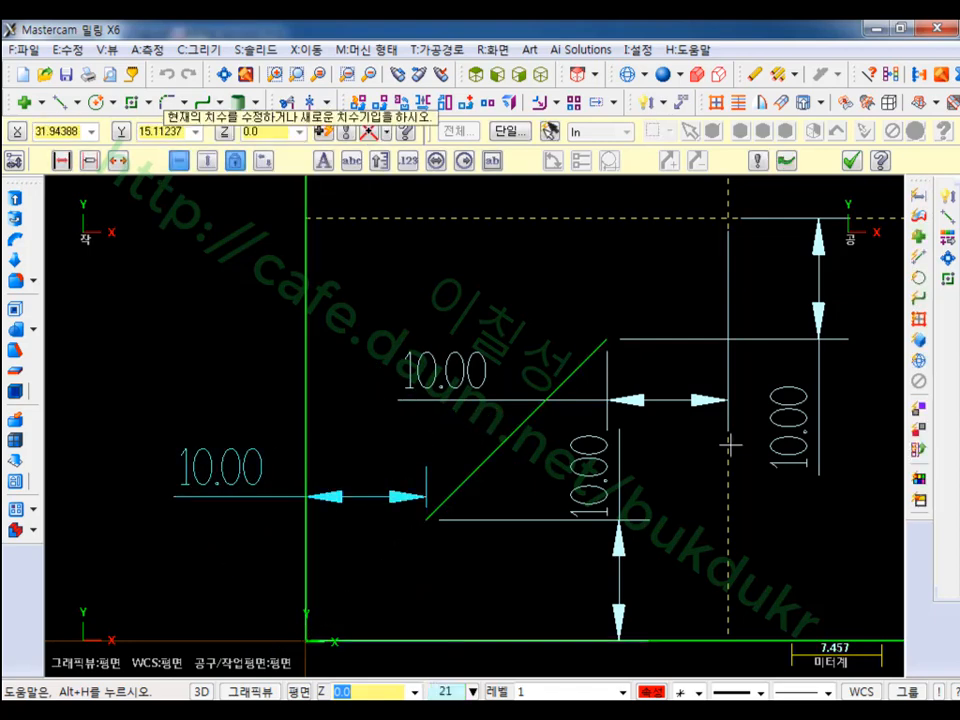
pyautogui.scroll(-1, 628, 348)
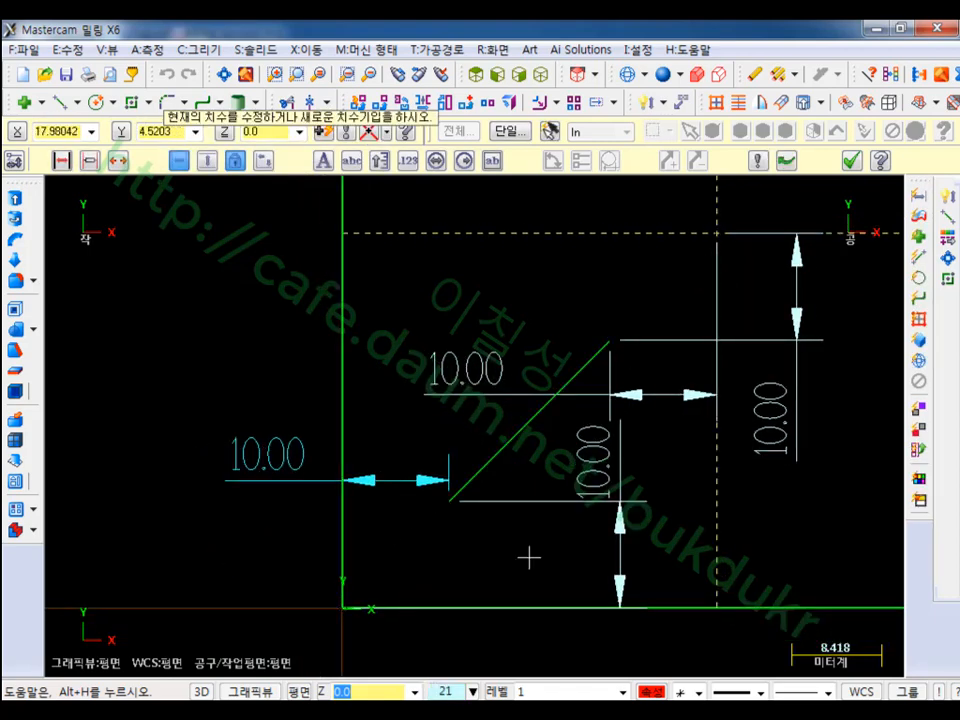
pyautogui.scroll(1, 540, 435)
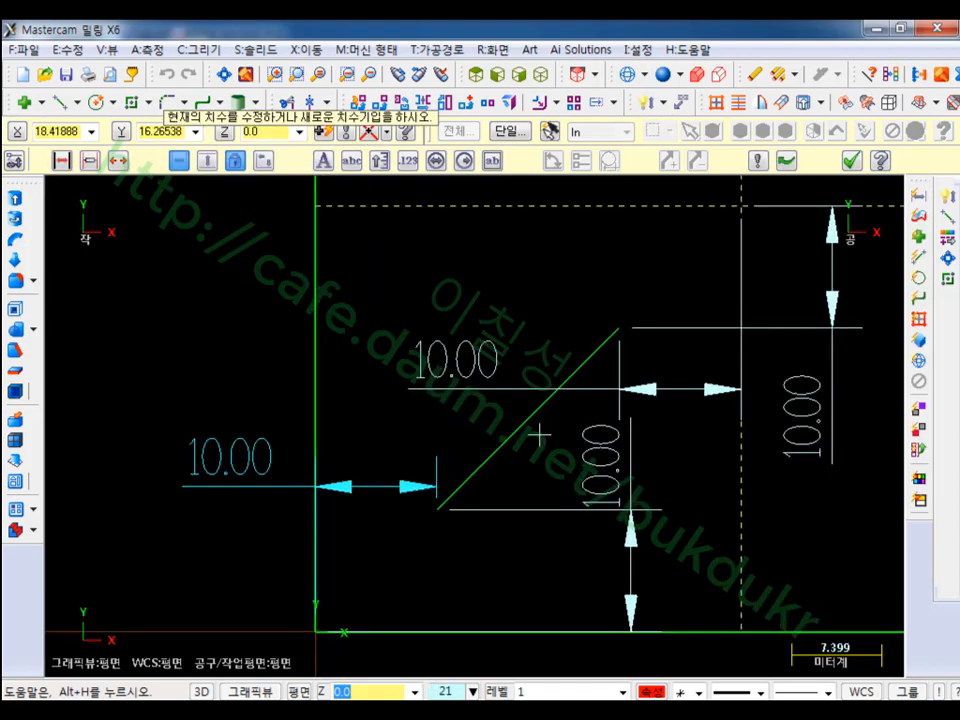
pyautogui.click(851, 160)
# Step: Delete the four distance dimensions placed around the diagonal line's endpoints
pyautogui.scroll(-2, 418, 510)
pyautogui.scroll(1, 640, 425)
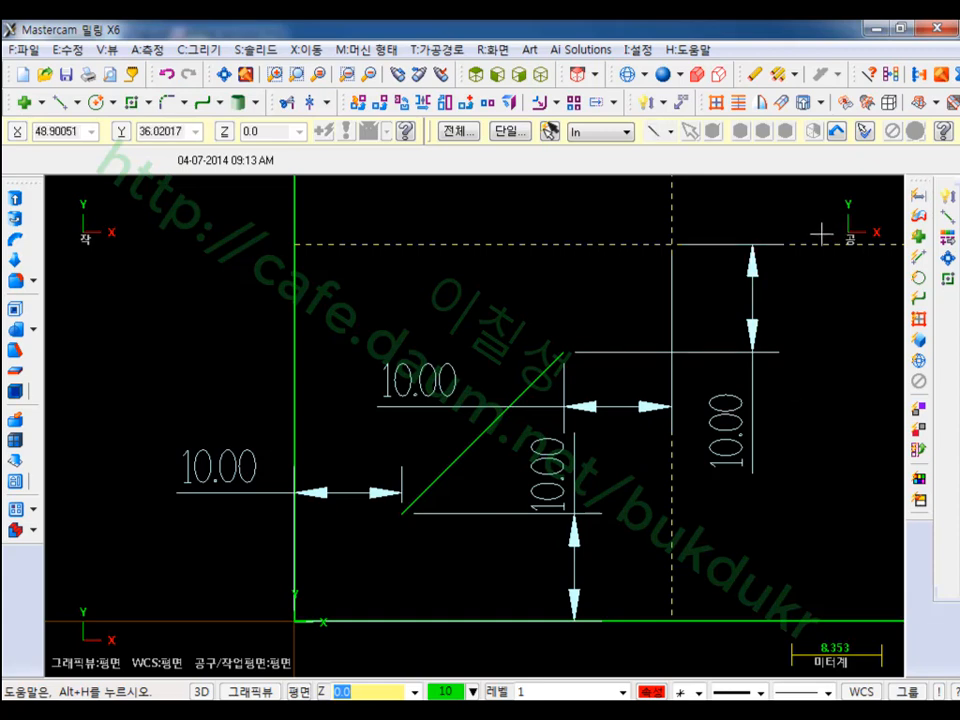
pyautogui.click(750, 356)
pyautogui.click(549, 412)
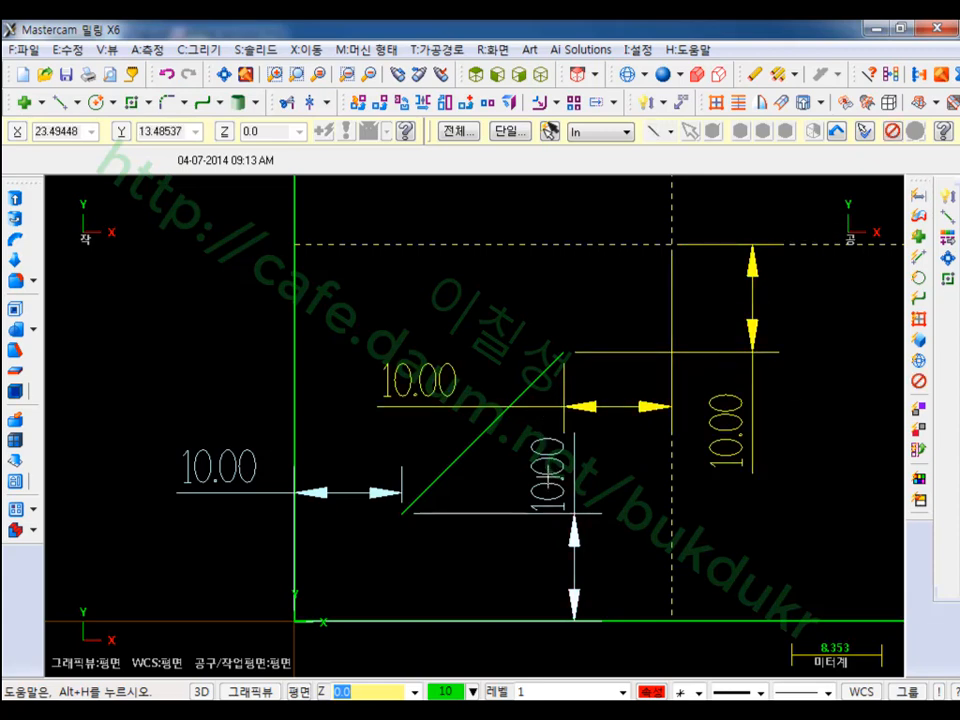
pyautogui.click(549, 473)
pyautogui.click(320, 492)
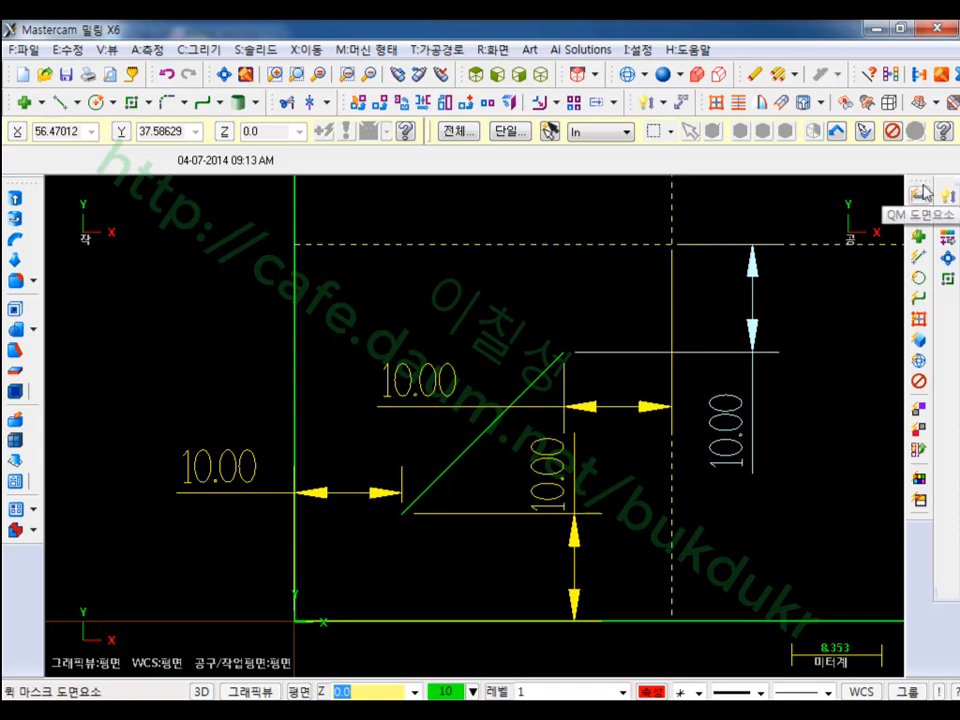
pyautogui.click(756, 76)
pyautogui.scroll(1, 510, 390)
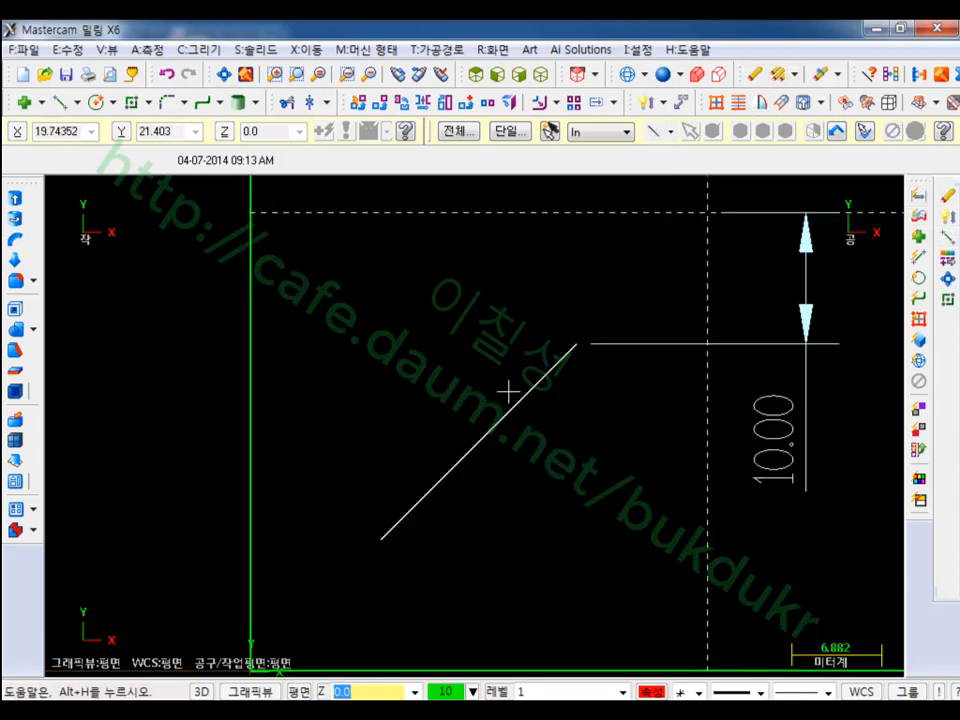
pyautogui.click(628, 341)
pyautogui.press('Delete')
# Step: Draw two circles of diameter 10, one centred on each endpoint of the diagonal line
pyautogui.scroll(1, 650, 470)
pyautogui.scroll(-1, 585, 445)
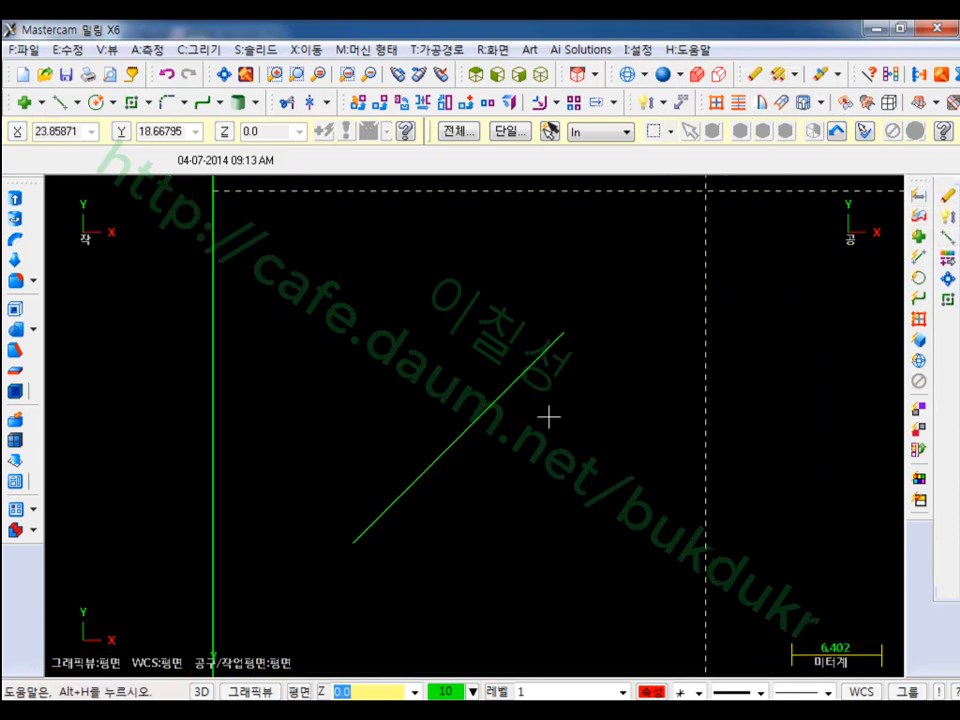
pyautogui.moveTo(548, 416); pyautogui.dragTo(555, 380, button='middle')
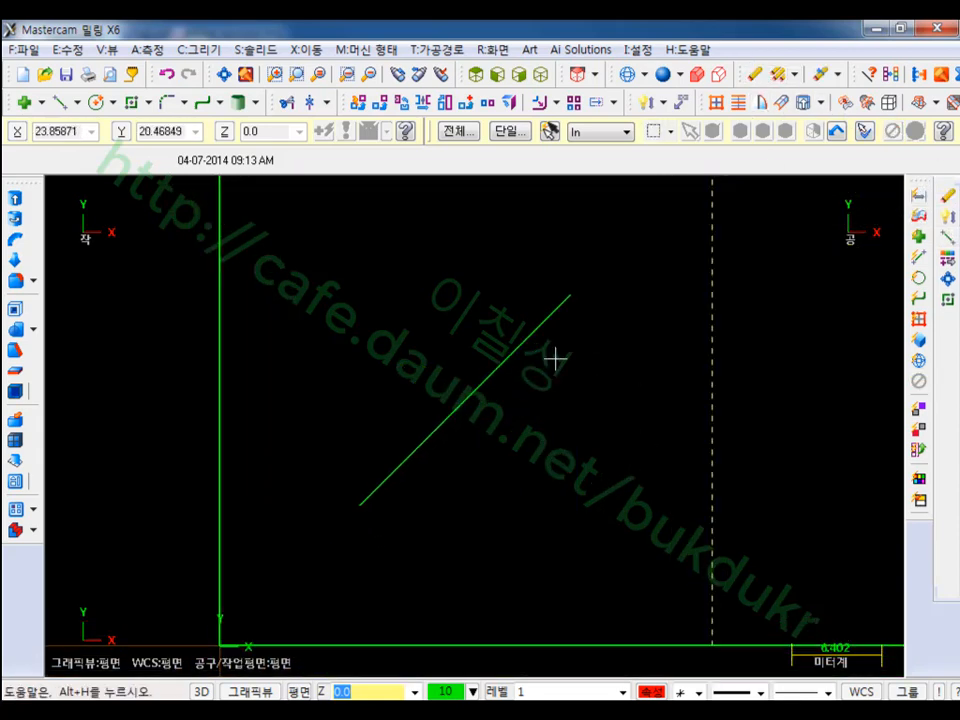
pyautogui.click(95, 102)
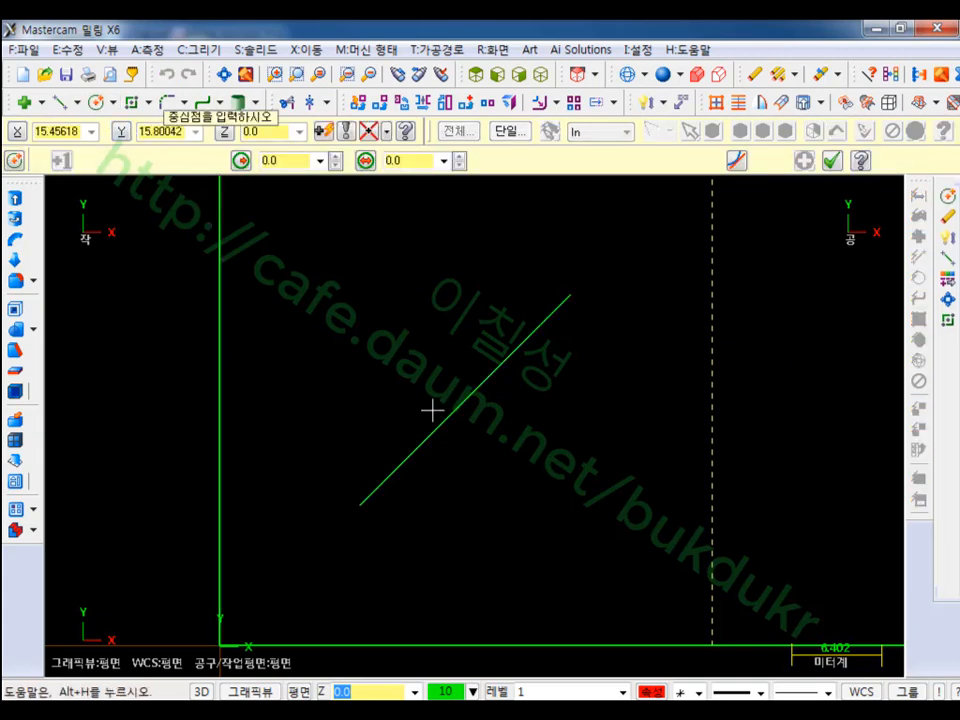
pyautogui.click(395, 161)
pyautogui.write('10')
pyautogui.press('Return')
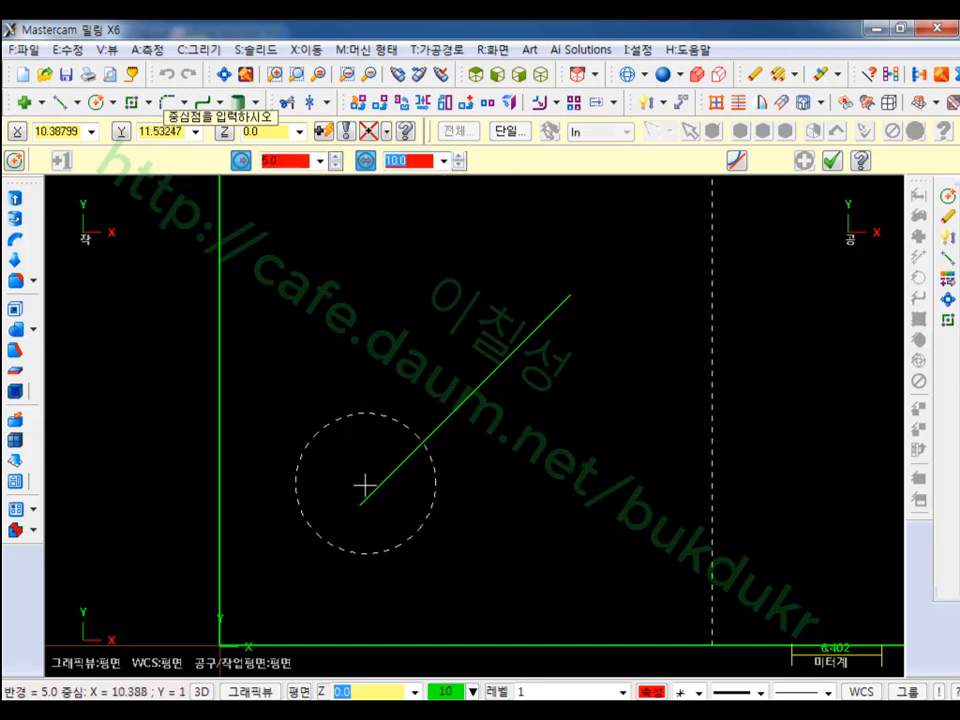
pyautogui.click(360, 505)
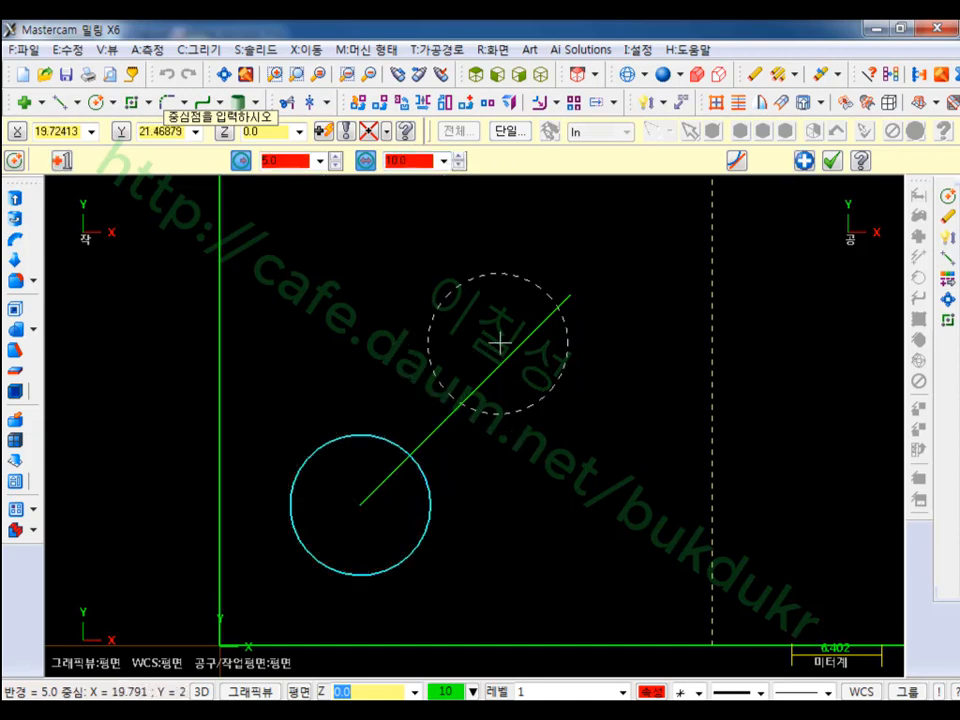
pyautogui.click(571, 295)
pyautogui.click(832, 160)
# Step: Draw two tangent lines joining the circles, one on each side of the diagonal line
pyautogui.scroll(-3, 592, 456)
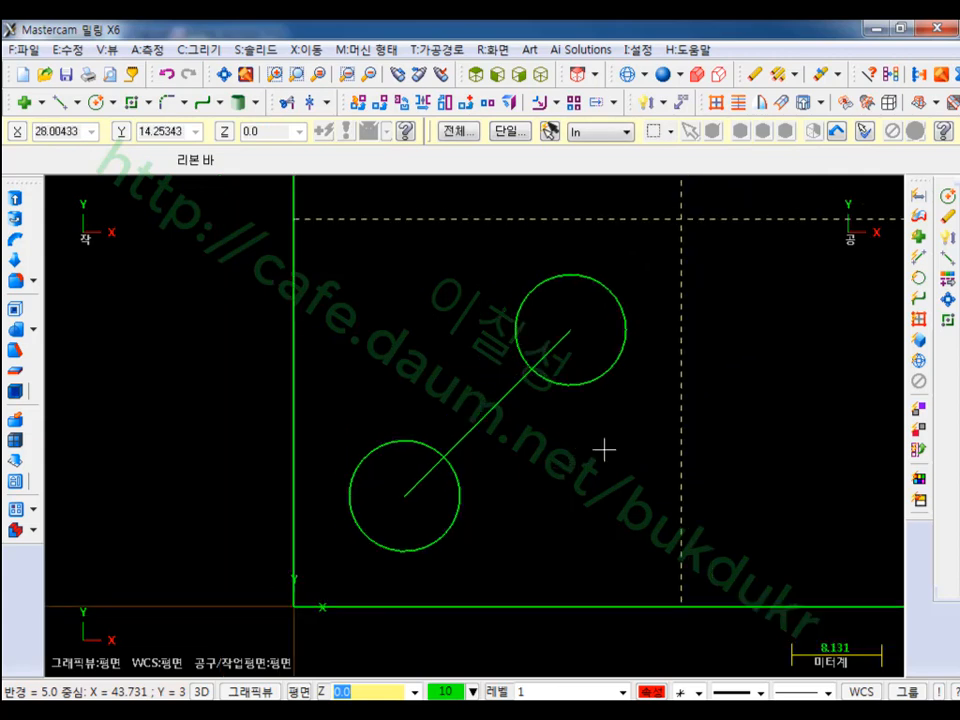
pyautogui.moveTo(604, 450); pyautogui.dragTo(594, 463, button='middle')
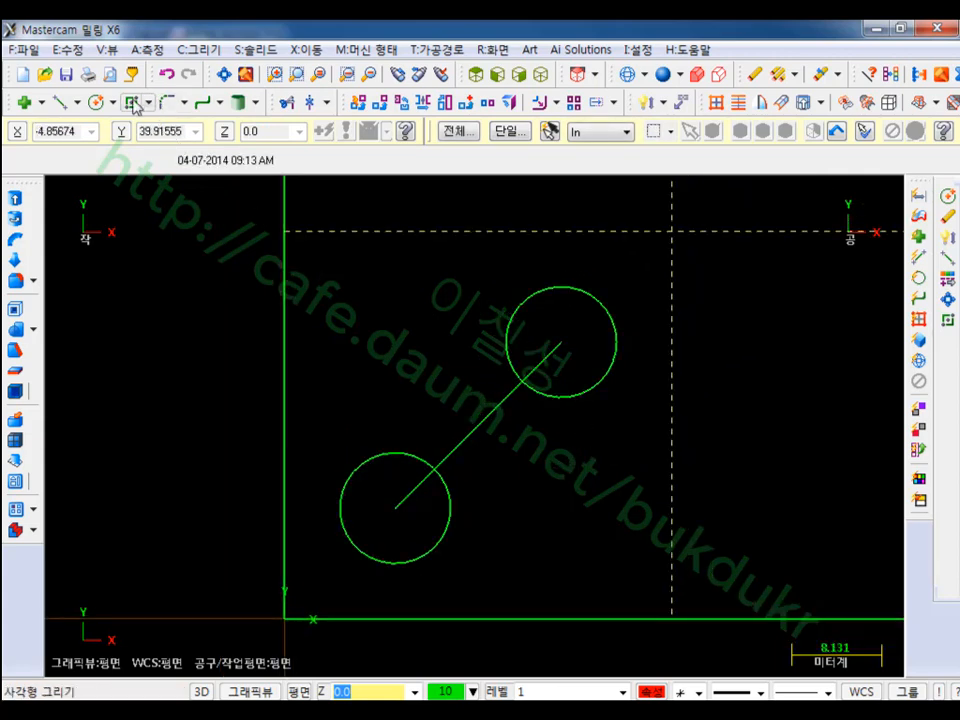
pyautogui.click(61, 103)
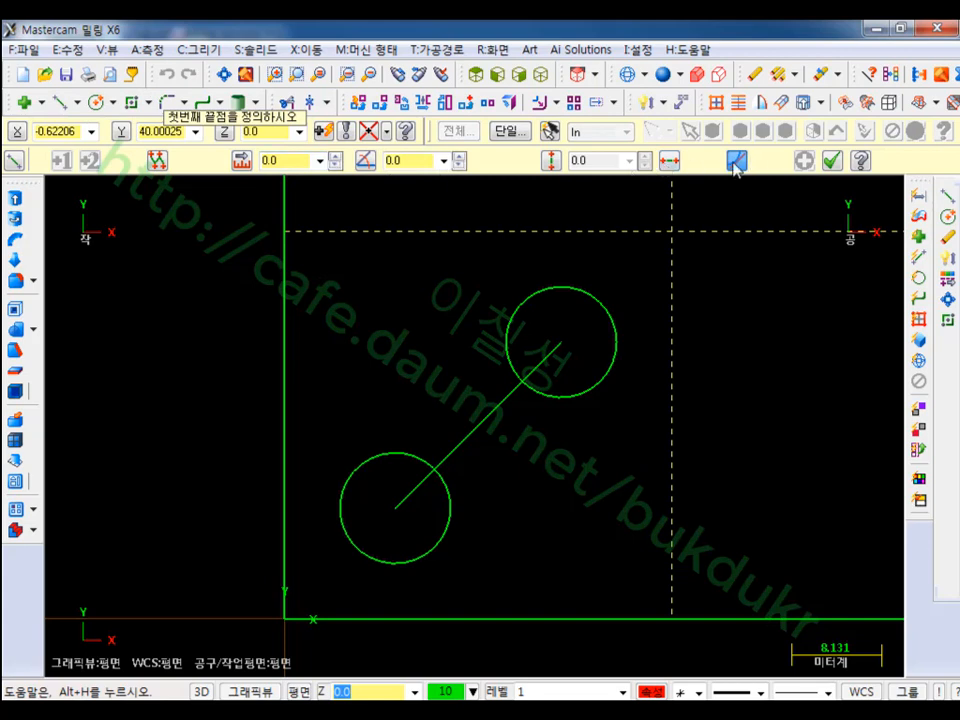
pyautogui.click(515, 298)
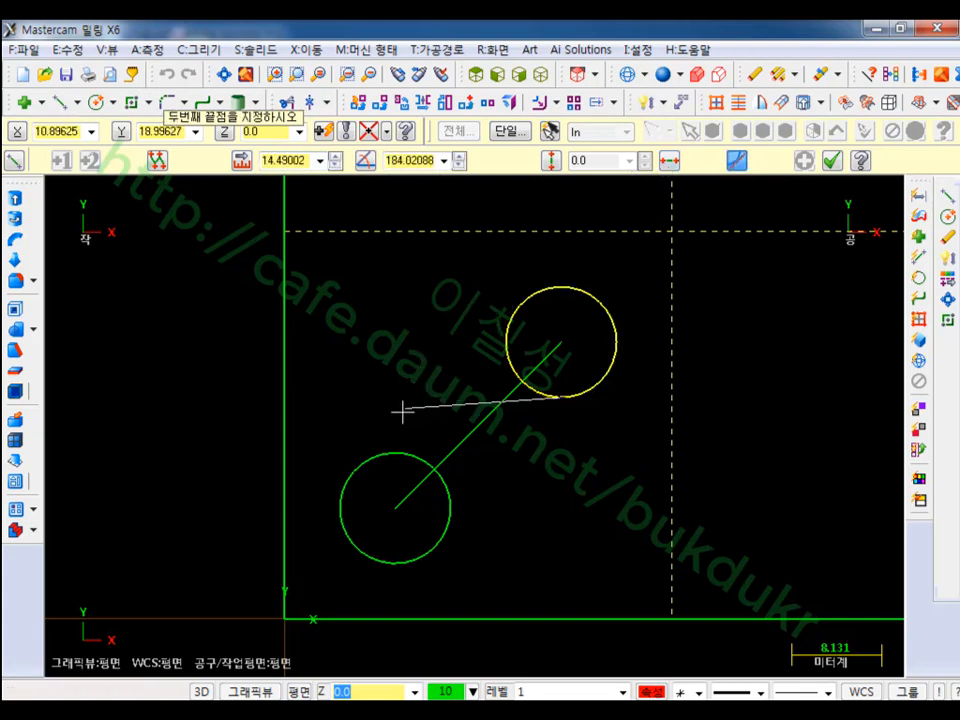
pyautogui.click(454, 530)
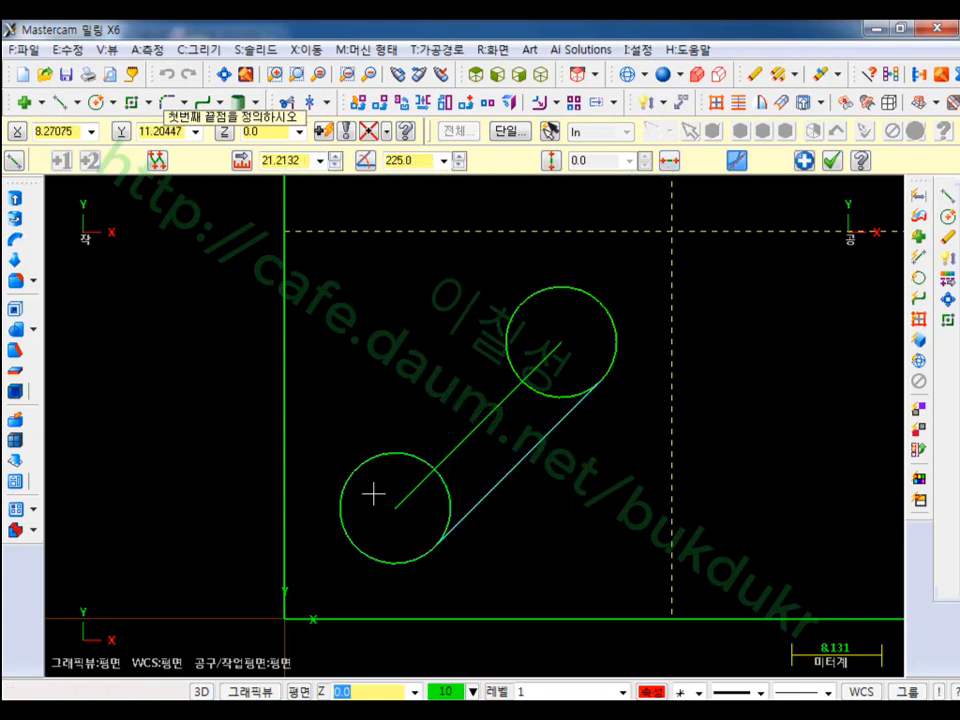
pyautogui.click(365, 455)
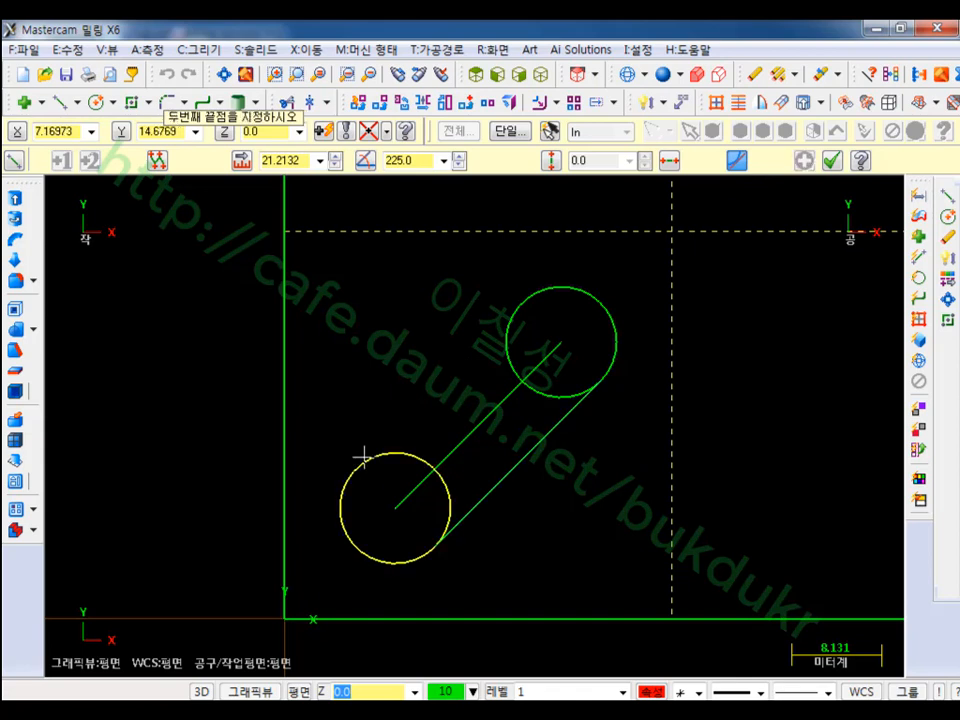
pyautogui.click(505, 307)
pyautogui.click(833, 161)
# Step: Trim away the inner arcs of both circles to leave a closed diagonal slot outline
pyautogui.scroll(-1, 760, 432)
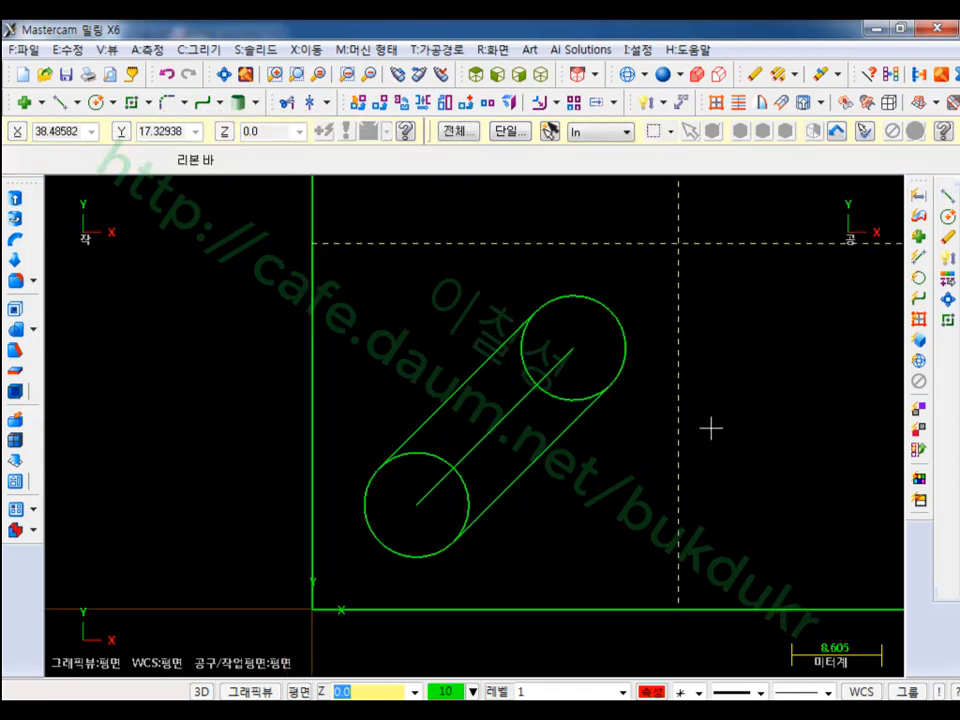
pyautogui.click(288, 103)
pyautogui.click(147, 161)
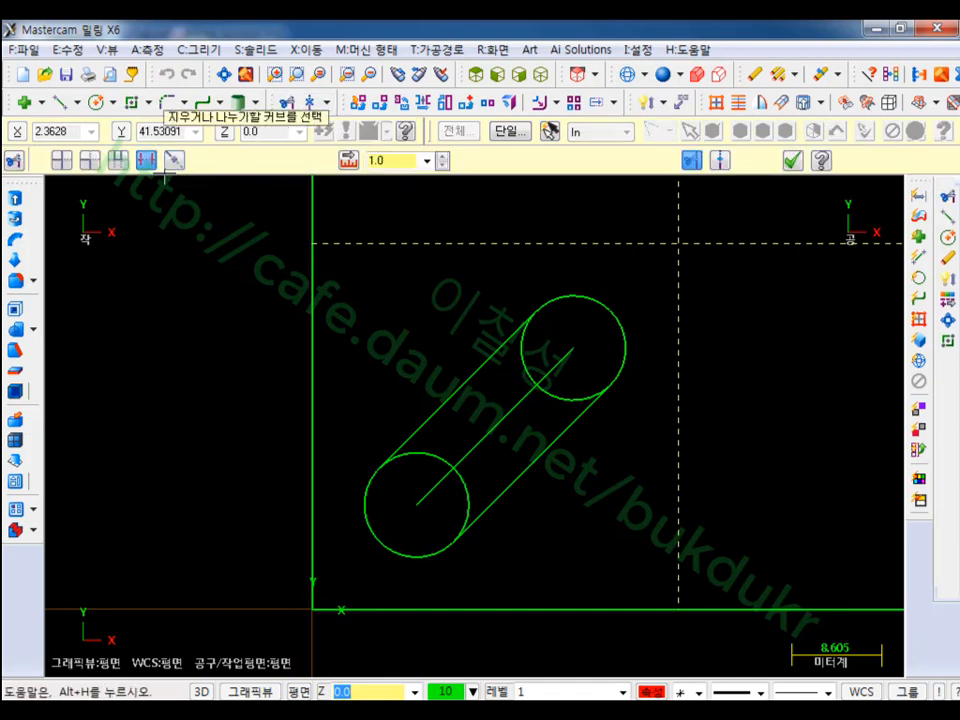
pyautogui.click(444, 452)
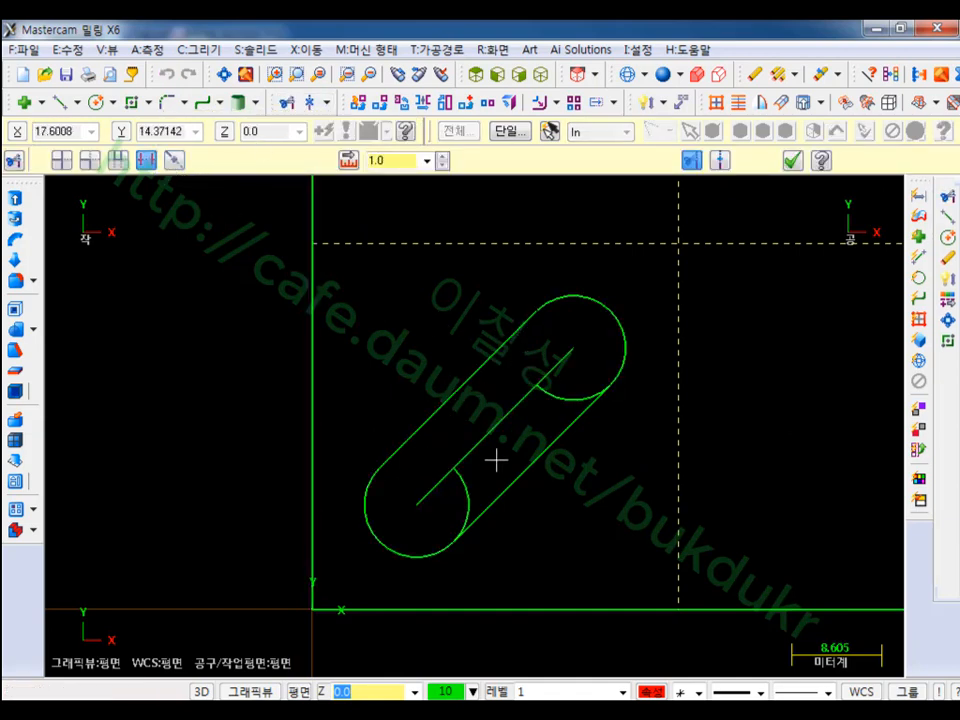
pyautogui.click(561, 390)
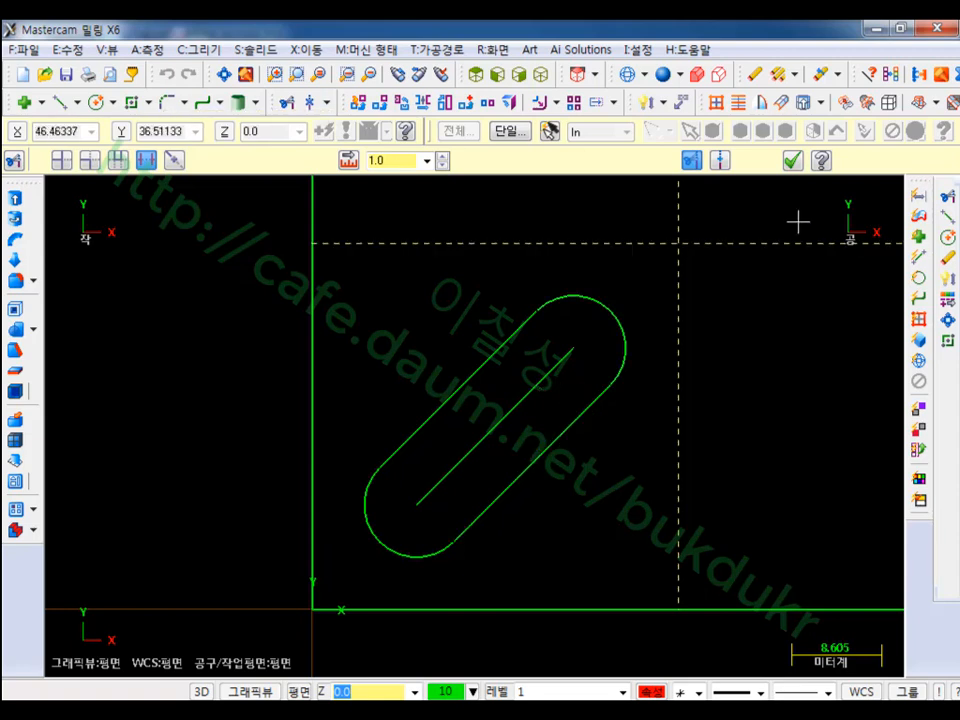
pyautogui.click(793, 162)
# Step: Add a diameter dimension to the slot's upper end arc, placed outside the slot beyond the vertical centre line
pyautogui.scroll(-2, 497, 469)
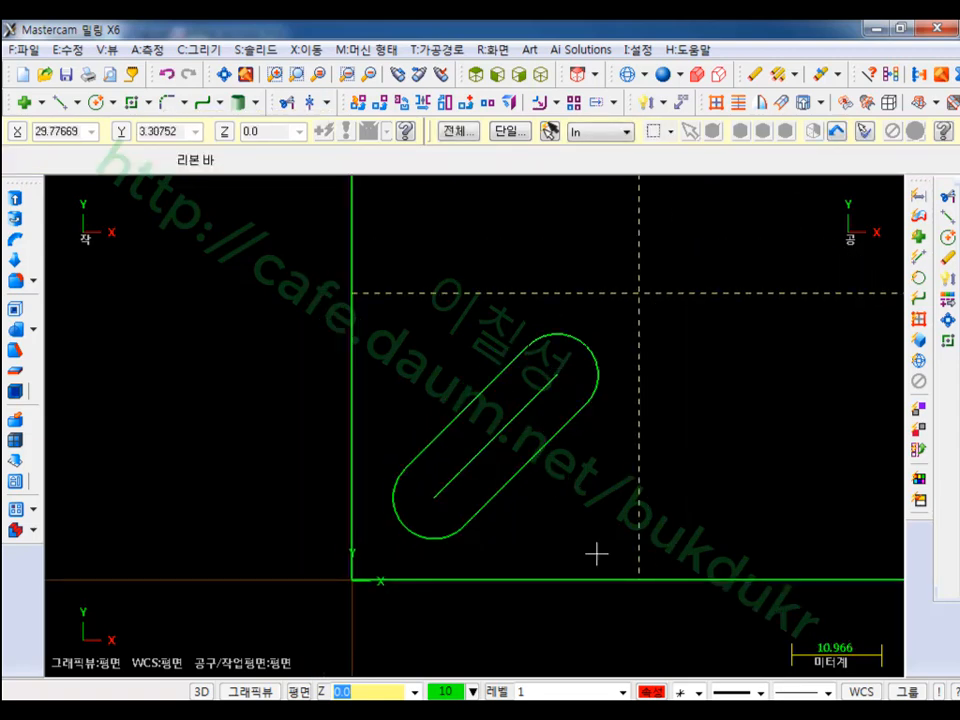
pyautogui.scroll(-1, 465, 514)
pyautogui.moveTo(533, 443); pyautogui.dragTo(506, 463, button='middle')
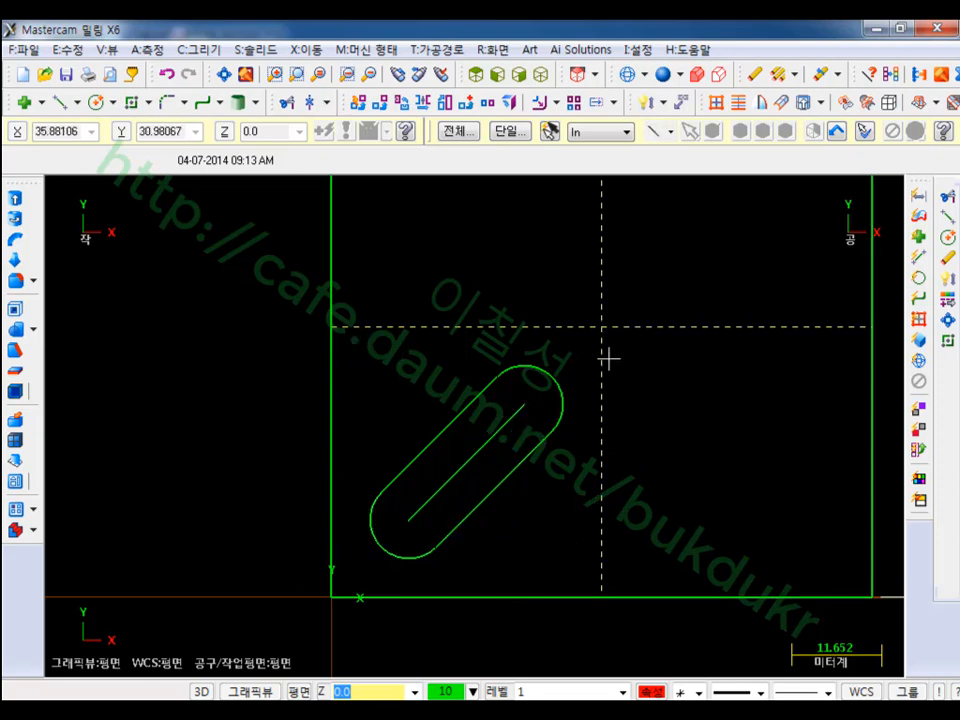
pyautogui.scroll(-4, 616, 381)
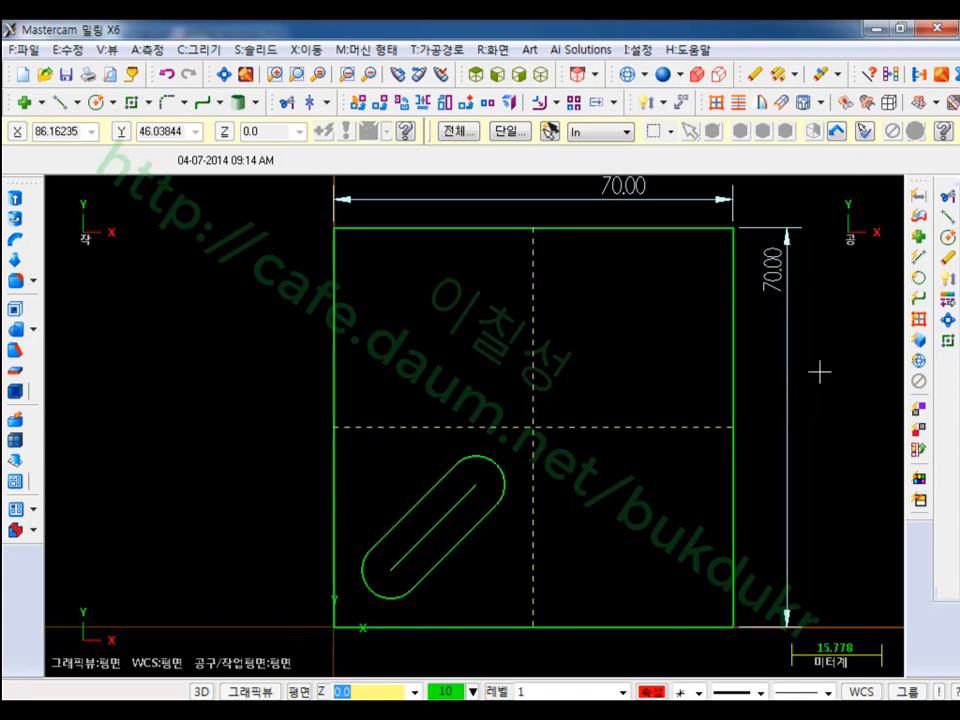
pyautogui.click(648, 101)
pyautogui.click(508, 467)
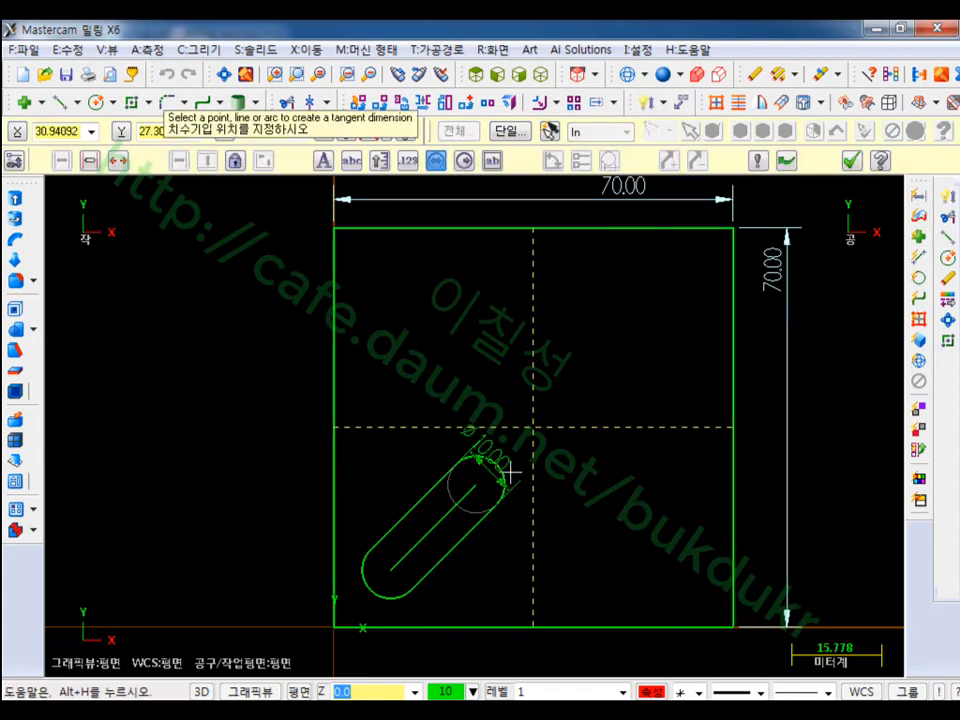
pyautogui.click(614, 487)
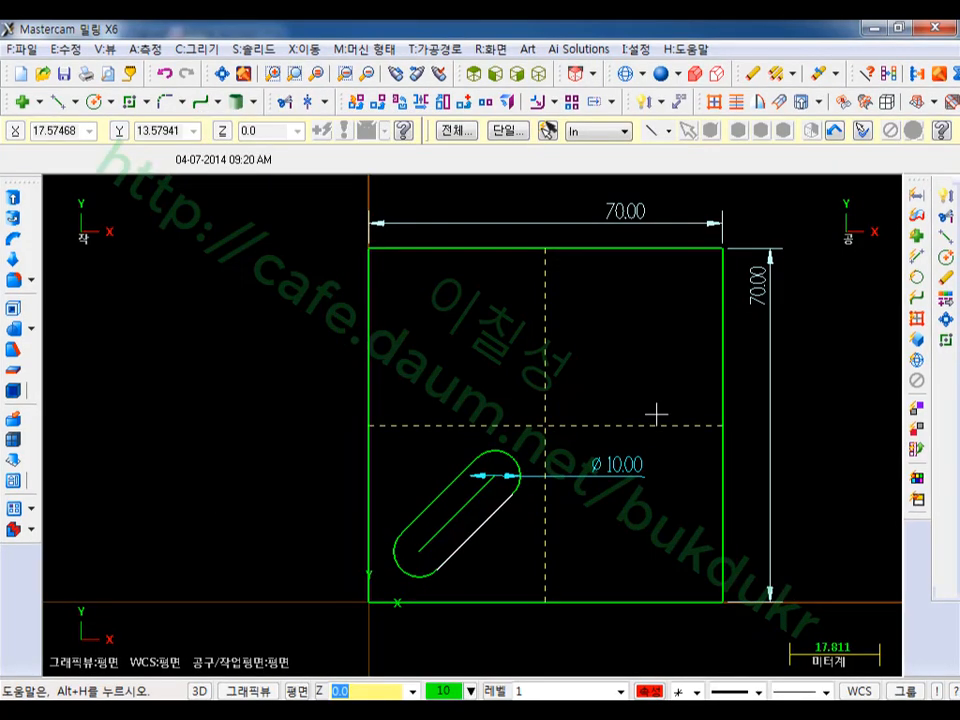
# Step: Show the operations manager, narrow it, and bring the whole dimensioned square into view beside it
pyautogui.moveTo(456, 534); pyautogui.dragTo(604, 442, button='middle')
pyautogui.scroll(5, 513, 501)
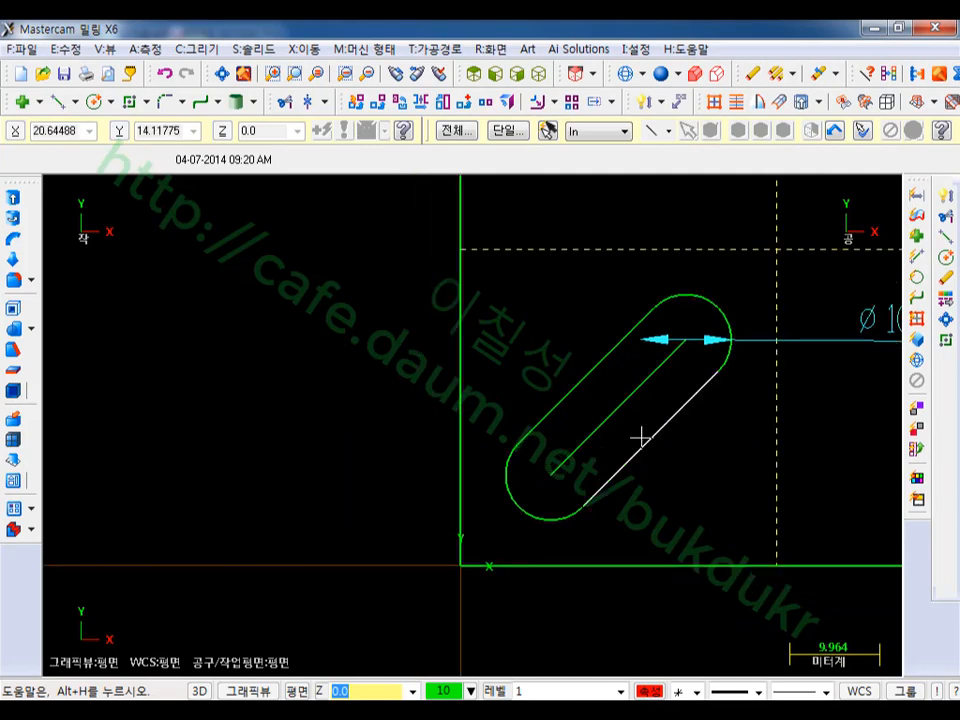
pyautogui.click(113, 50)
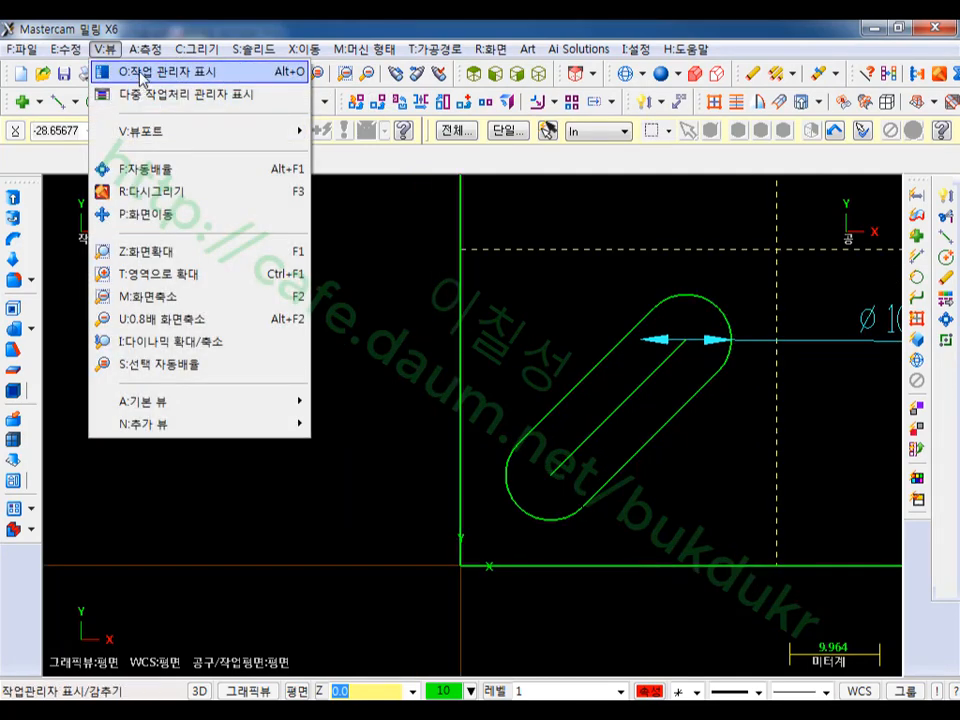
pyautogui.click(142, 75)
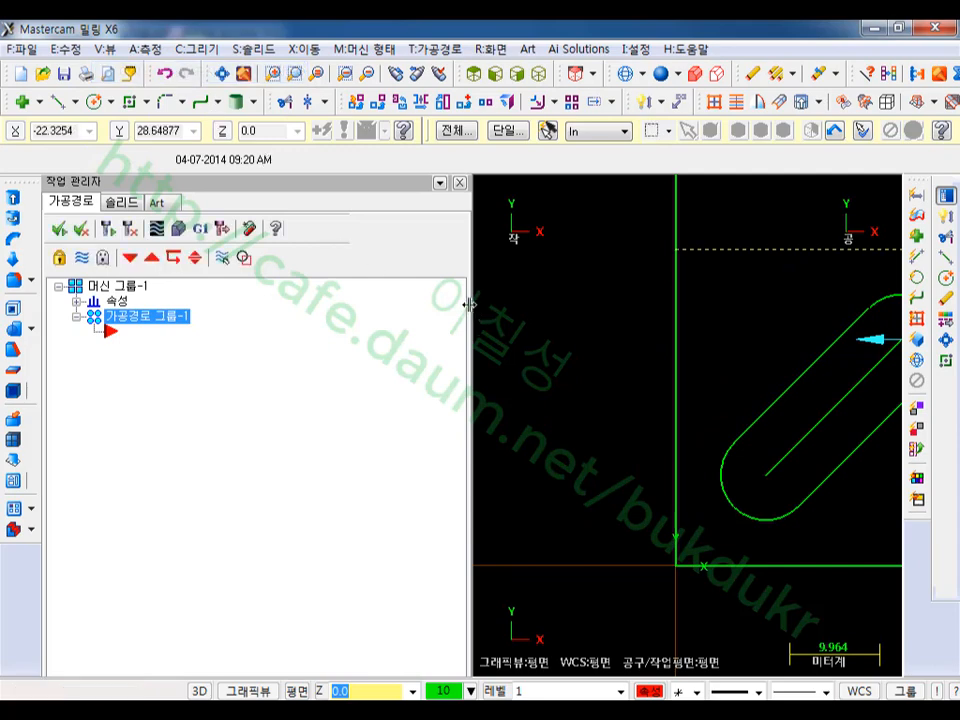
pyautogui.moveTo(469, 303); pyautogui.dragTo(343, 320)
pyautogui.scroll(-3, 542, 504)
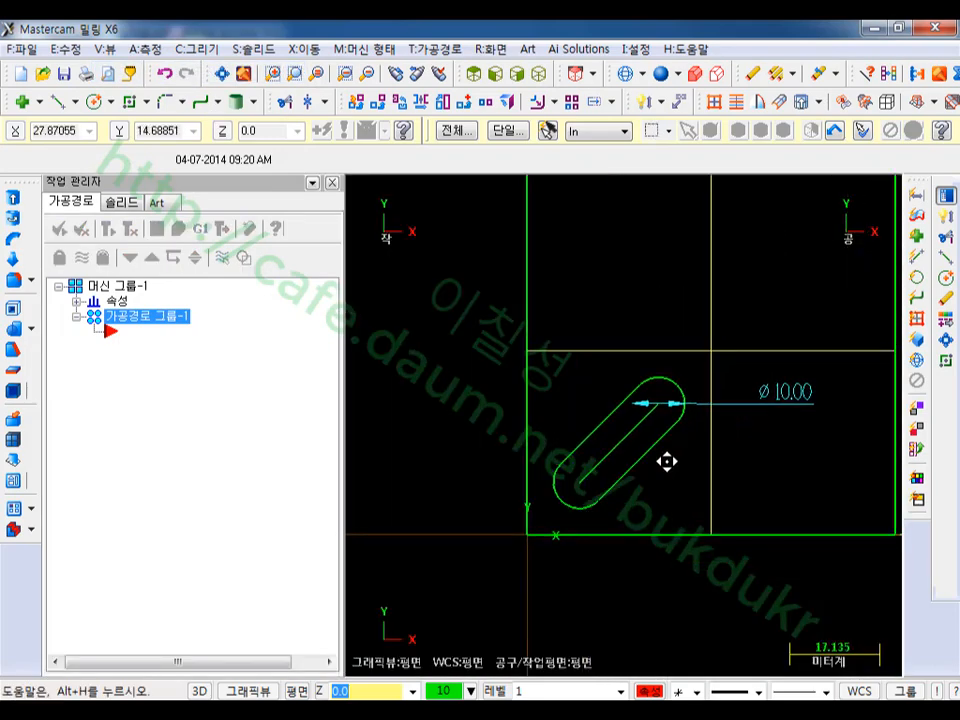
pyautogui.moveTo(667, 461); pyautogui.dragTo(571, 526, button='middle')
pyautogui.scroll(-1, 736, 480)
pyautogui.moveTo(767, 416); pyautogui.dragTo(774, 416, button='middle')
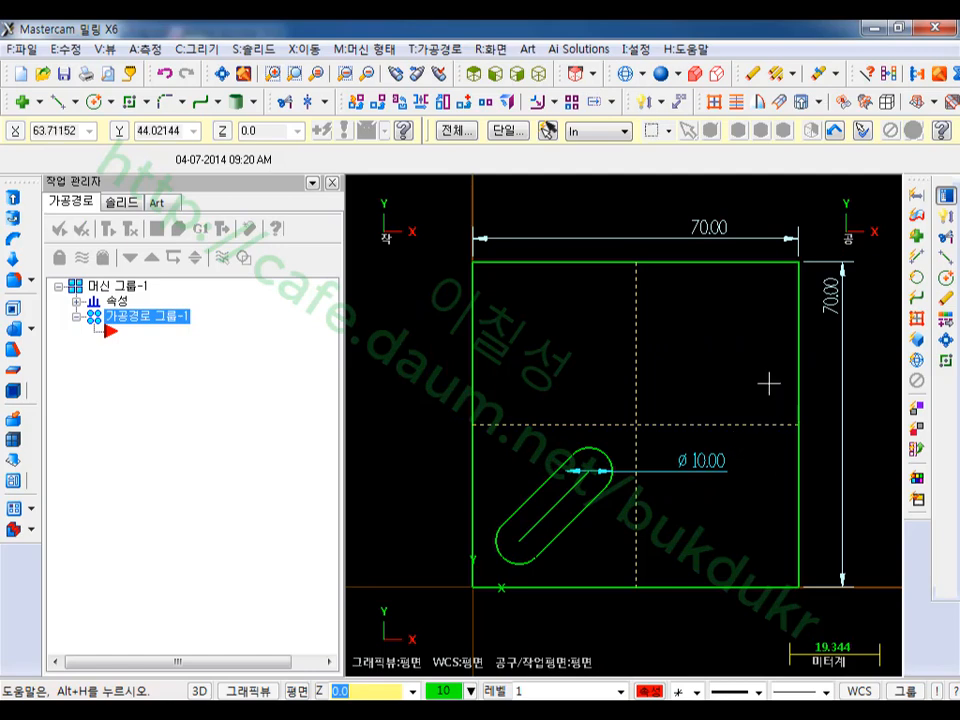
# Step: Open the machine group's tool settings and set the feed calculation to user-defined values
pyautogui.click(76, 300)
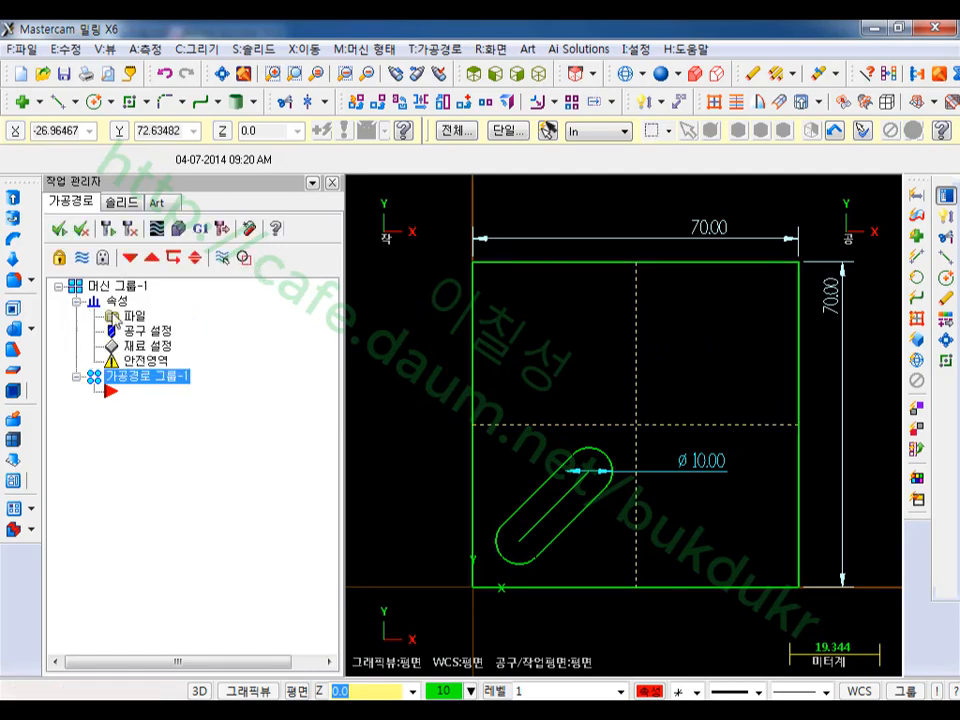
pyautogui.click(118, 300)
pyautogui.click(136, 318)
pyautogui.click(115, 212)
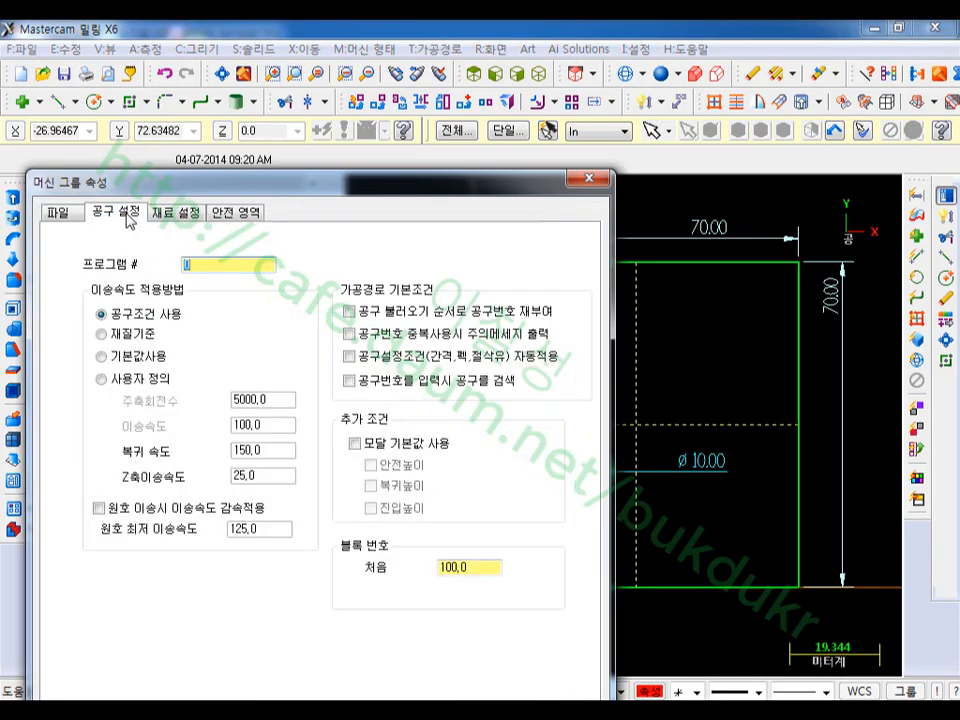
pyautogui.click(102, 379)
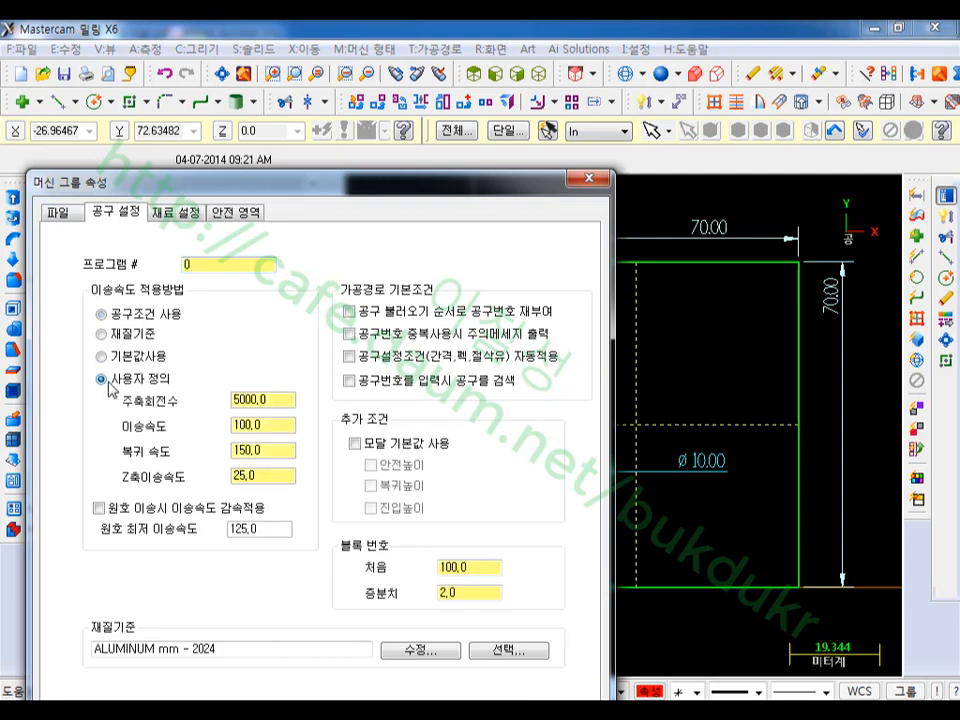
# Step: Set the default spindle speed to 2000, feed rate to 500, retract rate to 2000 and plunge rate to 250
pyautogui.moveTo(272, 403); pyautogui.dragTo(182, 403)
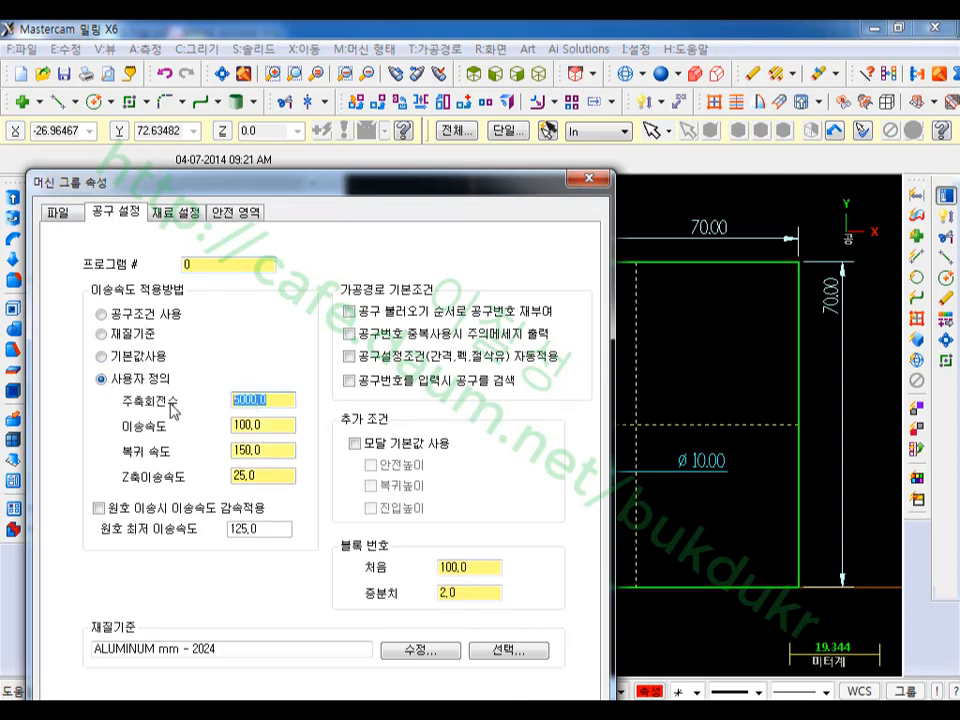
pyautogui.write('2000')
pyautogui.press('Tab')
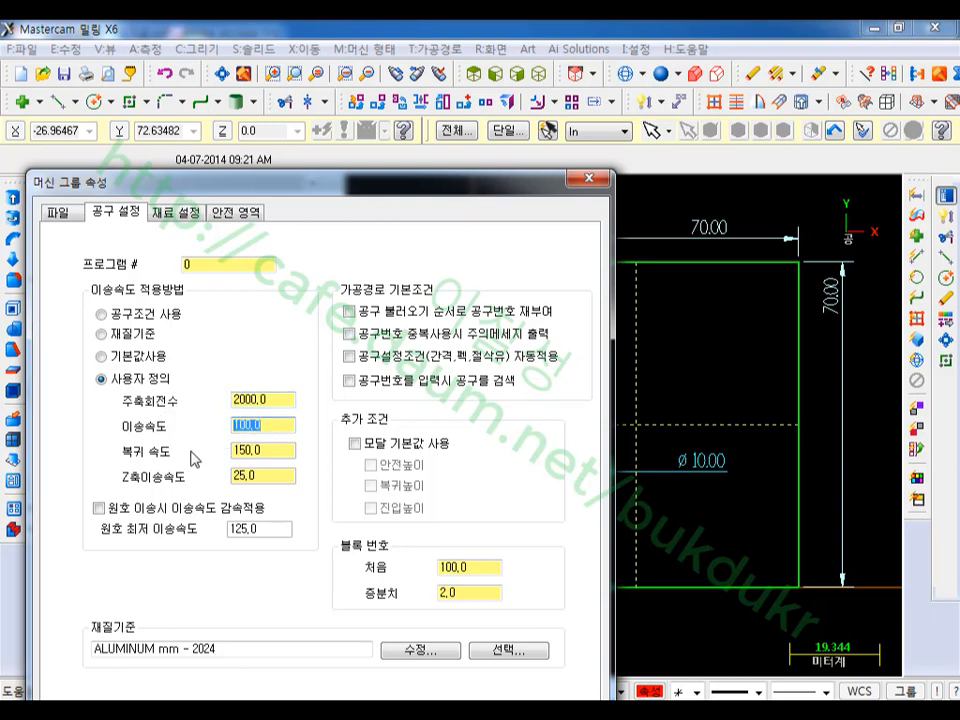
pyautogui.write('500')
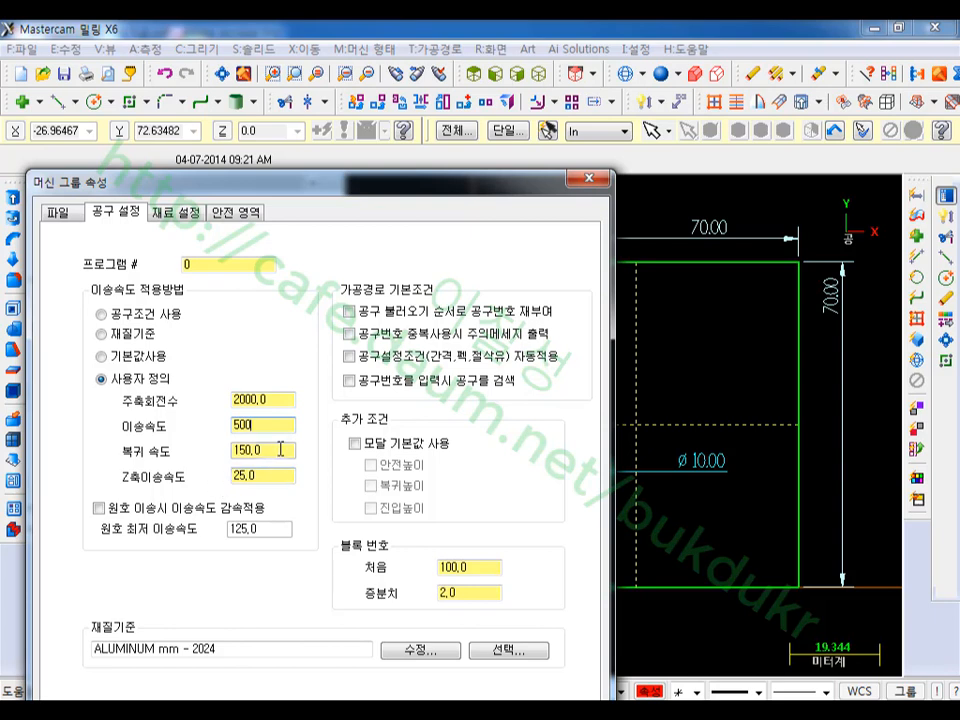
pyautogui.press('Tab')
pyautogui.write('20')
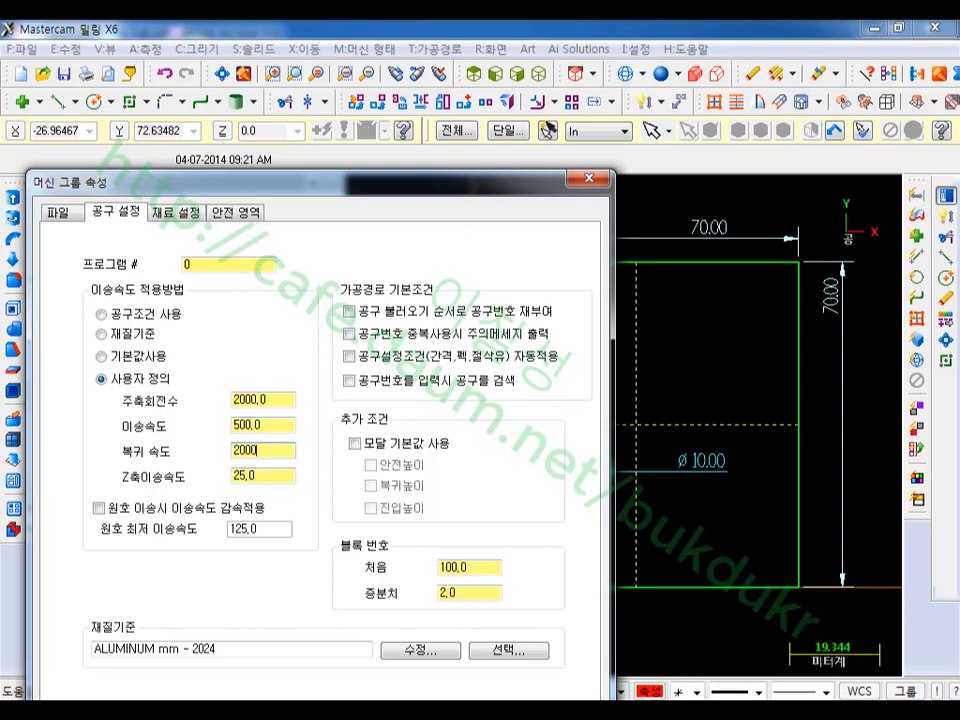
pyautogui.press('Tab')
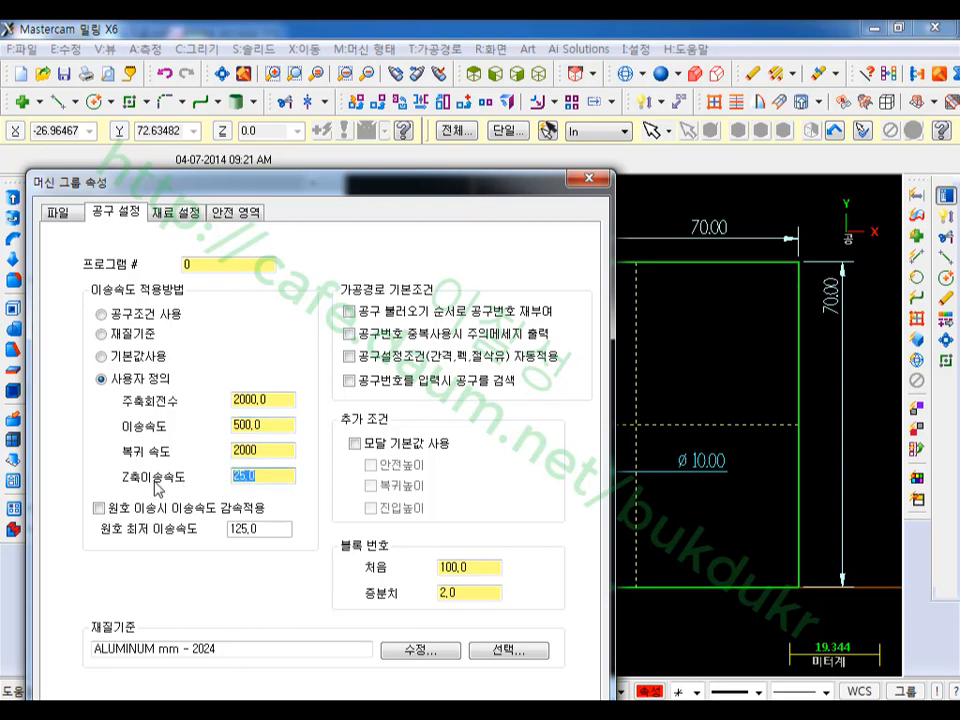
pyautogui.write('25')
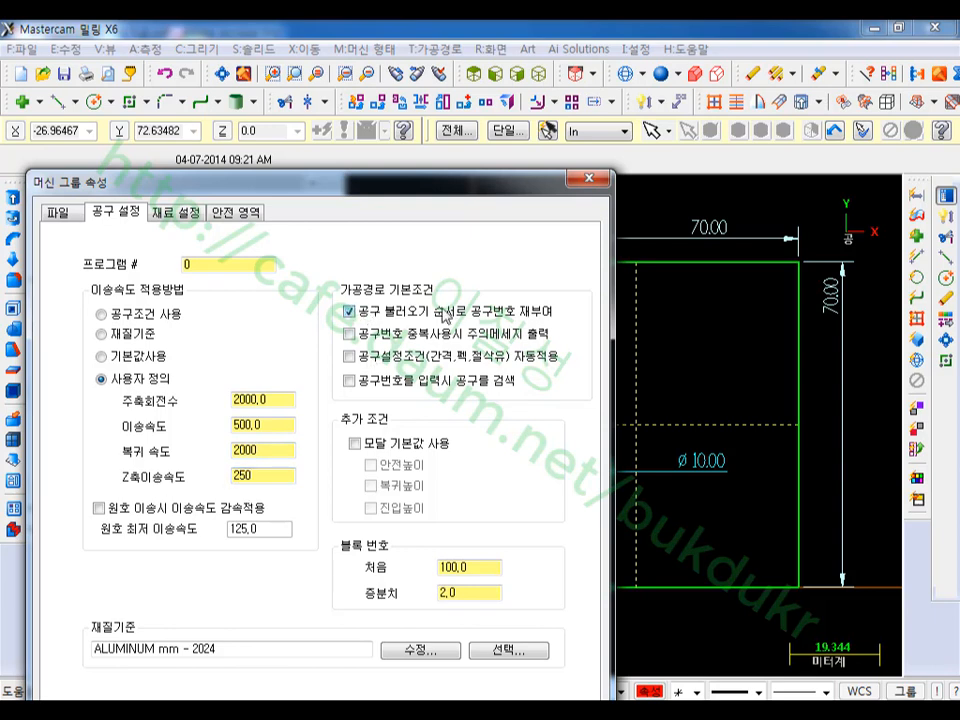
# Step: Enable assigning tool numbers in loading order and set the program number to 04
pyautogui.doubleClick(214, 264)
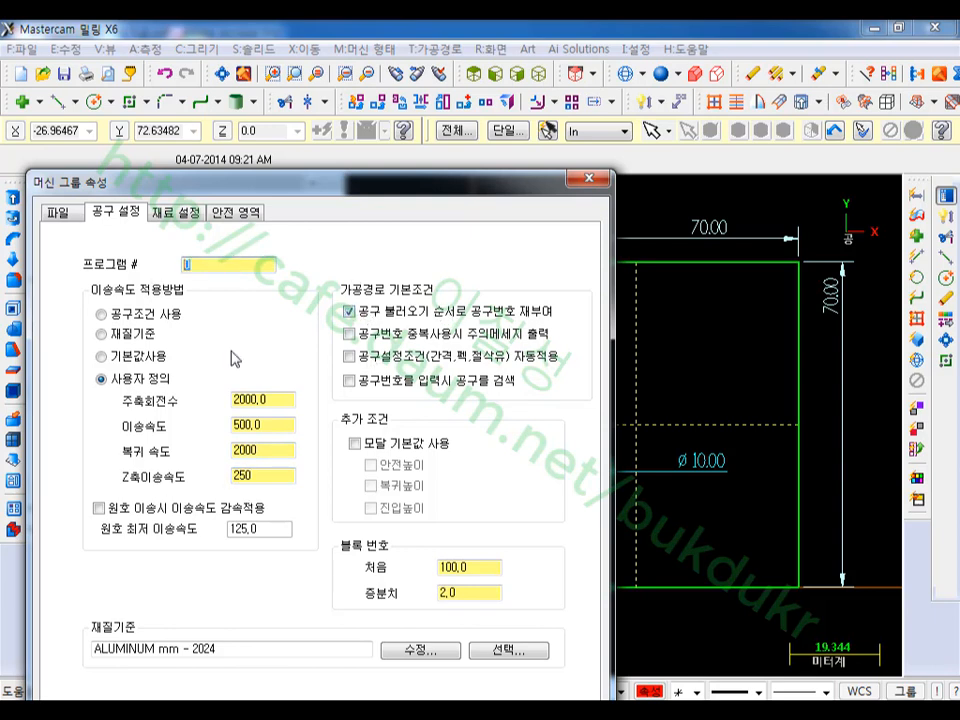
pyautogui.write('04')
# Step: Define rectangular stock from the square's origin corner to its opposite corner, 30 mm thick in Z, and accept the group properties
pyautogui.click(188, 213)
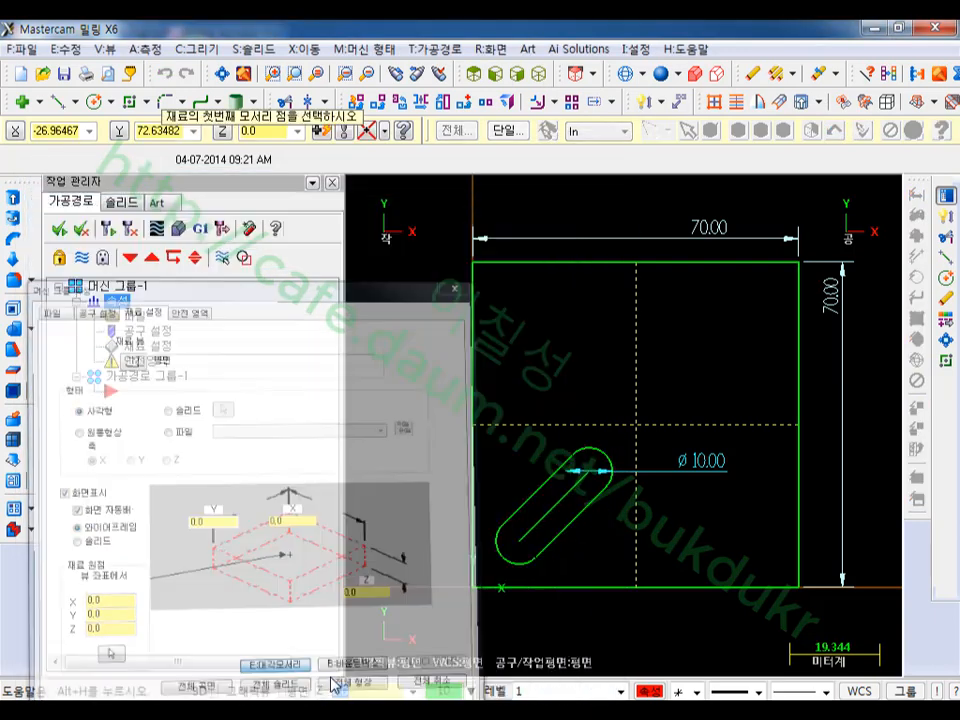
pyautogui.click(347, 676)
pyautogui.click(473, 587)
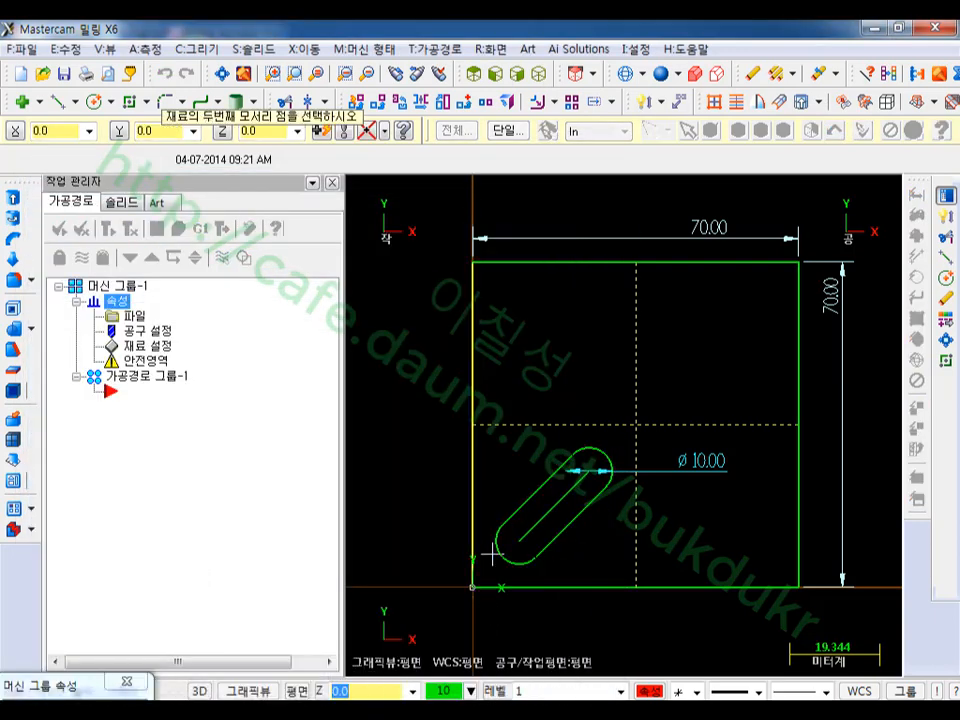
pyautogui.click(798, 263)
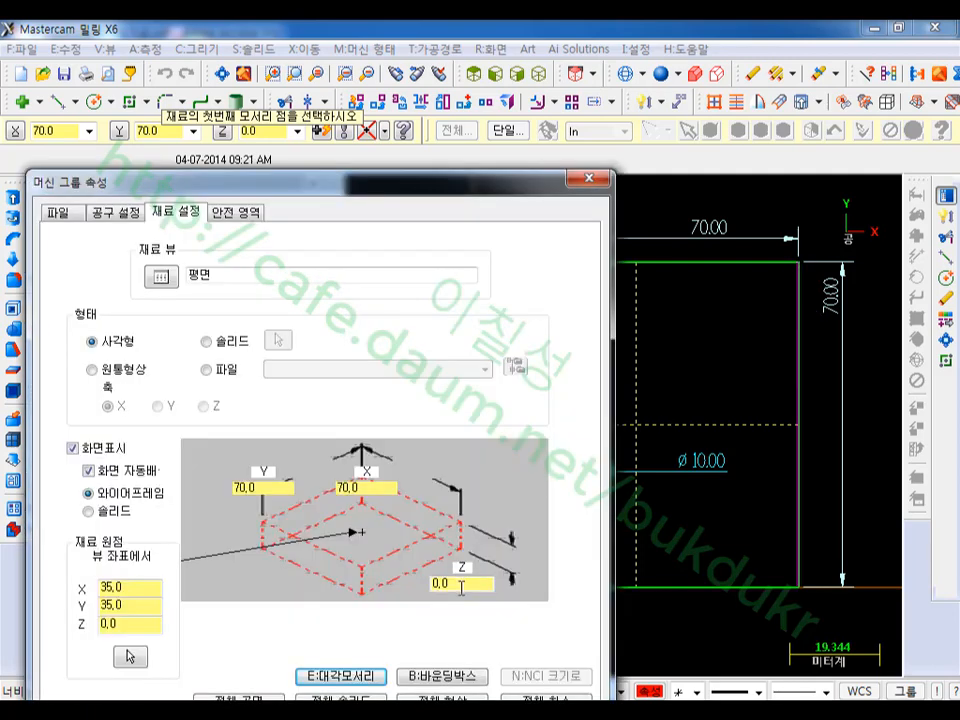
pyautogui.write('30')
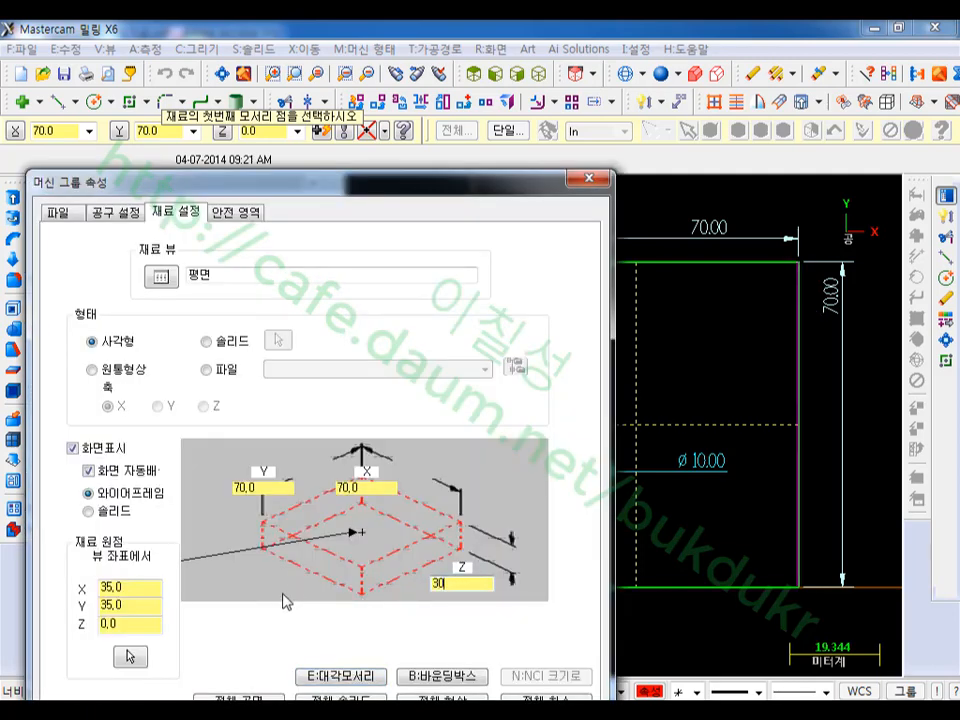
pyautogui.moveTo(331, 190); pyautogui.dragTo(328, 86)
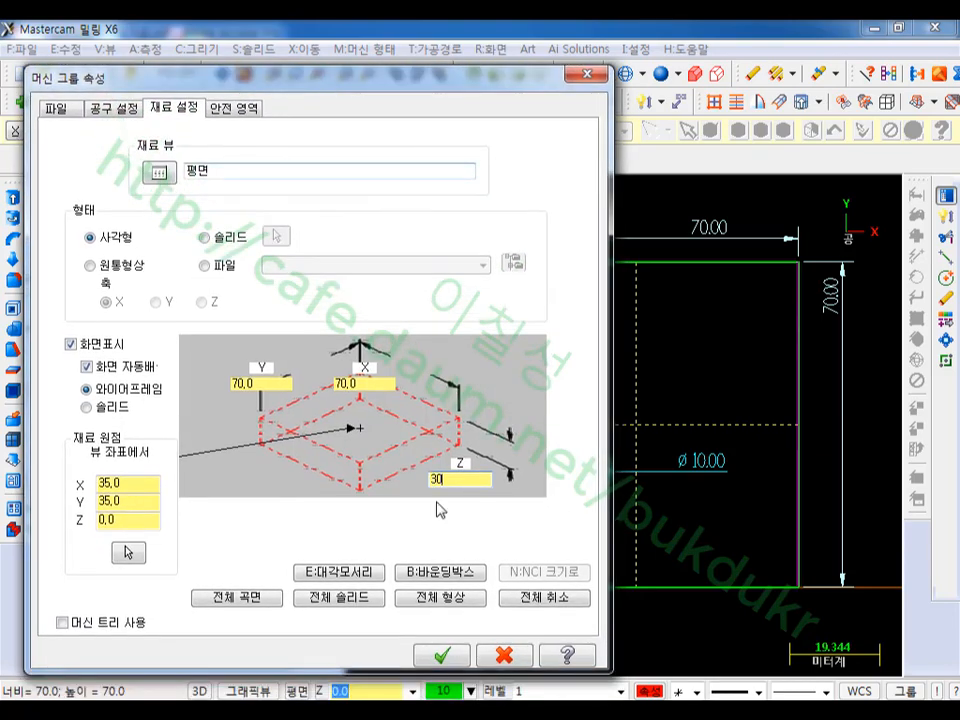
pyautogui.click(441, 652)
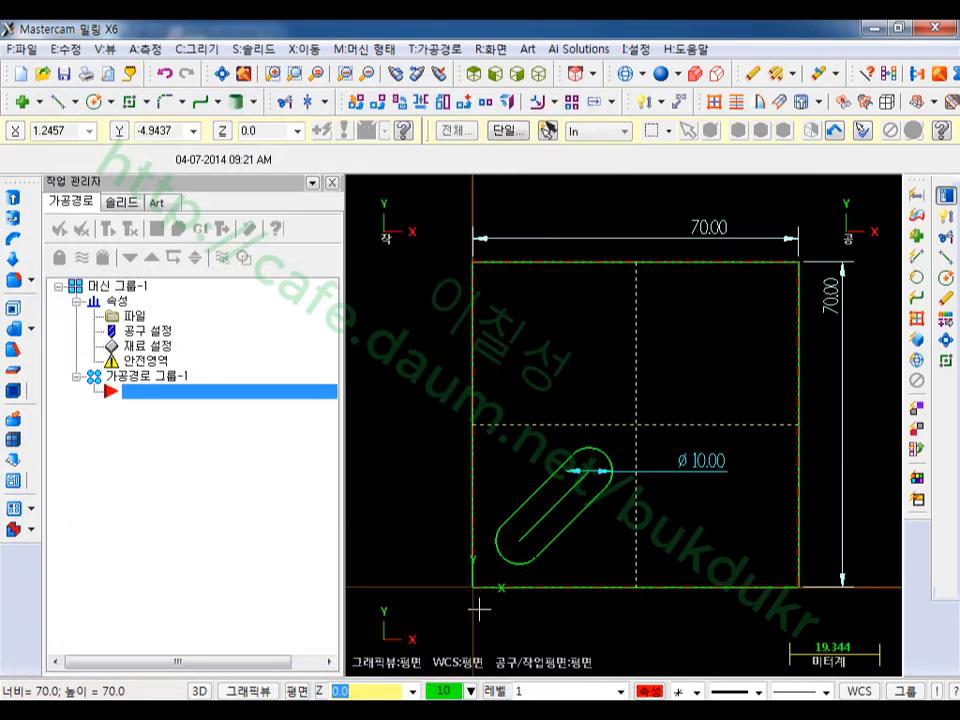
# Step: Inspect the stock block in isometric view and return to the top view around the slot
pyautogui.click(538, 73)
pyautogui.scroll(2, 621, 508)
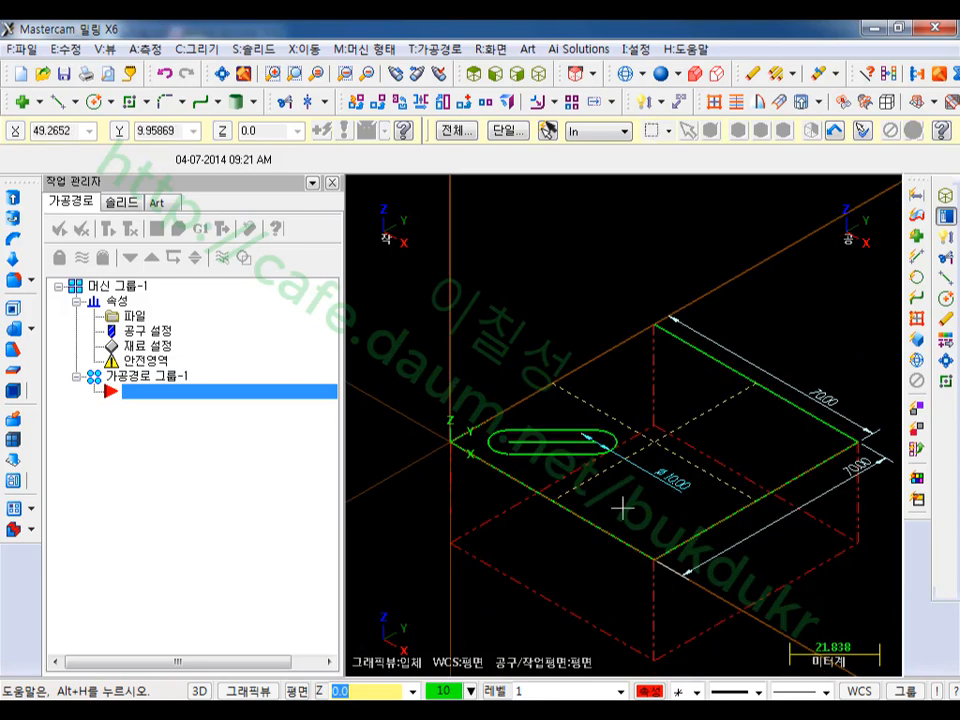
pyautogui.click(467, 73)
pyautogui.scroll(5, 521, 568)
pyautogui.scroll(1, 517, 490)
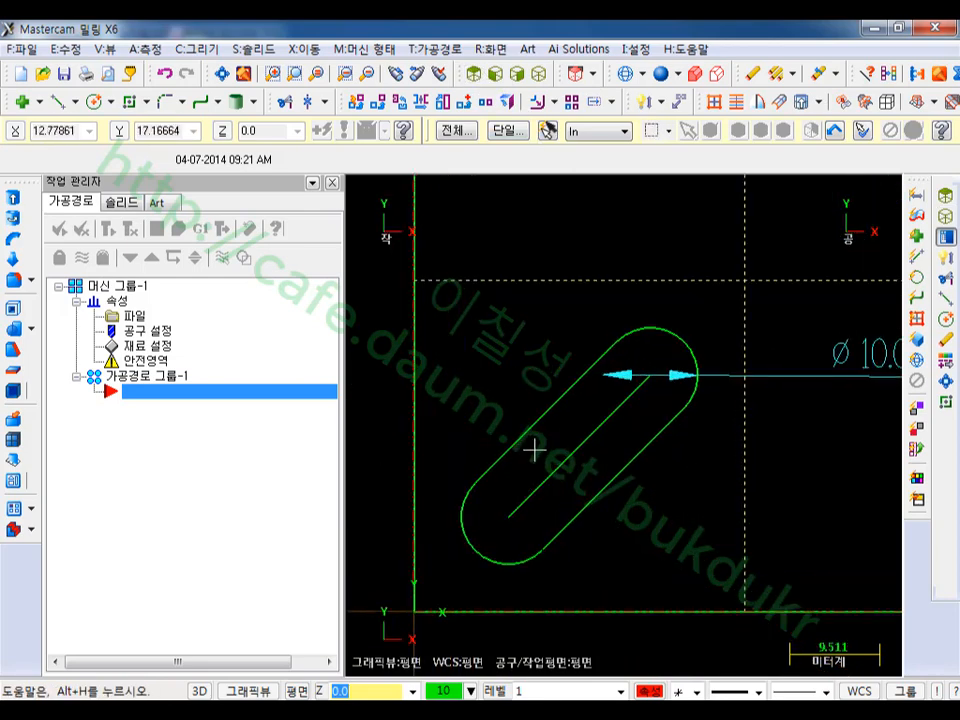
pyautogui.moveTo(552, 423); pyautogui.dragTo(554, 417, button='middle')
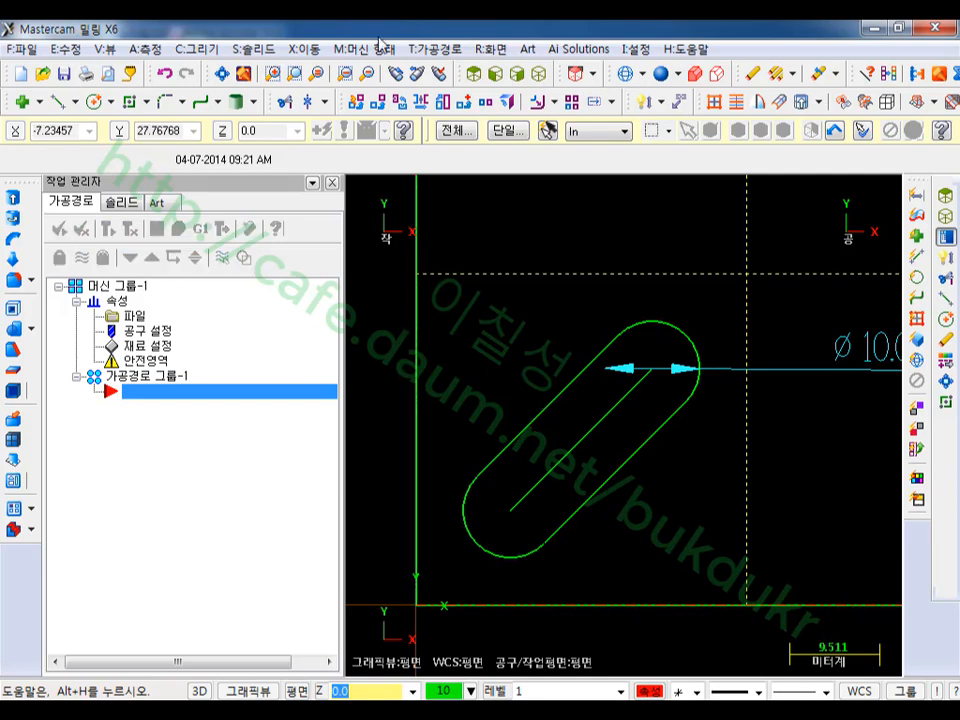
# Step: Start a 2D contour toolpath chained along the slot's diagonal centre line, starting from its lower end
pyautogui.click(440, 49)
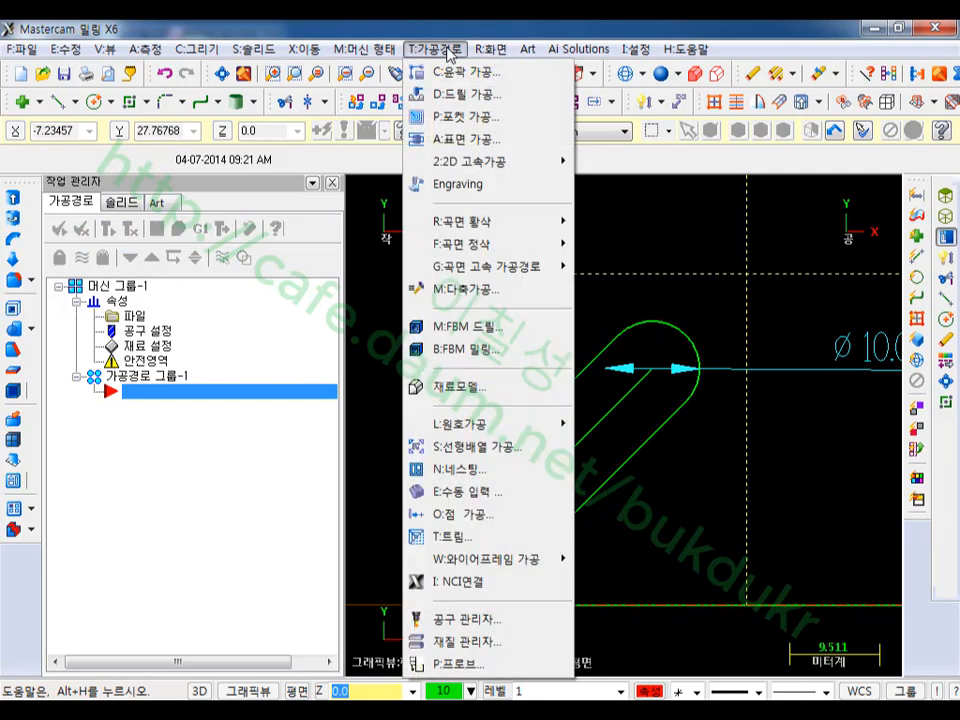
pyautogui.click(466, 73)
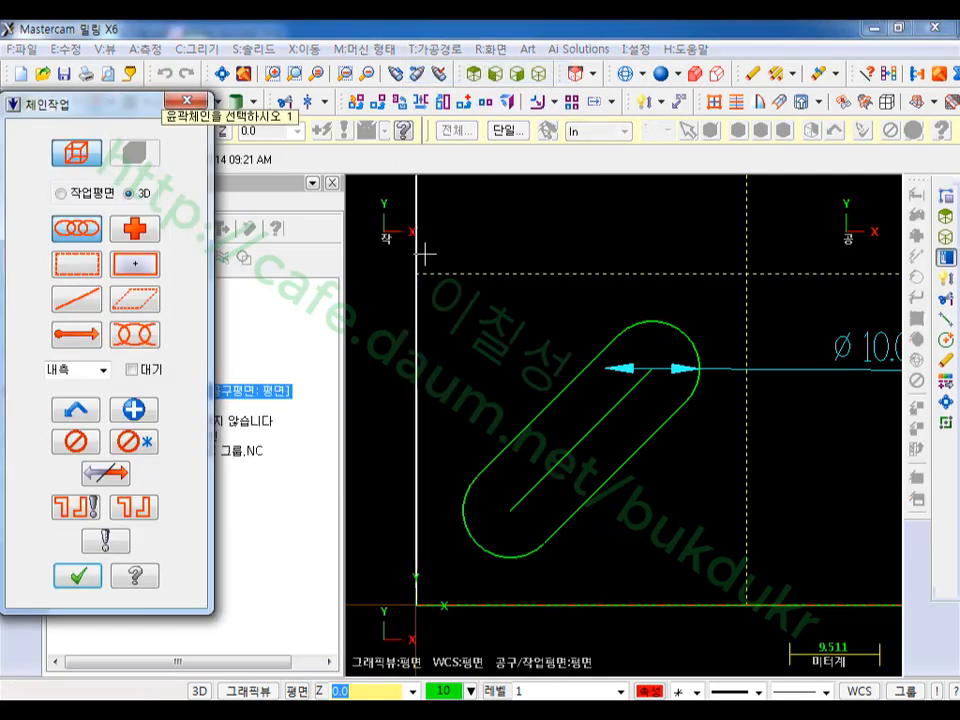
pyautogui.scroll(-1, 407, 289)
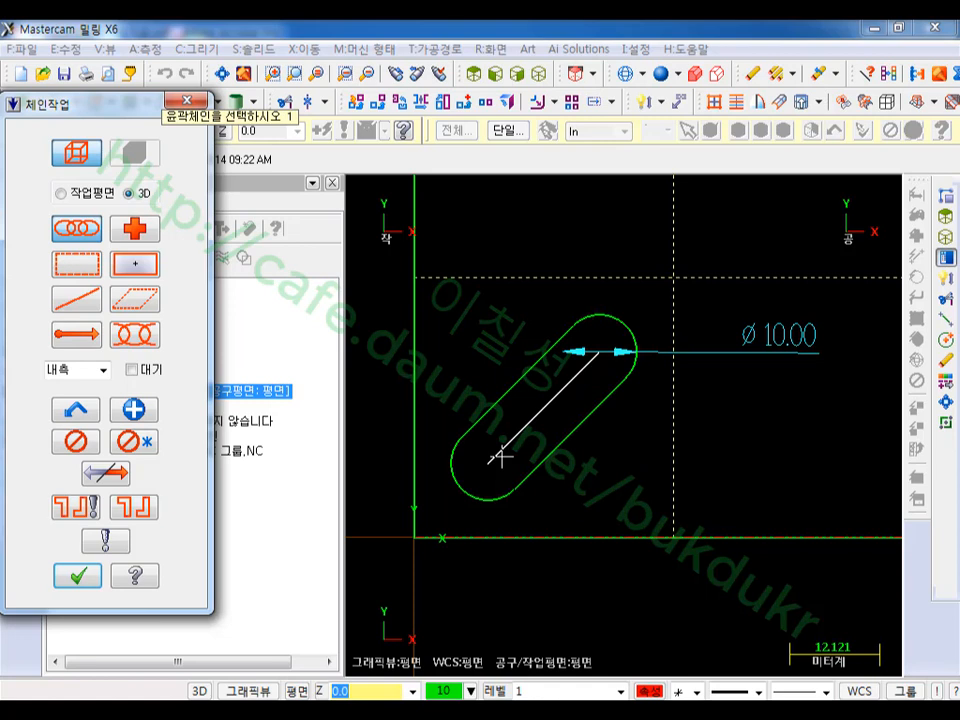
pyautogui.click(500, 456)
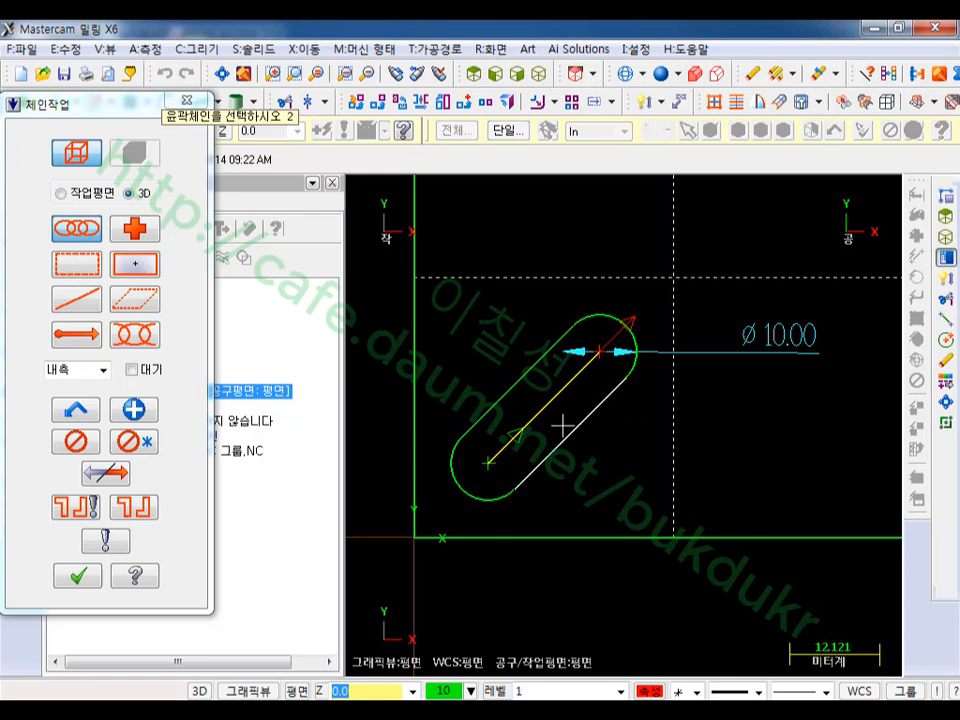
pyautogui.click(82, 576)
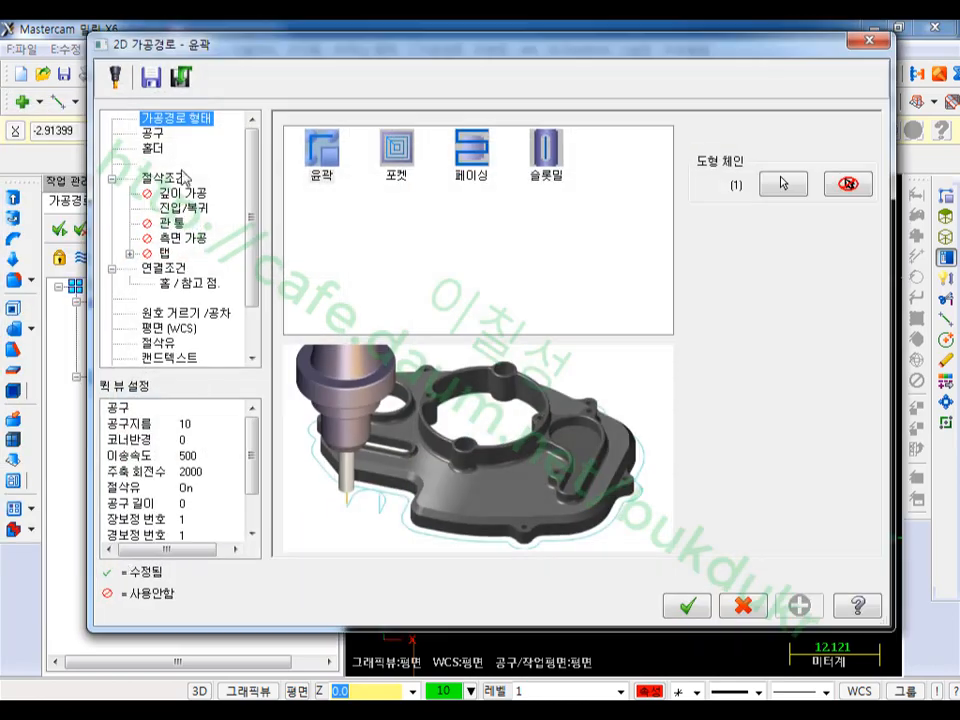
# Step: Create a new flat end mill with a diameter of 8 mm for the contour toolpath
pyautogui.click(152, 133)
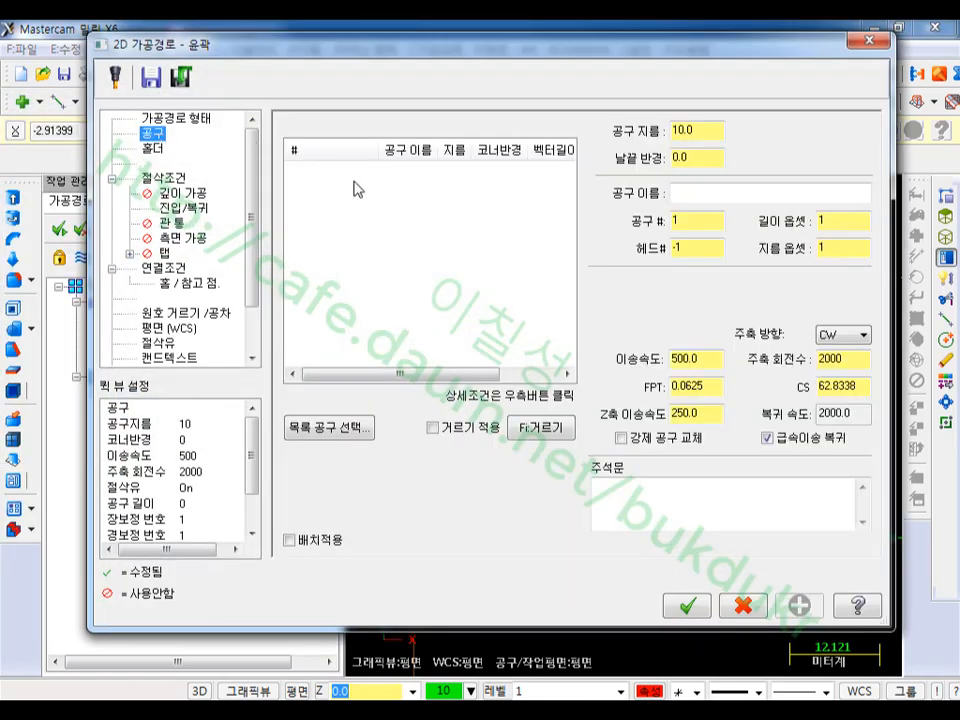
pyautogui.rightClick(417, 235)
pyautogui.click(487, 264)
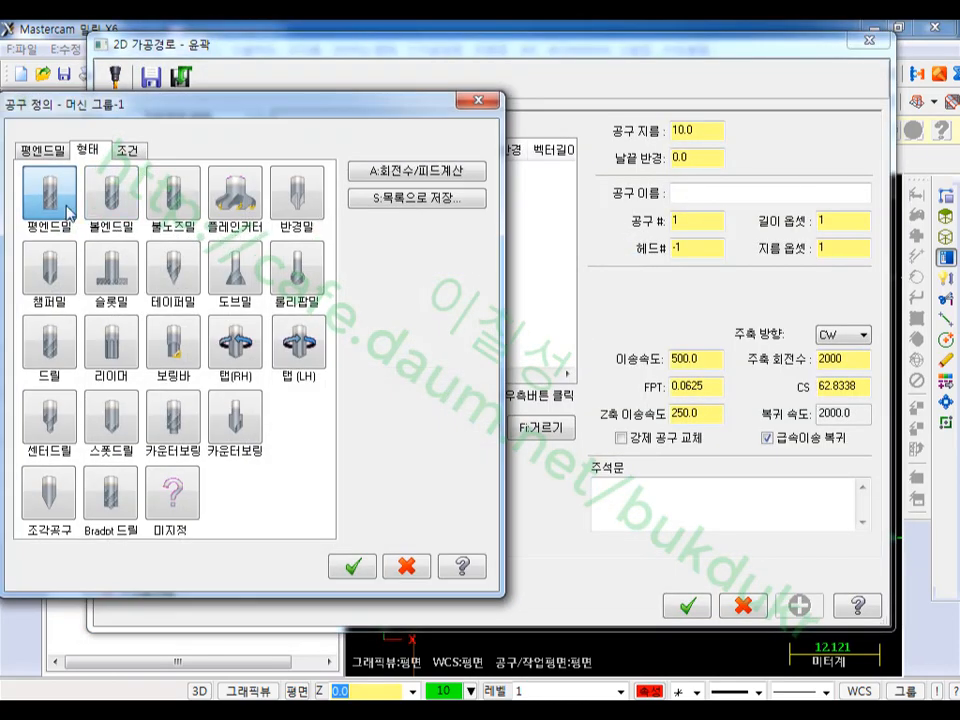
pyautogui.click(57, 208)
pyautogui.write('8')
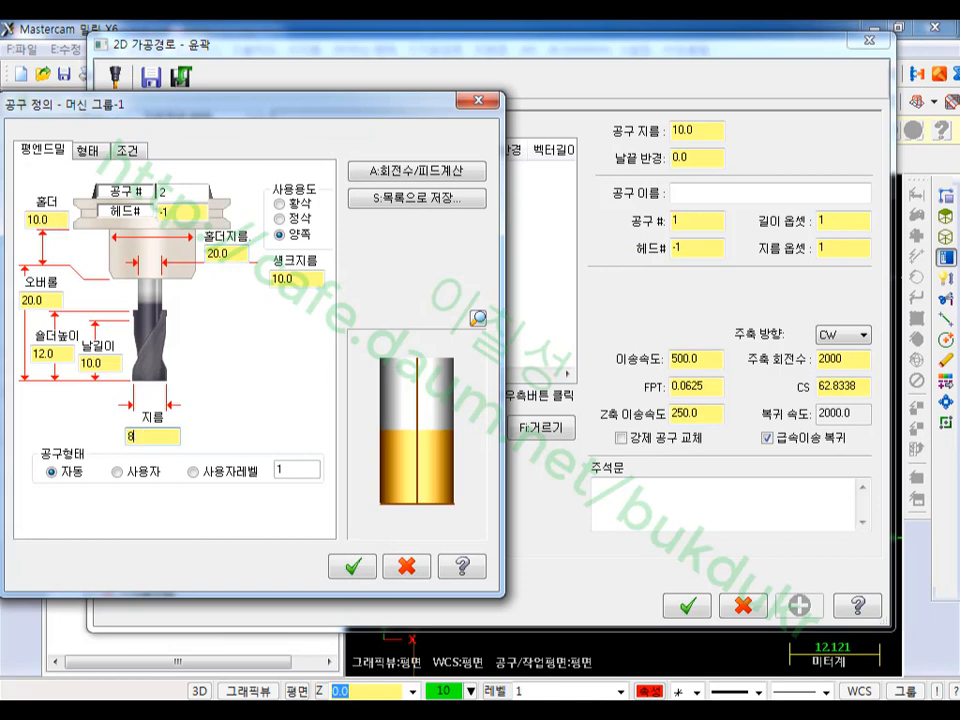
pyautogui.press('Return')
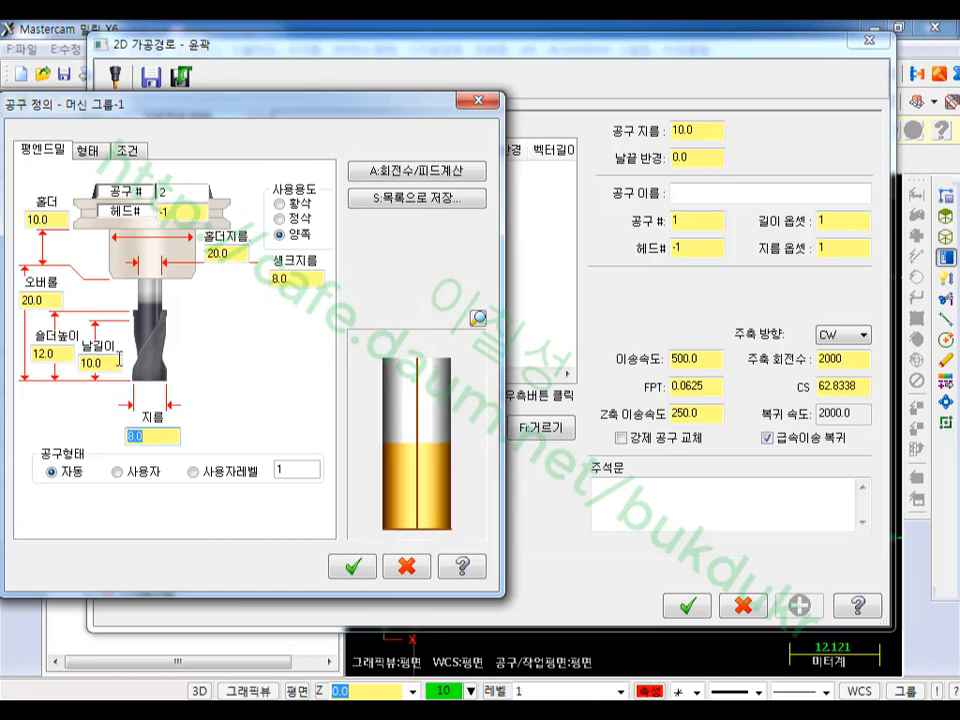
# Step: Set the end mill's tool number to 1, name it 8FEM, and accept the tool definition
pyautogui.doubleClick(163, 193)
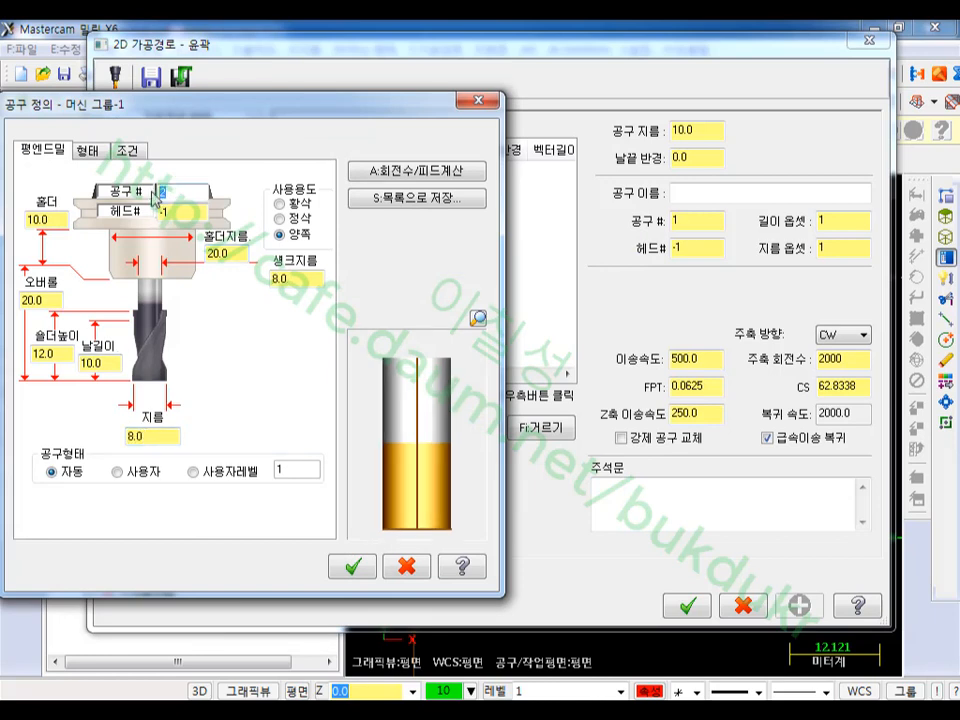
pyautogui.click(126, 150)
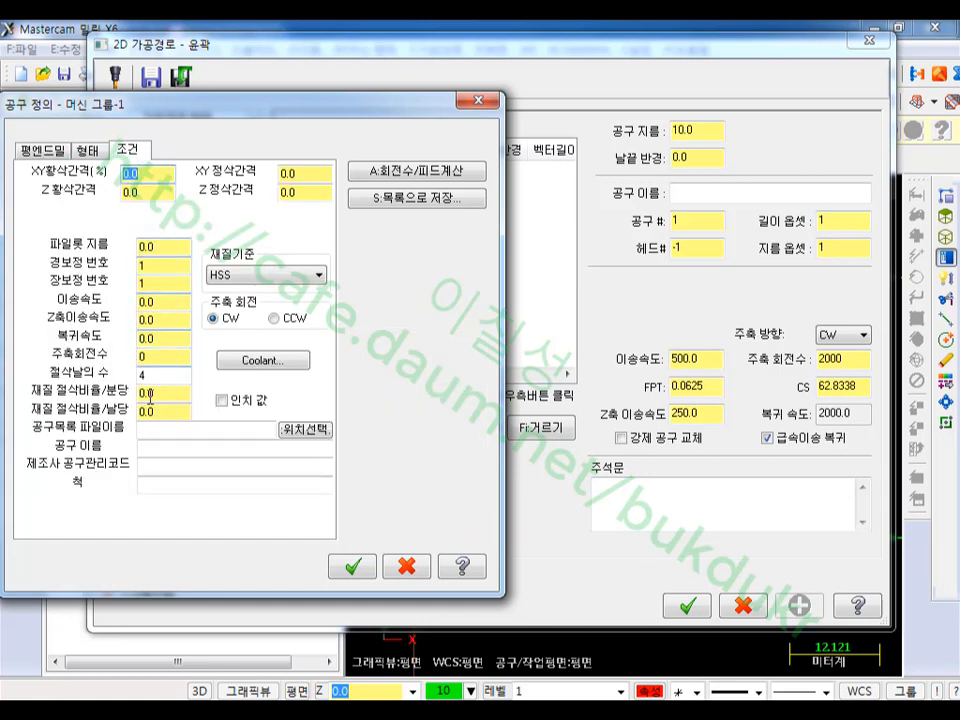
pyautogui.click(155, 448)
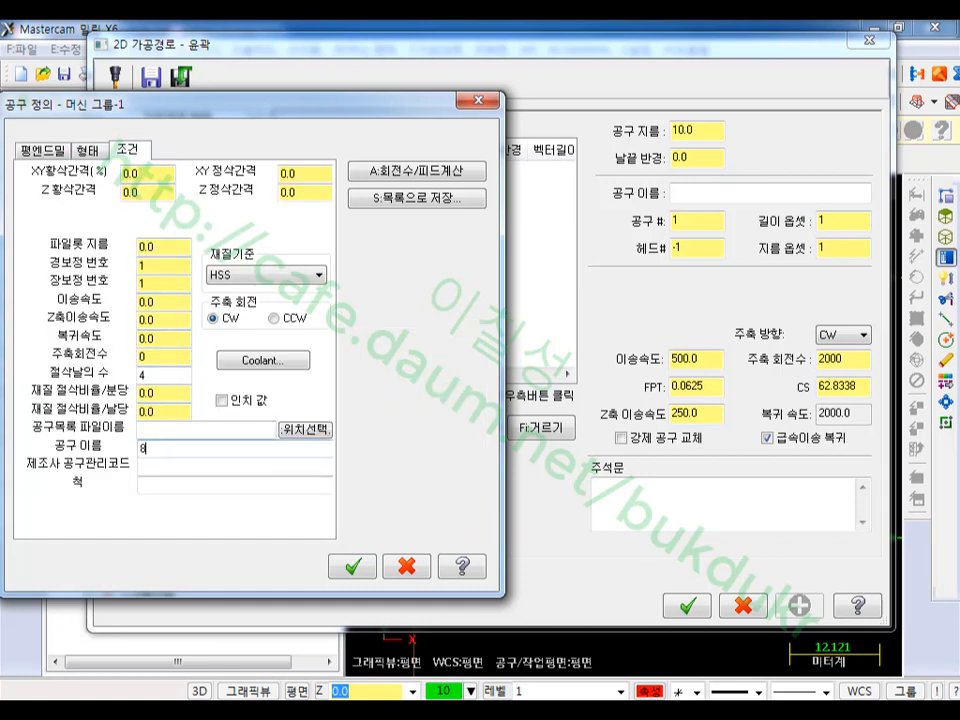
pyautogui.write('8fem')
pyautogui.click(345, 565)
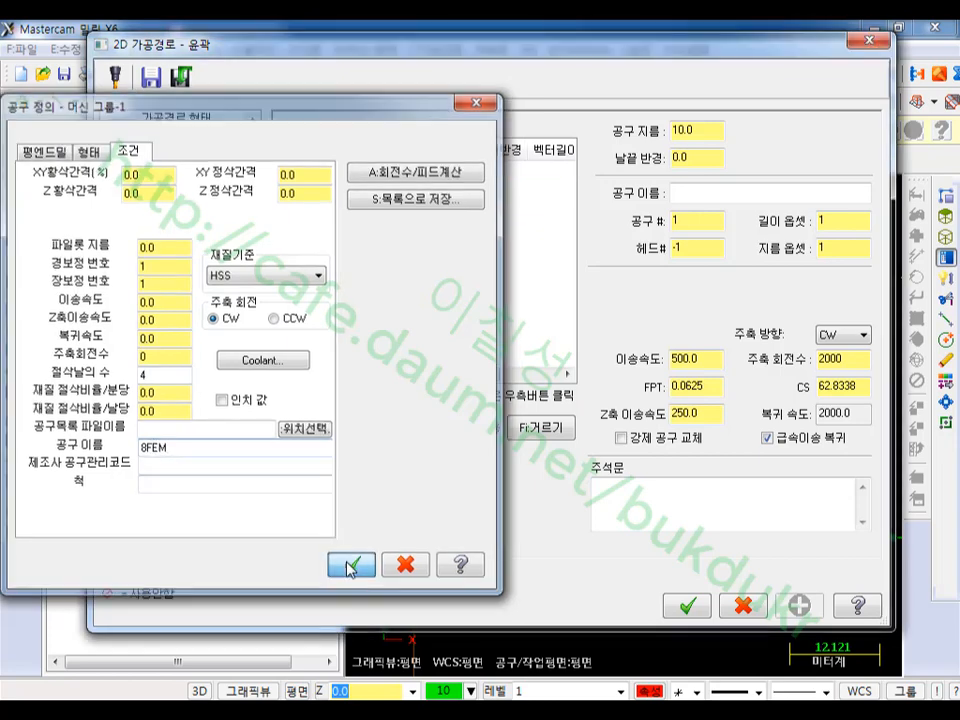
# Step: Enter the toolpath comment 8FEM Z0 Z-10 RAMP, checking the slot depth against the PDF drawing
pyautogui.click(848, 360)
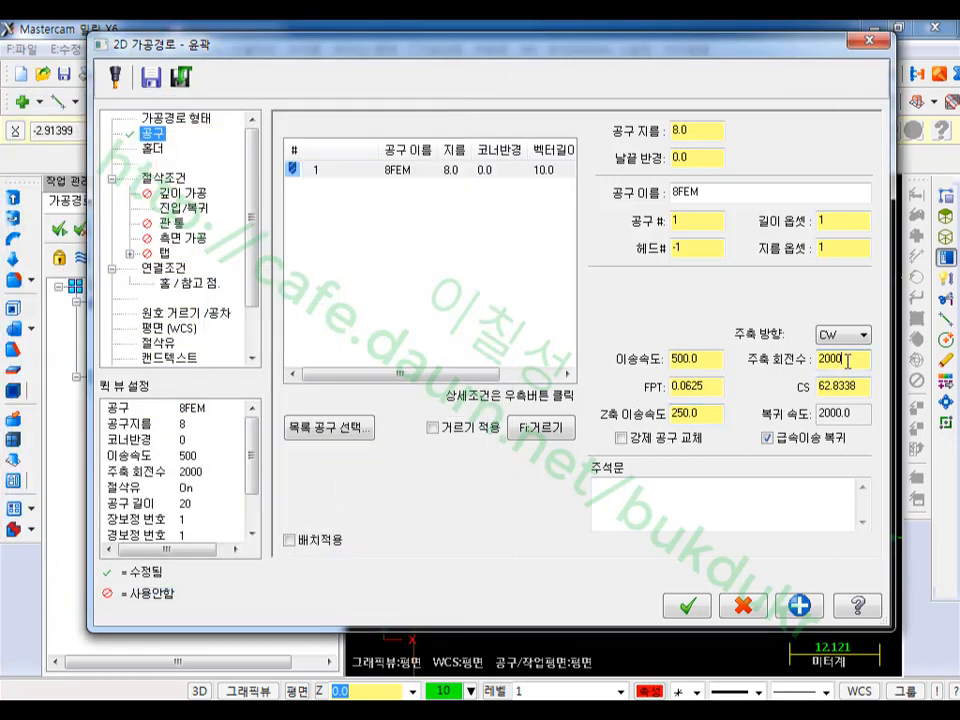
pyautogui.click(715, 360)
pyautogui.click(710, 508)
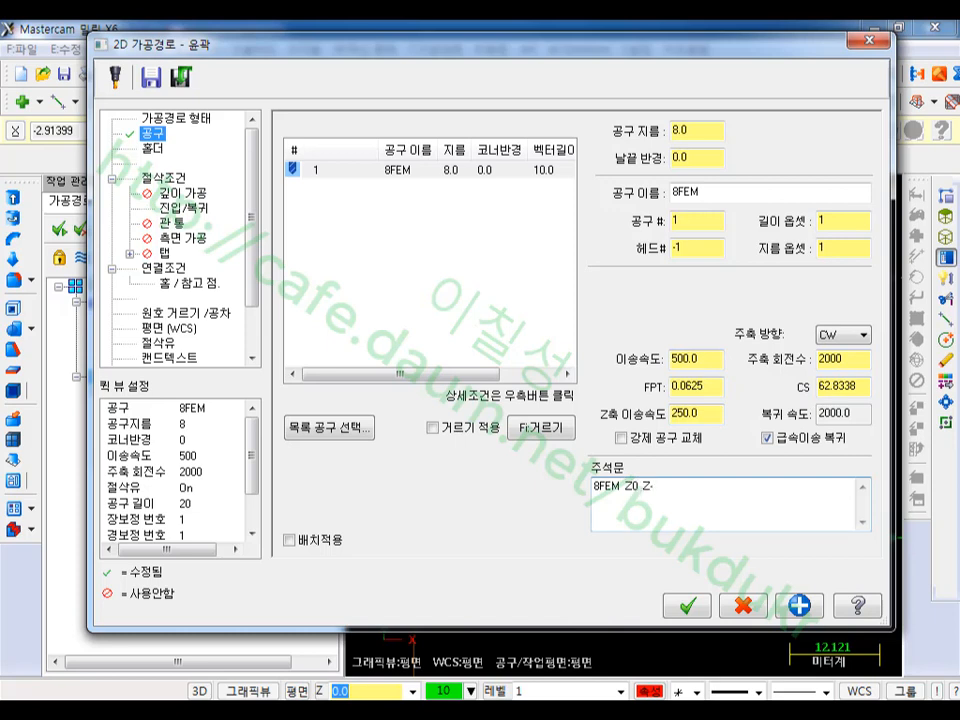
pyautogui.write('8FEM  Z0 Z-')
pyautogui.hotkey('alt', 'Tab')
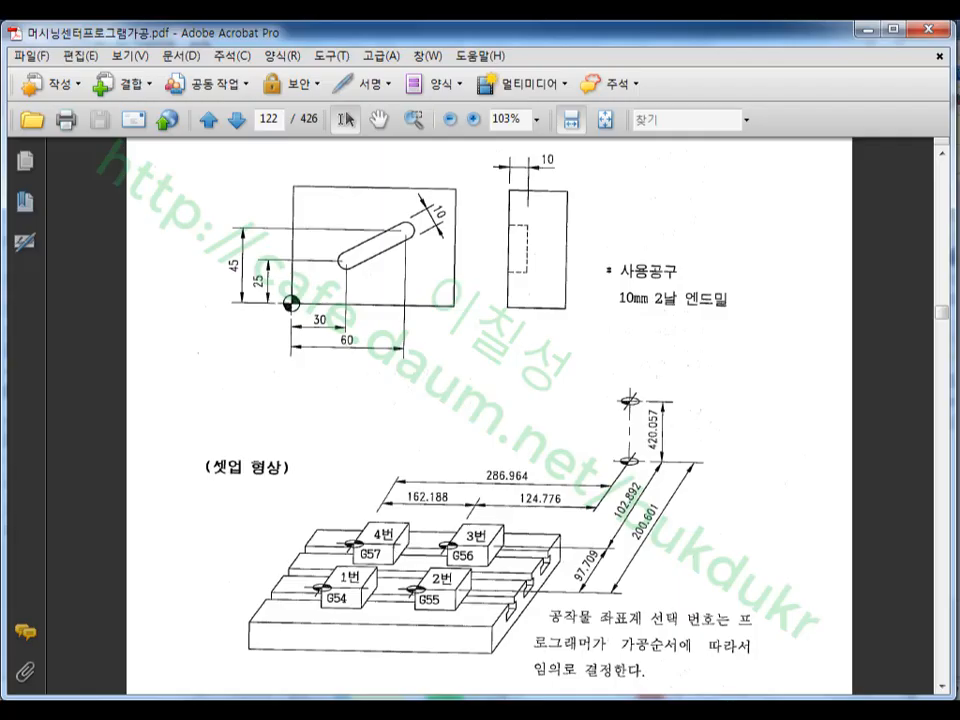
pyautogui.hotkey('alt', 'Tab')
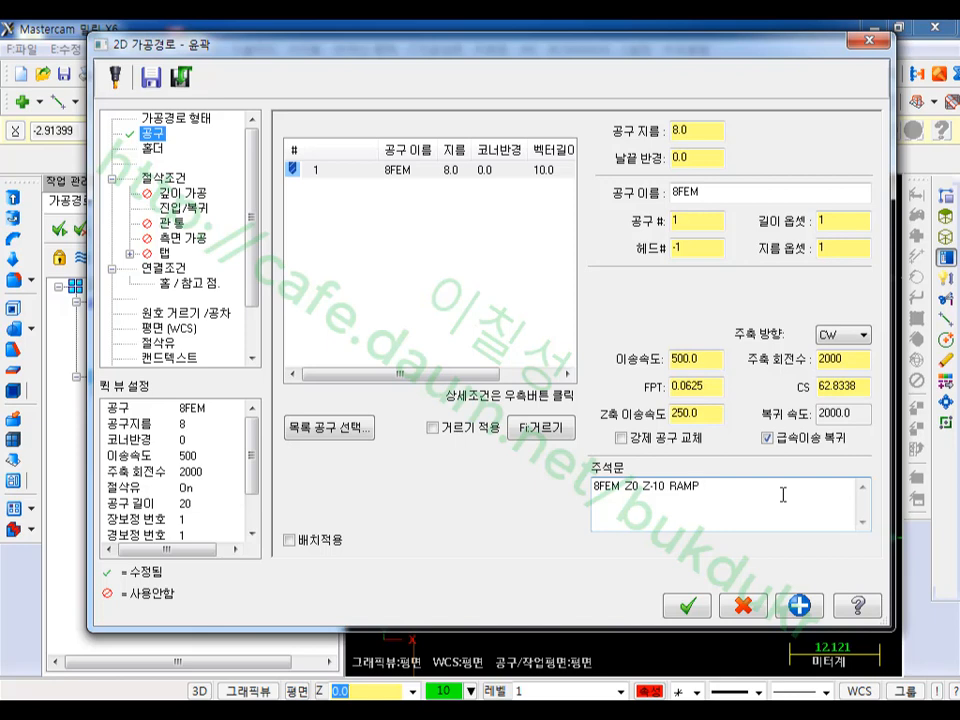
# Step: In the contour's cut parameters, turn off cutter compensation and set the contour type to ramp
pyautogui.click(163, 178)
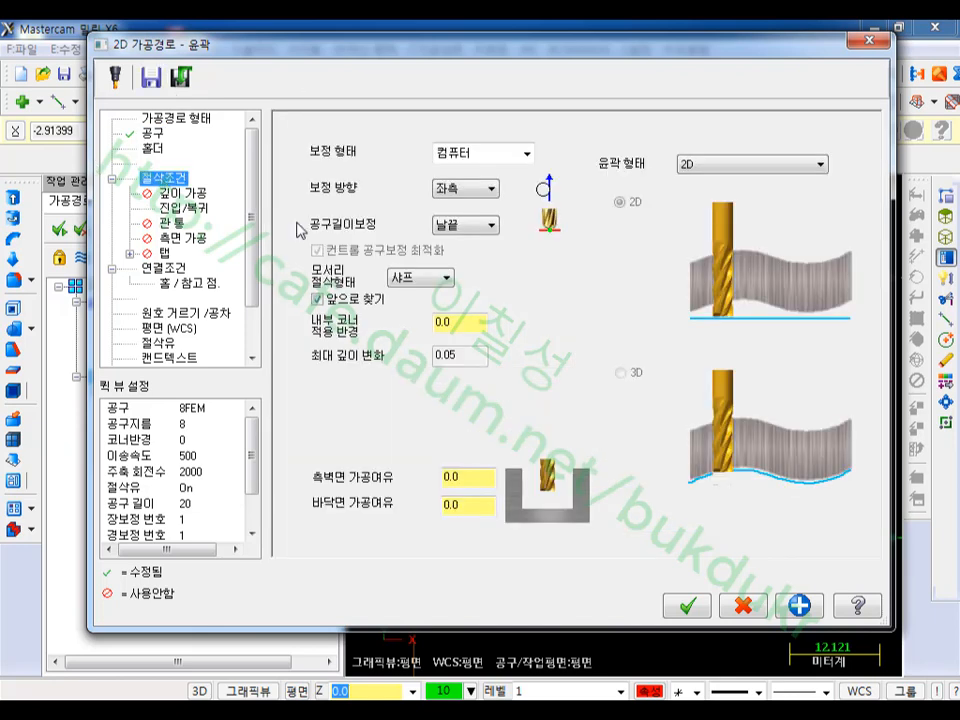
pyautogui.click(527, 163)
pyautogui.click(468, 233)
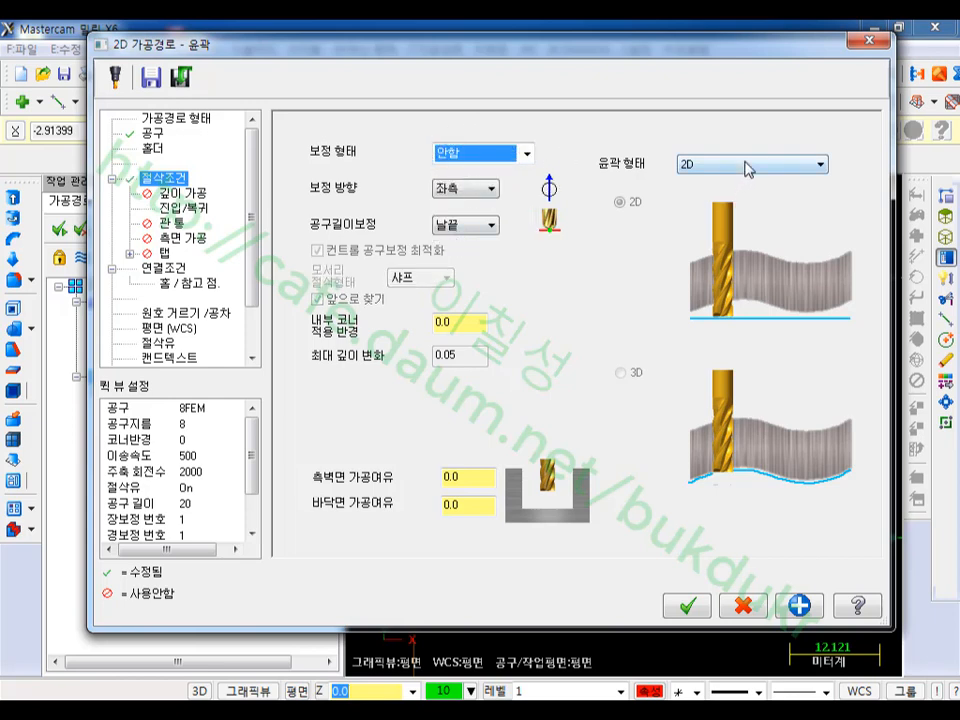
pyautogui.click(819, 164)
pyautogui.click(733, 206)
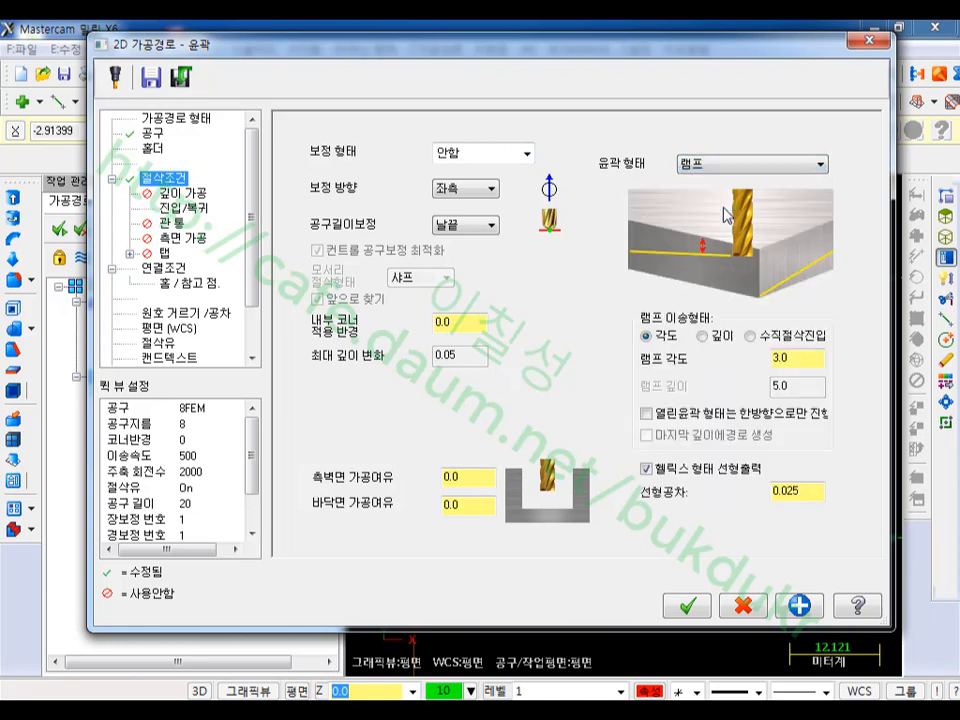
# Step: Ramp by depth at 1.0 with a pass at the final depth, and turn off linear output of helixes
pyautogui.click(703, 336)
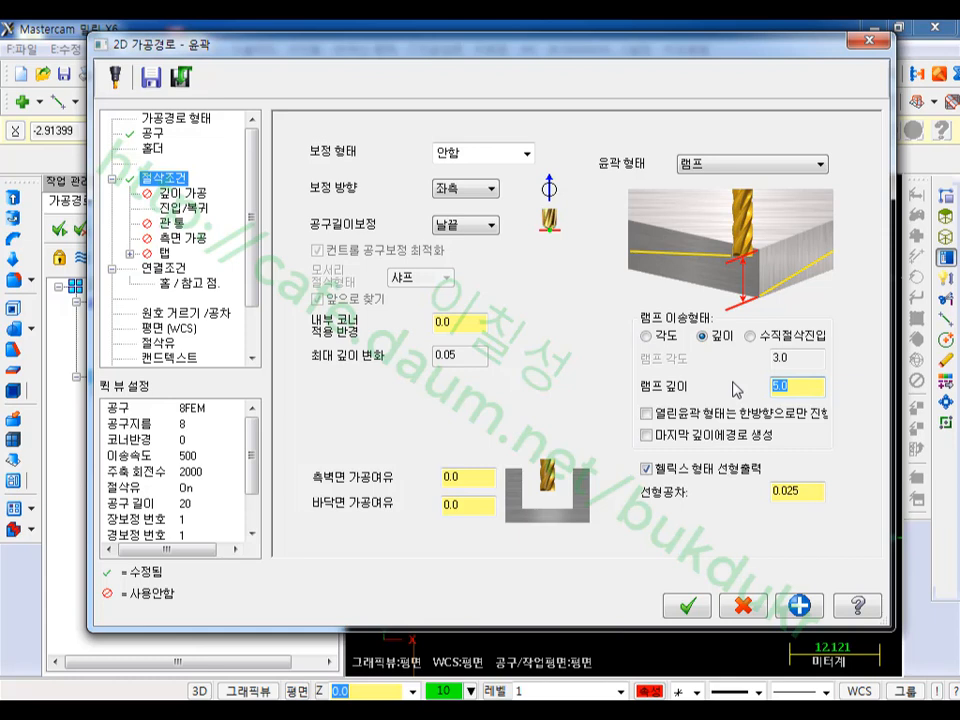
pyautogui.write('1')
pyautogui.click(647, 437)
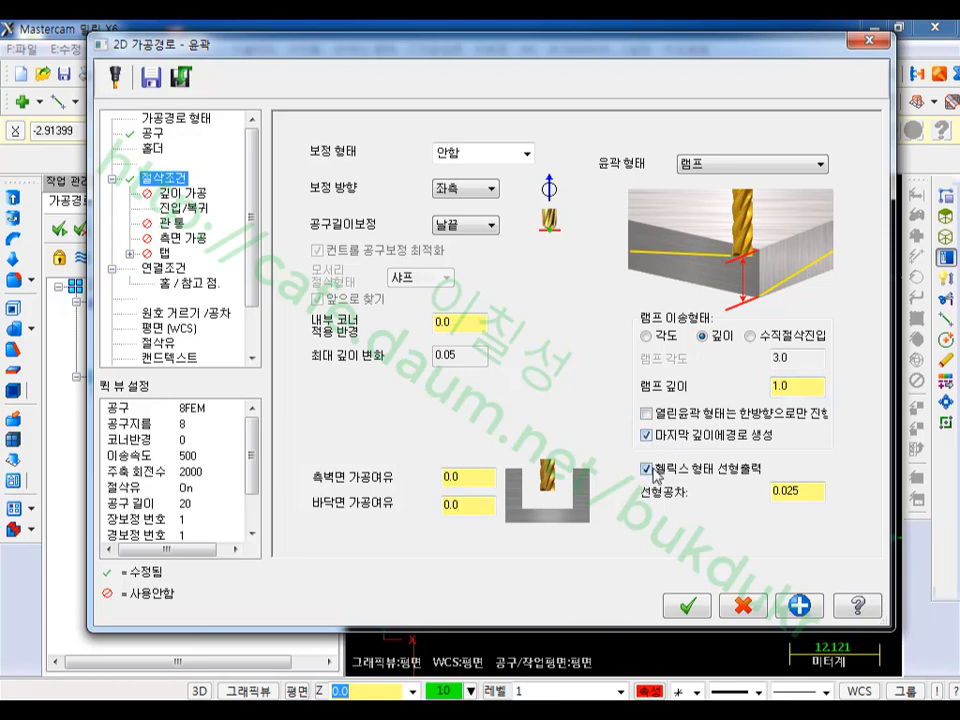
pyautogui.click(648, 469)
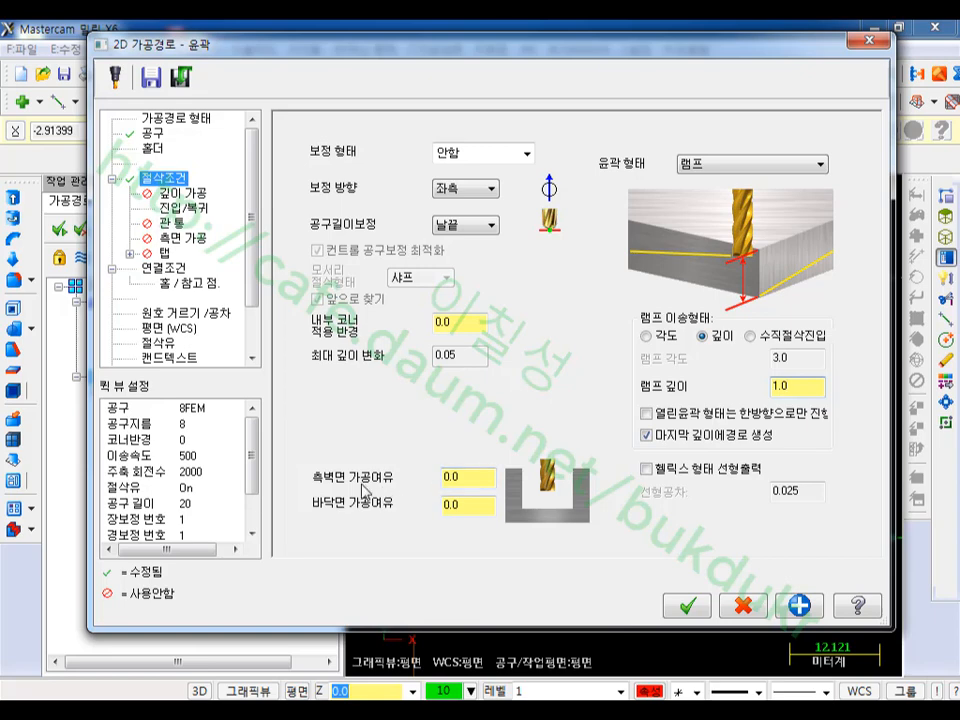
# Step: Disable lead in/out, set the absolute top of stock to 1.0 and depth to -10.0, and accept the toolpath
pyautogui.click(183, 207)
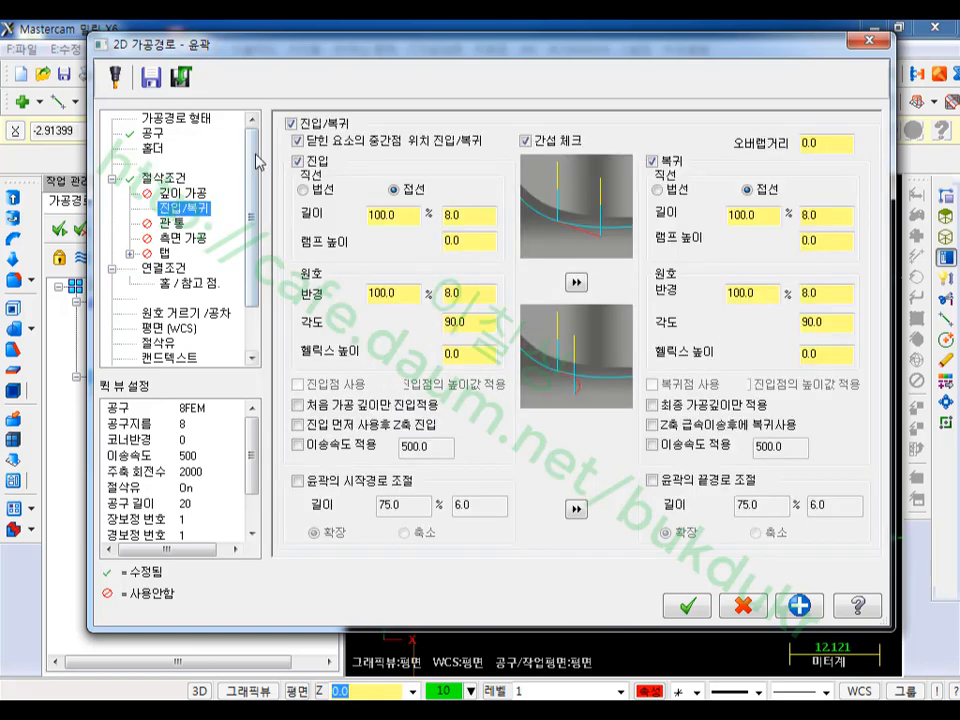
pyautogui.click(291, 123)
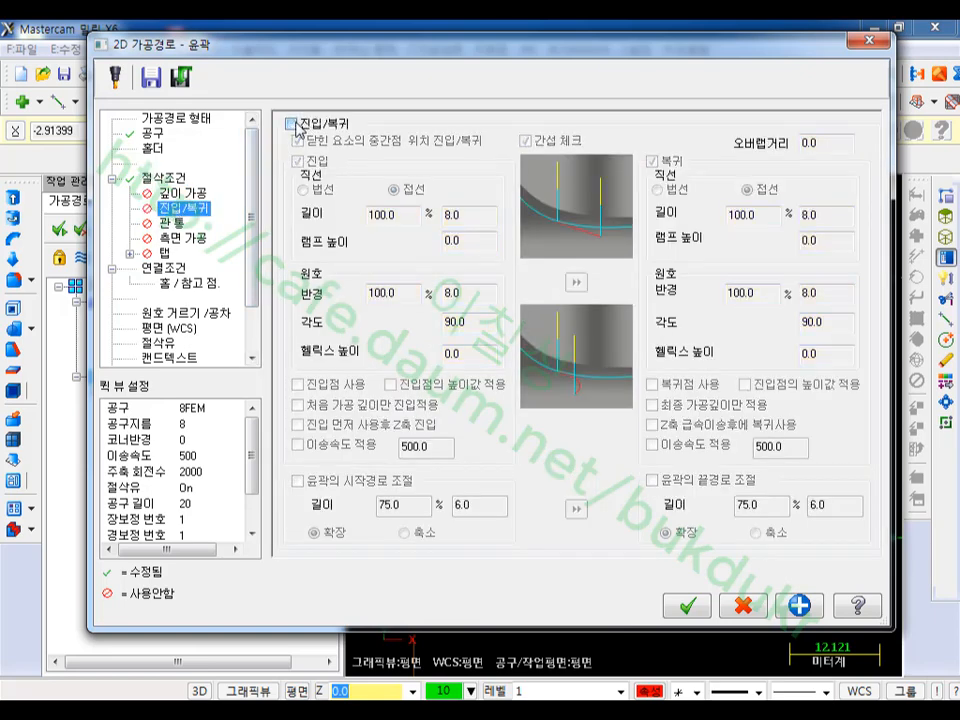
pyautogui.click(166, 268)
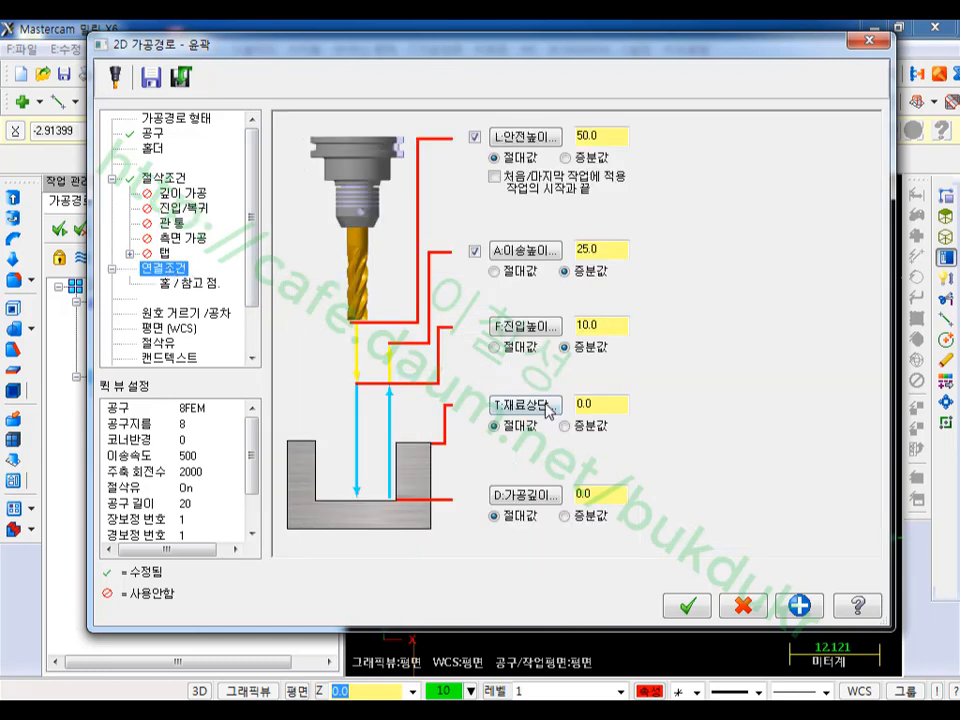
pyautogui.moveTo(599, 406); pyautogui.dragTo(551, 407)
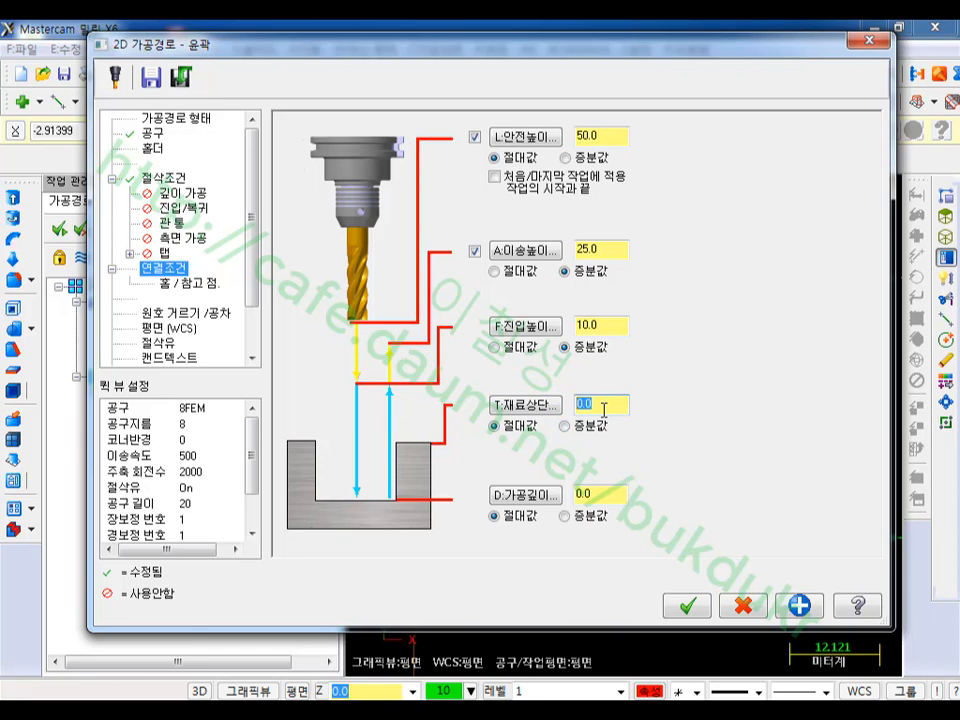
pyautogui.write('1')
pyautogui.moveTo(606, 500); pyautogui.dragTo(551, 501)
pyautogui.write('-')
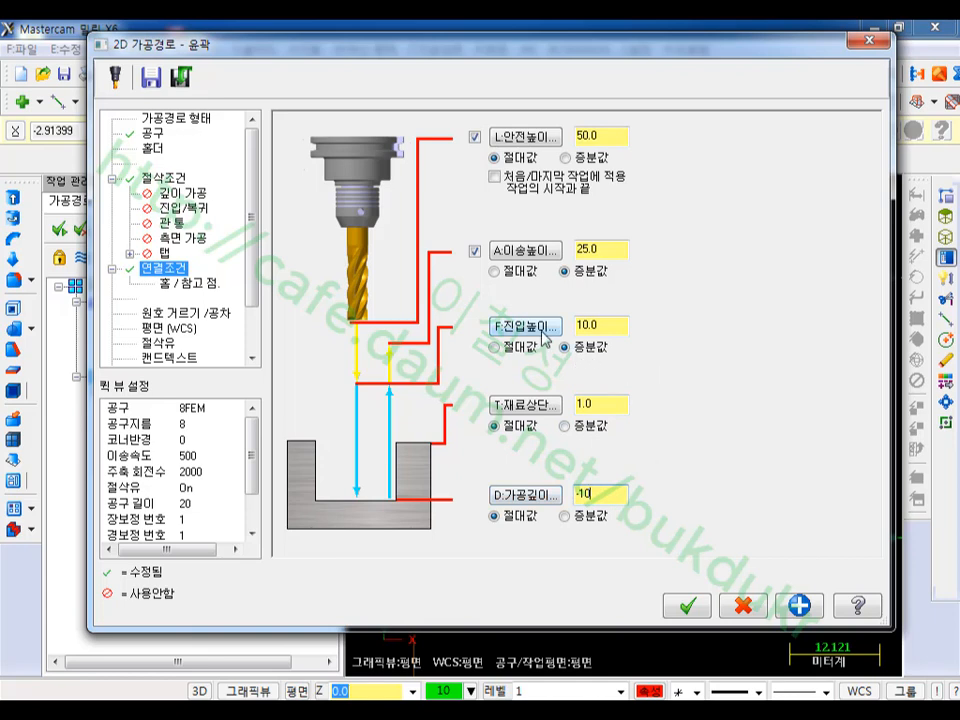
pyautogui.click(612, 331)
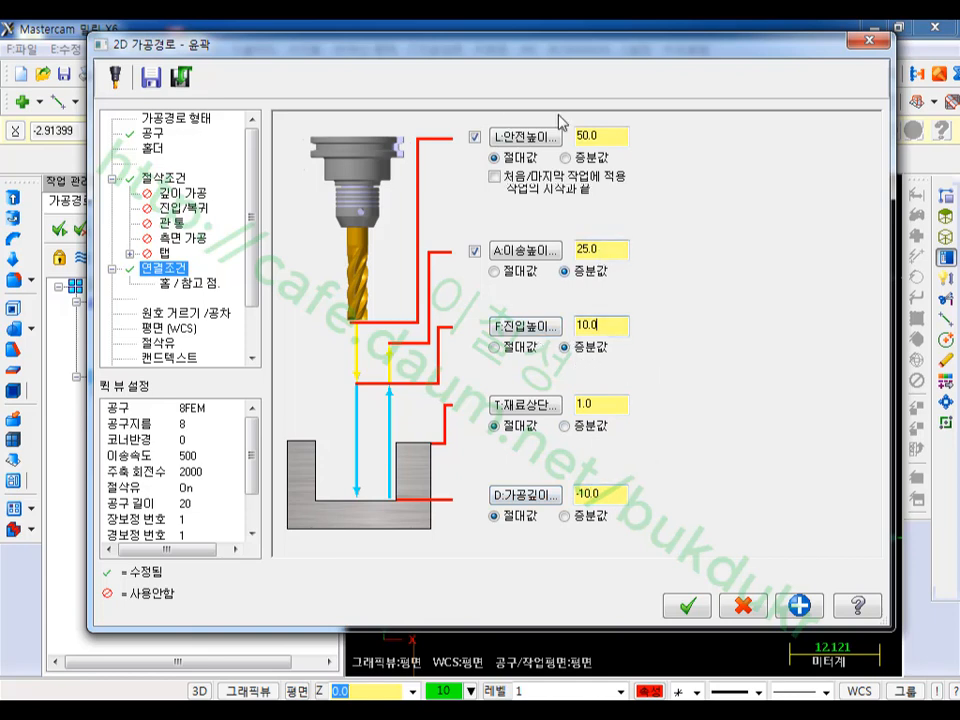
pyautogui.click(687, 605)
# Step: Backplot the slot's ramp contour toolpath and examine its descending passes in a 3D view
pyautogui.scroll(2, 435, 410)
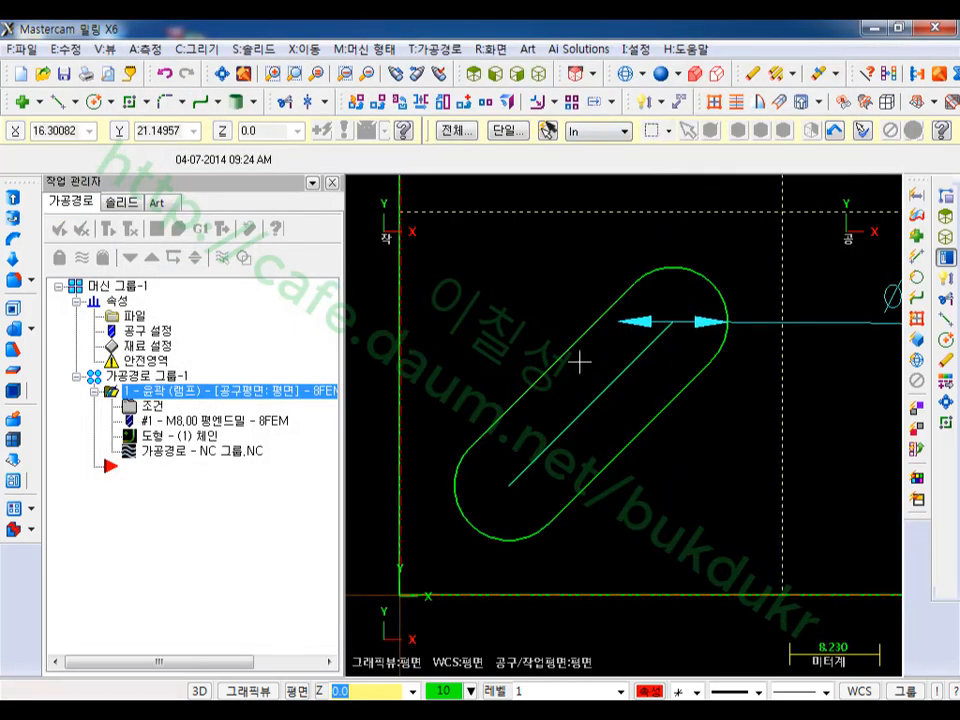
pyautogui.click(189, 454)
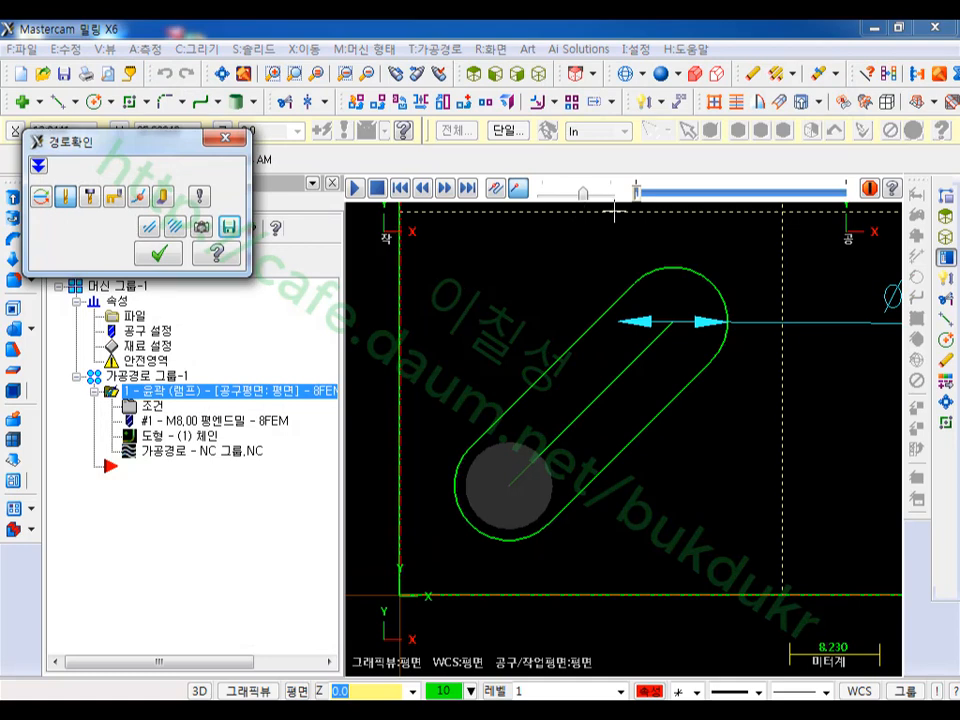
pyautogui.click(356, 188)
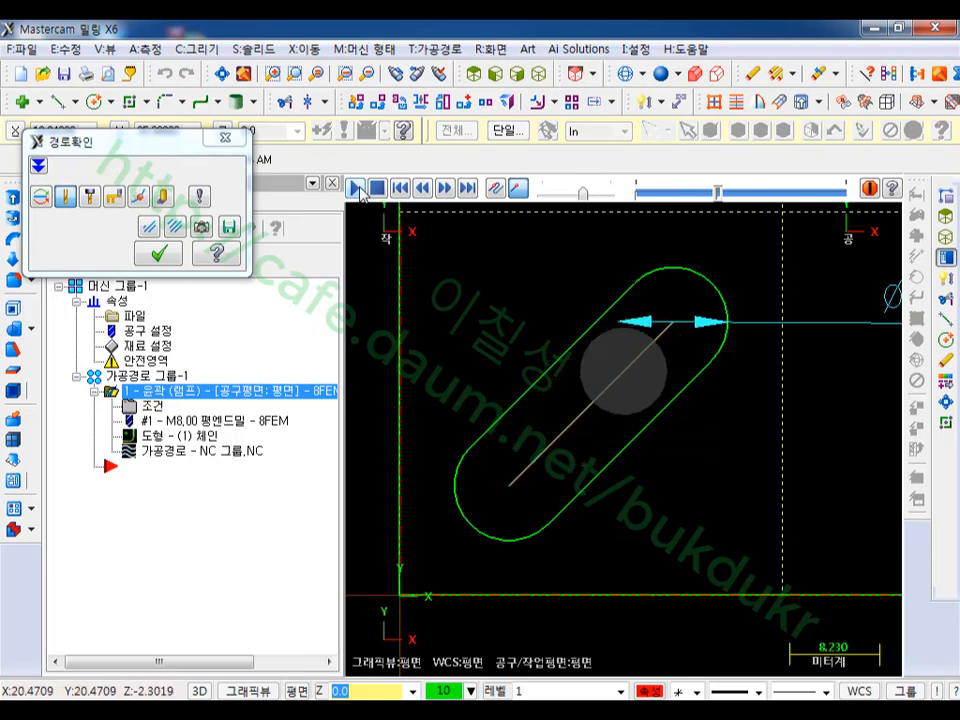
pyautogui.moveTo(506, 516); pyautogui.dragTo(580, 433, button='middle')
pyautogui.scroll(2, 583, 550)
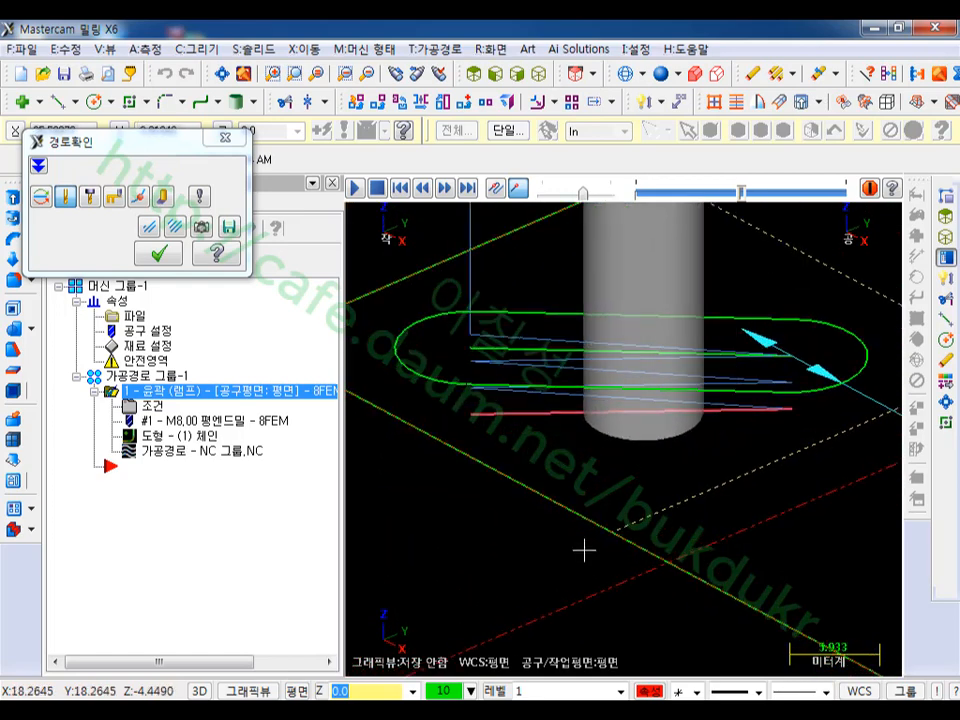
pyautogui.scroll(1, 590, 550)
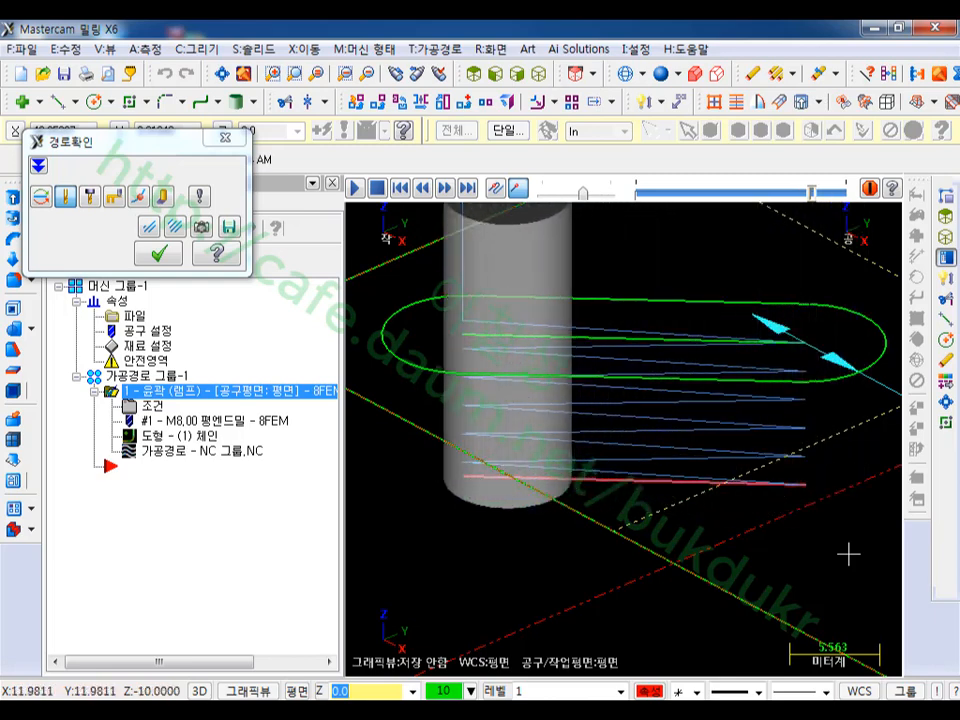
pyautogui.scroll(-3, 628, 487)
pyautogui.scroll(2, 617, 354)
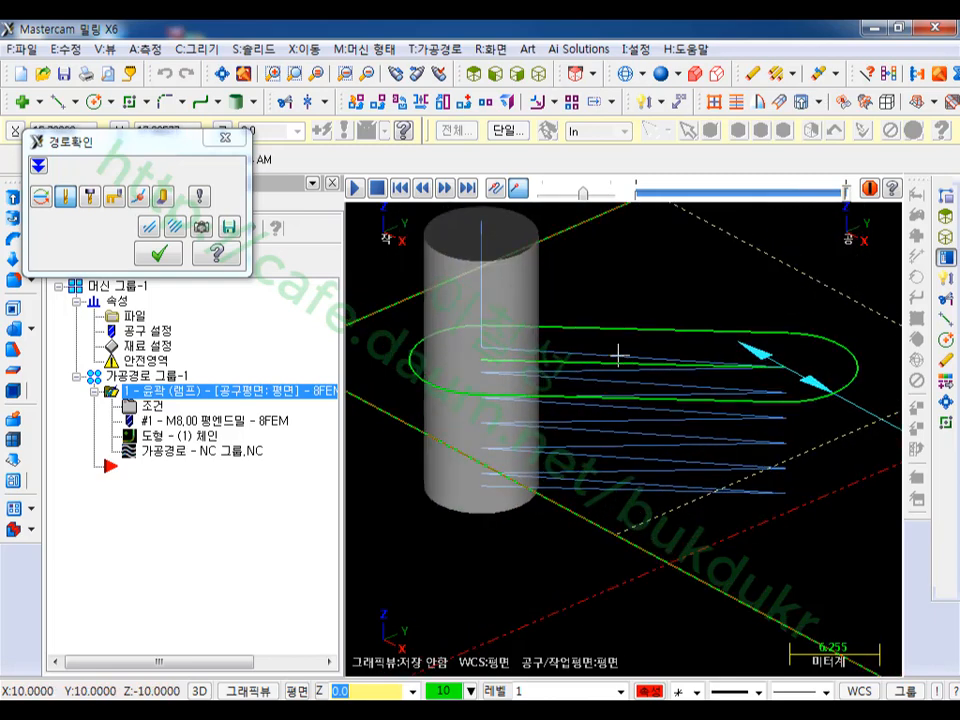
pyautogui.scroll(-1, 620, 535)
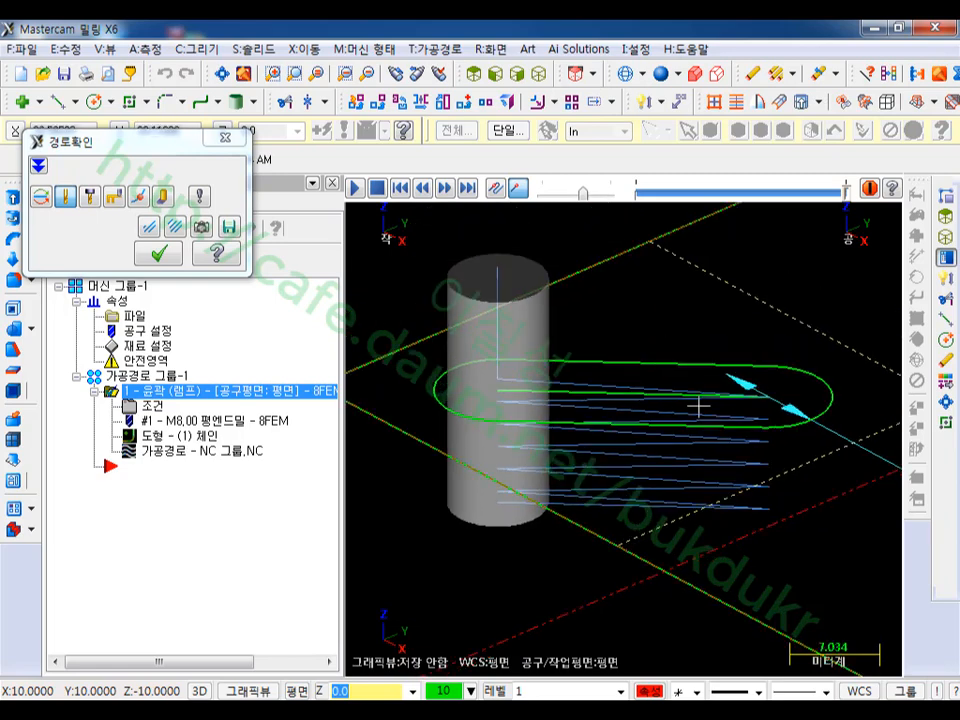
# Step: Replay the backplot from a different viewing angle and close the backplot
pyautogui.moveTo(654, 322); pyautogui.dragTo(598, 317, button='middle')
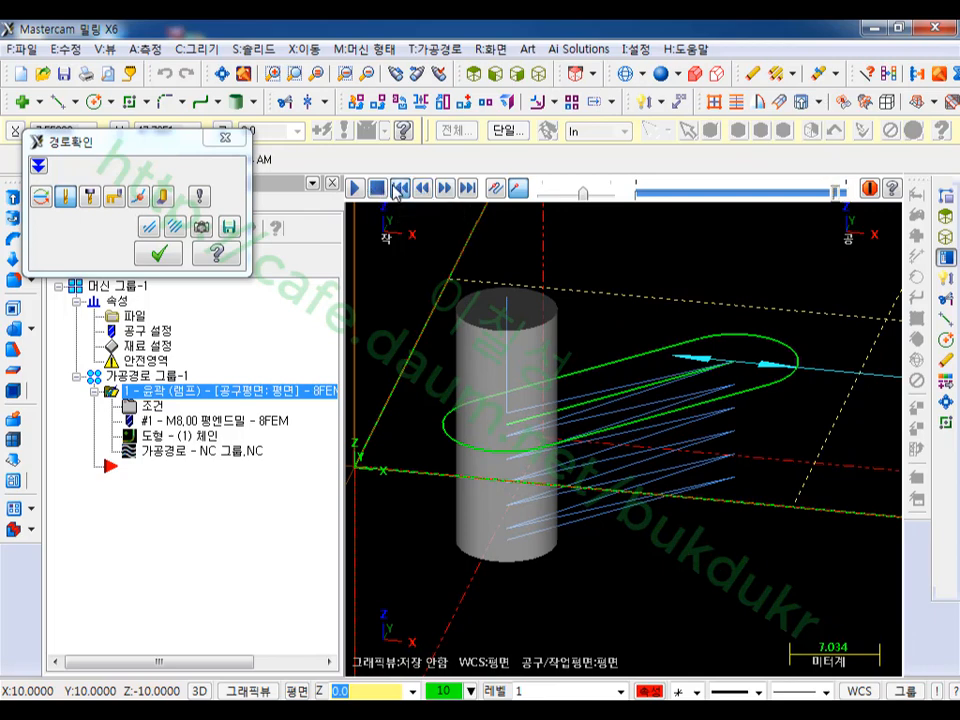
pyautogui.click(359, 184)
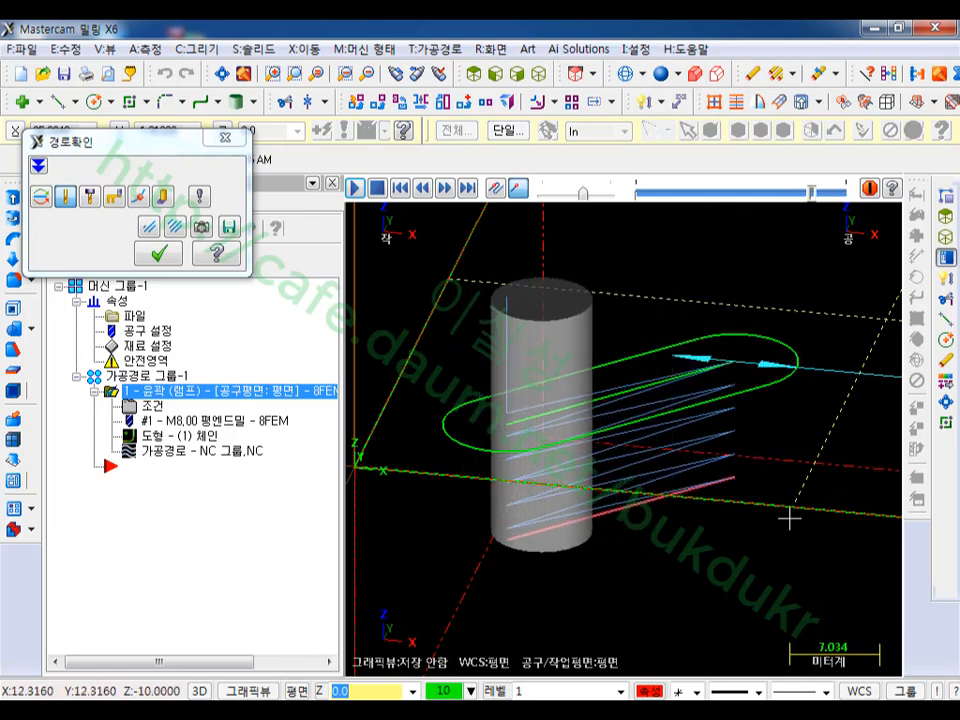
pyautogui.click(150, 253)
# Step: Run the solid machining simulation of the contour toolpath with the display quality raised to maximum
pyautogui.click(178, 228)
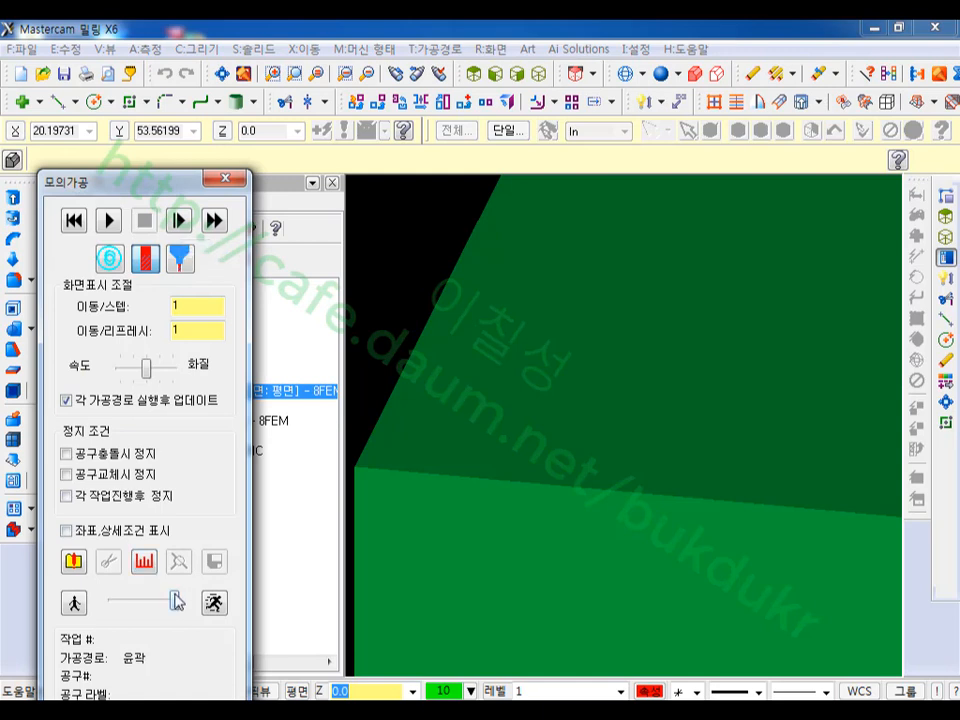
pyautogui.moveTo(175, 602); pyautogui.dragTo(169, 602)
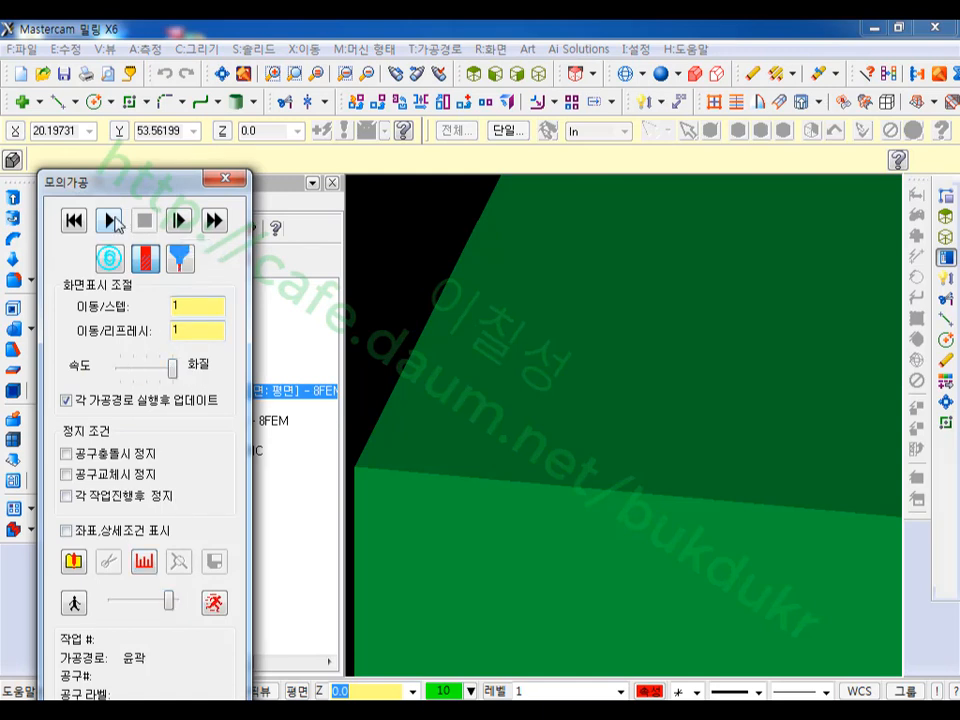
pyautogui.click(110, 220)
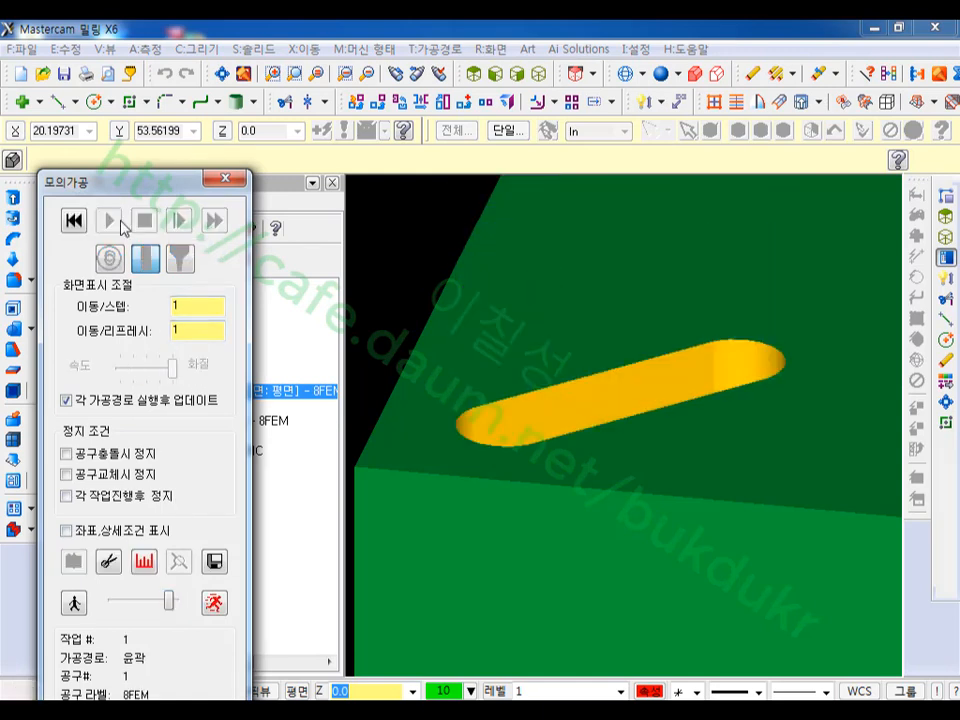
# Step: Slow down the machining simulation and replay it from the start, viewing the cut slot from a steeper angle
pyautogui.moveTo(169, 600); pyautogui.dragTo(156, 600)
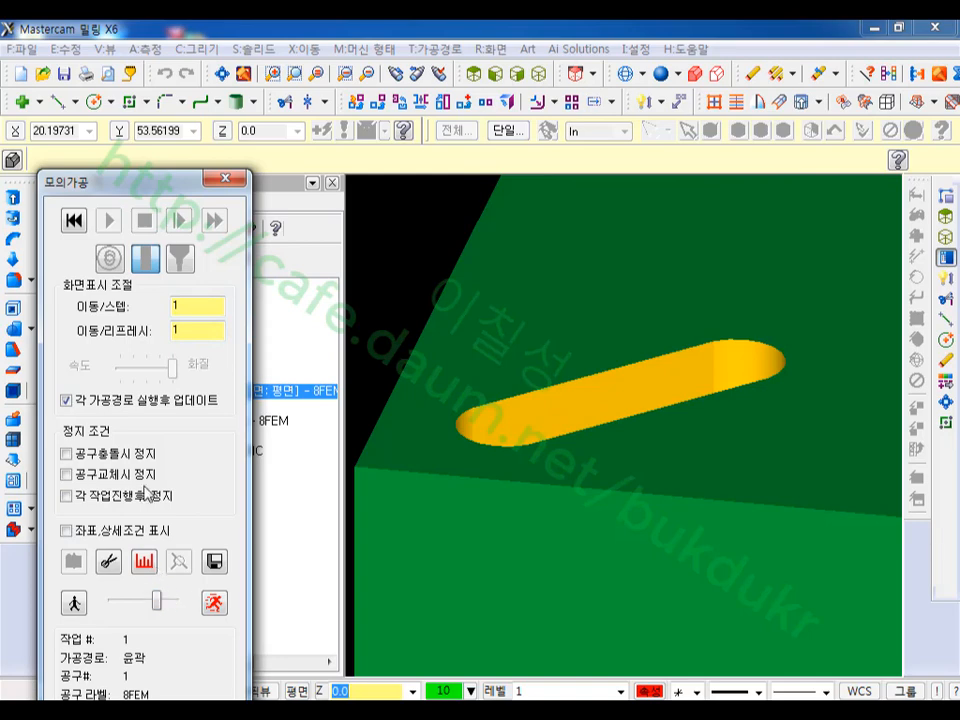
pyautogui.click(74, 221)
pyautogui.click(109, 221)
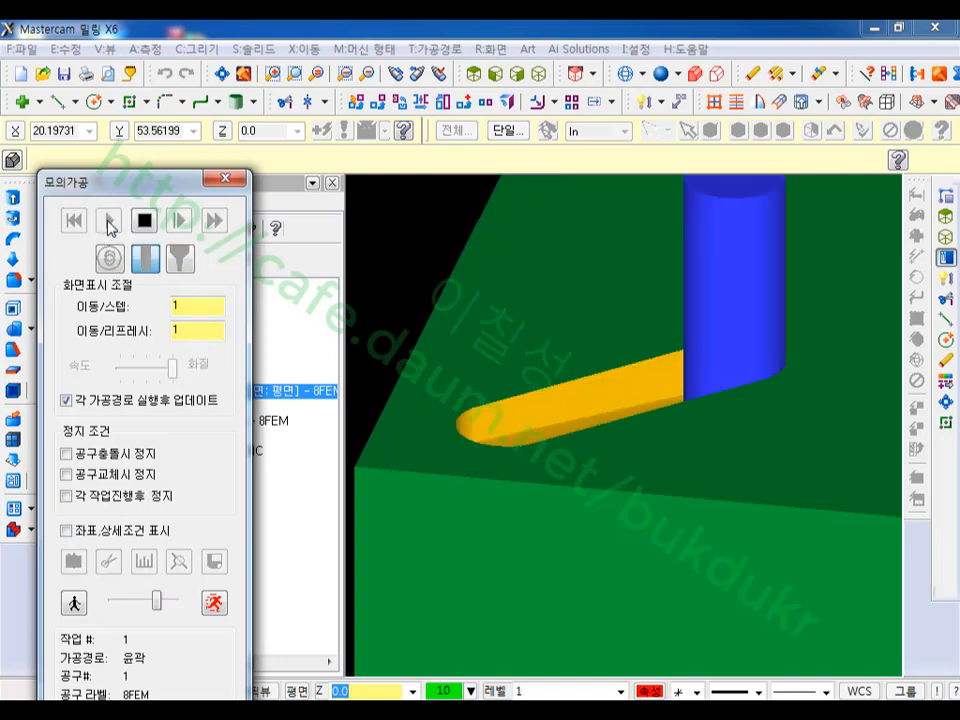
pyautogui.moveTo(598, 229); pyautogui.dragTo(604, 289, button='middle')
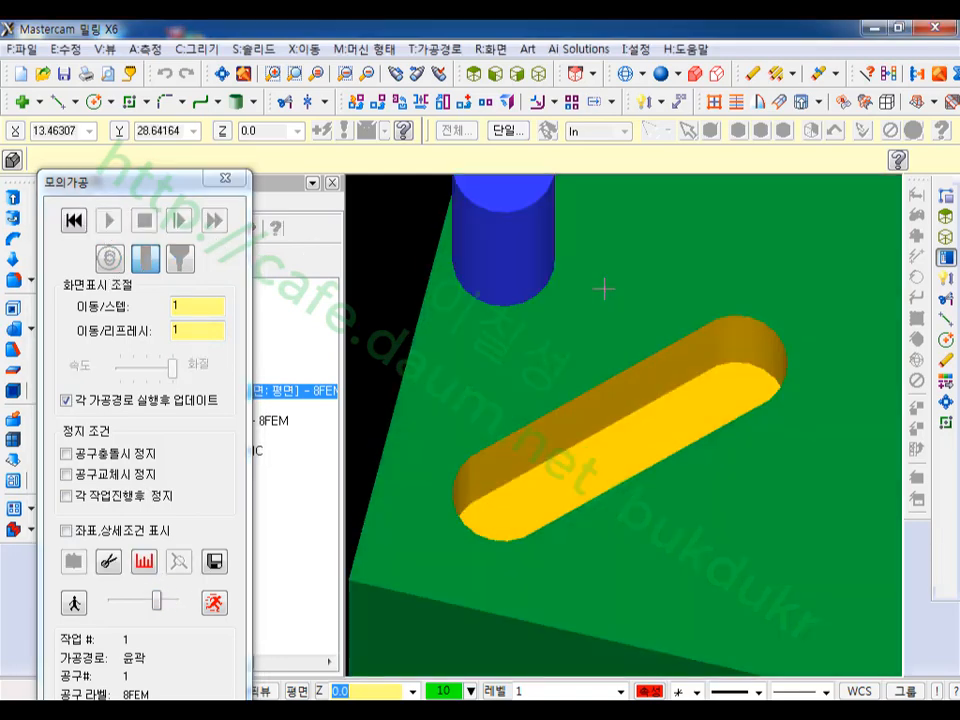
pyautogui.click(109, 221)
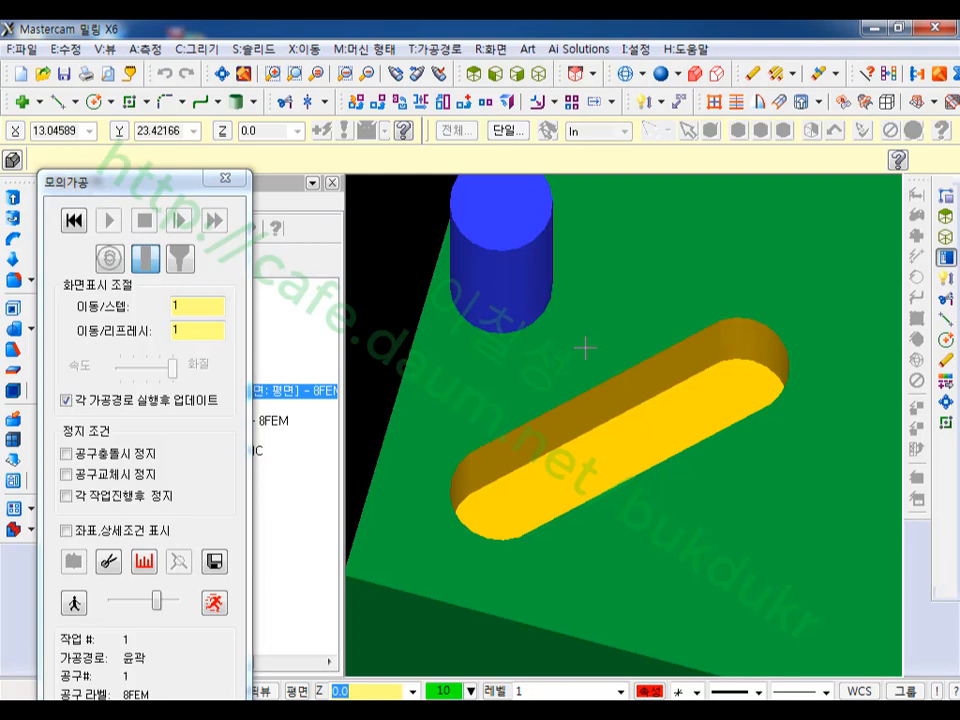
# Step: Inspect the machined slot in the whole block, then close the simulation and return to the top view
pyautogui.moveTo(585, 345); pyautogui.dragTo(590, 378, button='middle')
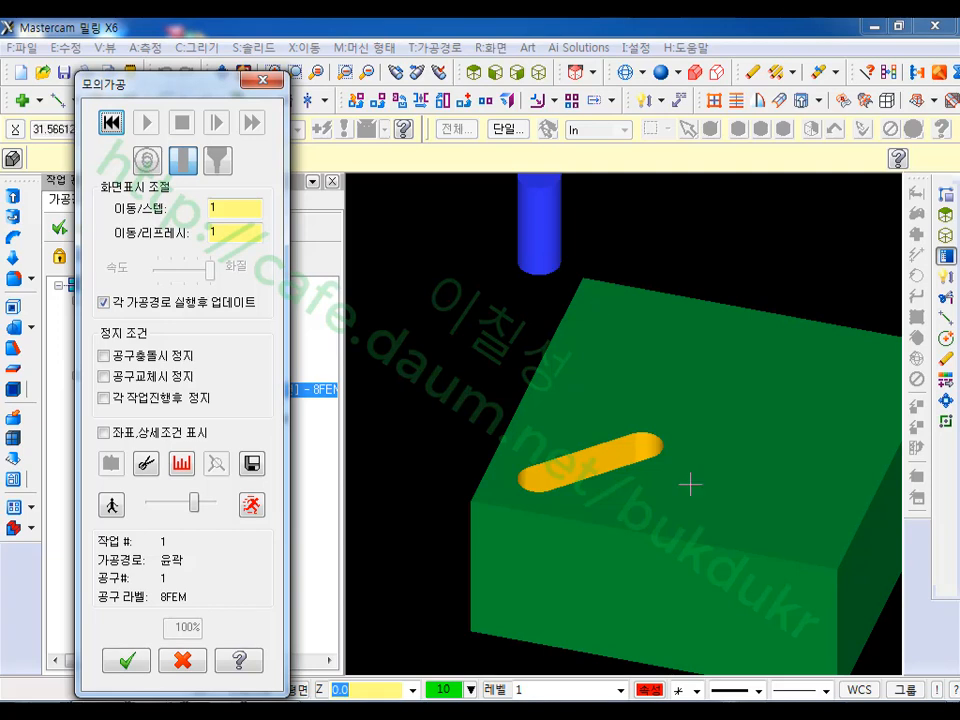
pyautogui.scroll(1, 523, 510)
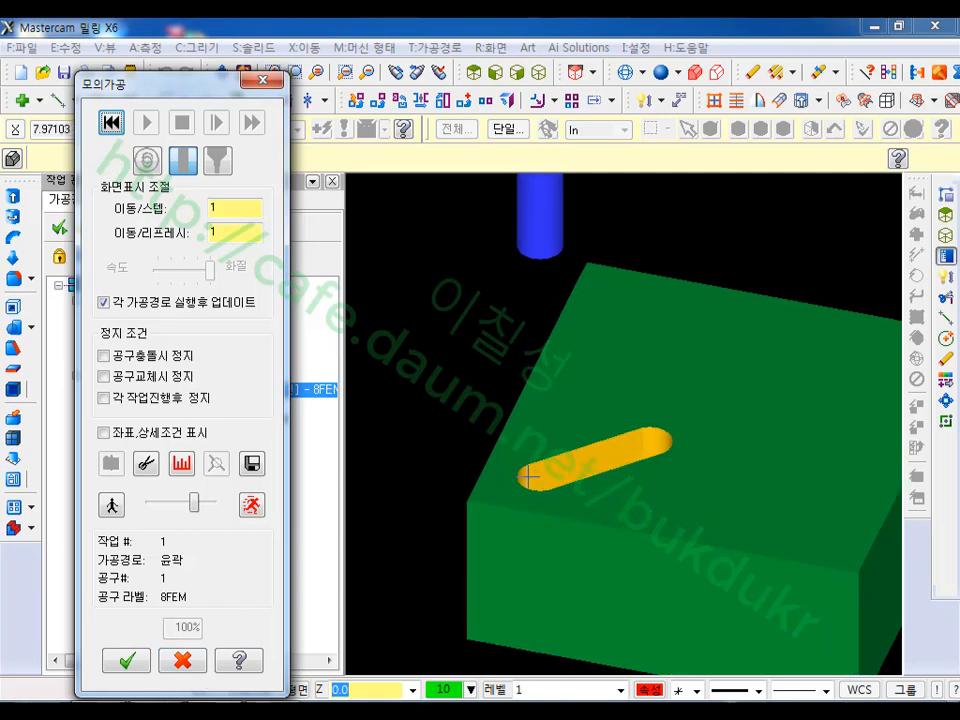
pyautogui.click(204, 661)
pyautogui.scroll(3, 548, 355)
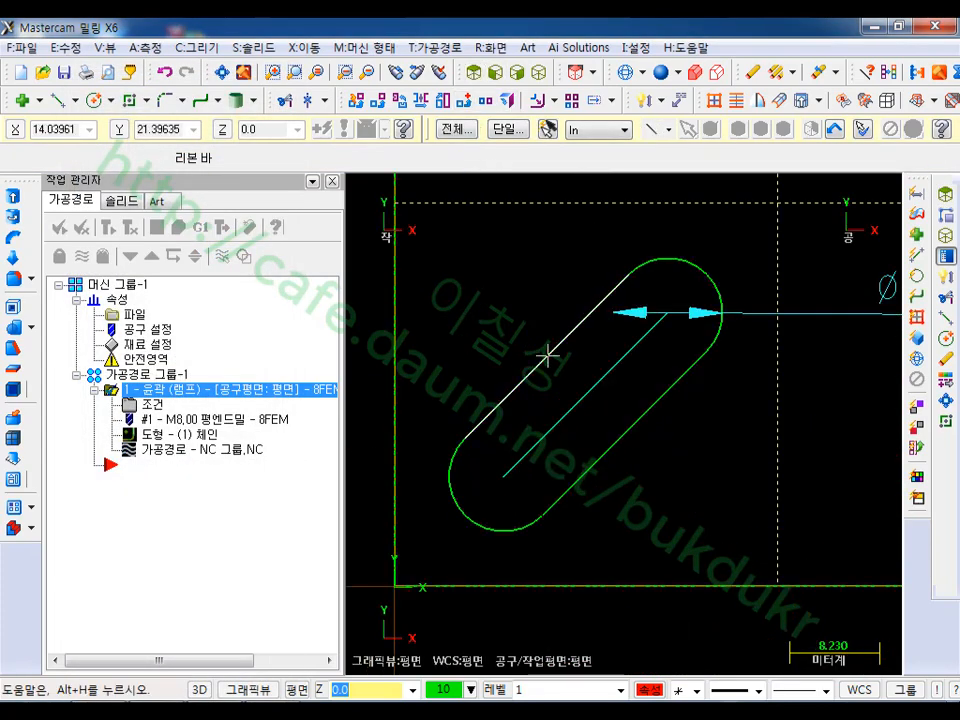
# Step: Start a second contour toolpath, chaining the slot's lower-left arc centre point first and the closed slot outline second
pyautogui.scroll(1, 507, 358)
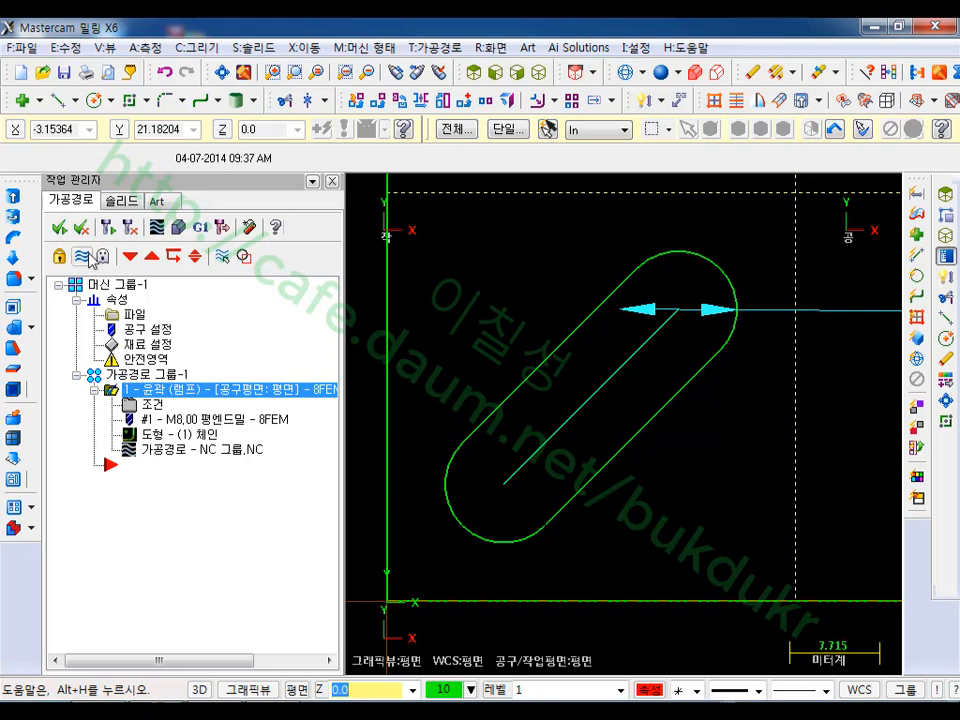
pyautogui.click(436, 47)
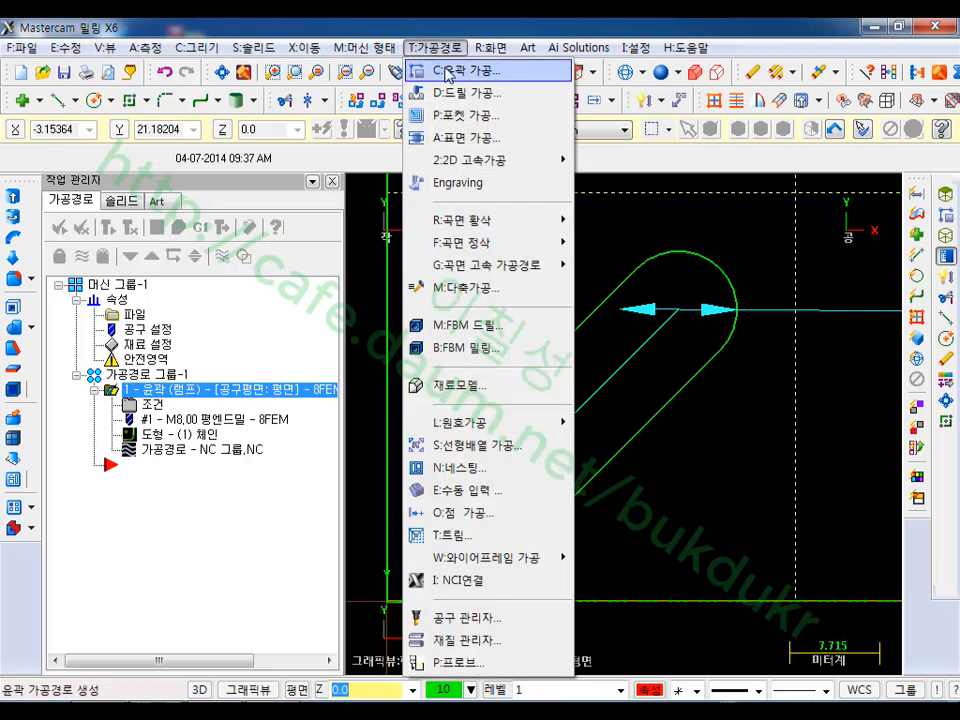
pyautogui.click(447, 73)
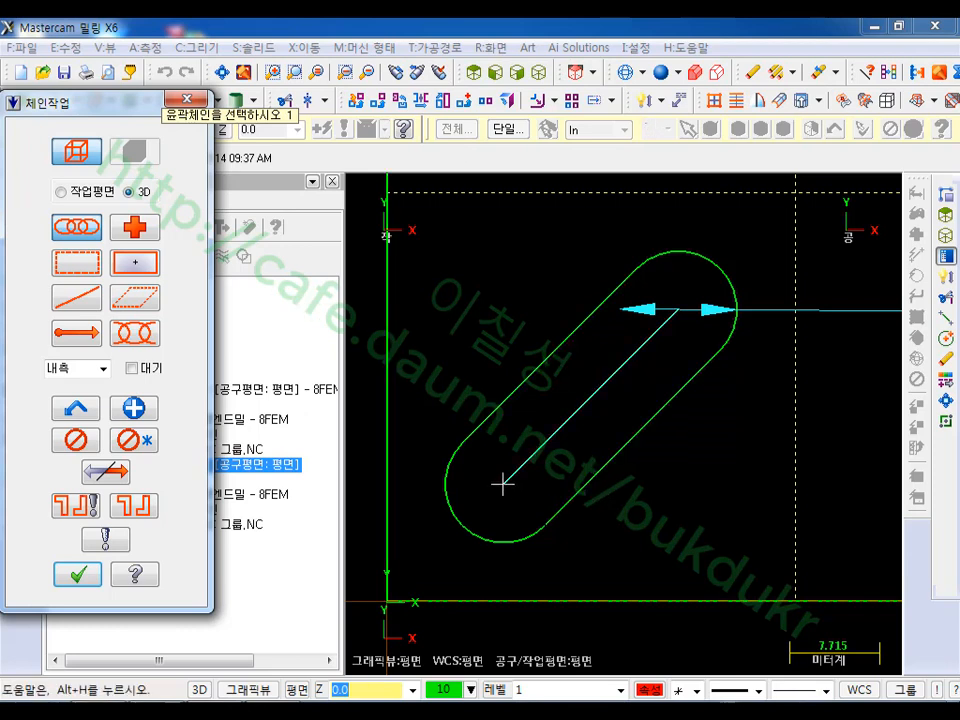
pyautogui.click(145, 228)
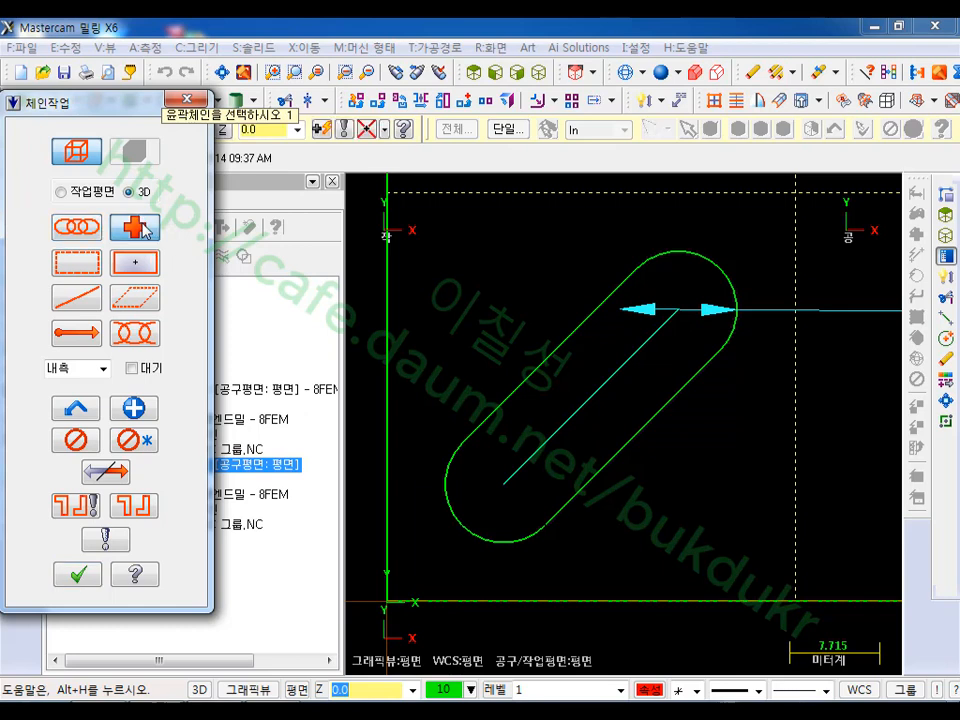
pyautogui.click(504, 486)
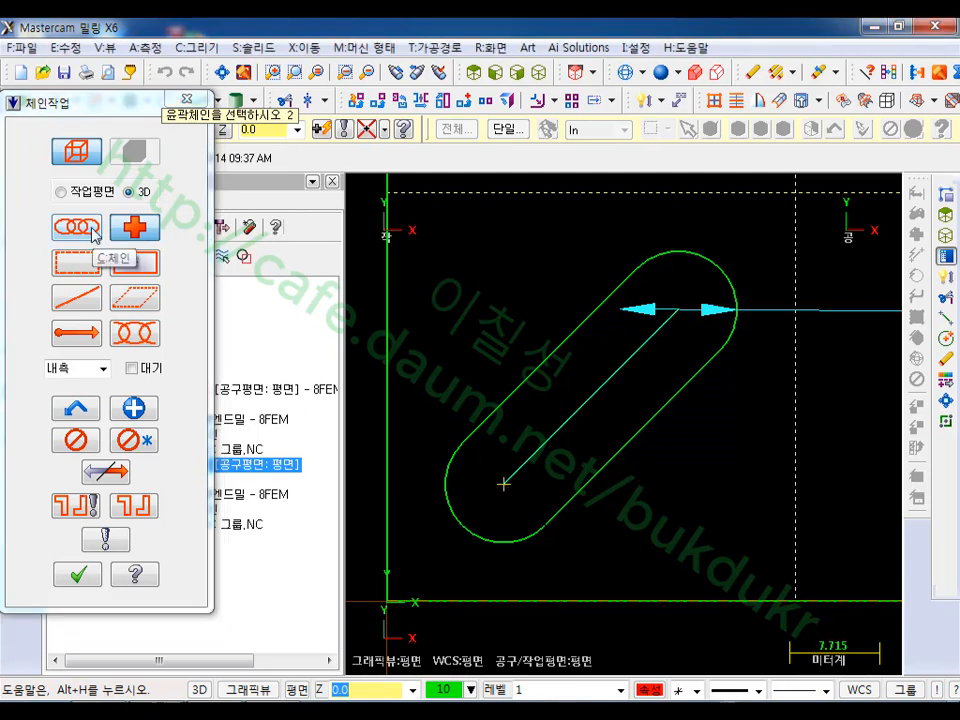
pyautogui.click(92, 231)
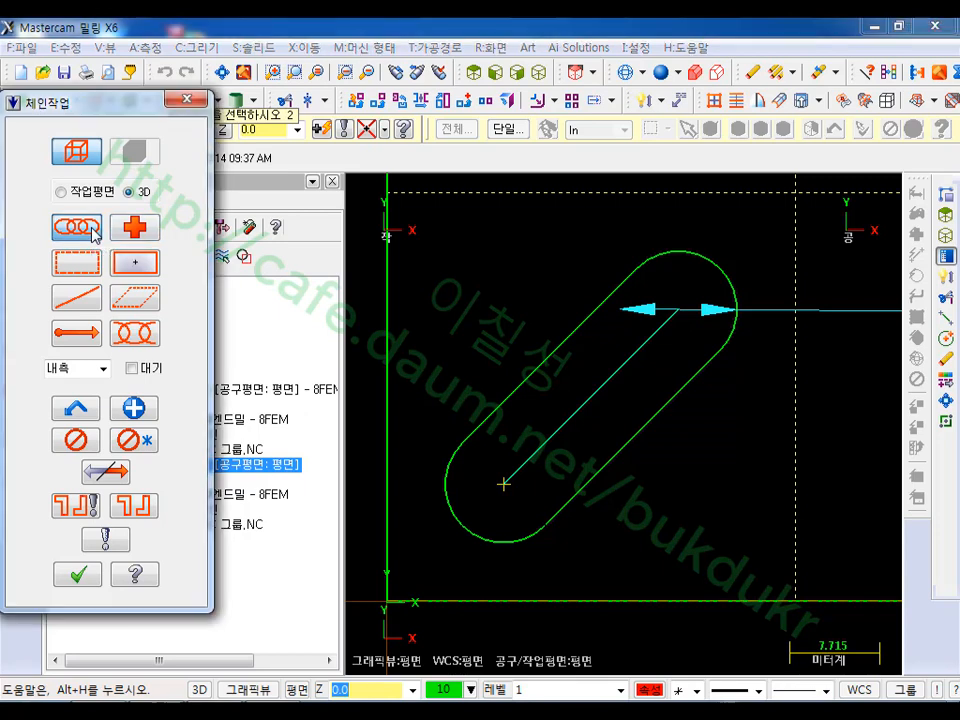
pyautogui.click(548, 516)
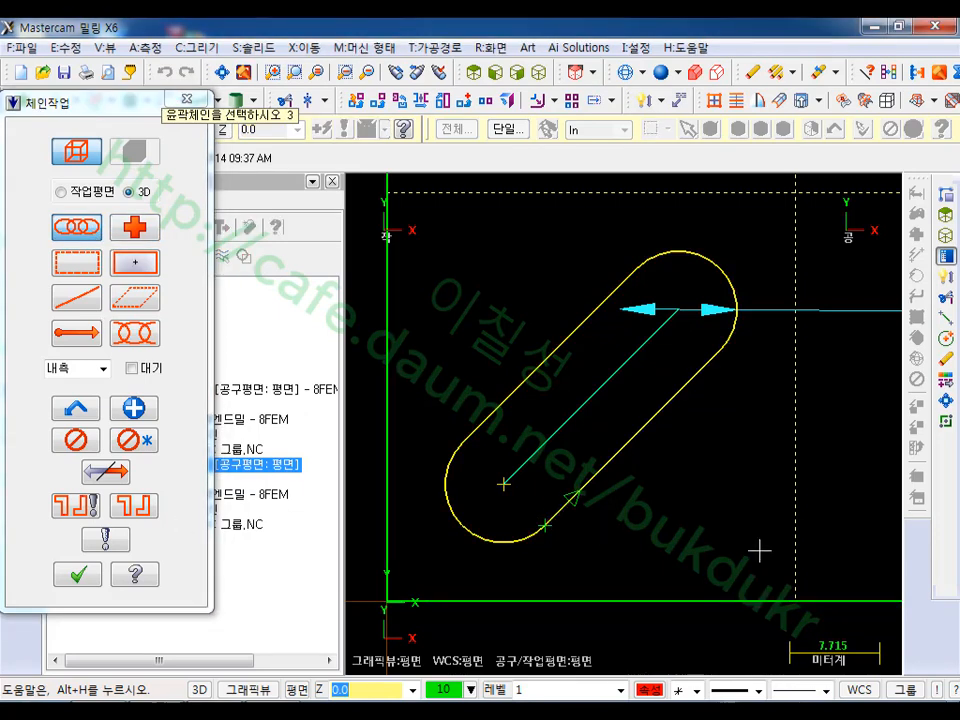
pyautogui.click(79, 574)
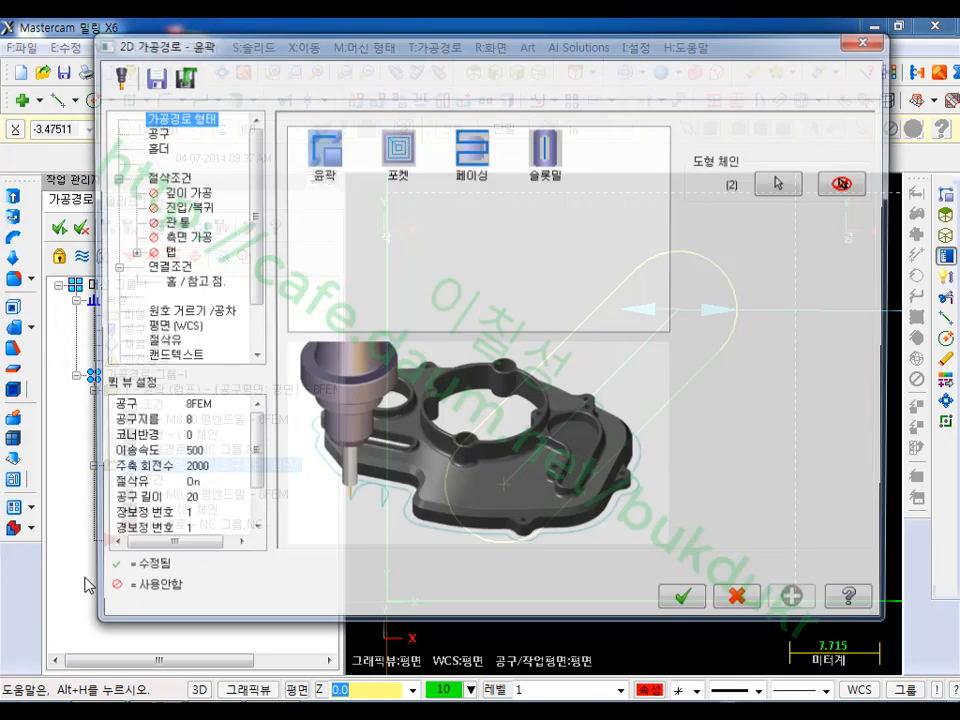
# Step: Review the order and geometry of the point chain and the slot outline chain in the chain manager
pyautogui.moveTo(787, 46); pyautogui.dragTo(494, 62)
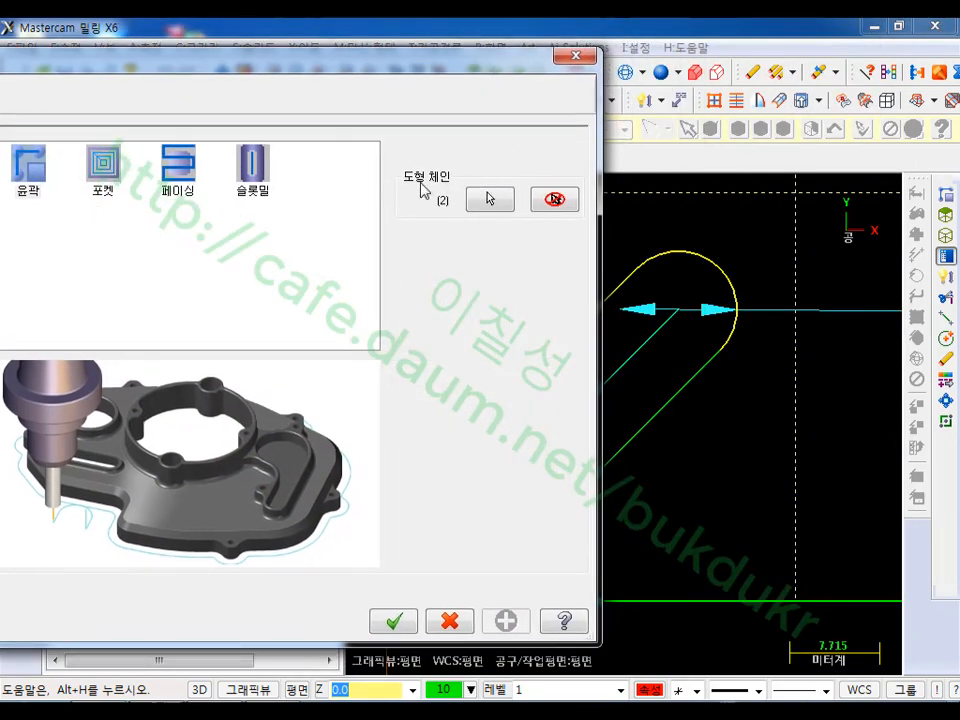
pyautogui.click(487, 198)
pyautogui.click(110, 217)
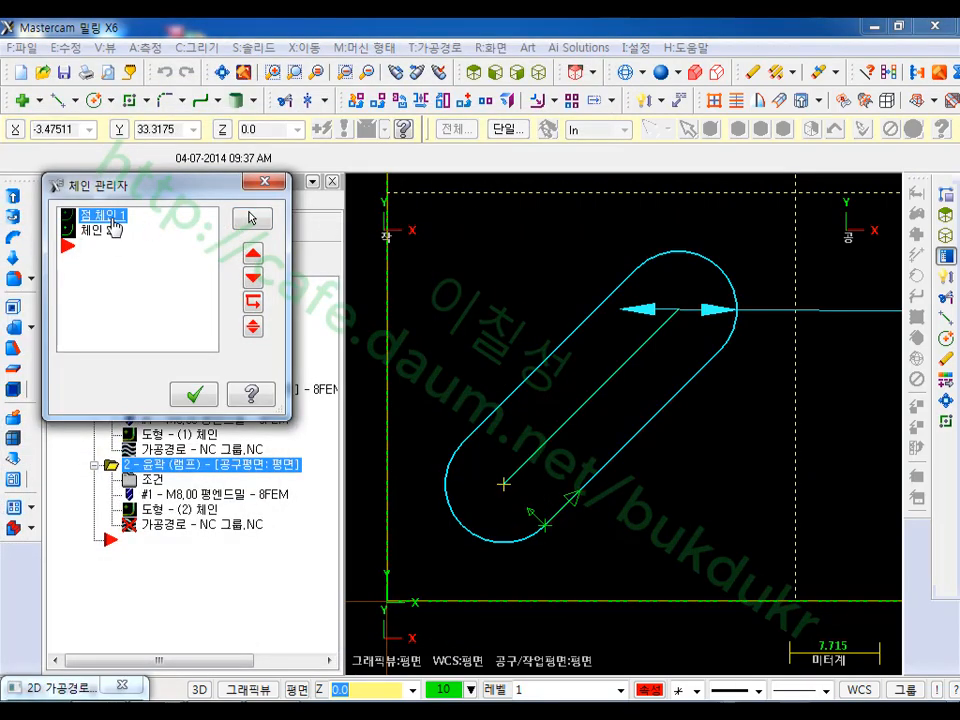
pyautogui.click(104, 232)
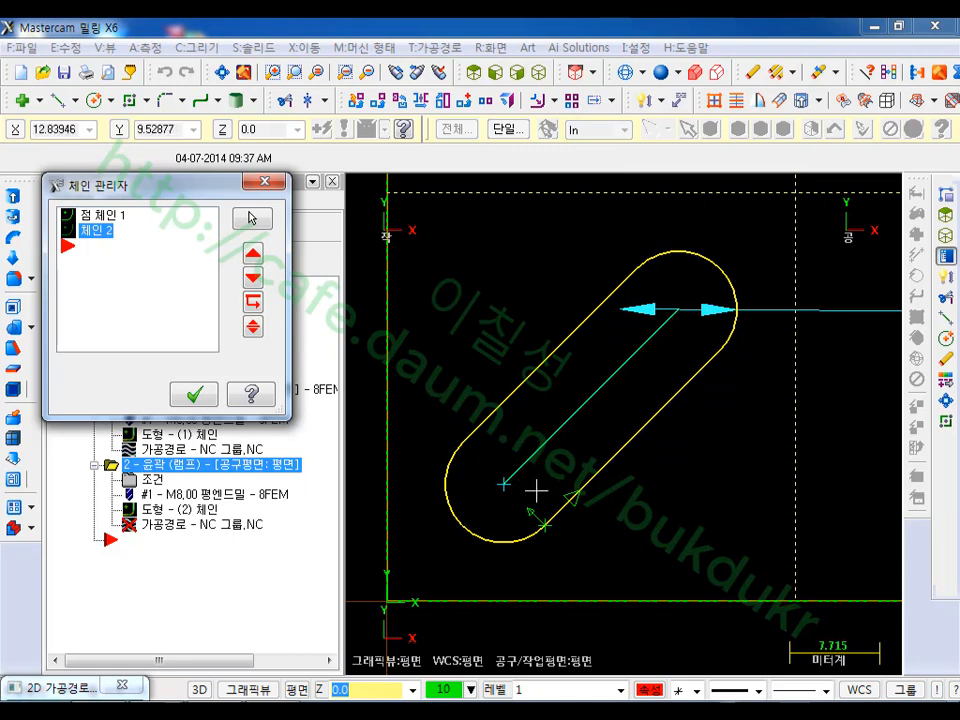
pyautogui.click(118, 219)
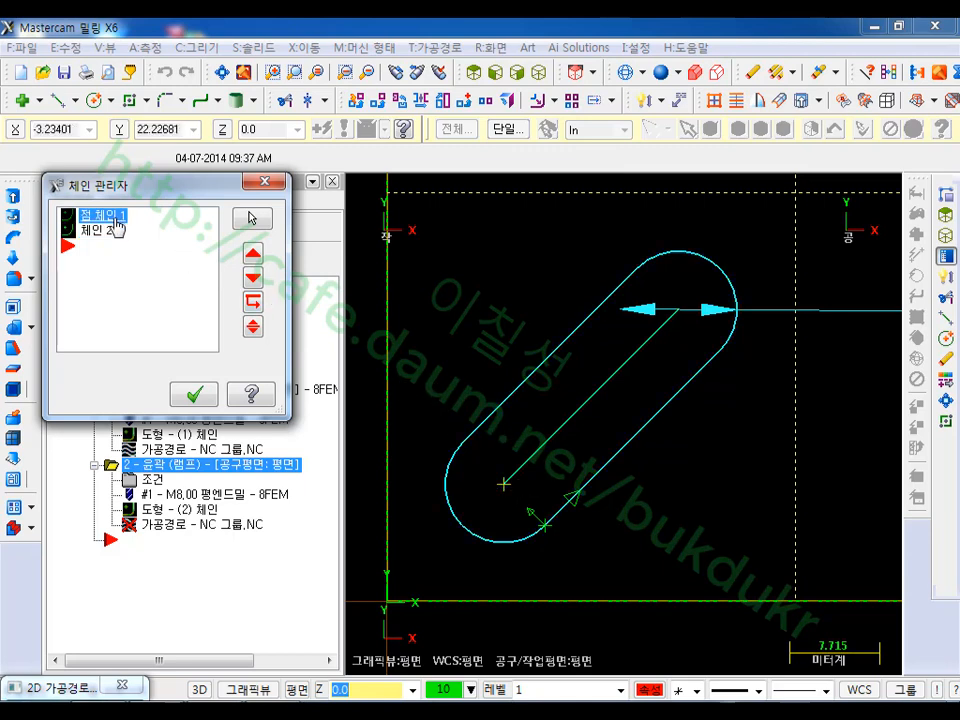
pyautogui.click(105, 232)
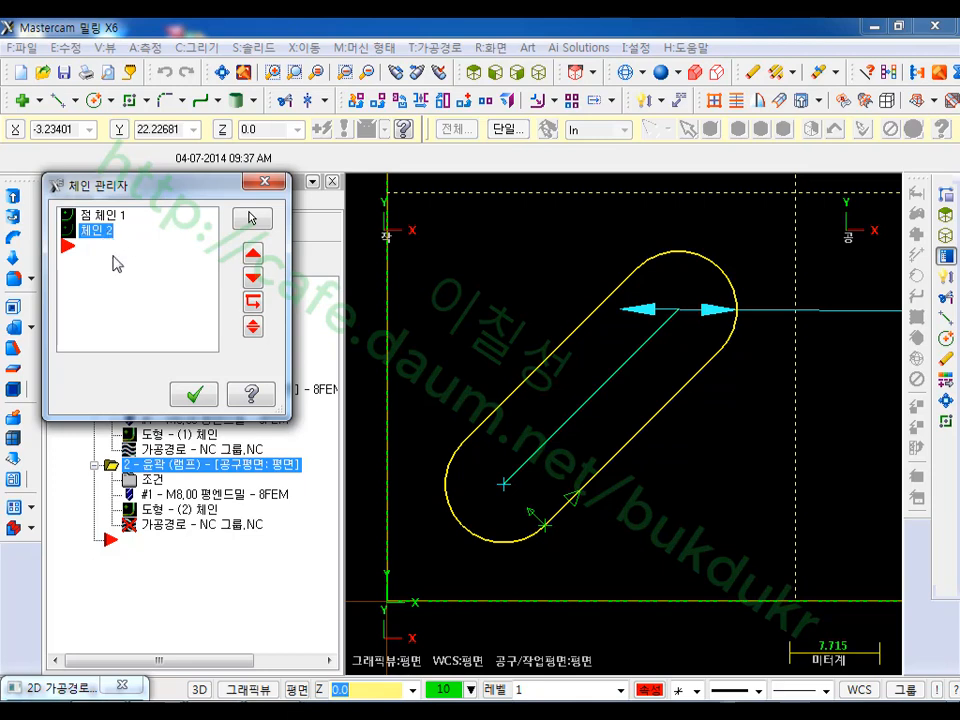
pyautogui.click(196, 396)
# Step: Select the 8 mm flat end mill 8FEM for the new contour toolpath and add the comment "8FEM Z-10"
pyautogui.moveTo(176, 62); pyautogui.dragTo(626, 72)
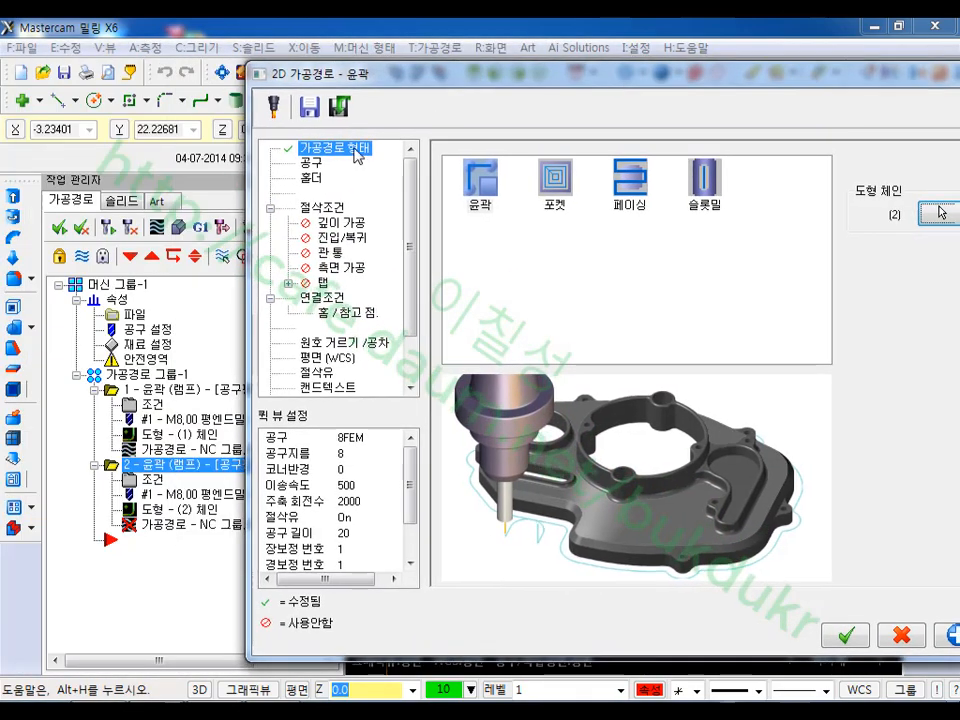
pyautogui.click(312, 163)
pyautogui.click(515, 206)
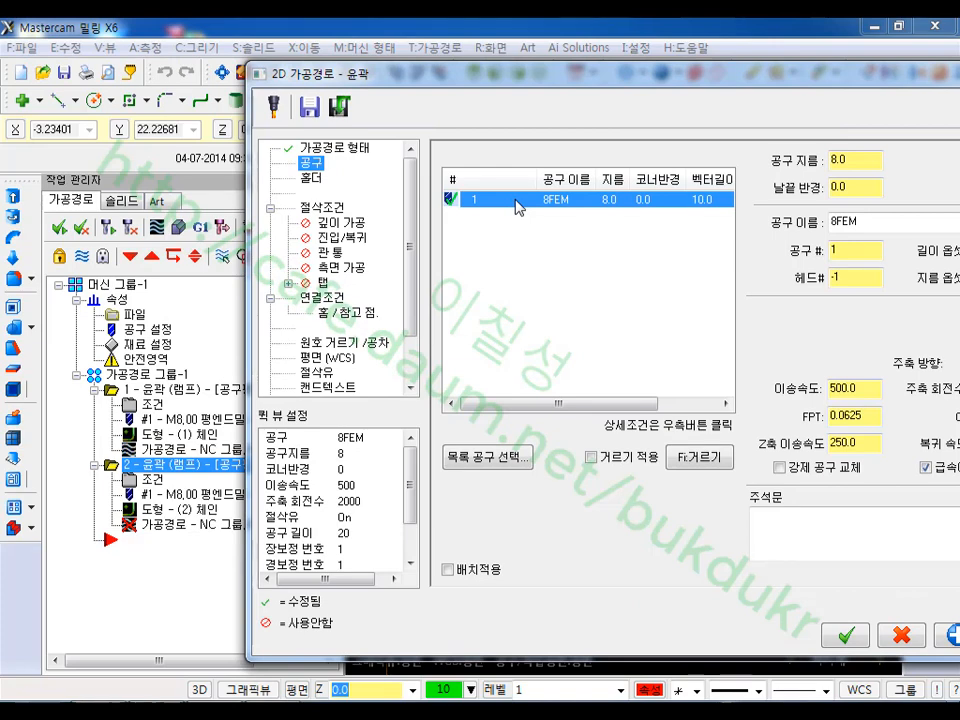
pyautogui.moveTo(450, 68); pyautogui.dragTo(206, 68)
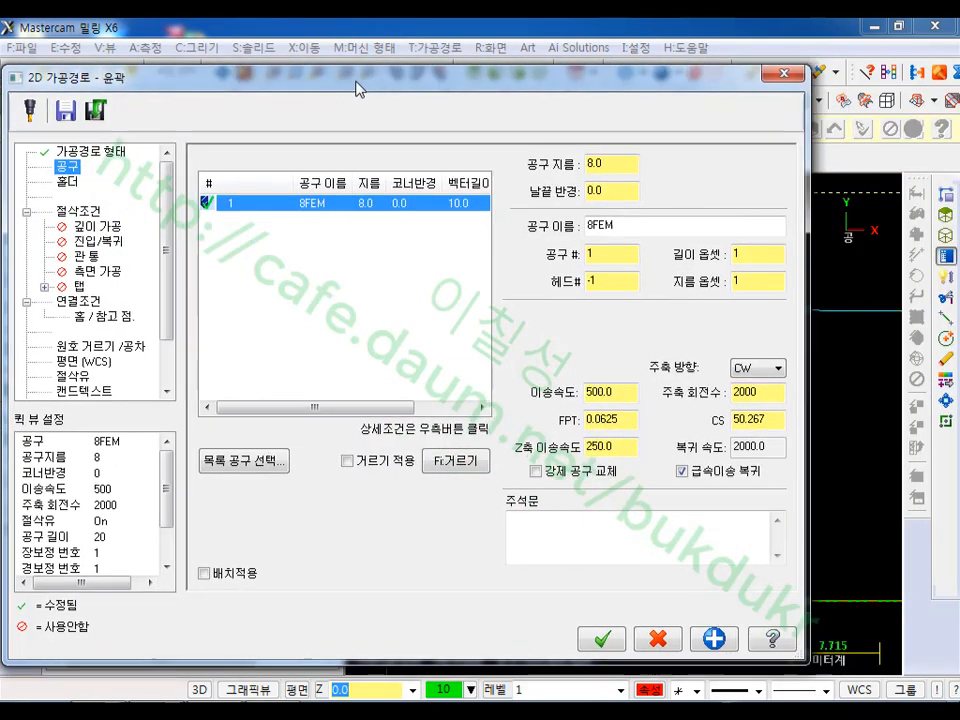
pyautogui.click(617, 538)
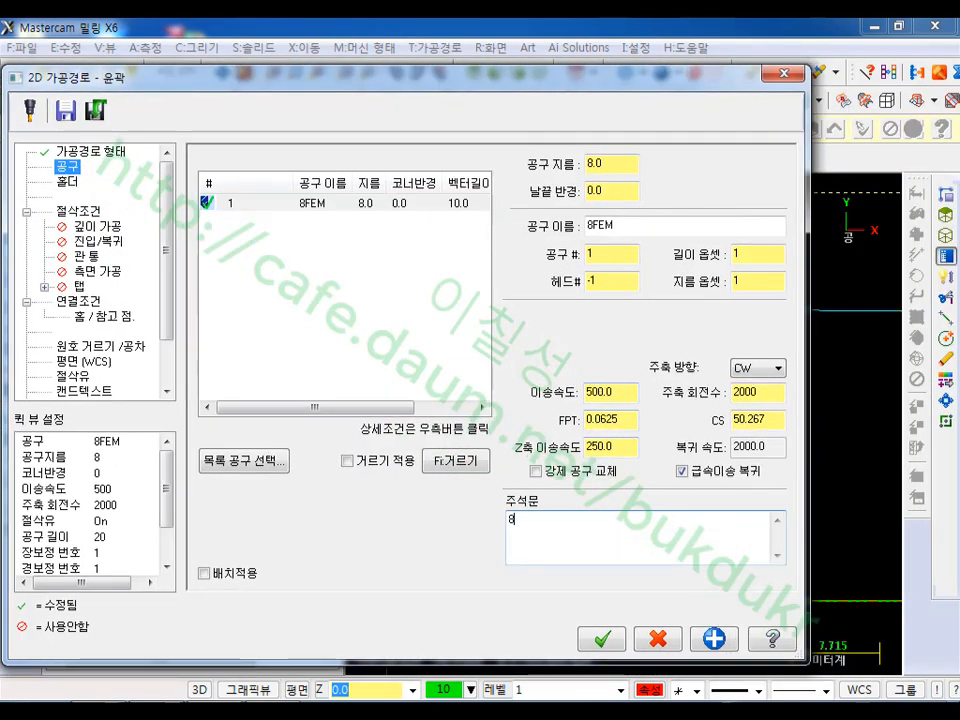
pyautogui.write('8FEM Z-10')
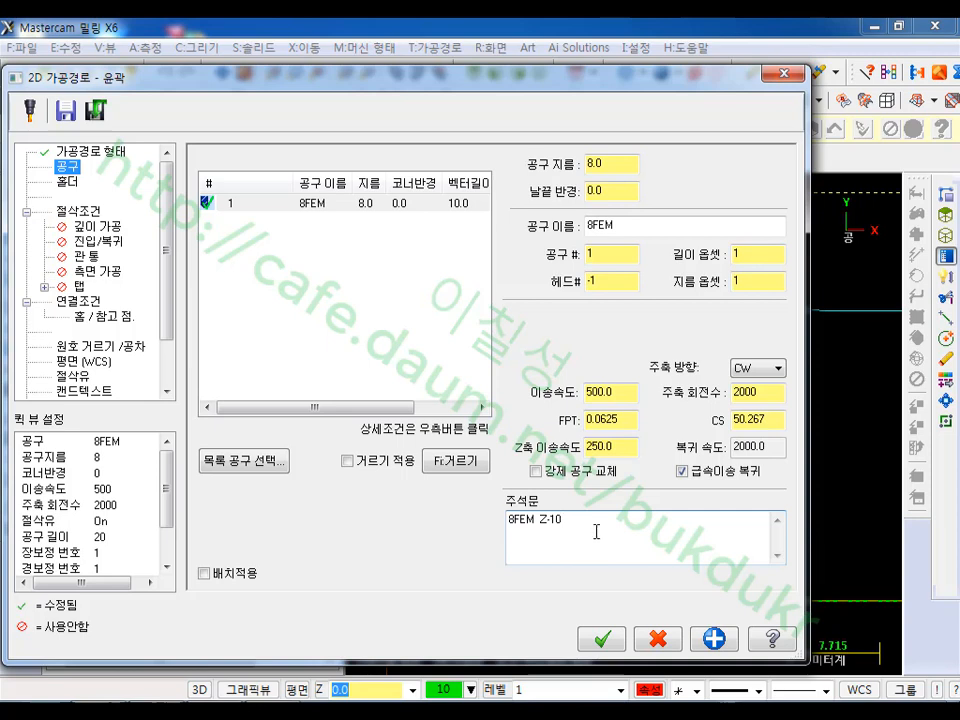
# Step: Set the cut parameters to wear compensation (중복보정) and the 2D contour type
pyautogui.click(80, 213)
pyautogui.click(437, 188)
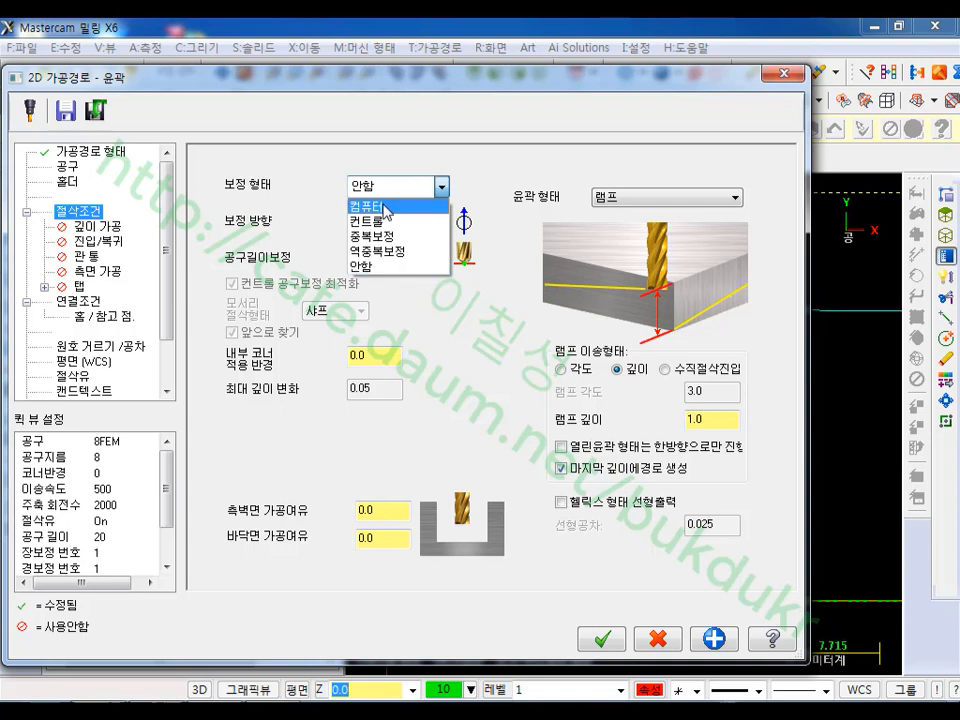
pyautogui.click(386, 208)
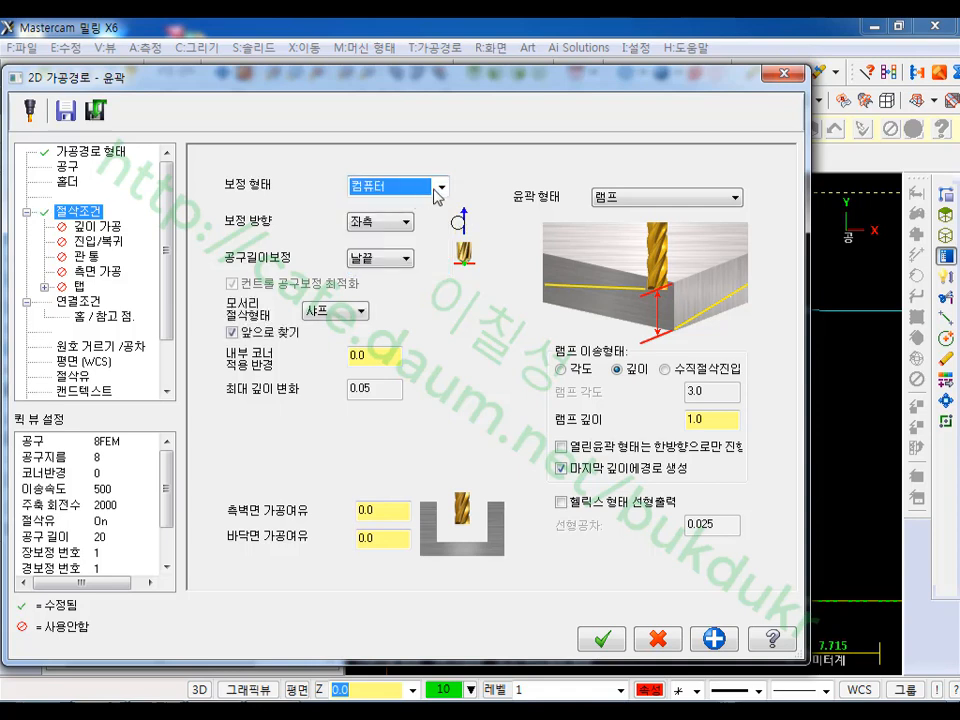
pyautogui.click(437, 188)
pyautogui.click(382, 240)
pyautogui.click(622, 199)
pyautogui.click(624, 208)
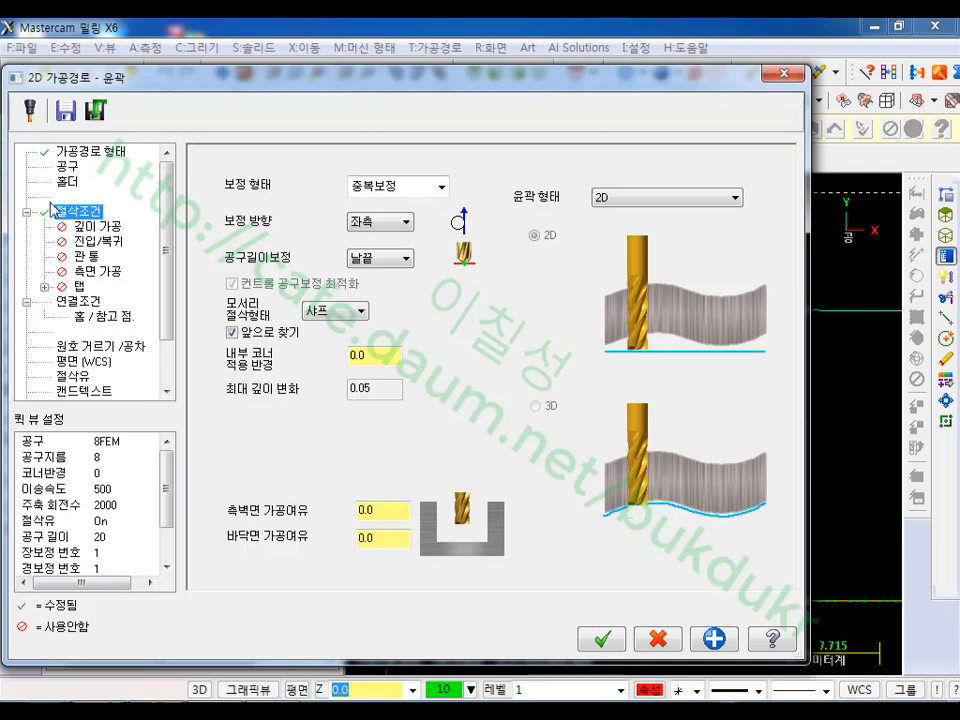
# Step: Enable lead-in and lead-out, set the entry arc radius to 0.3 mm and copy the entry settings to the exit
pyautogui.click(98, 242)
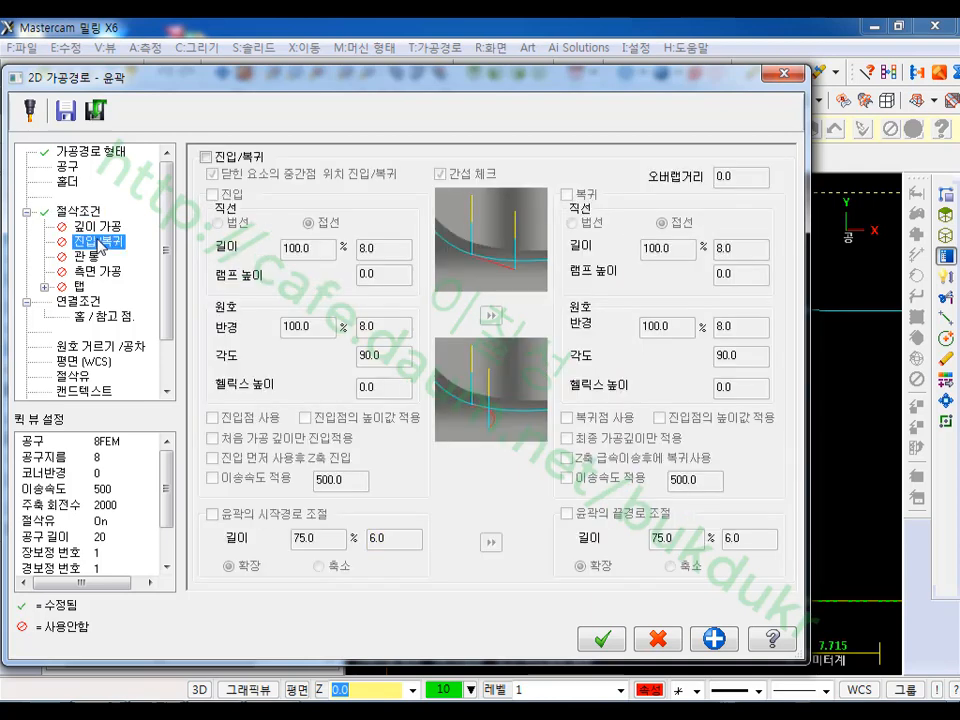
pyautogui.click(205, 157)
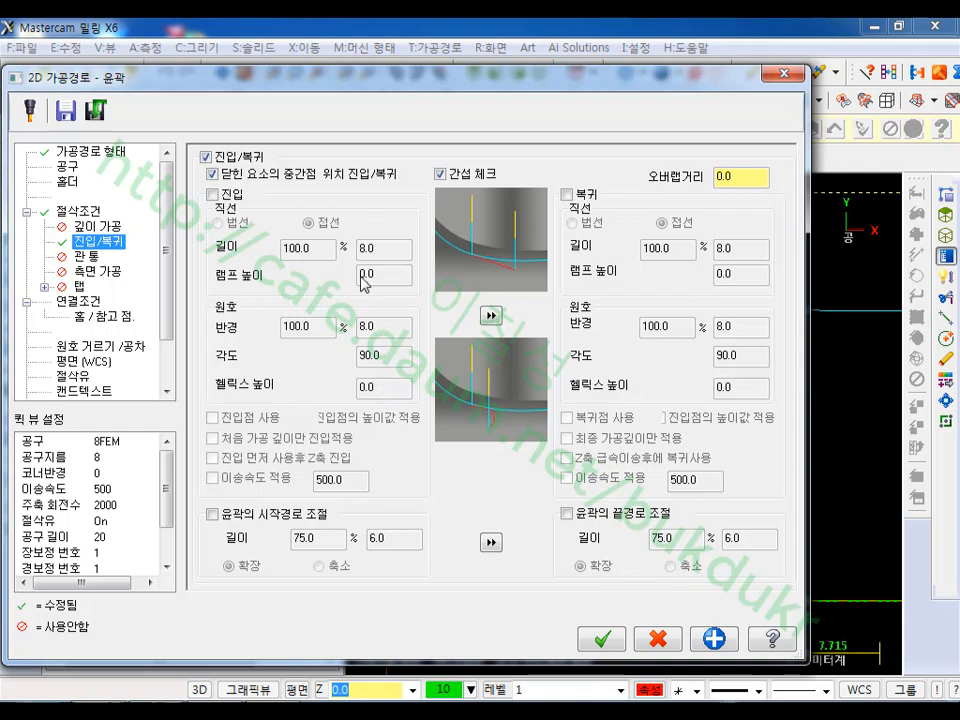
pyautogui.click(212, 194)
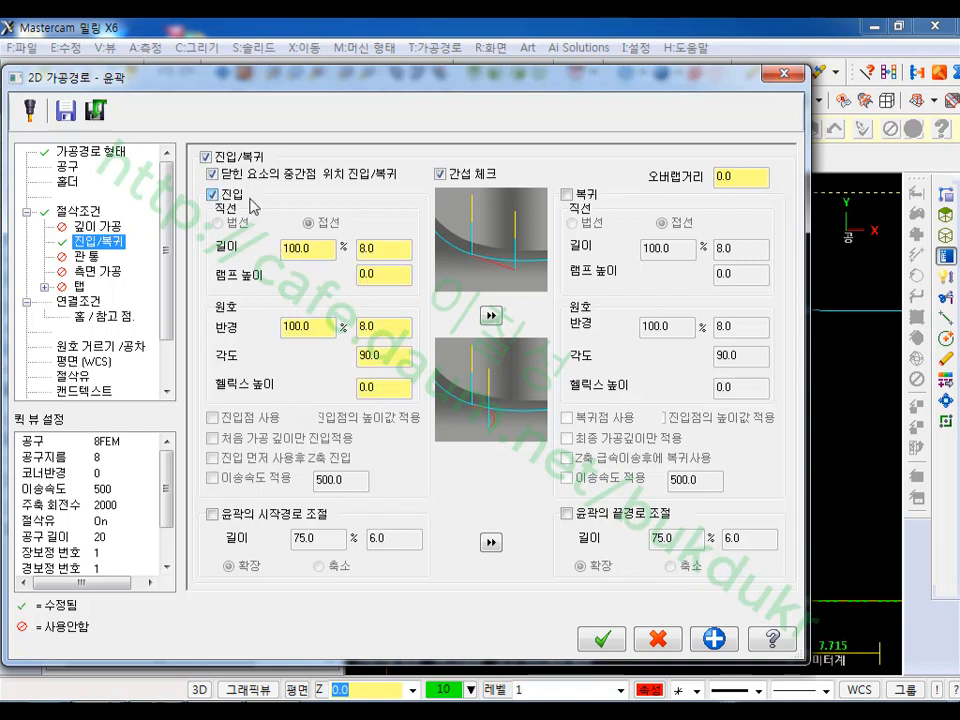
pyautogui.click(566, 194)
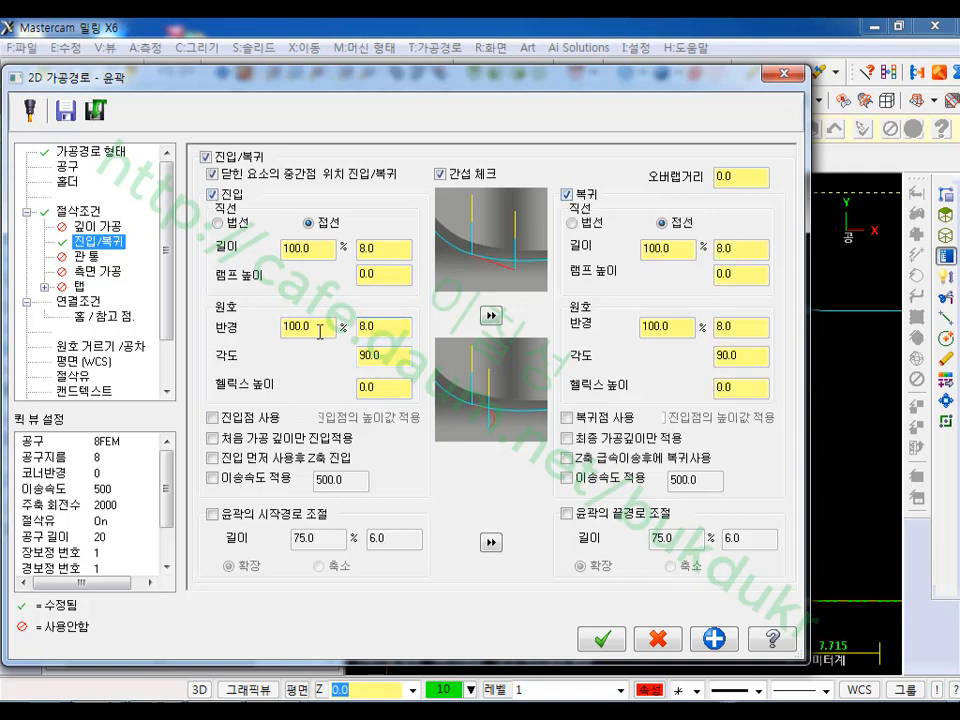
pyautogui.moveTo(384, 328); pyautogui.dragTo(320, 333)
pyautogui.write('0.3')
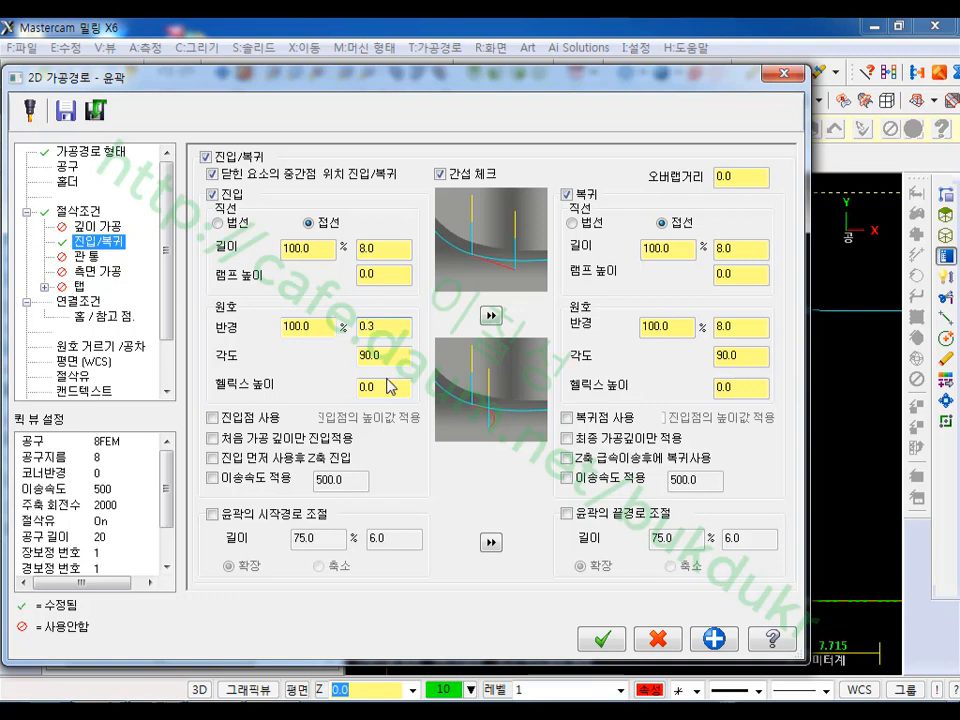
pyautogui.click(389, 356)
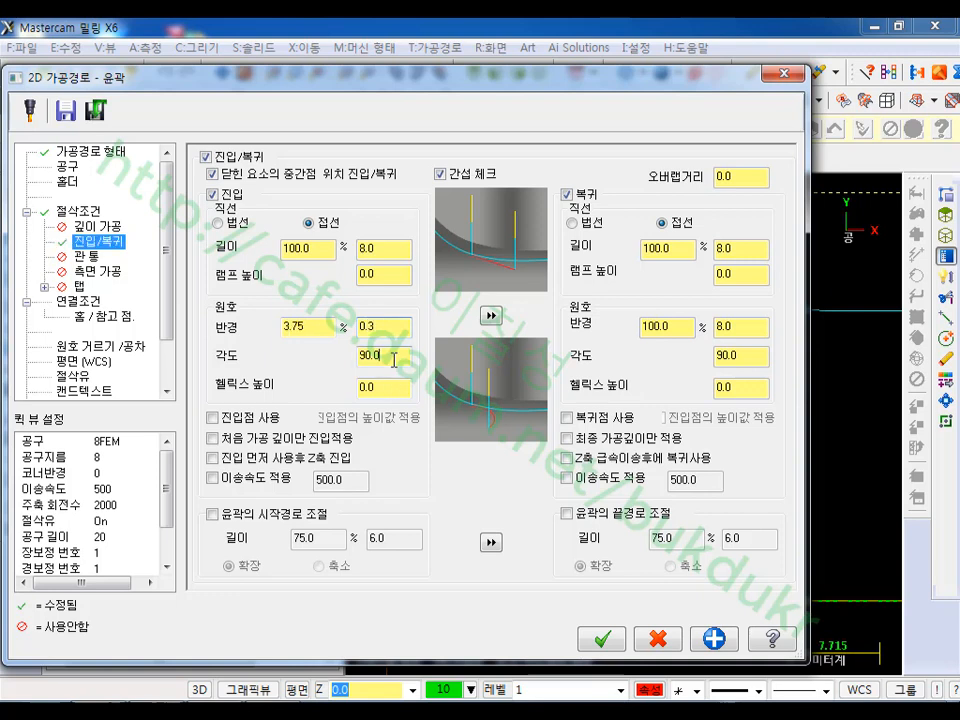
pyautogui.click(489, 316)
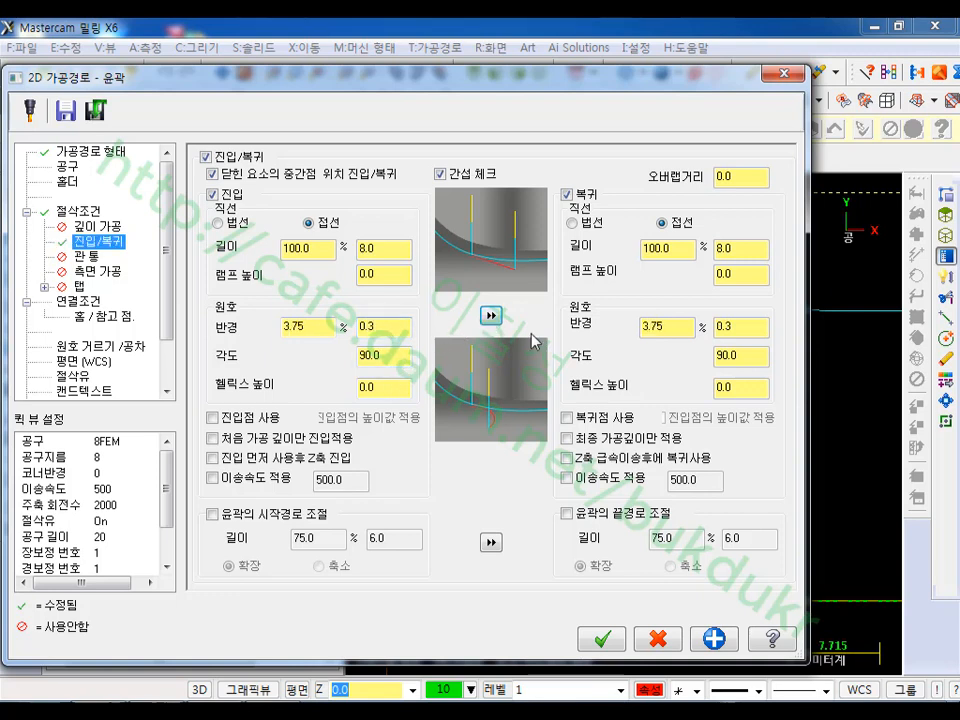
# Step: Set the entry and exit line lengths to 0 and turn off entry/exit at the midpoint of closed contours
pyautogui.moveTo(324, 252); pyautogui.dragTo(241, 251)
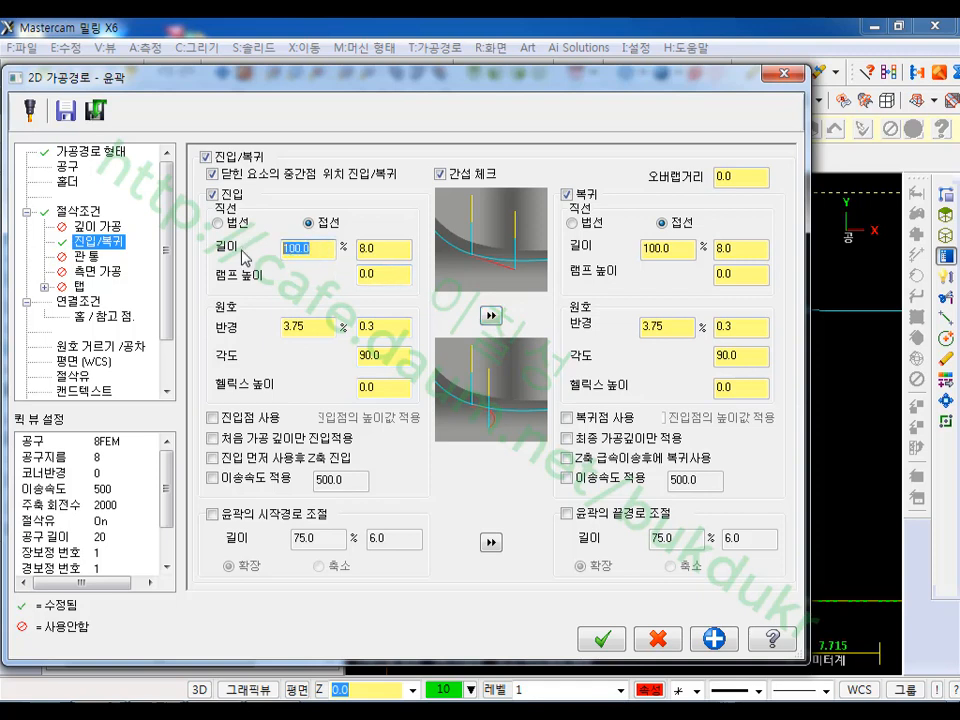
pyautogui.write('0')
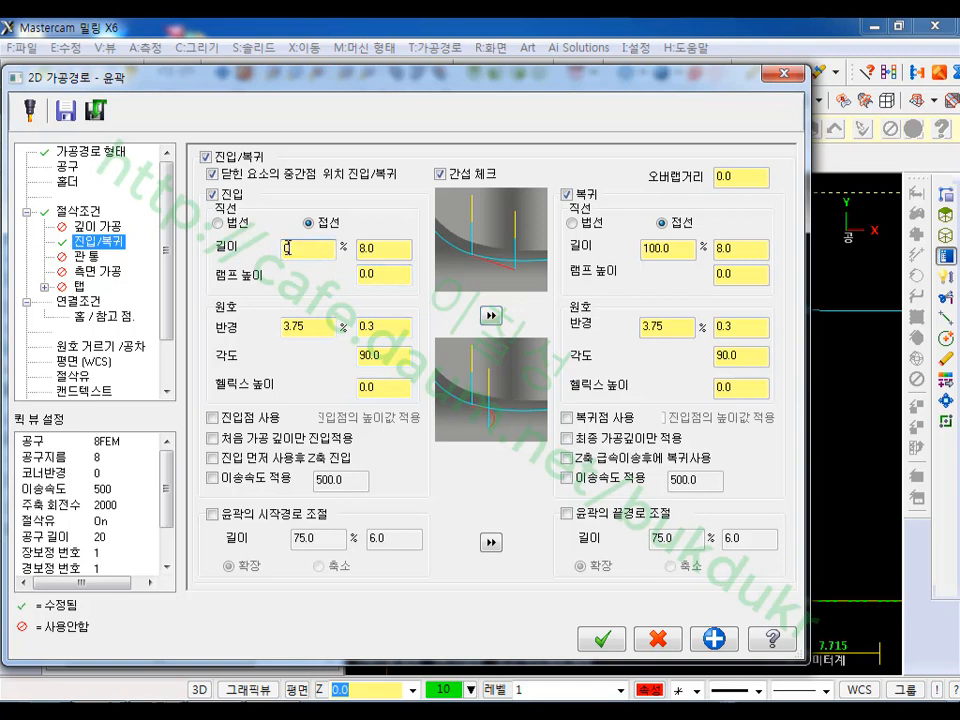
pyautogui.doubleClick(678, 251)
pyautogui.write('0')
pyautogui.click(381, 252)
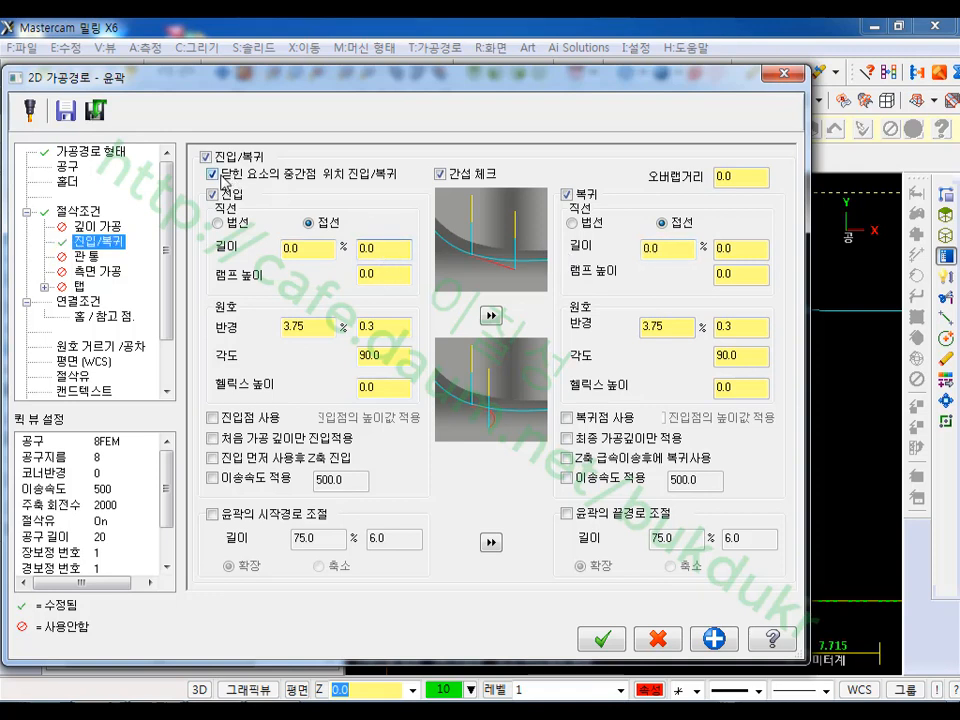
pyautogui.click(212, 175)
# Step: Set the linking parameters' top of stock to 0 and the machining depth to -10 mm
pyautogui.click(80, 301)
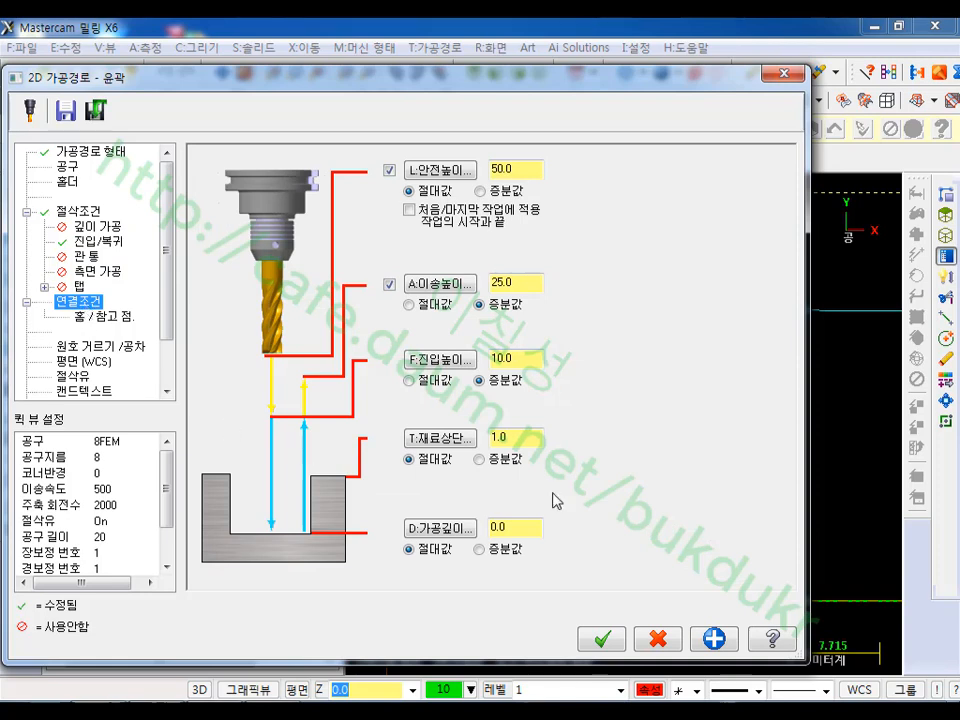
pyautogui.doubleClick(522, 437)
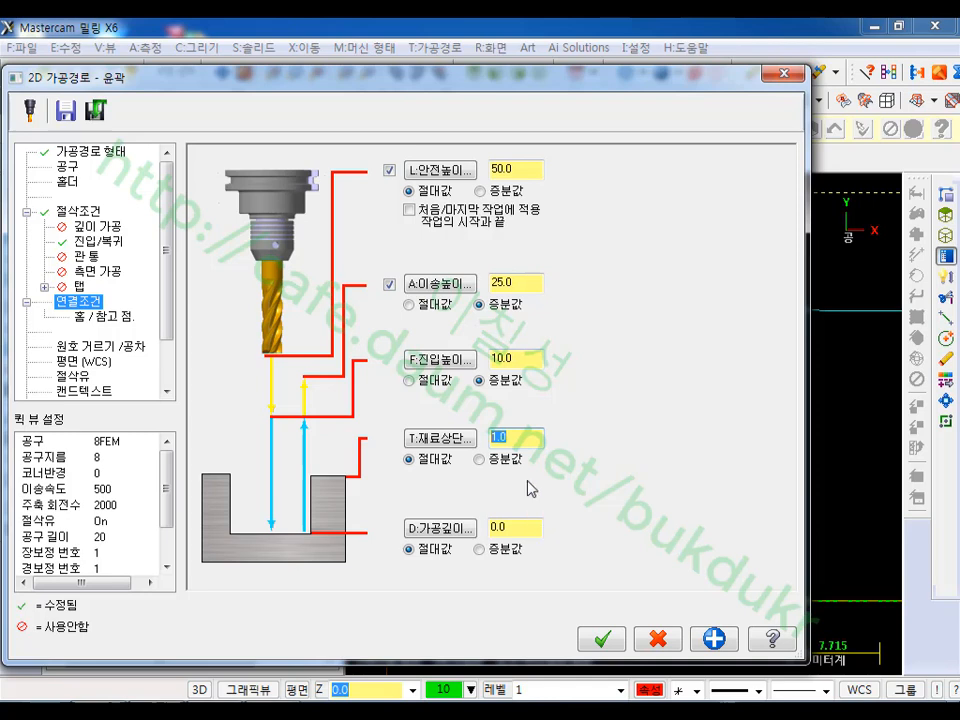
pyautogui.doubleClick(517, 437)
pyautogui.write('0')
pyautogui.click(506, 526)
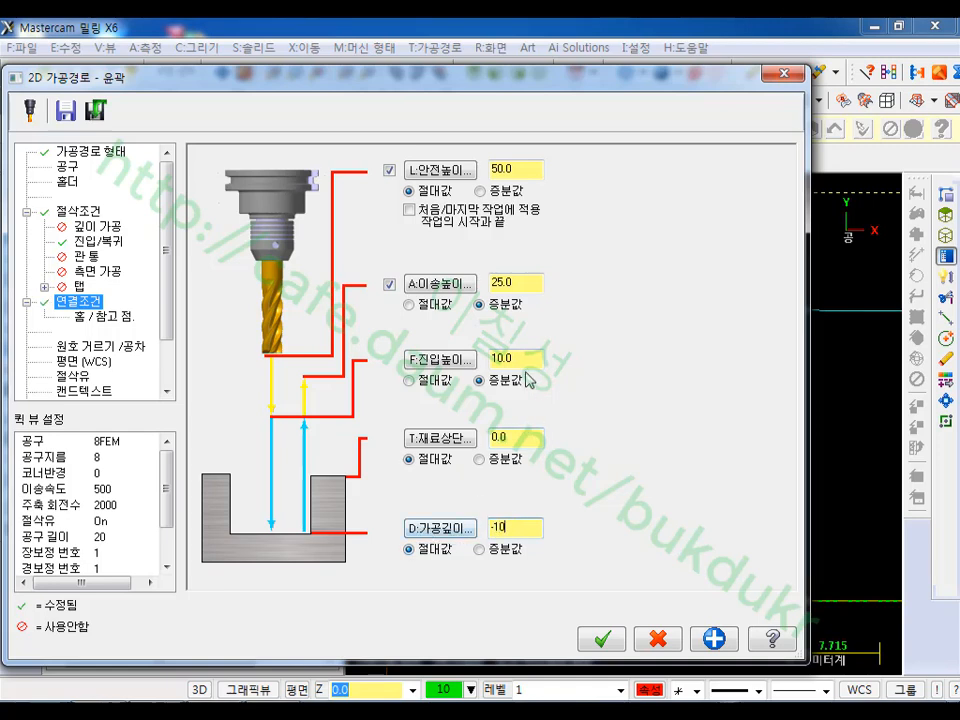
pyautogui.click(523, 357)
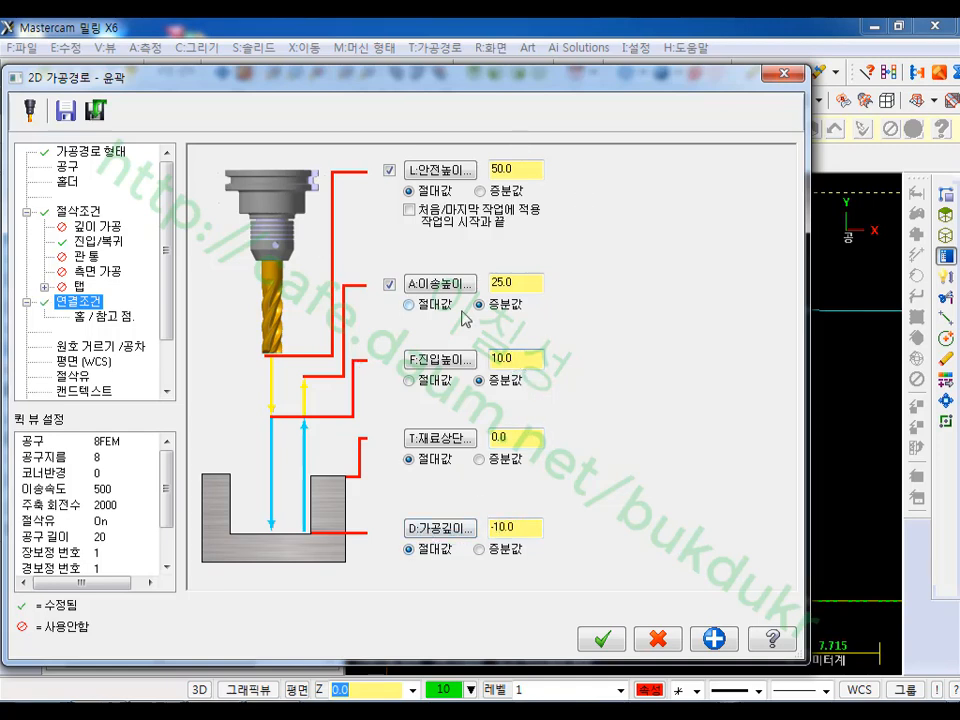
# Step: Accept the contour parameters to generate the 2D finishing toolpath inside the slot
pyautogui.click(617, 643)
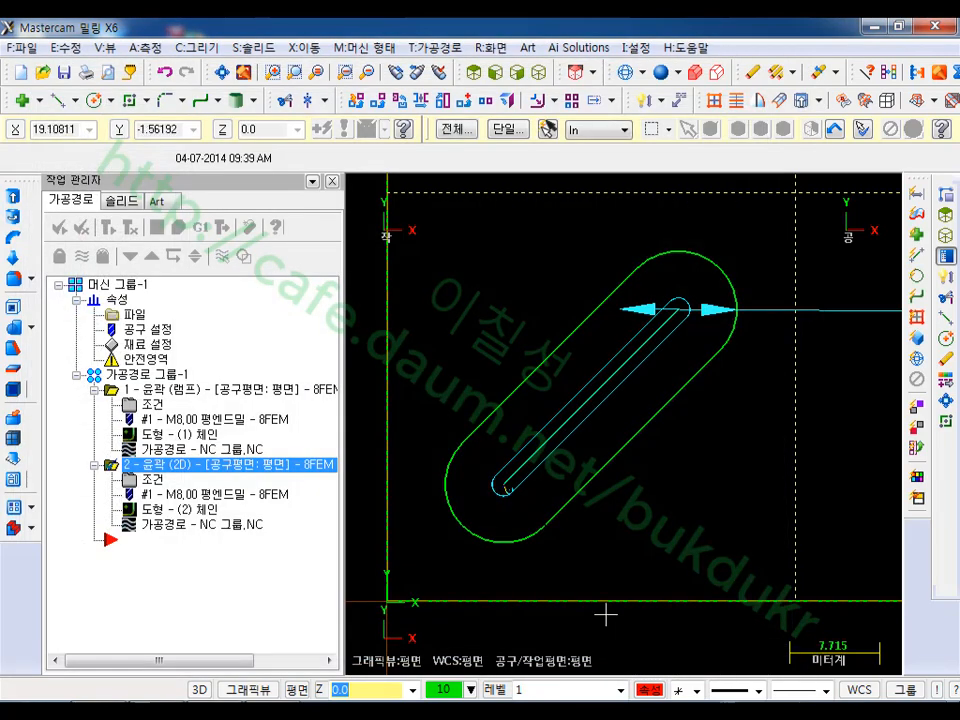
pyautogui.scroll(4, 544, 512)
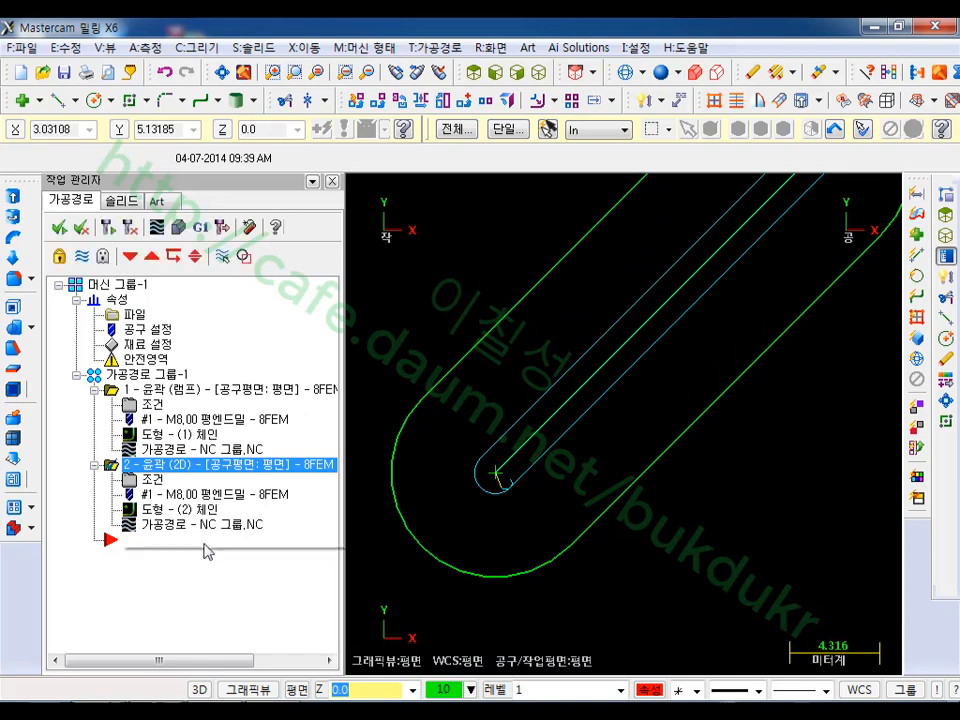
pyautogui.scroll(-1, 500, 535)
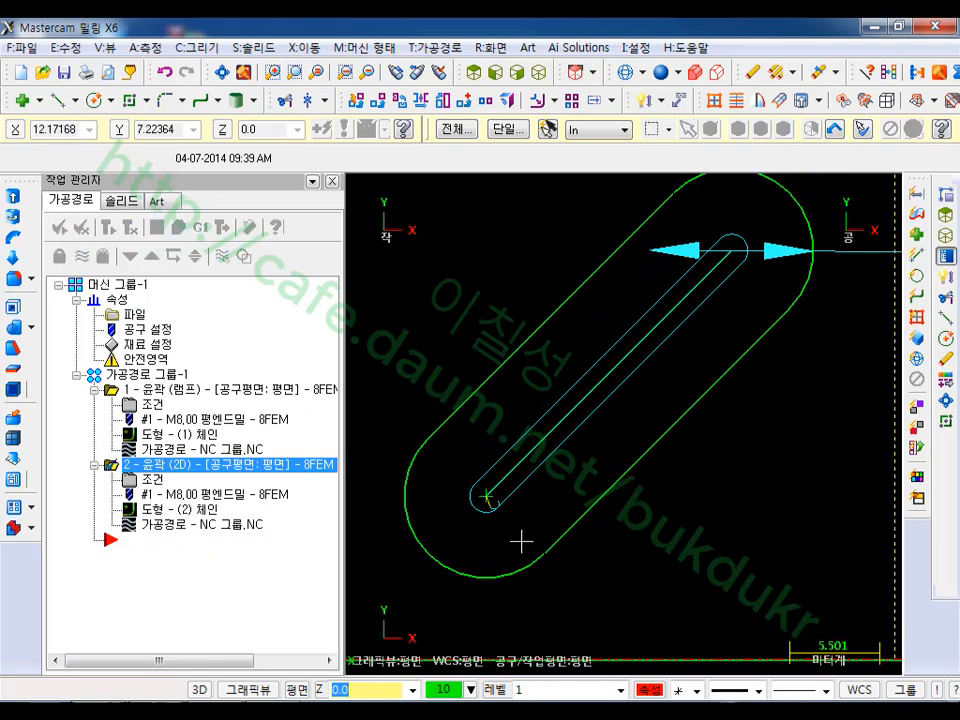
# Step: Enable use of the entry point (진입점 사용) and exit point (복귀점 사용) in the 2D contour's lead-in/out settings and regenerate the toolpath
pyautogui.click(155, 480)
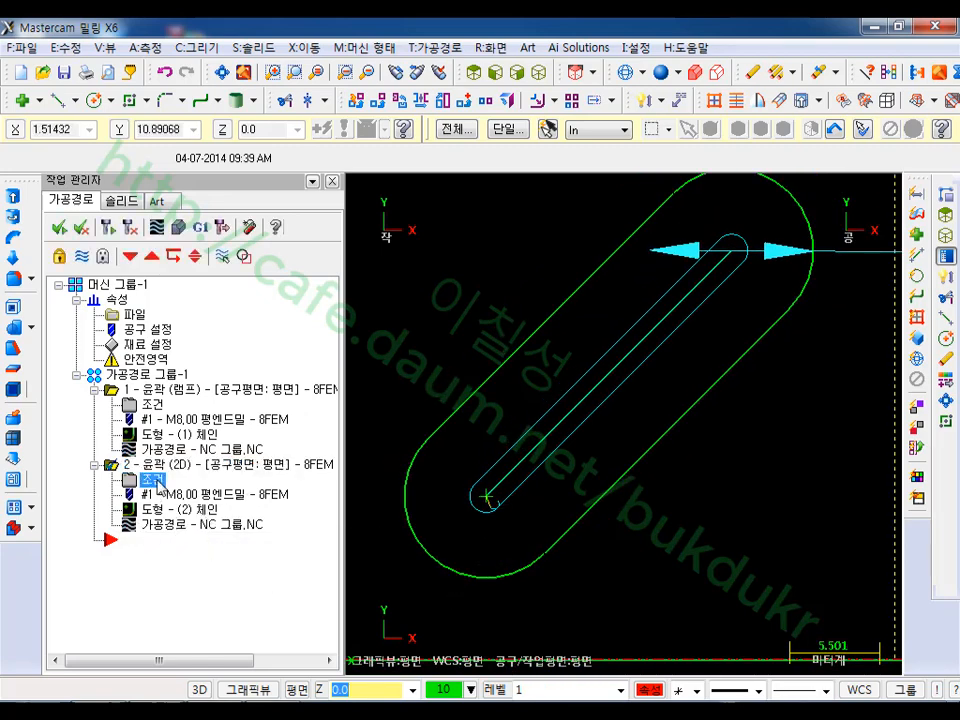
pyautogui.click(98, 241)
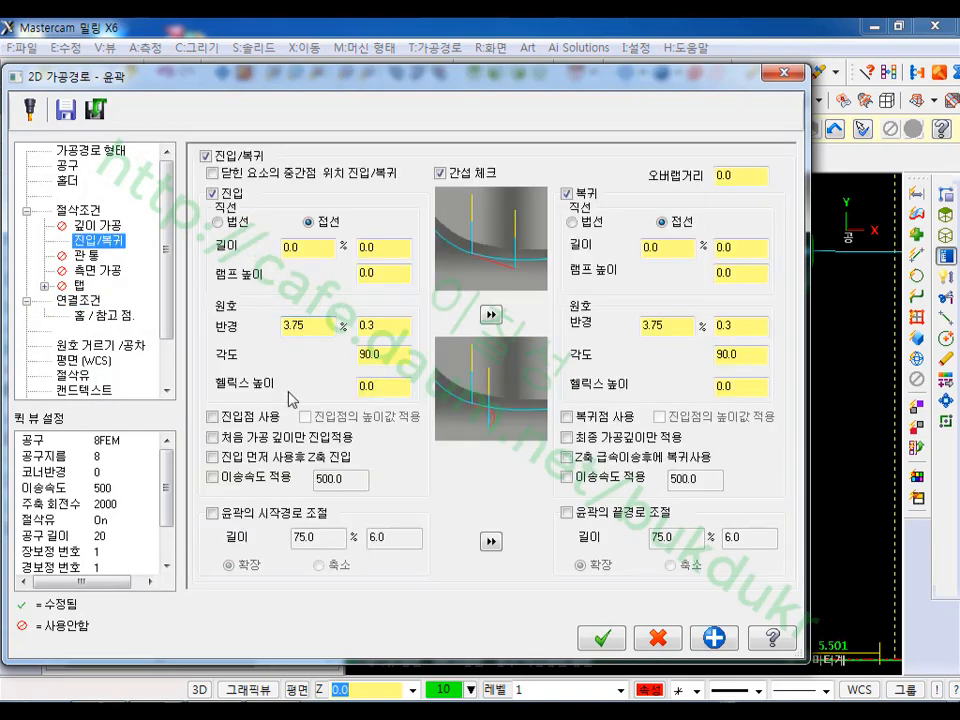
pyautogui.click(212, 416)
pyautogui.click(568, 417)
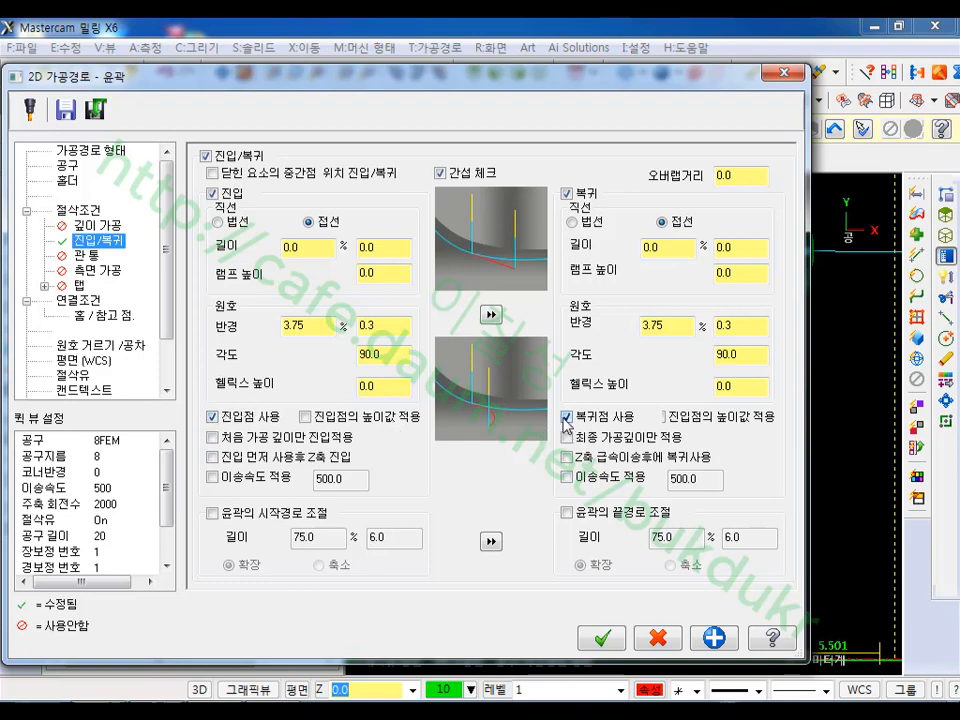
pyautogui.click(597, 638)
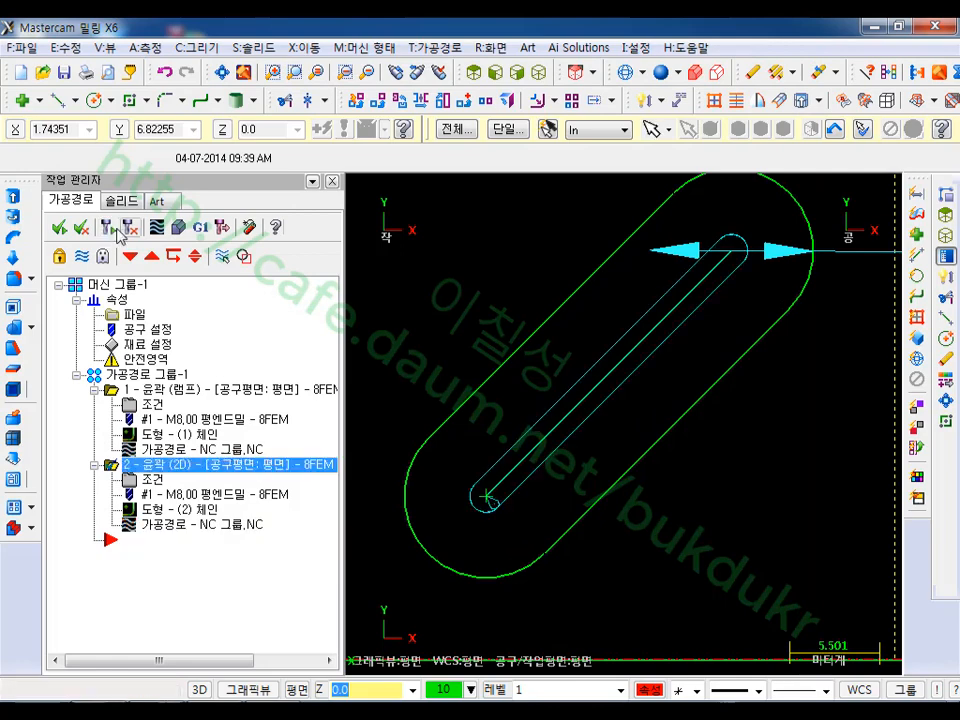
pyautogui.scroll(8, 512, 497)
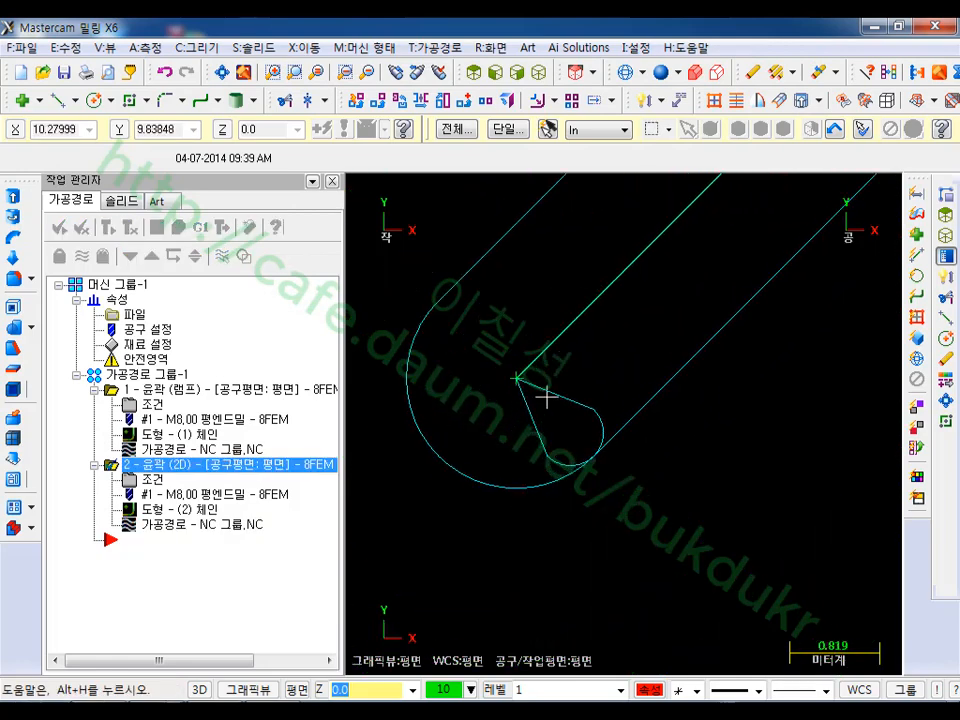
pyautogui.scroll(3, 546, 398)
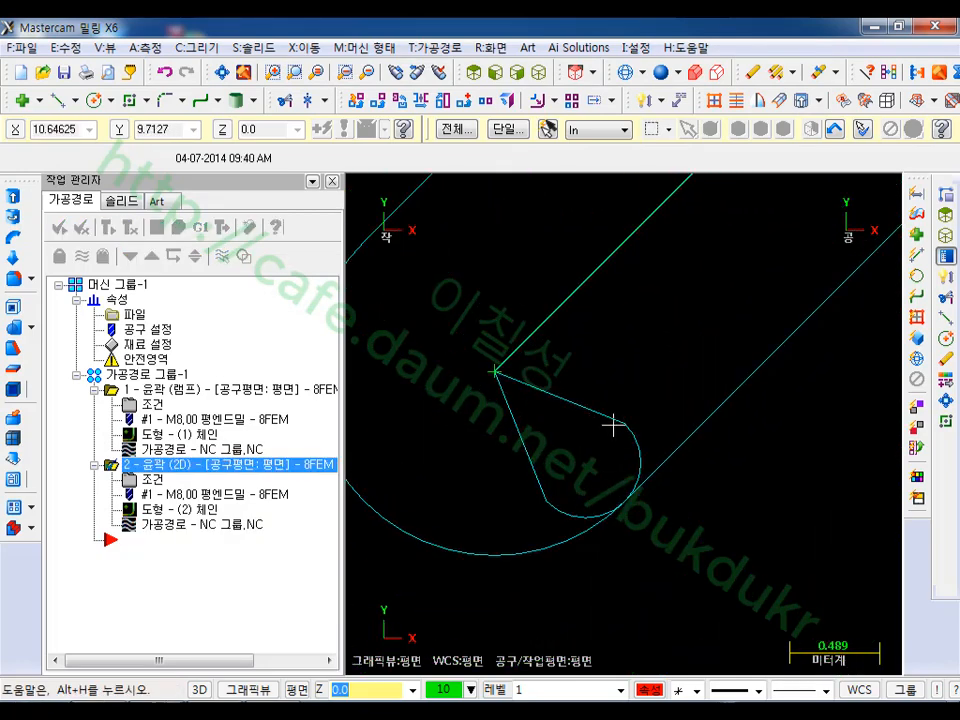
pyautogui.moveTo(506, 392)
pyautogui.mouseDown()
pyautogui.moveTo(476, 392)
pyautogui.moveTo(512, 378)
pyautogui.mouseUp()
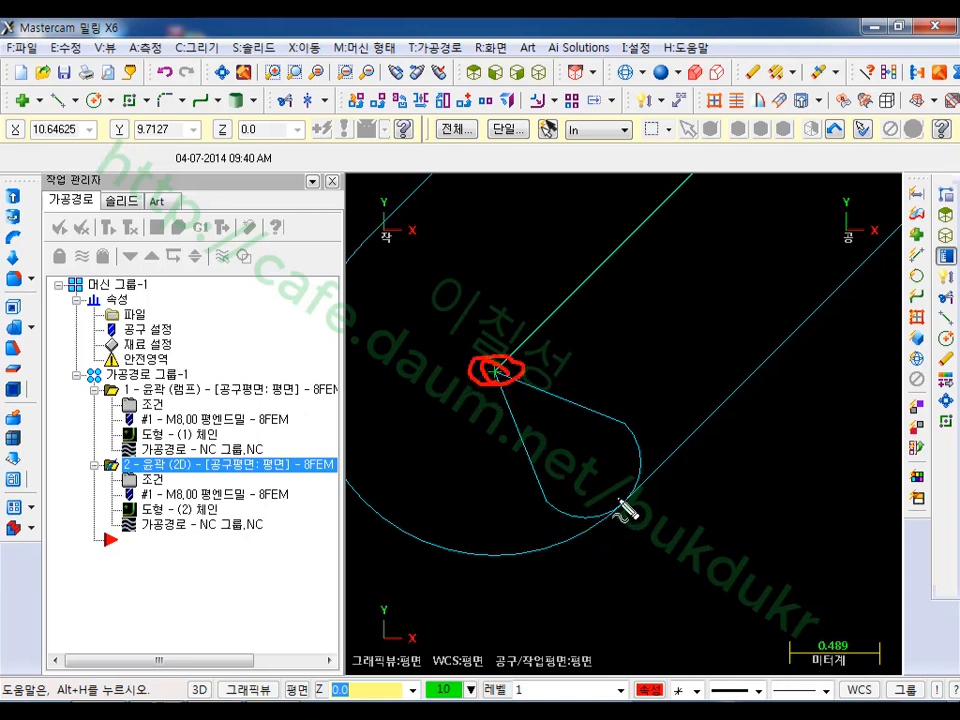
pyautogui.moveTo(619, 503)
pyautogui.mouseDown()
pyautogui.moveTo(641, 529)
pyautogui.moveTo(770, 396)
pyautogui.moveTo(705, 411)
pyautogui.mouseUp()
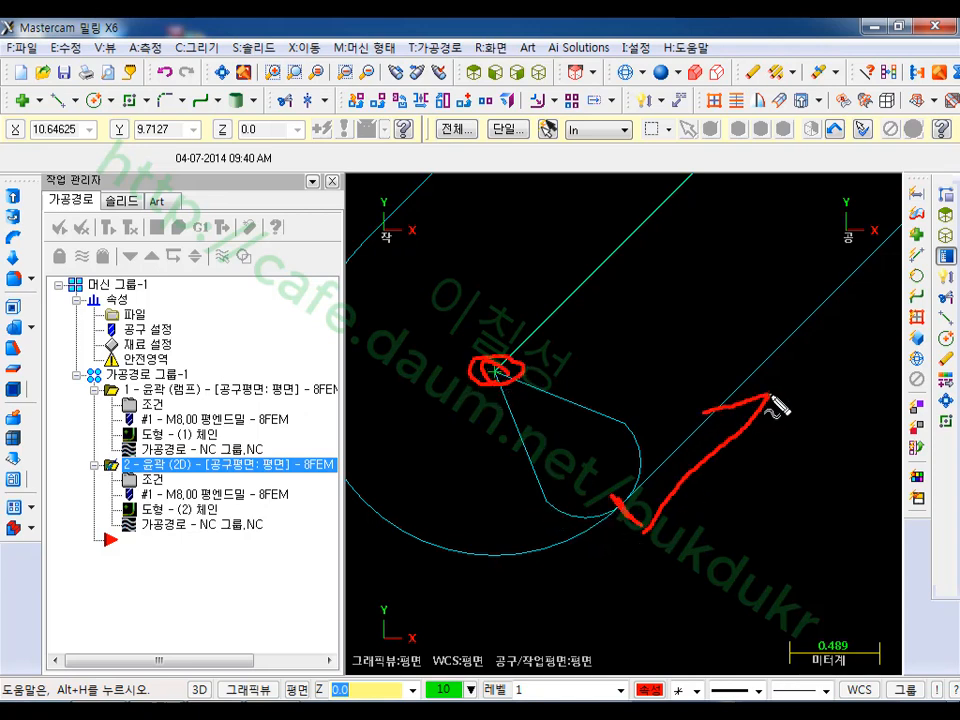
pyautogui.moveTo(772, 399); pyautogui.dragTo(775, 437)
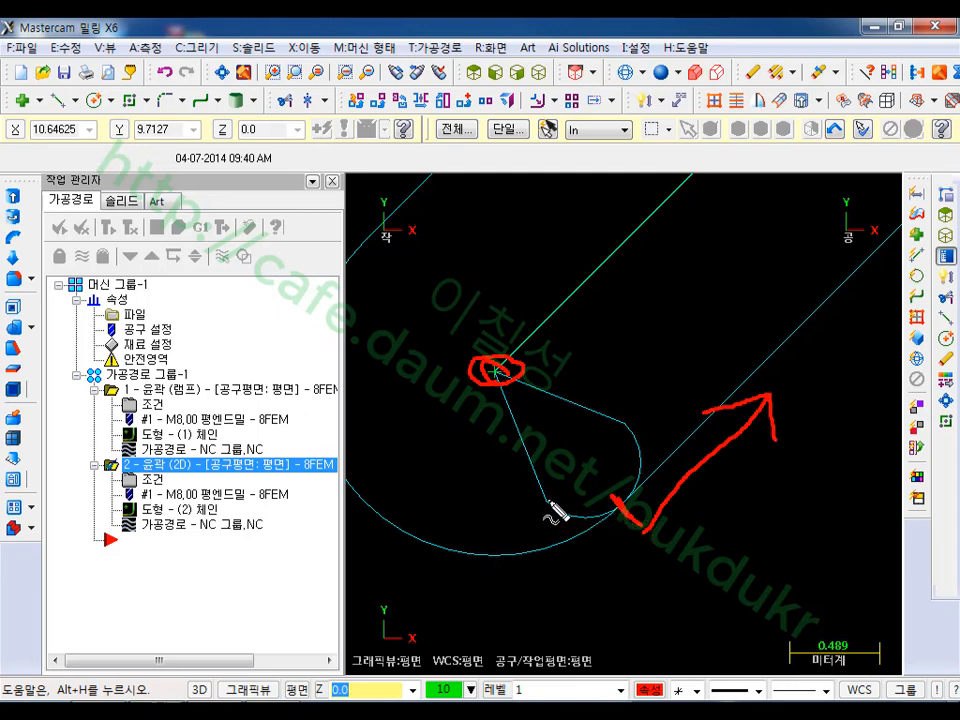
pyautogui.moveTo(549, 501)
pyautogui.mouseDown()
pyautogui.moveTo(582, 519)
pyautogui.moveTo(621, 504)
pyautogui.moveTo(607, 573)
pyautogui.mouseUp()
pyautogui.moveTo(607, 573)
pyautogui.mouseDown()
pyautogui.moveTo(620, 548)
pyautogui.moveTo(654, 578)
pyautogui.moveTo(734, 583)
pyautogui.mouseUp()
pyautogui.moveTo(787, 618)
pyautogui.mouseDown()
pyautogui.moveTo(572, 602)
pyautogui.moveTo(782, 572)
pyautogui.moveTo(775, 609)
pyautogui.mouseUp()
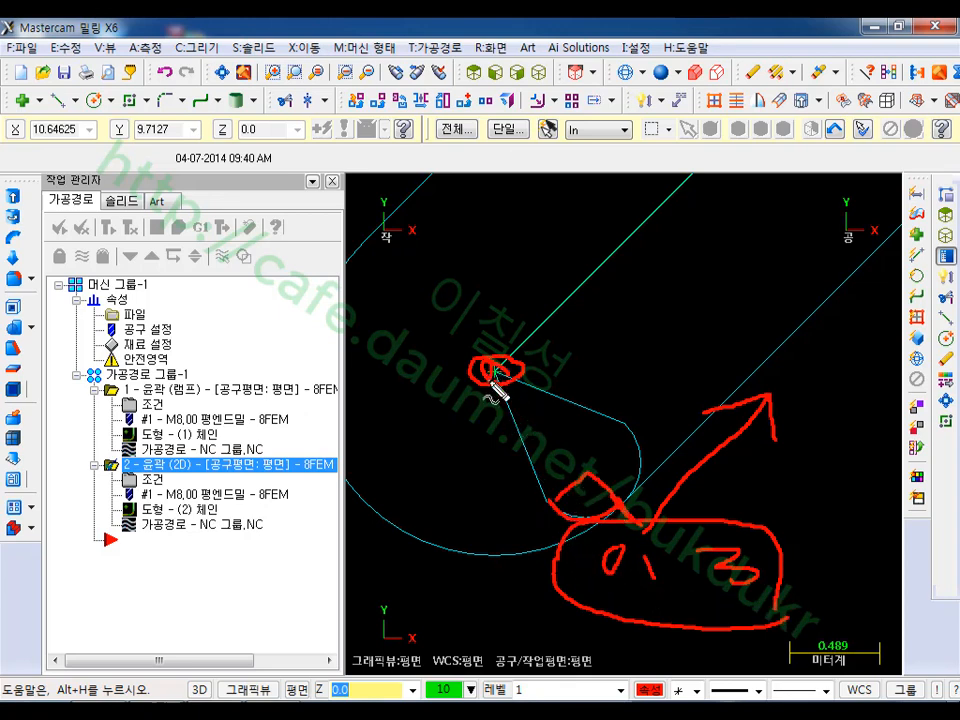
pyautogui.moveTo(552, 497); pyautogui.dragTo(538, 513)
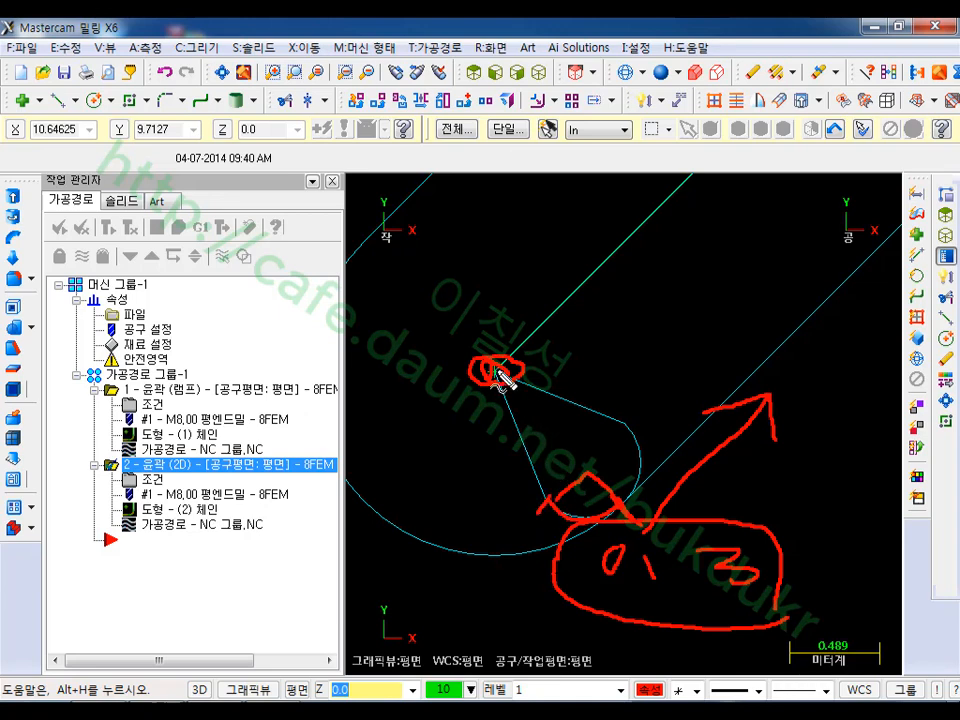
pyautogui.moveTo(498, 372)
pyautogui.mouseDown()
pyautogui.moveTo(567, 509)
pyautogui.moveTo(585, 450)
pyautogui.mouseUp()
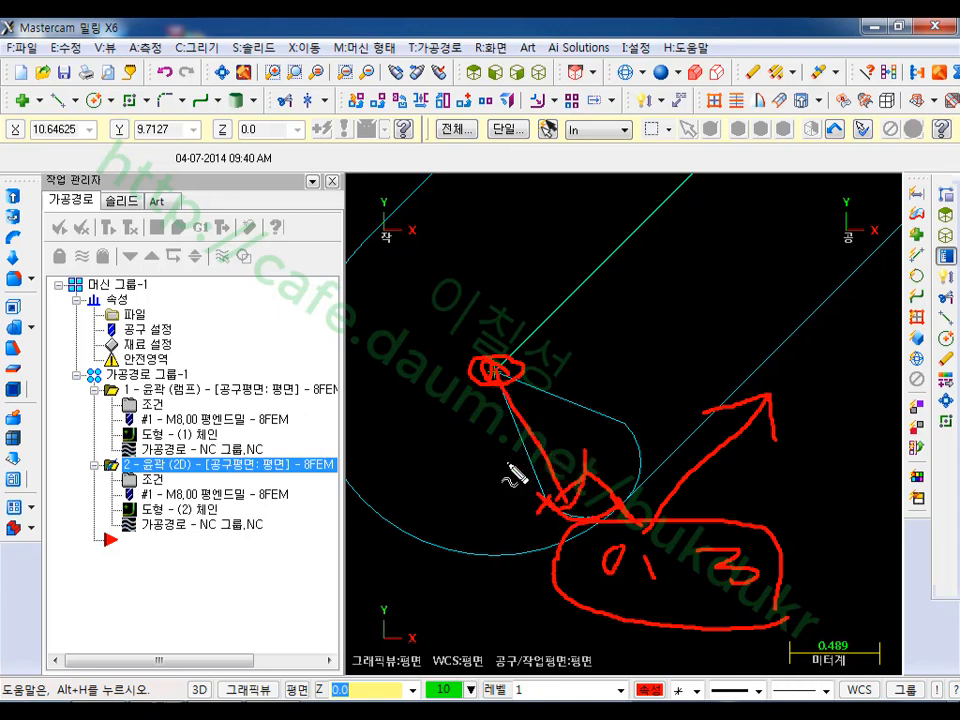
pyautogui.moveTo(517, 421); pyautogui.dragTo(567, 311)
pyautogui.moveTo(587, 240)
pyautogui.mouseDown()
pyautogui.moveTo(581, 282)
pyautogui.moveTo(600, 298)
pyautogui.mouseUp()
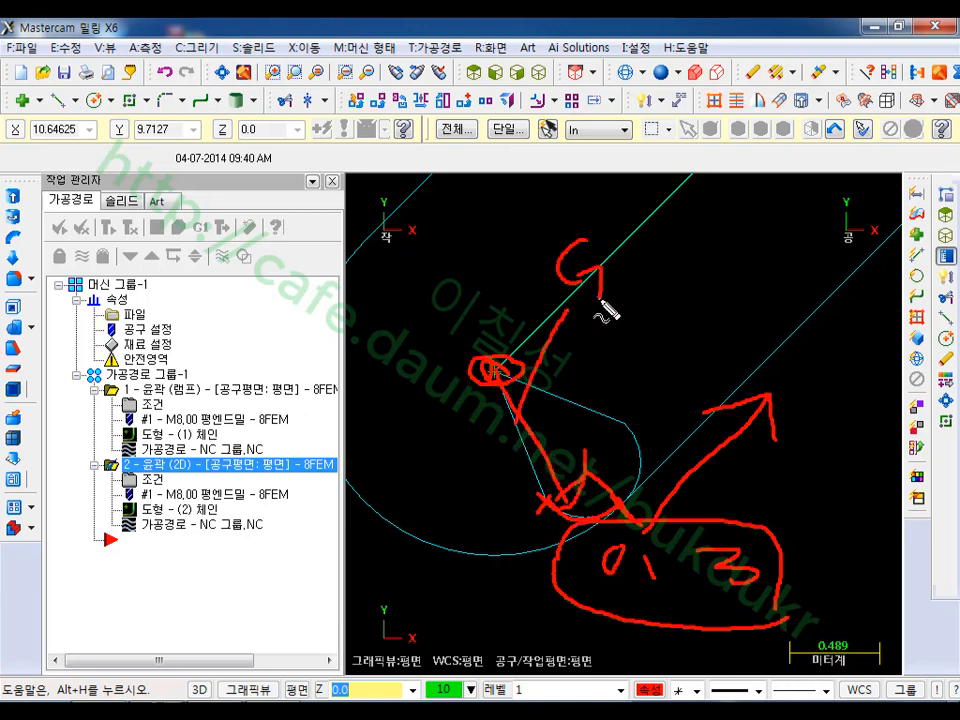
pyautogui.moveTo(650, 246)
pyautogui.mouseDown()
pyautogui.moveTo(660, 280)
pyautogui.moveTo(645, 300)
pyautogui.mouseUp()
pyautogui.moveTo(686, 240)
pyautogui.mouseDown()
pyautogui.moveTo(689, 290)
pyautogui.moveTo(716, 283)
pyautogui.mouseUp()
pyautogui.moveTo(775, 244); pyautogui.dragTo(808, 292)
pyautogui.moveTo(880, 297)
pyautogui.mouseDown()
pyautogui.moveTo(628, 303)
pyautogui.moveTo(671, 208)
pyautogui.moveTo(885, 300)
pyautogui.mouseUp()
pyautogui.moveTo(546, 482)
pyautogui.mouseDown()
pyautogui.moveTo(537, 476)
pyautogui.moveTo(519, 489)
pyautogui.moveTo(536, 456)
pyautogui.moveTo(561, 499)
pyautogui.moveTo(548, 522)
pyautogui.moveTo(622, 520)
pyautogui.mouseUp()
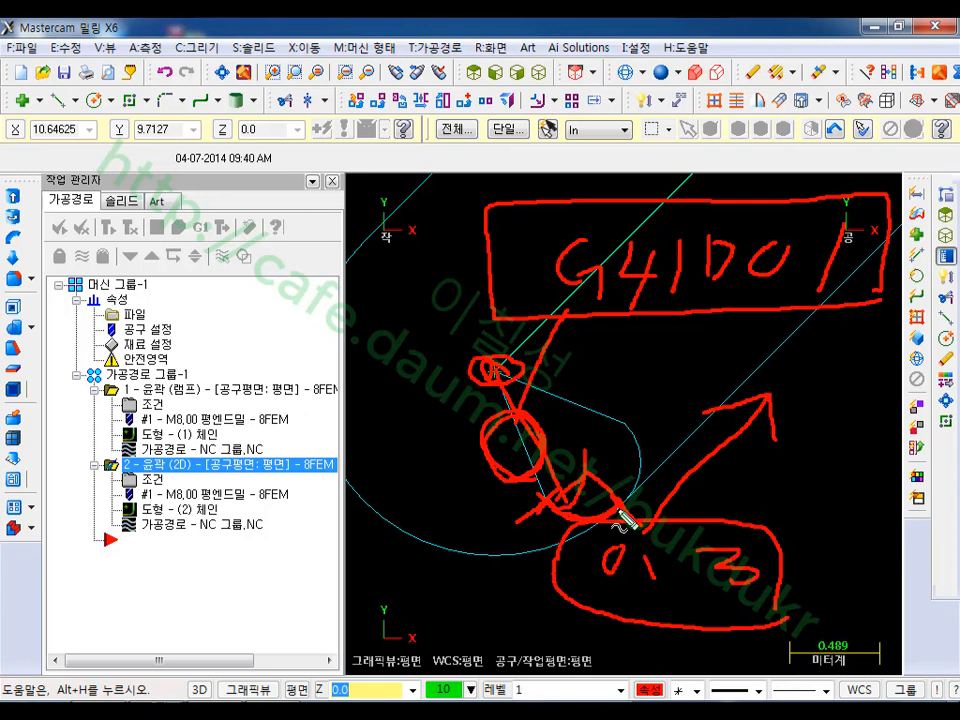
pyautogui.moveTo(540, 450)
pyautogui.mouseDown()
pyautogui.moveTo(506, 450)
pyautogui.moveTo(514, 439)
pyautogui.moveTo(543, 467)
pyautogui.moveTo(522, 452)
pyautogui.moveTo(557, 428)
pyautogui.moveTo(575, 455)
pyautogui.mouseUp()
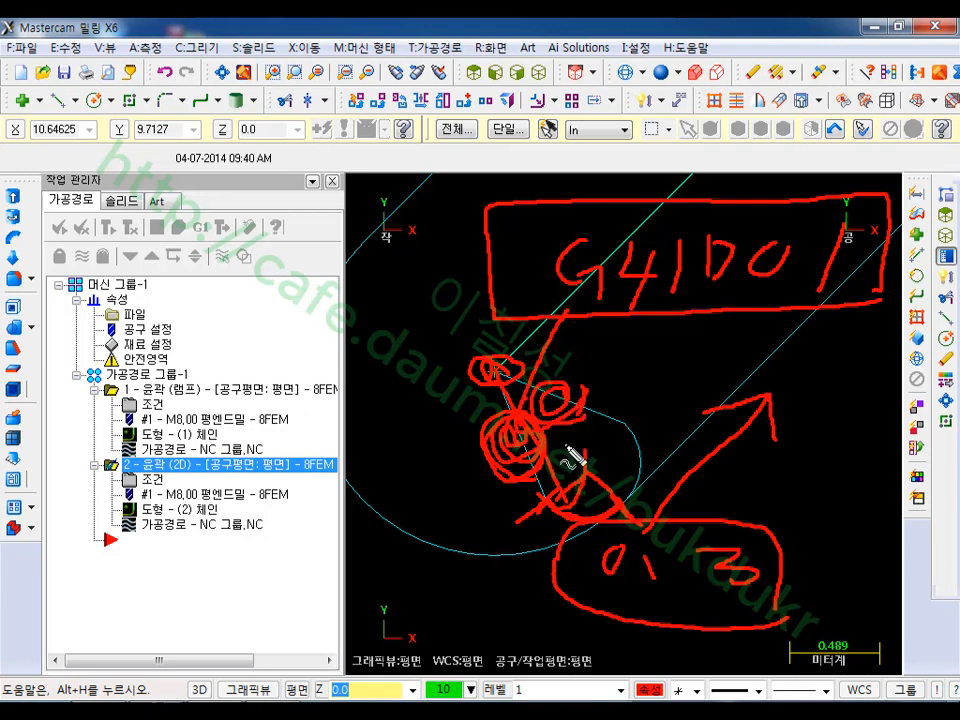
pyautogui.press('Escape')
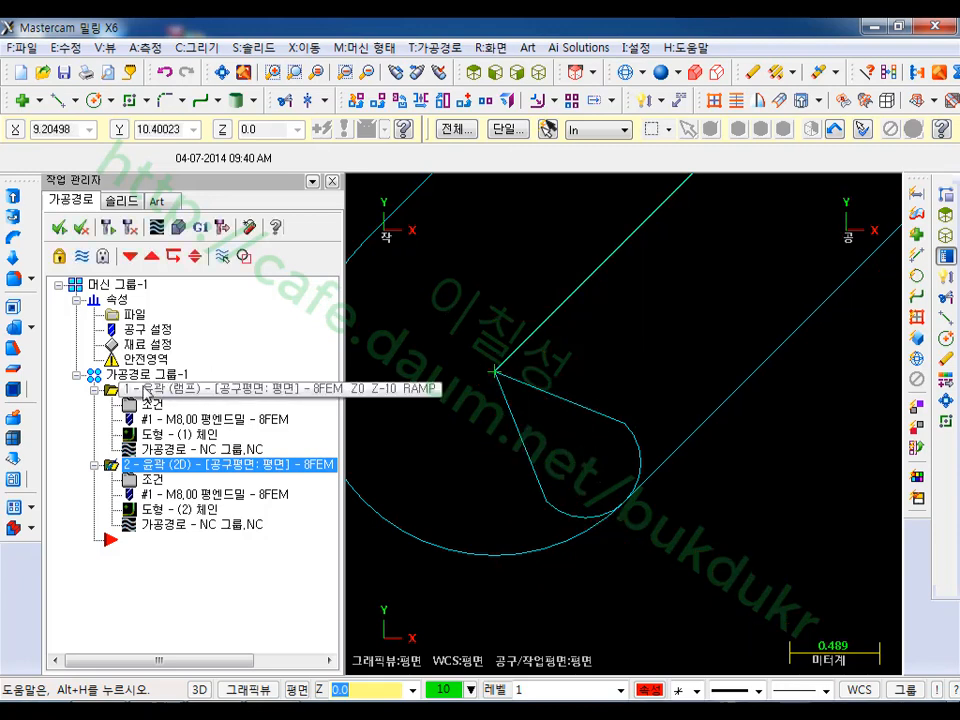
# Step: Backplot the 2D contour finishing toolpath to check the tool's motion around the slot
pyautogui.click(158, 527)
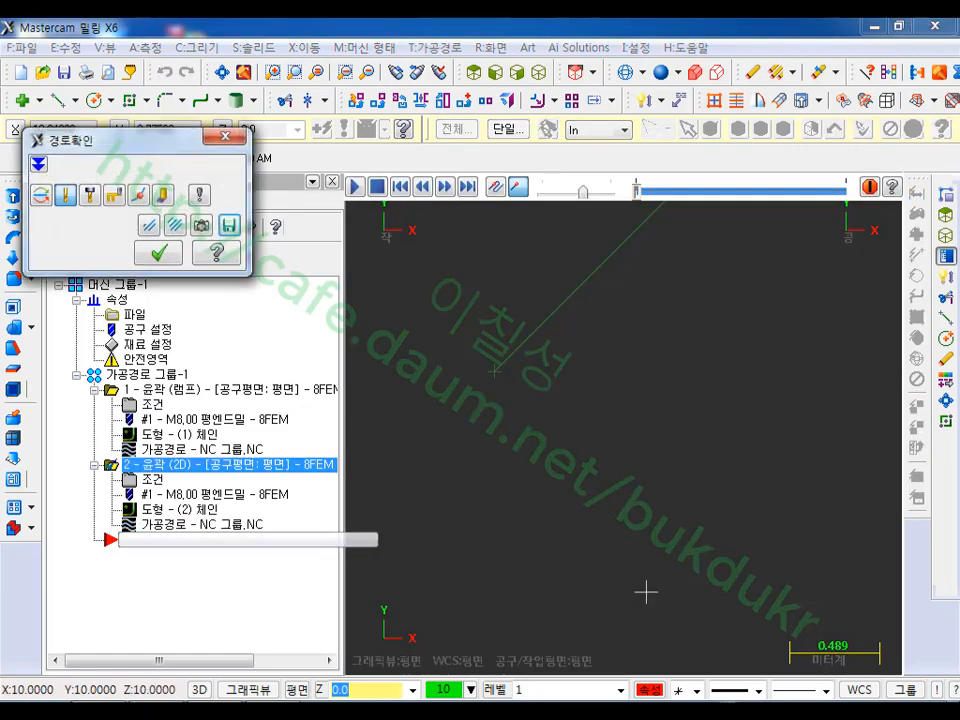
pyautogui.scroll(-6, 616, 555)
pyautogui.scroll(-7, 520, 285)
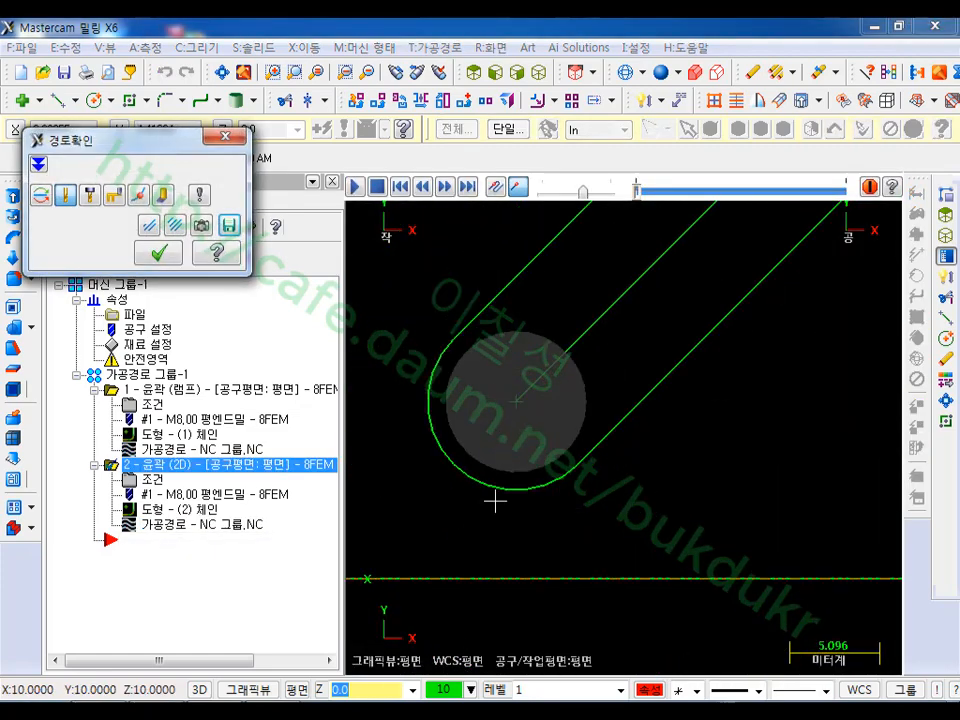
pyautogui.moveTo(560, 448); pyautogui.dragTo(545, 583, button='middle')
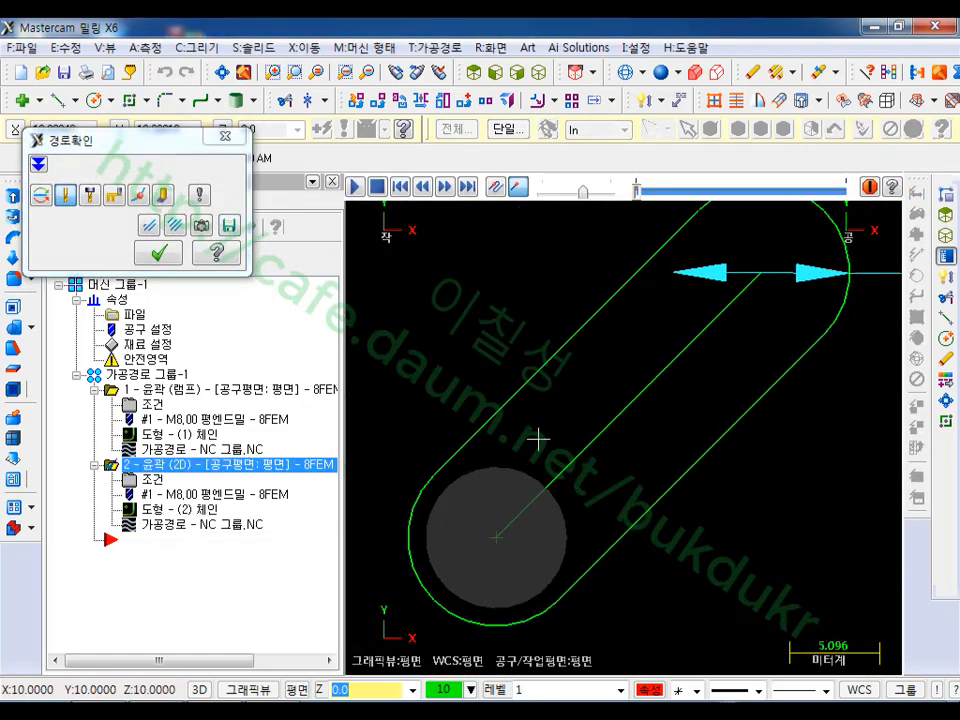
pyautogui.click(355, 190)
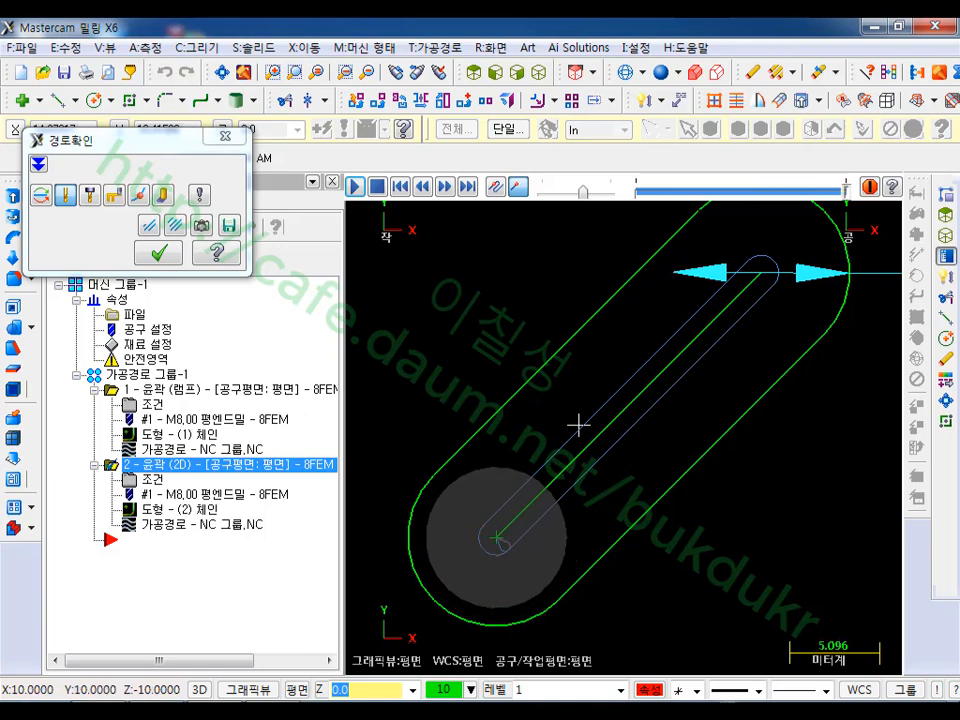
pyautogui.click(161, 253)
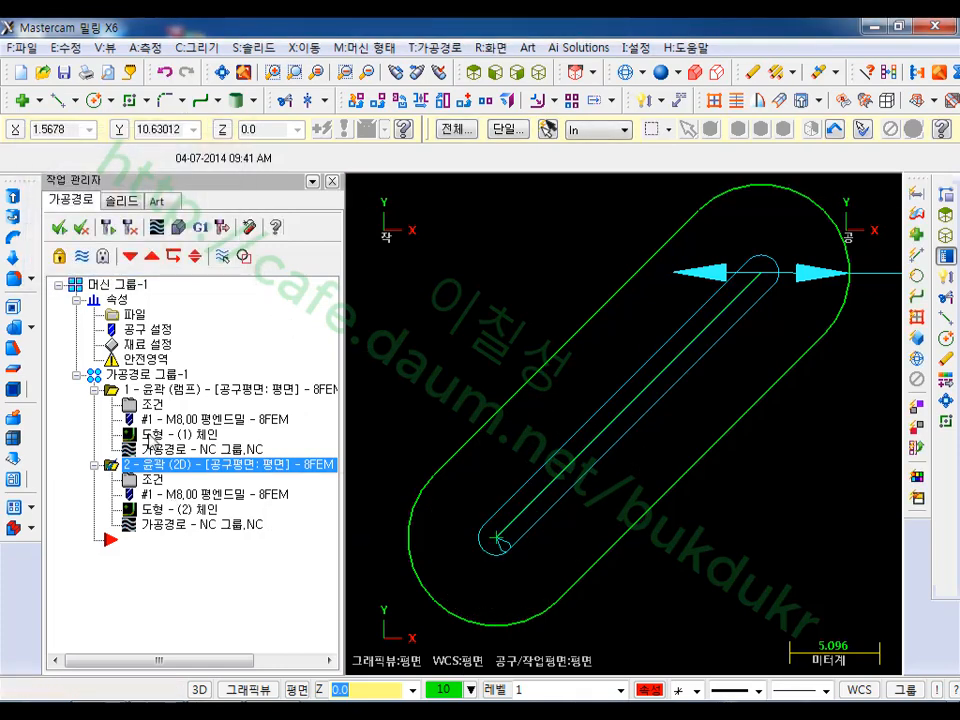
# Step: Run a solid machining simulation of both toolpaths in isometric view and inspect the machined slot
pyautogui.click(152, 374)
pyautogui.click(179, 229)
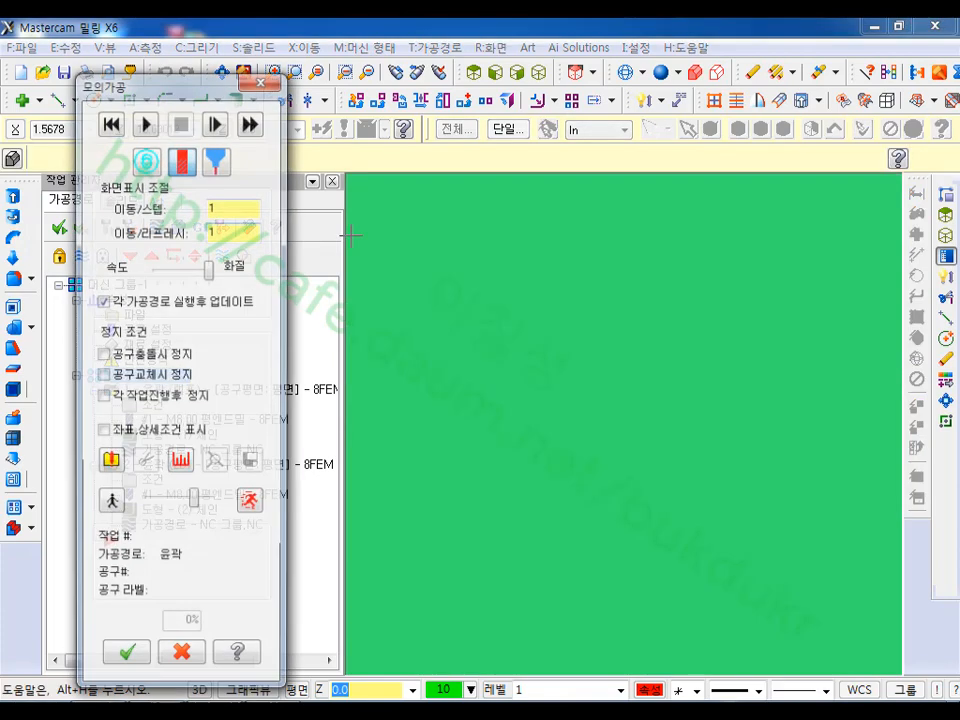
pyautogui.click(539, 73)
pyautogui.scroll(5, 574, 364)
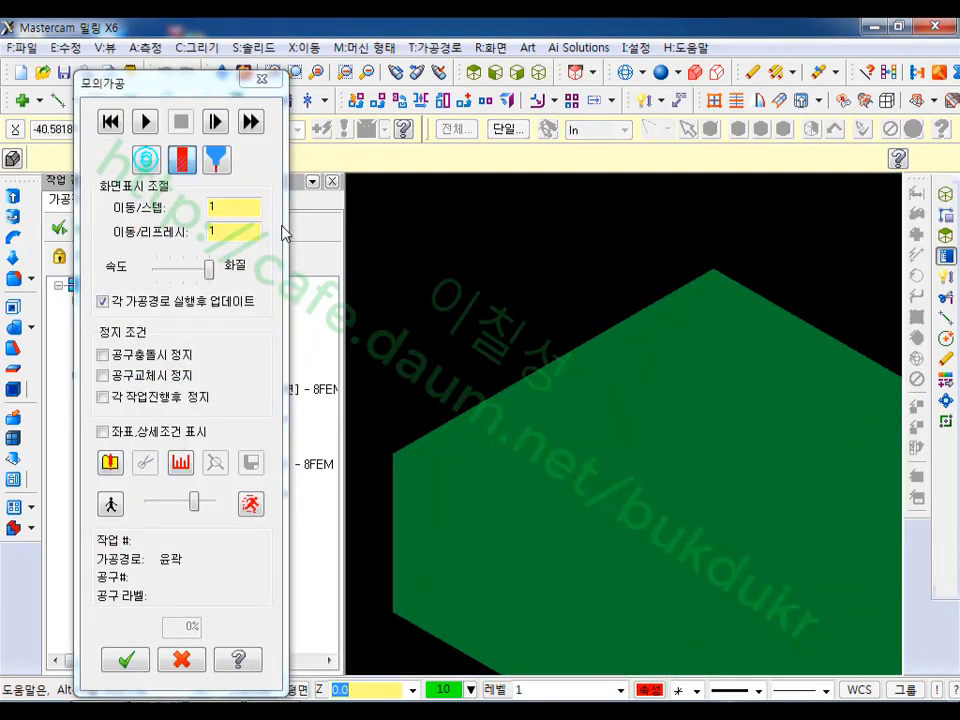
pyautogui.click(146, 121)
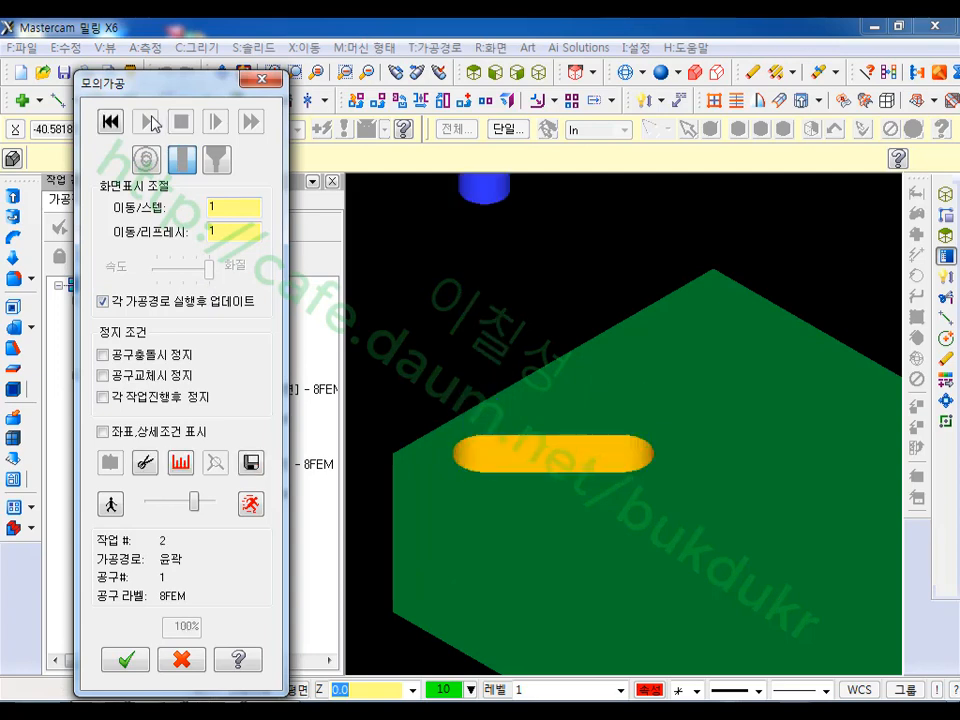
pyautogui.moveTo(591, 326); pyautogui.dragTo(588, 401, button='middle')
pyautogui.scroll(3, 542, 489)
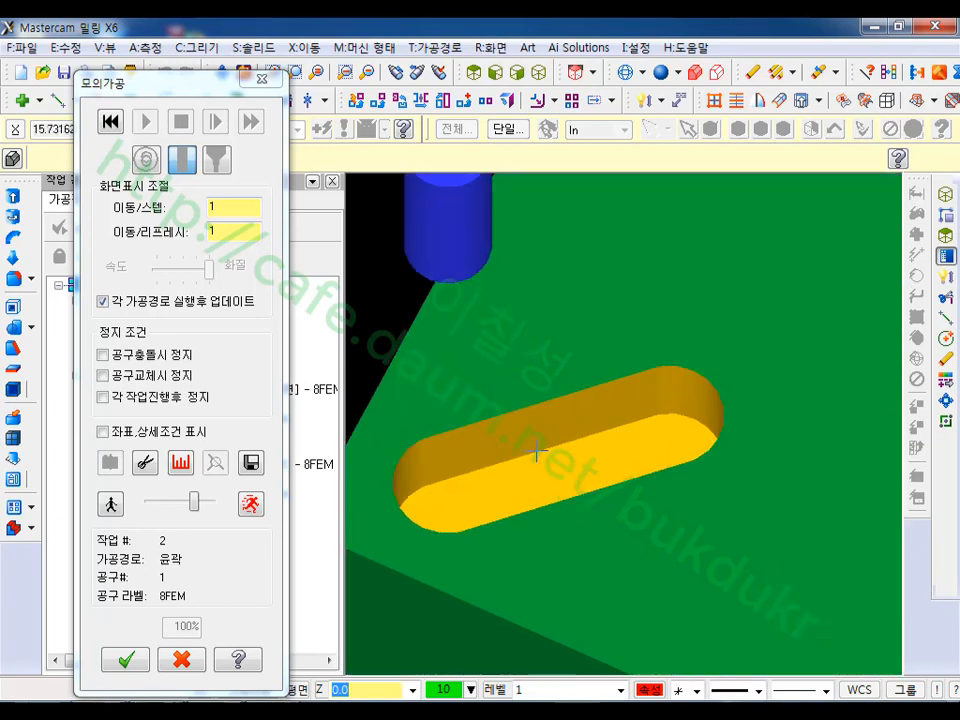
pyautogui.scroll(-3, 439, 354)
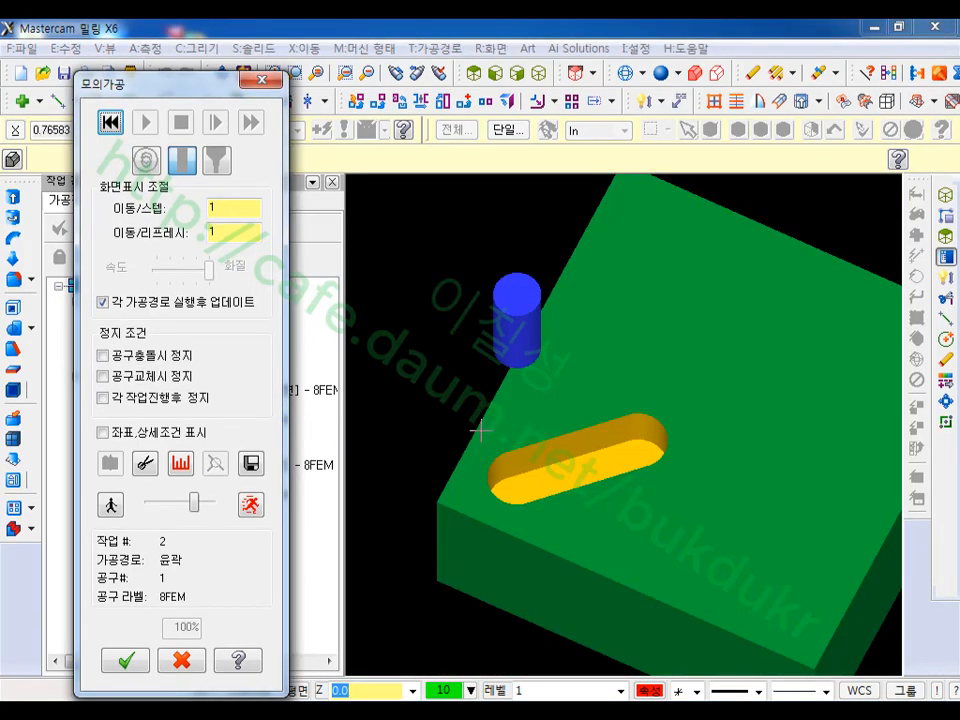
pyautogui.click(181, 660)
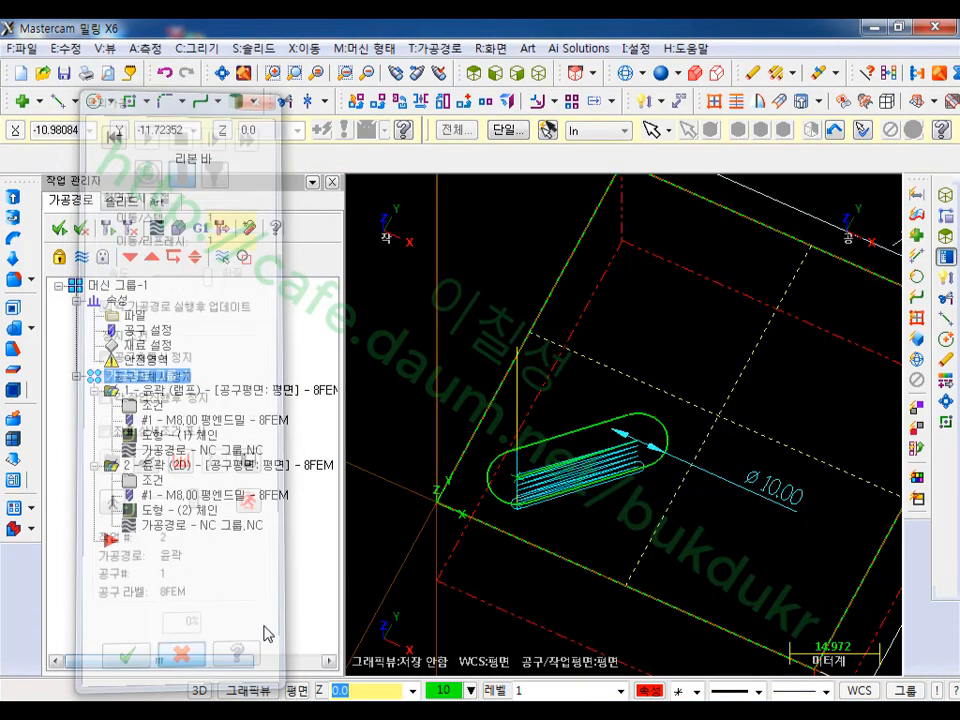
# Step: Hide the toolpath display of both contour operations in the toolpath group
pyautogui.scroll(2, 590, 440)
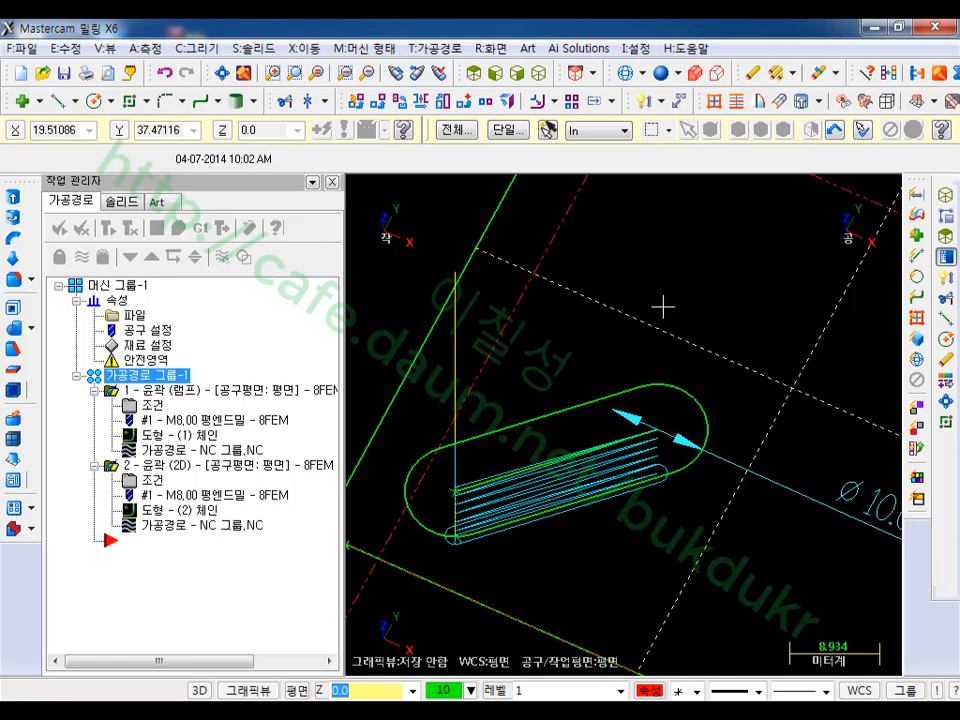
pyautogui.moveTo(662, 304); pyautogui.dragTo(625, 287, button='middle')
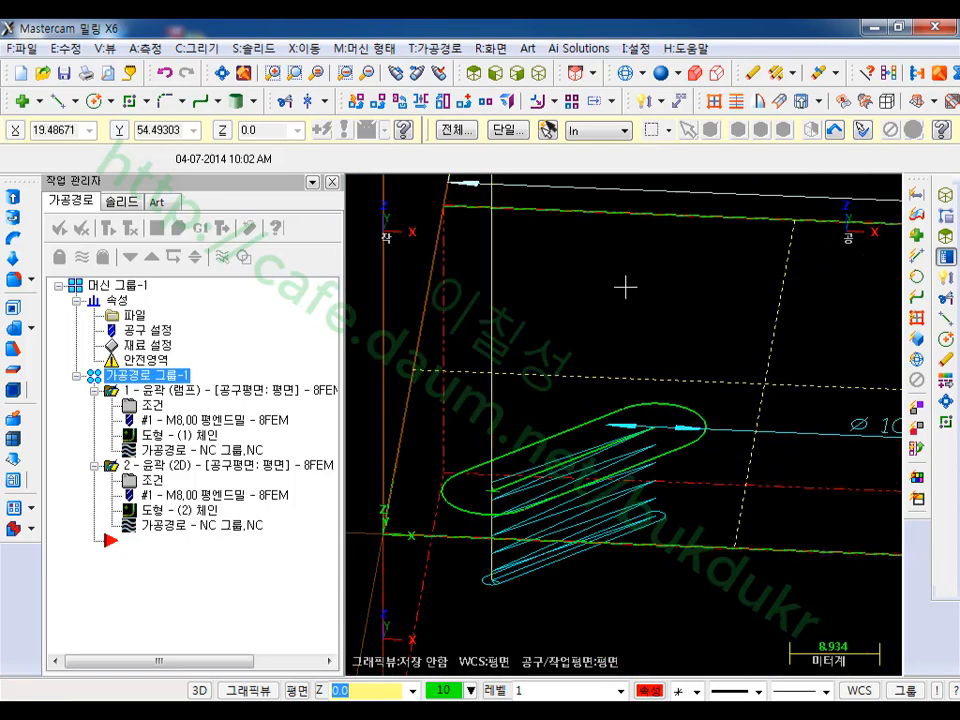
pyautogui.moveTo(536, 467); pyautogui.dragTo(578, 525, button='middle')
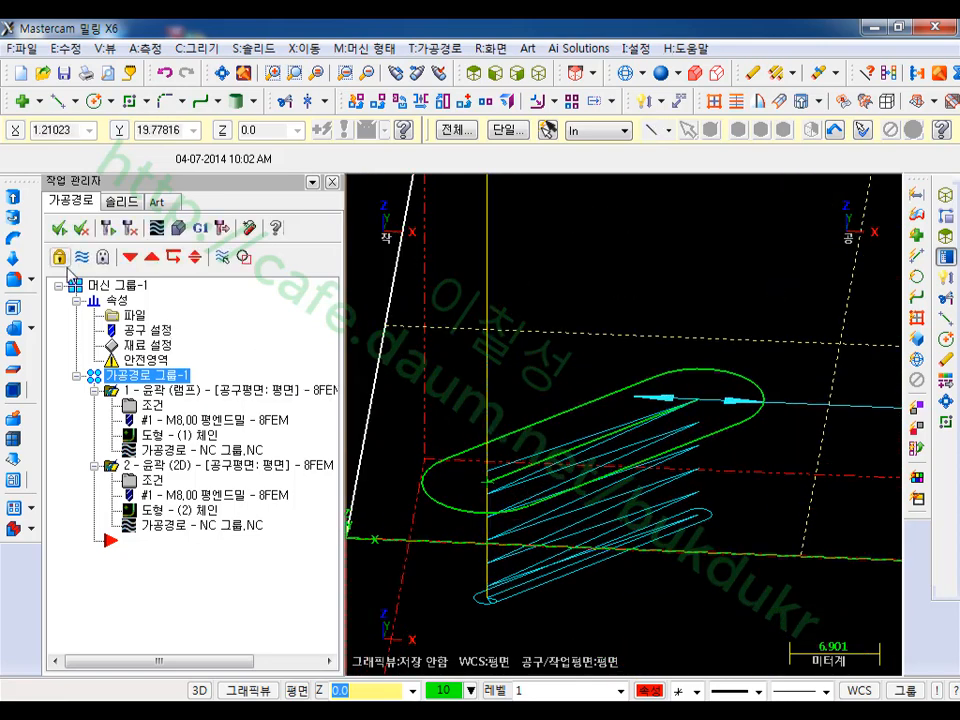
pyautogui.click(83, 259)
pyautogui.scroll(-1, 598, 375)
pyautogui.scroll(1, 692, 395)
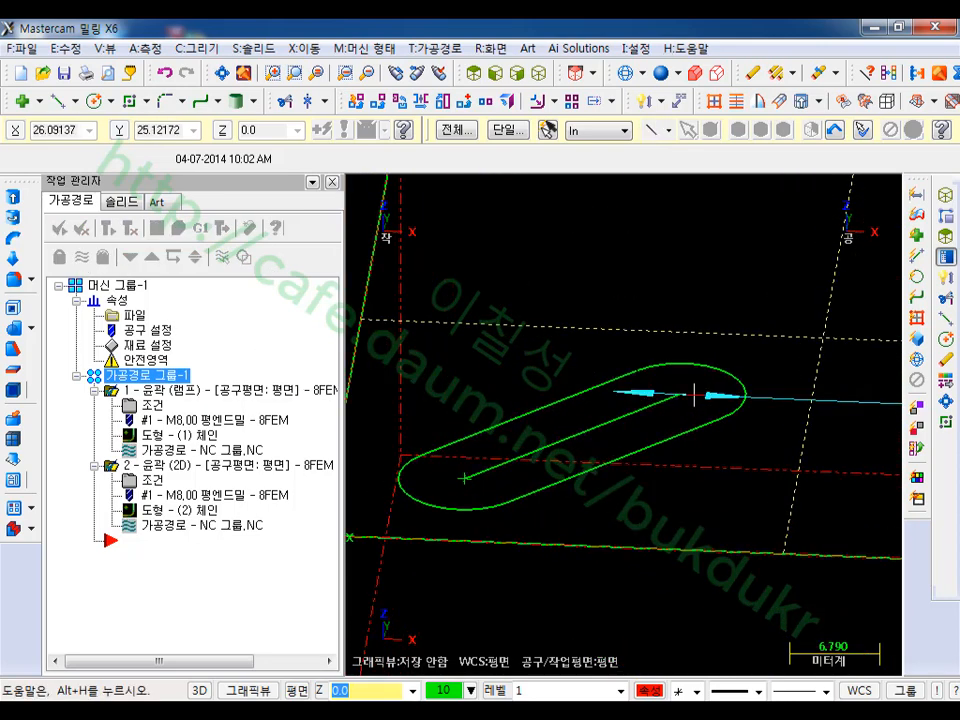
# Step: Start a third contour toolpath using the slot's diagonal centre line as the chain
pyautogui.click(440, 48)
pyautogui.click(455, 69)
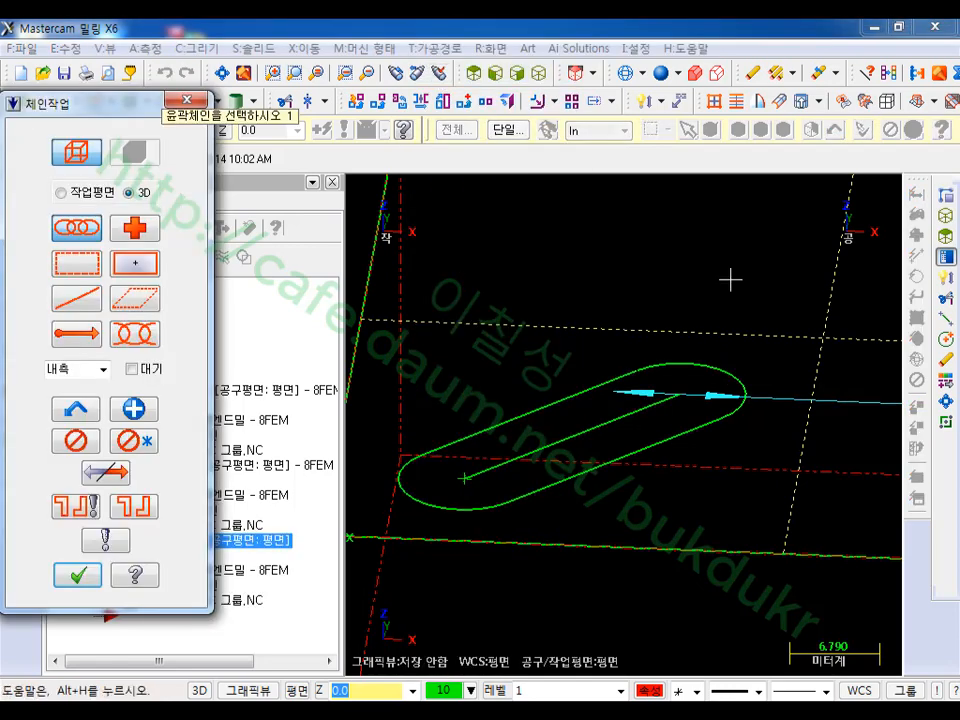
pyautogui.click(494, 474)
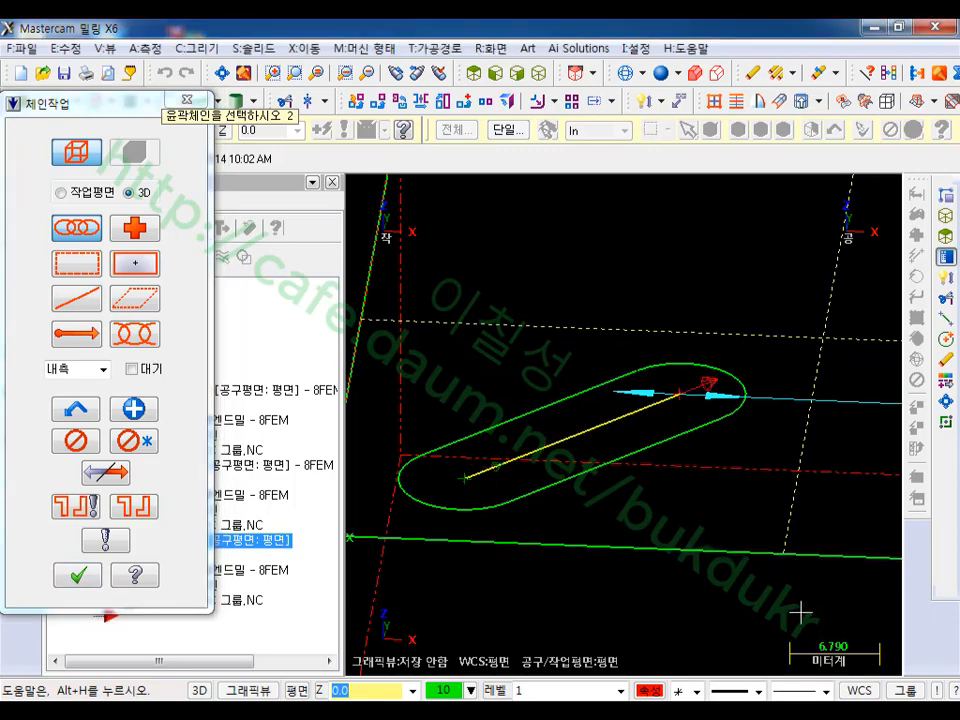
pyautogui.click(78, 575)
# Step: Create a new countersink-type tool with a 90 degree taper angle and a 16 mm diameter for the contour
pyautogui.click(66, 166)
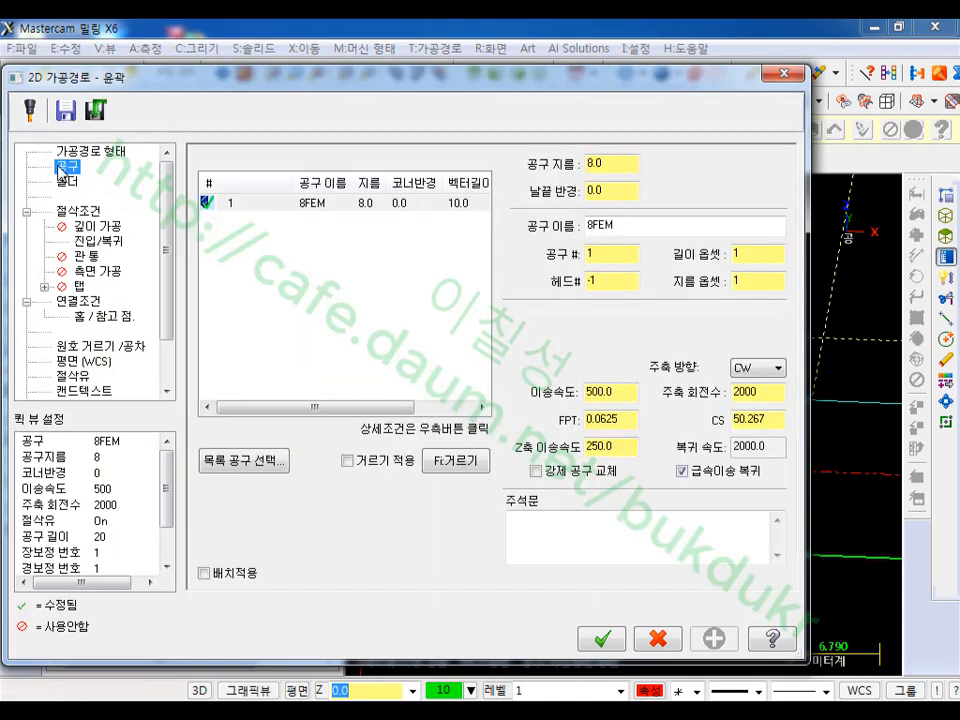
pyautogui.rightClick(266, 261)
pyautogui.click(305, 283)
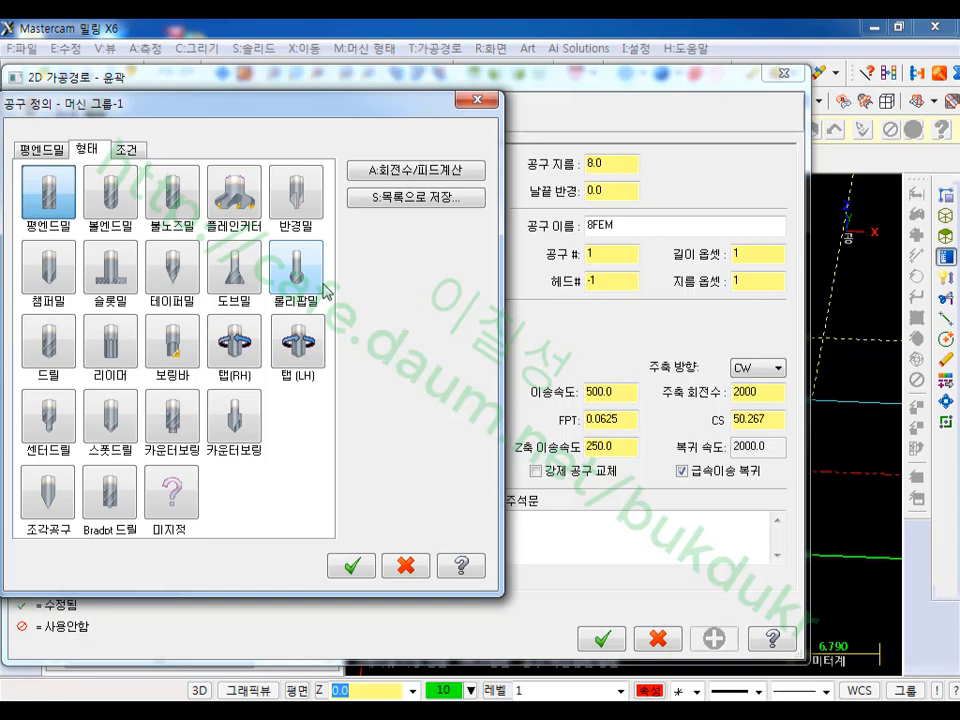
pyautogui.click(240, 425)
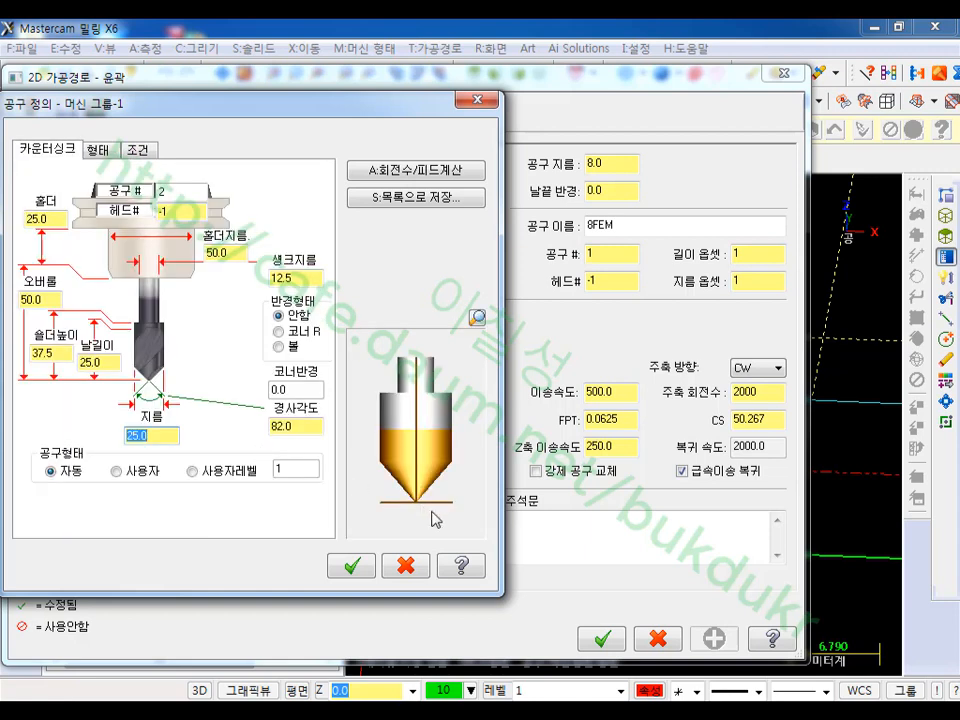
pyautogui.click(310, 432)
pyautogui.press('Return')
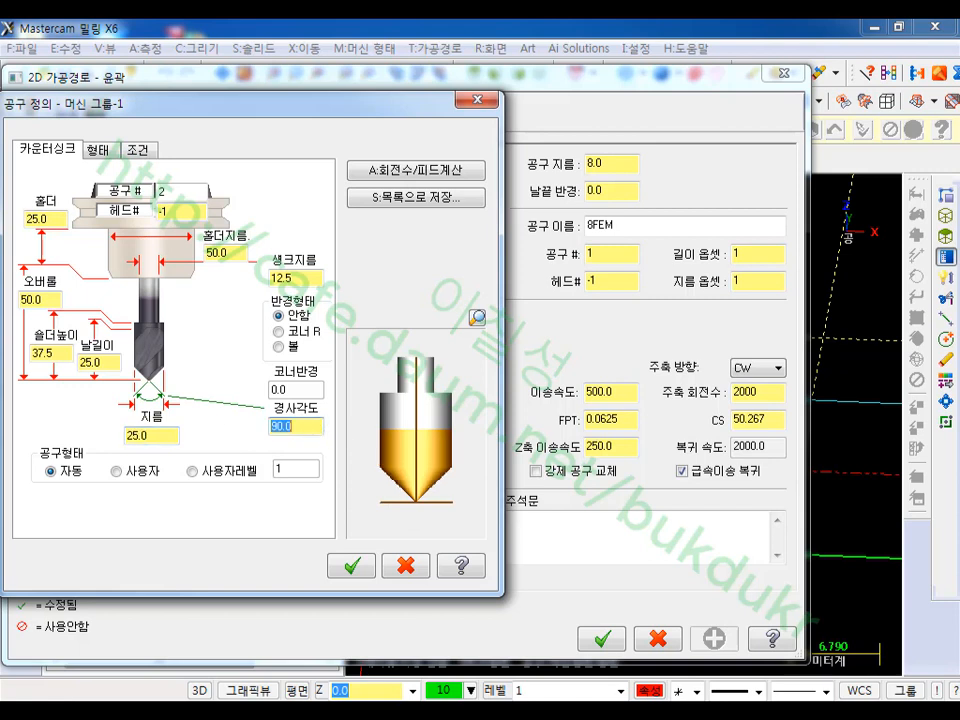
pyautogui.click(158, 436)
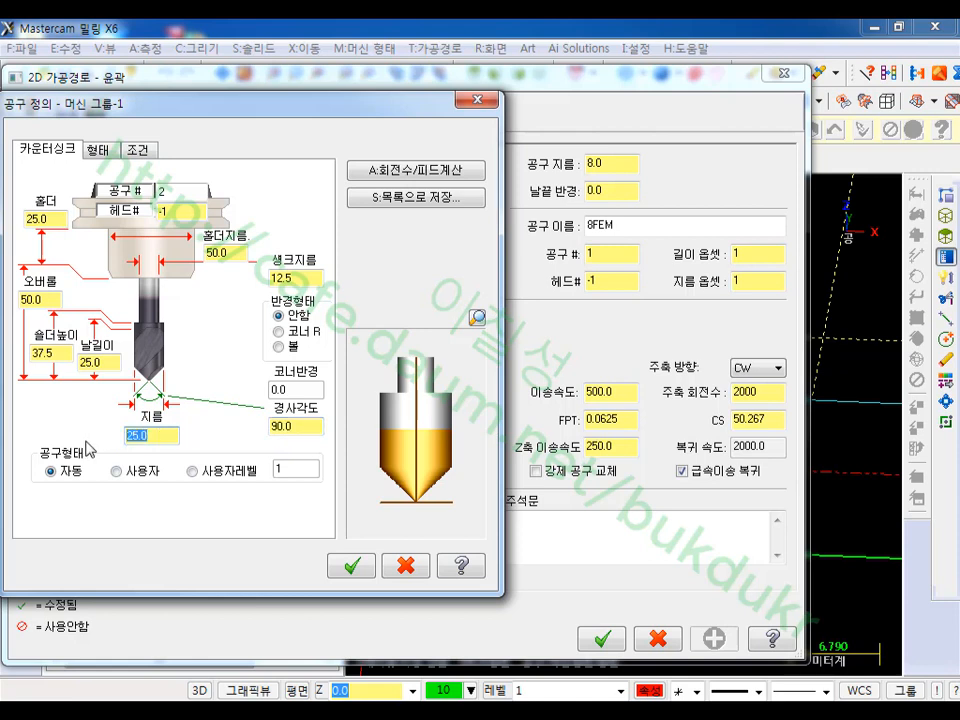
pyautogui.write('16')
pyautogui.press('Return')
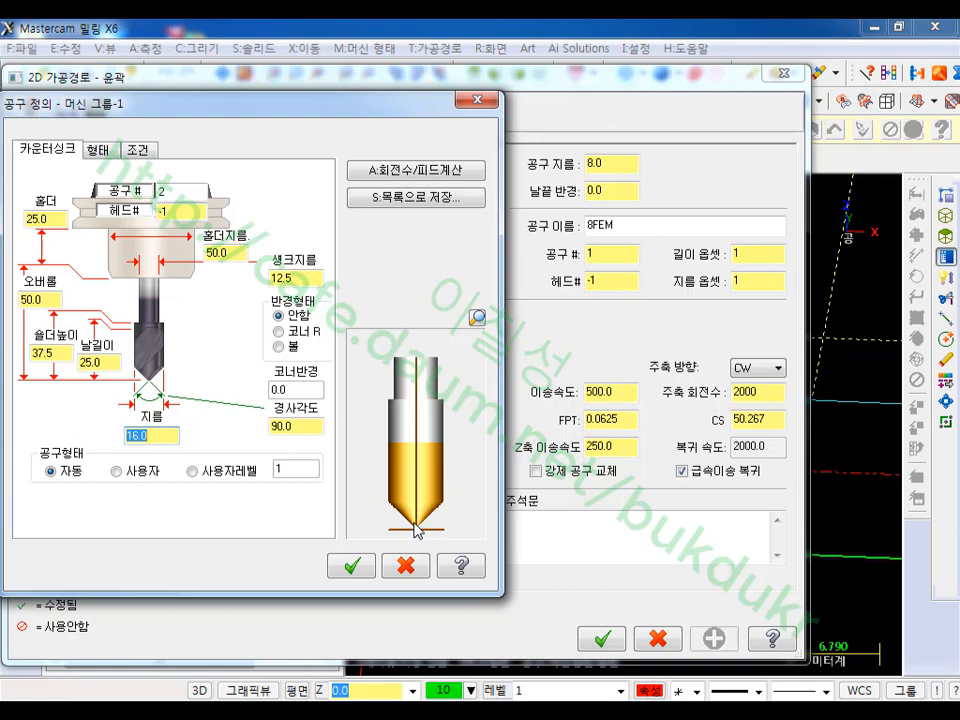
pyautogui.click(294, 426)
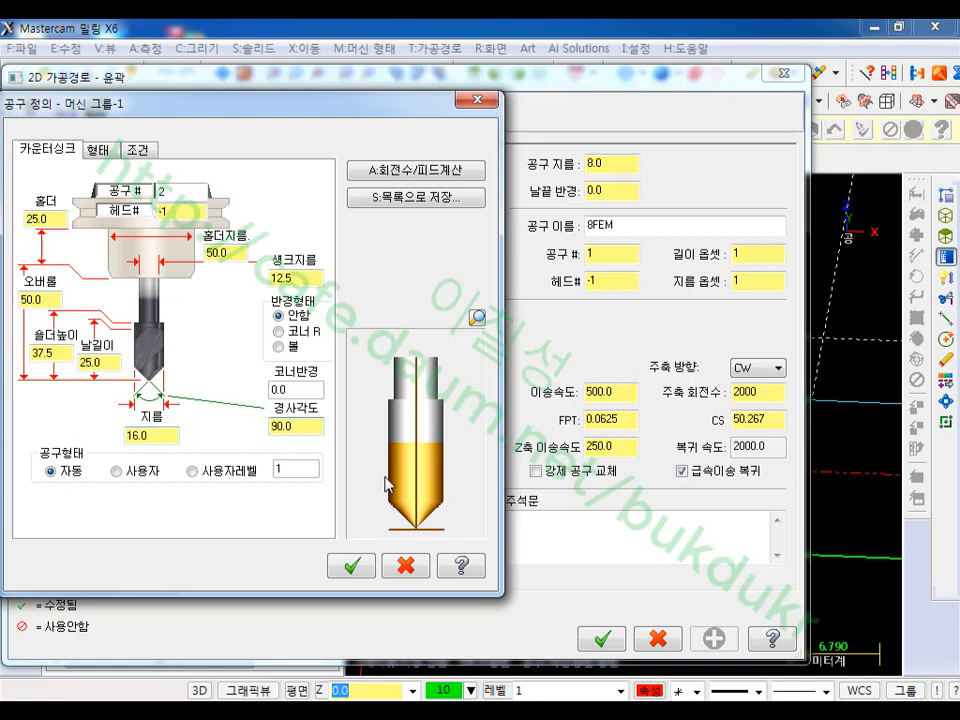
# Step: Name the new tool CHAMP C1 and enter CHAMP Z0 C1 as the operation comment
pyautogui.click(140, 150)
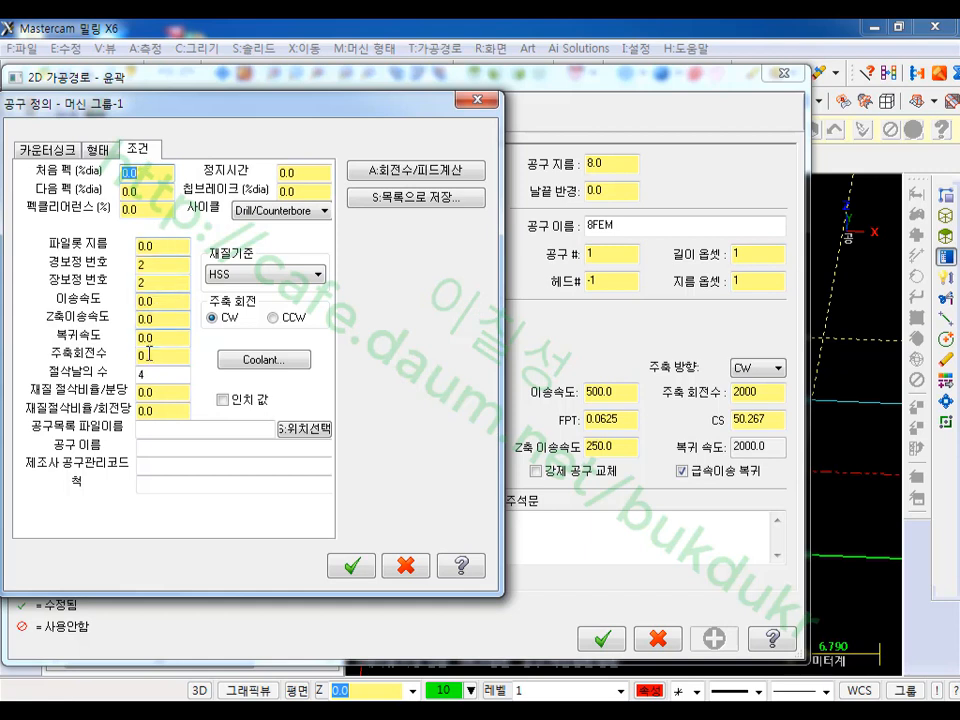
pyautogui.click(164, 451)
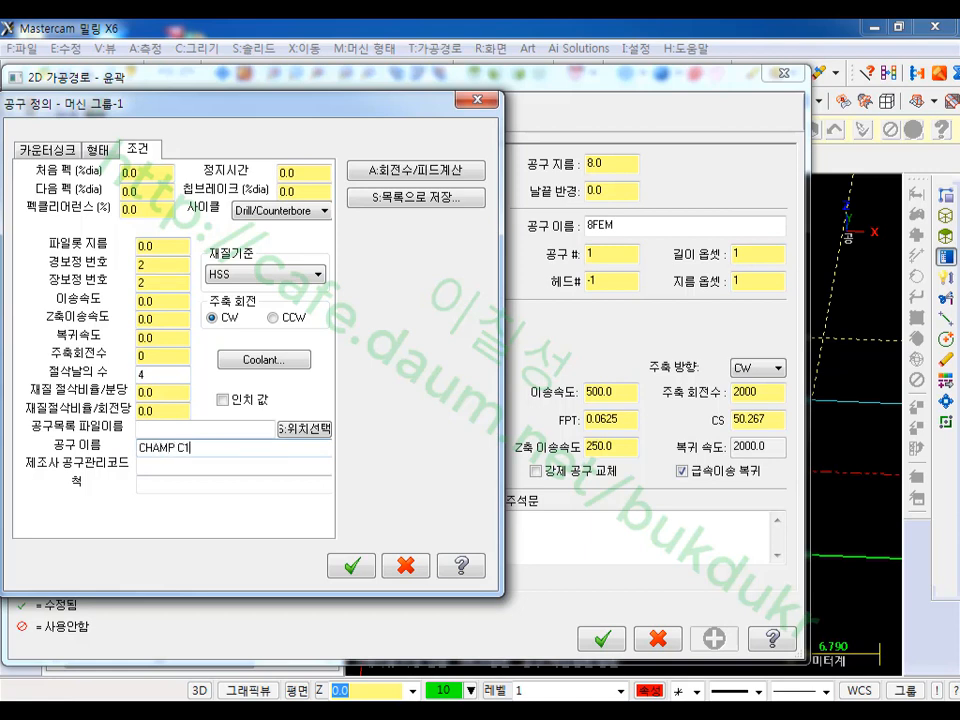
pyautogui.click(364, 568)
pyautogui.click(585, 545)
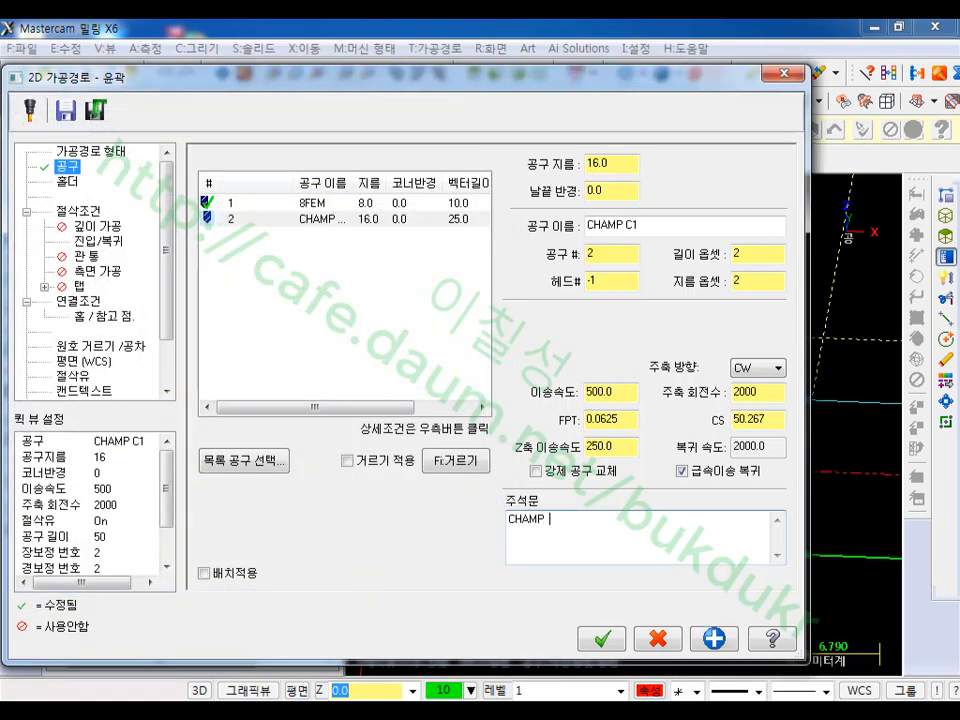
pyautogui.write('CHAMP Z0 C1')
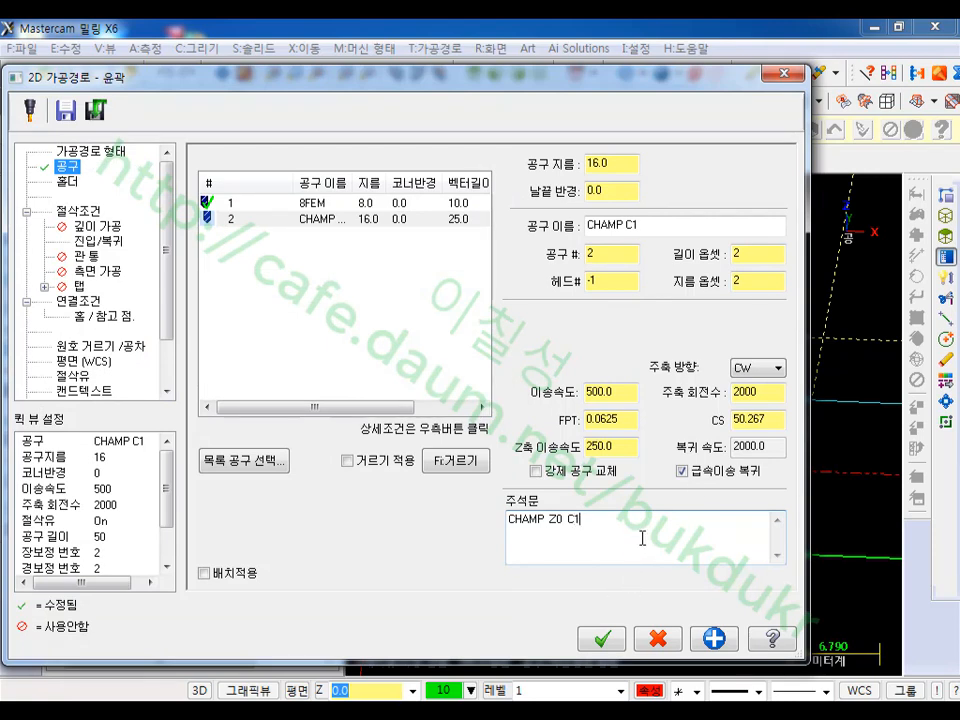
# Step: Set the contour's compensation type (보정 형태) to 안함 and disable lead-in/out (진입/복귀)
pyautogui.click(92, 213)
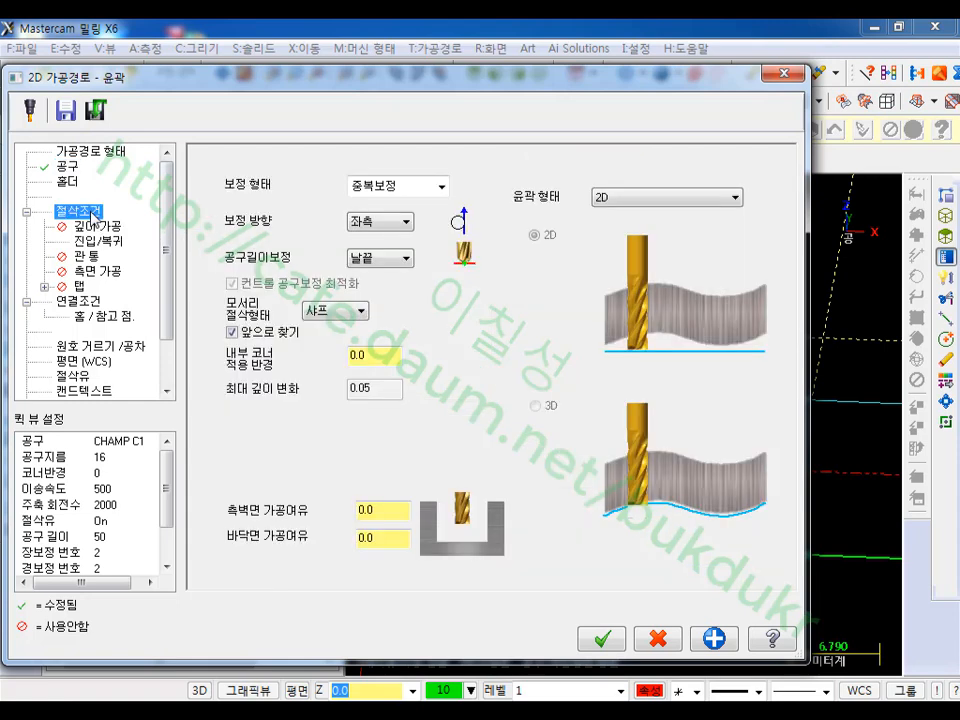
pyautogui.click(441, 187)
pyautogui.click(375, 266)
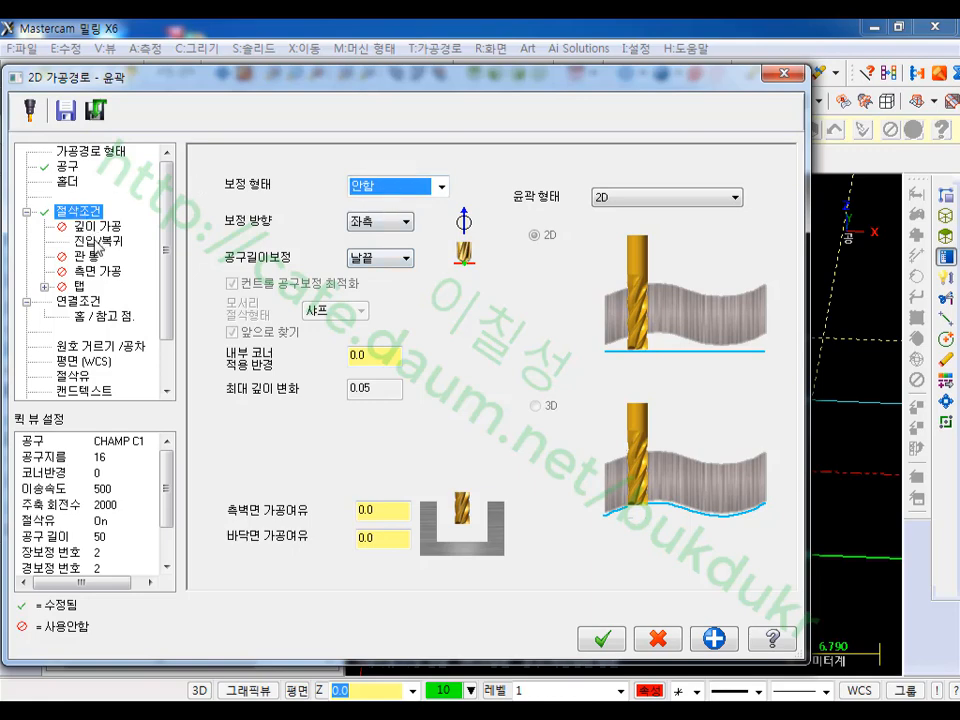
pyautogui.click(98, 241)
pyautogui.click(206, 157)
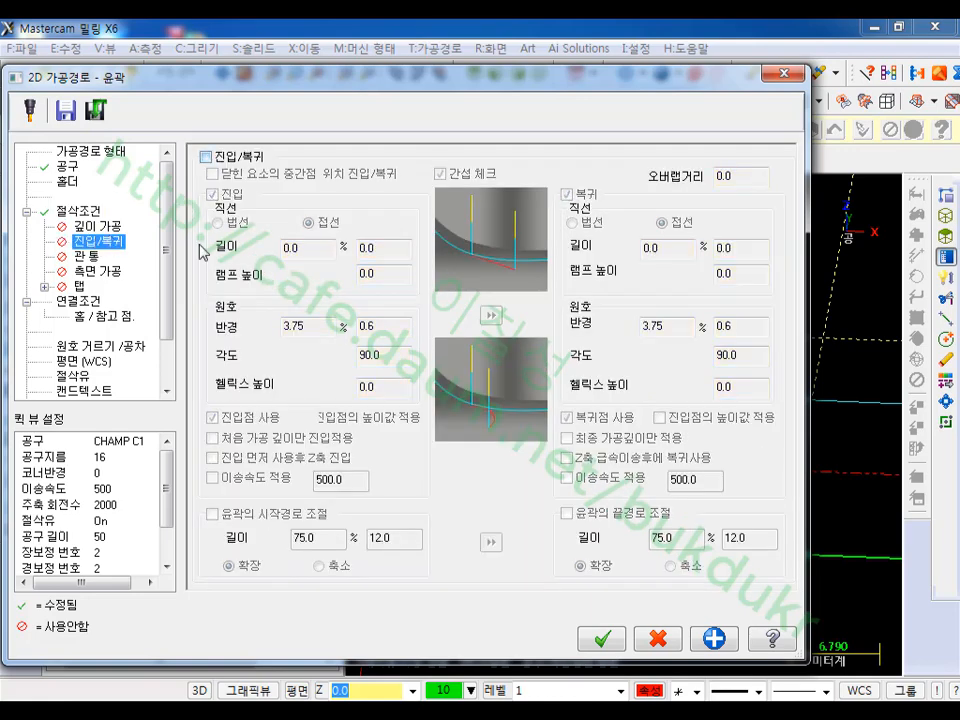
# Step: Keep the cutting depth (가공깊이) at 0.0 in the linking parameters and generate the chamfer toolpath
pyautogui.click(77, 301)
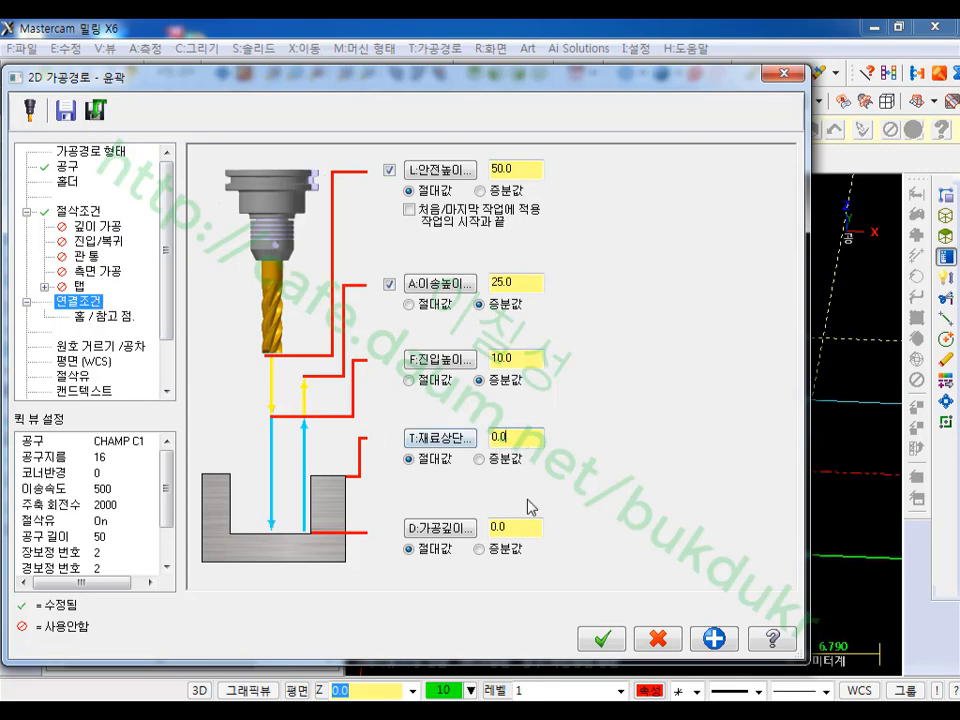
pyautogui.click(518, 528)
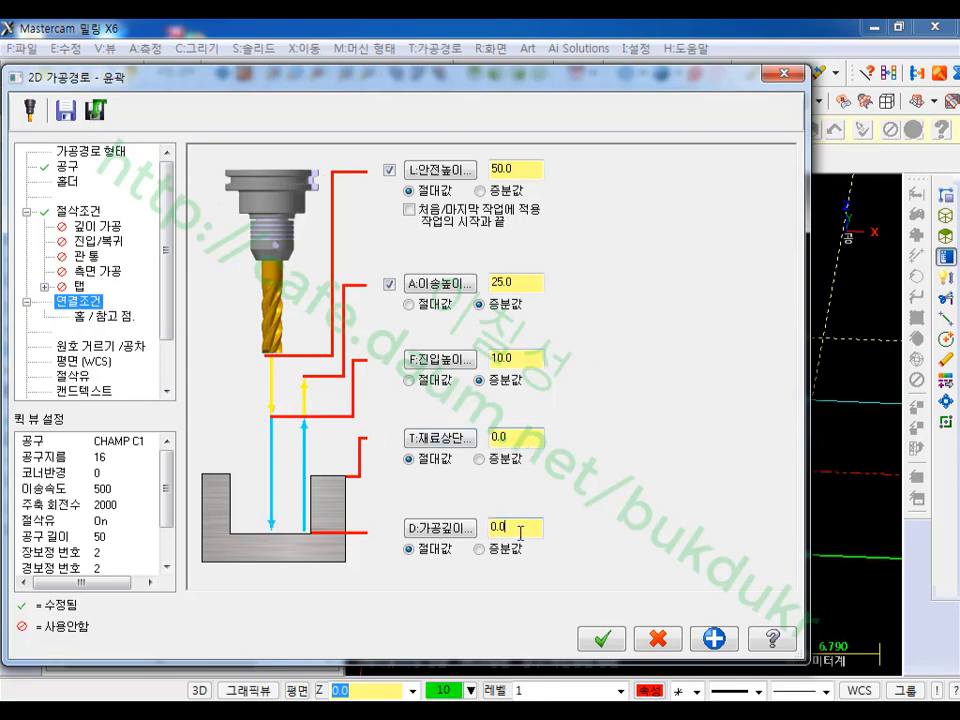
pyautogui.click(612, 645)
# Step: Backplot the chamfer contour toolpath to examine the tool tip's position along the slot's centre line
pyautogui.scroll(-7, 608, 484)
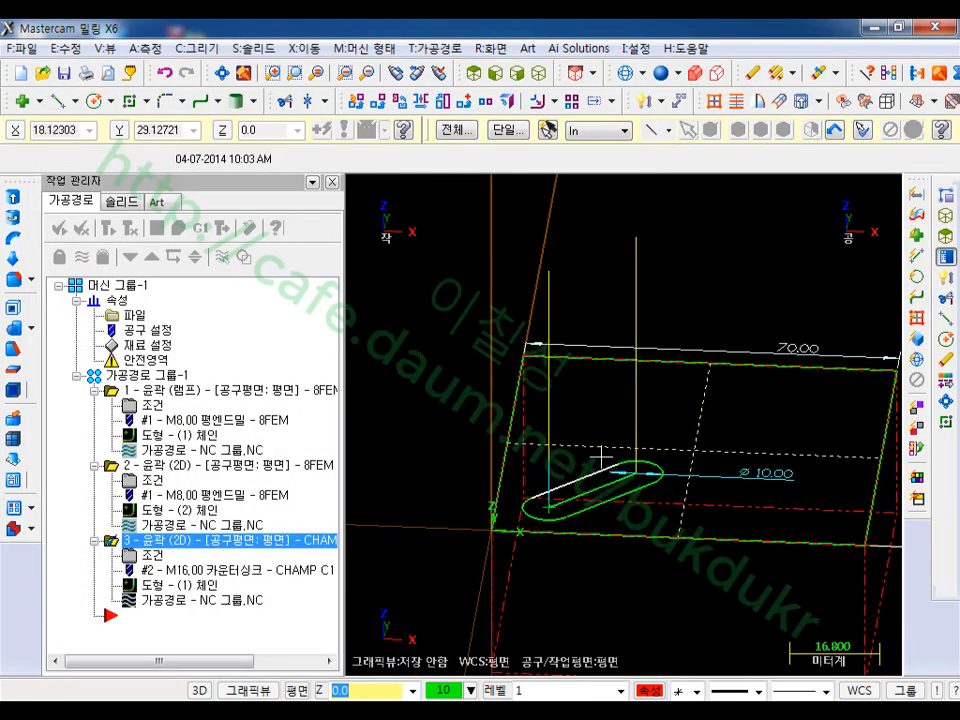
pyautogui.scroll(3, 600, 457)
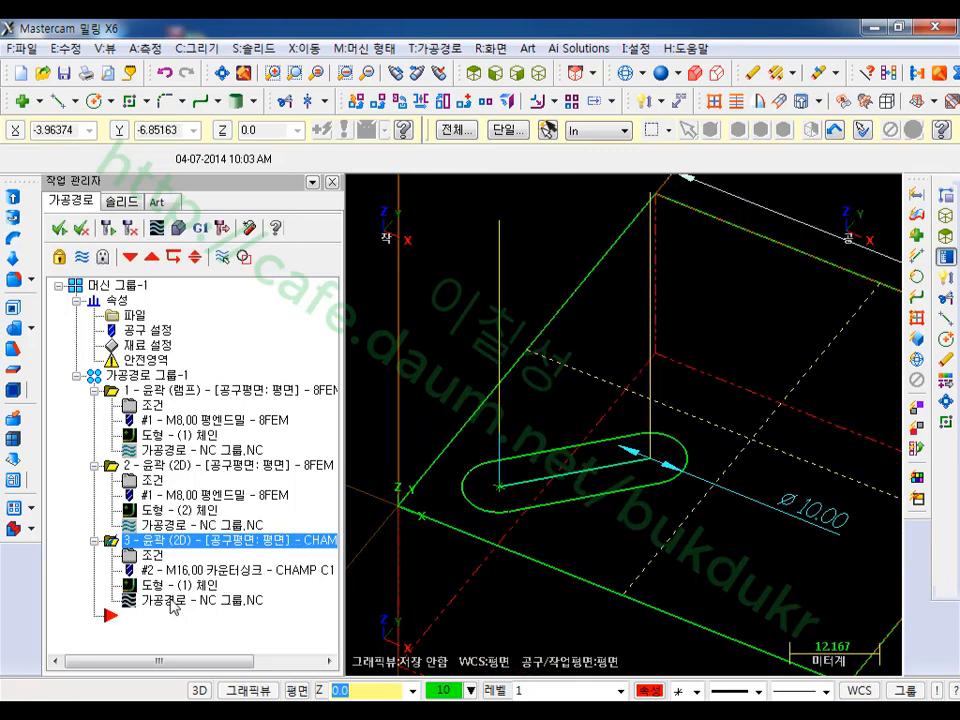
pyautogui.click(157, 228)
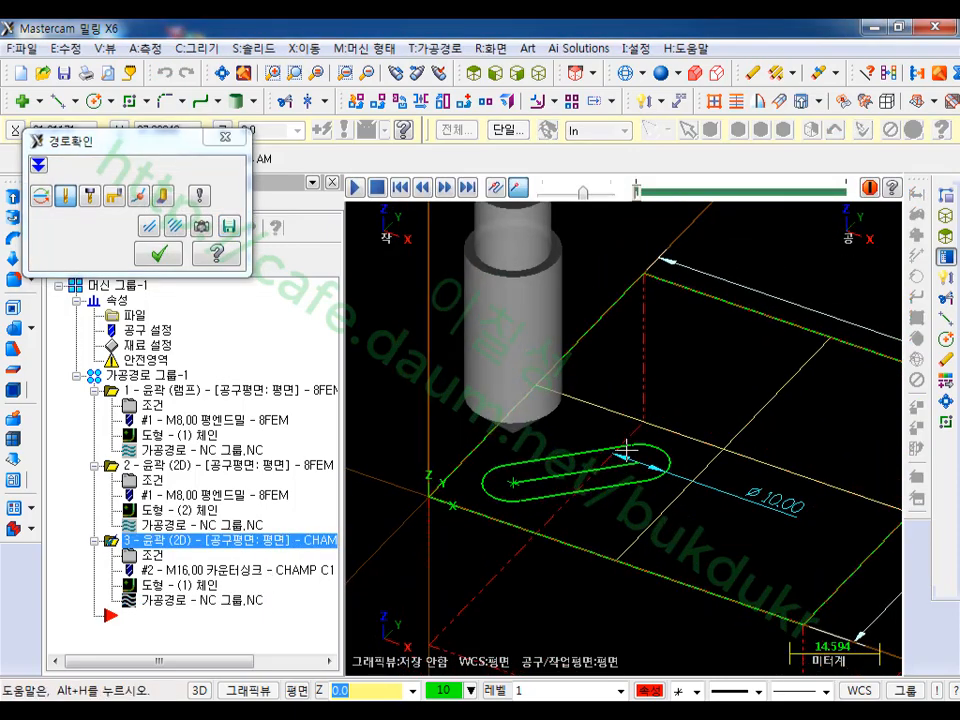
pyautogui.scroll(5, 553, 429)
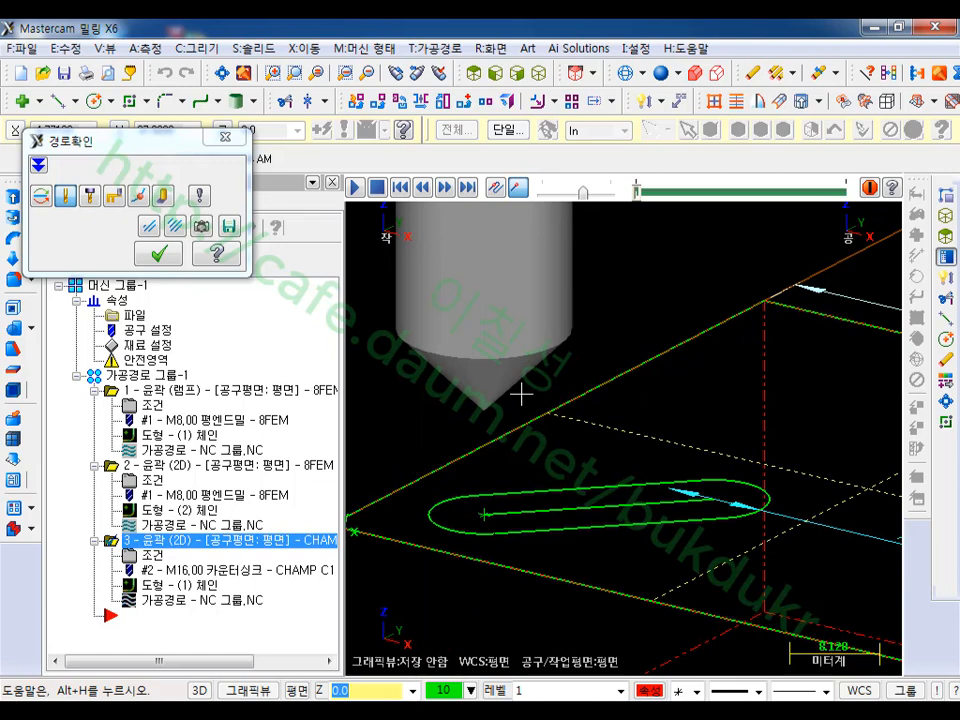
pyautogui.scroll(3, 485, 508)
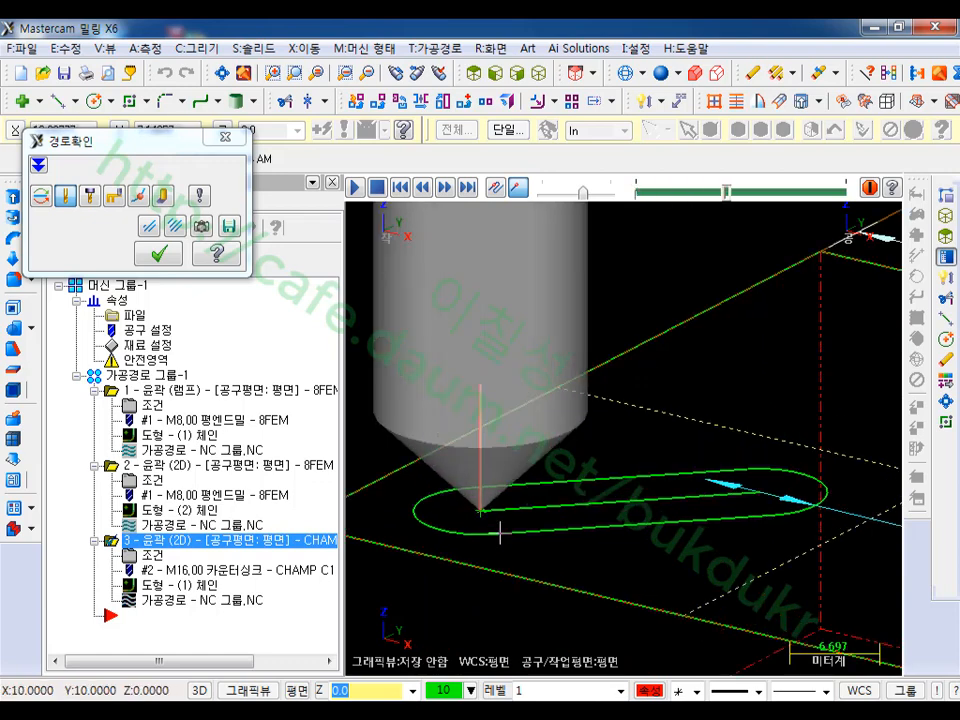
pyautogui.scroll(-1, 553, 594)
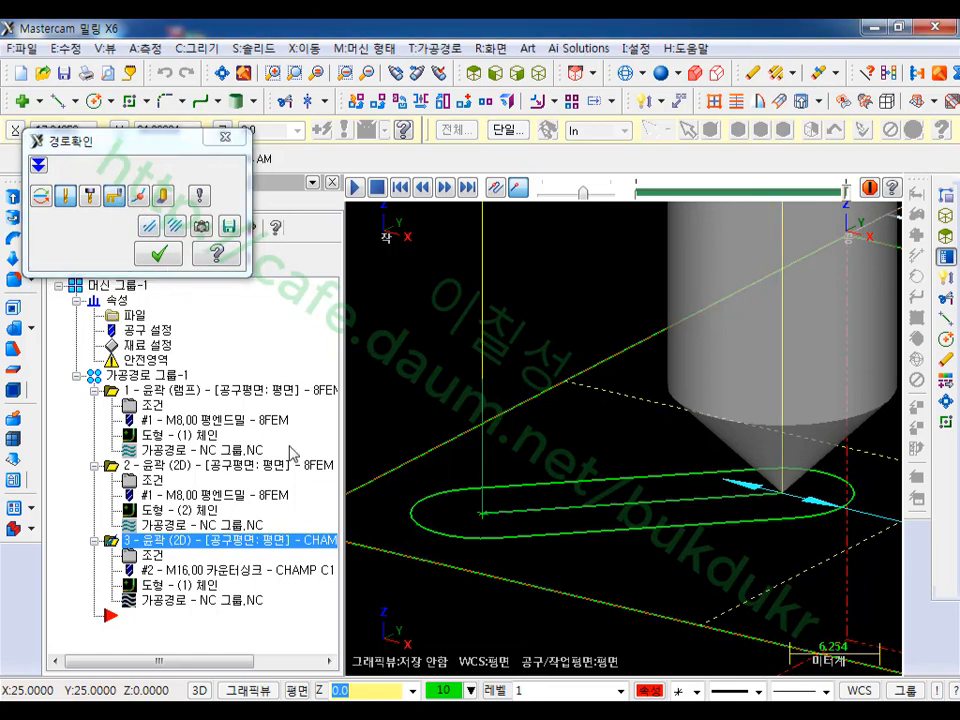
pyautogui.scroll(-1, 504, 564)
pyautogui.click(401, 188)
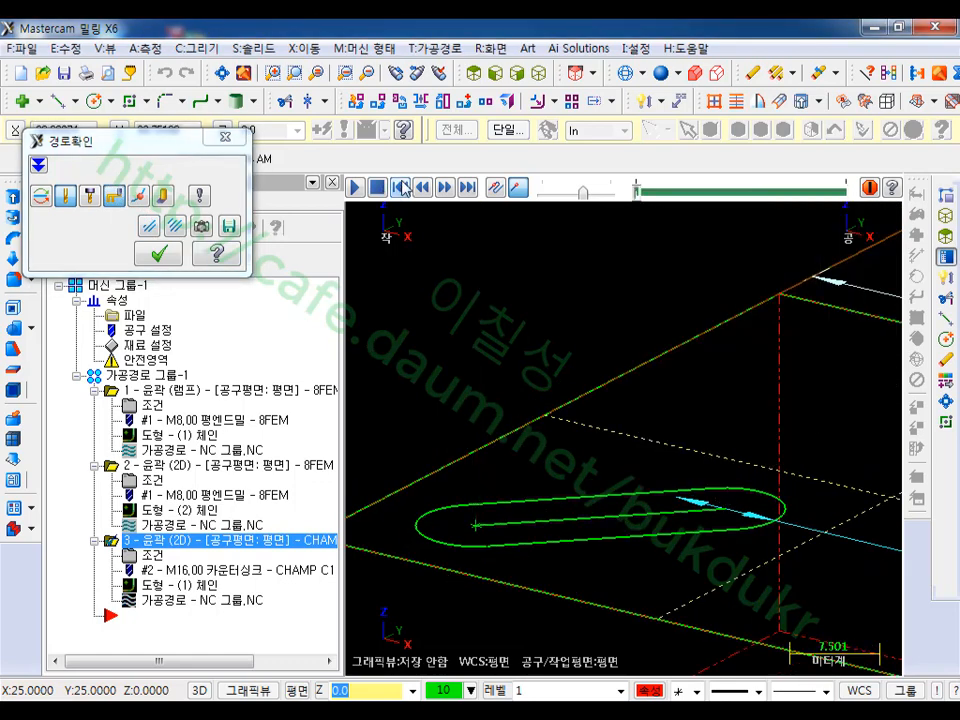
pyautogui.click(356, 189)
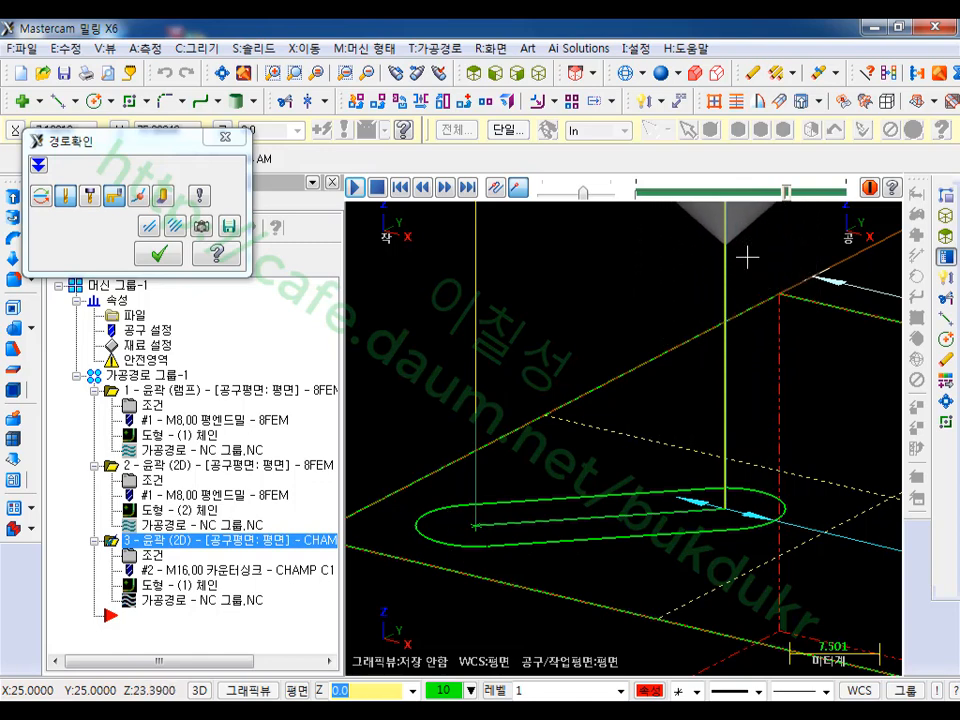
pyautogui.click(160, 256)
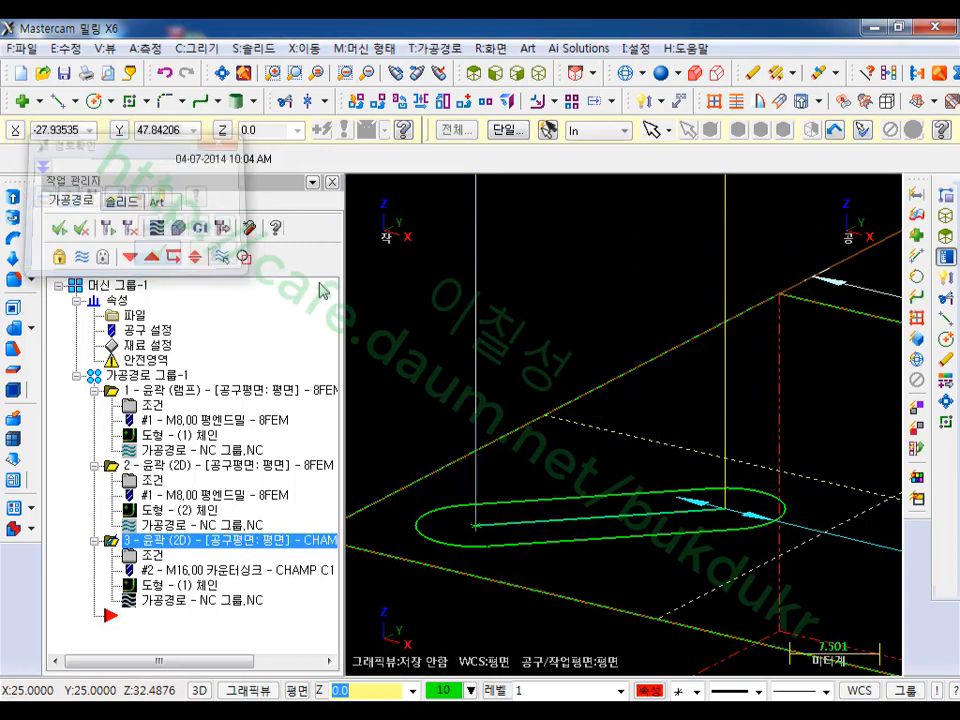
# Step: Set the chamfer contour's cutting depth (가공깊이) to -6 and regenerate its toolpath
pyautogui.scroll(4, 460, 552)
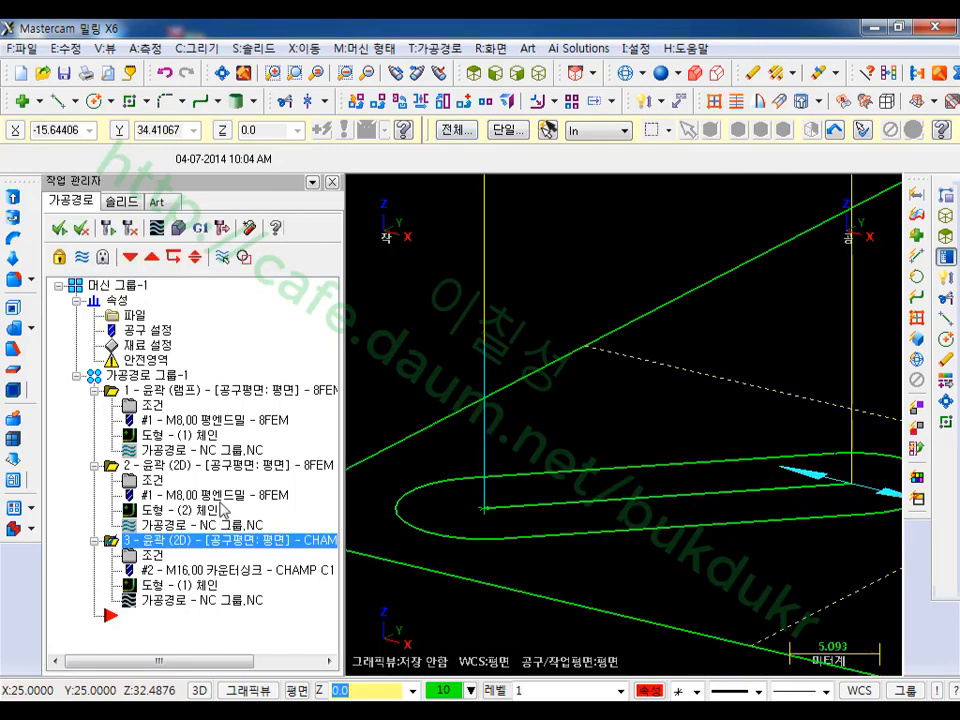
pyautogui.click(150, 555)
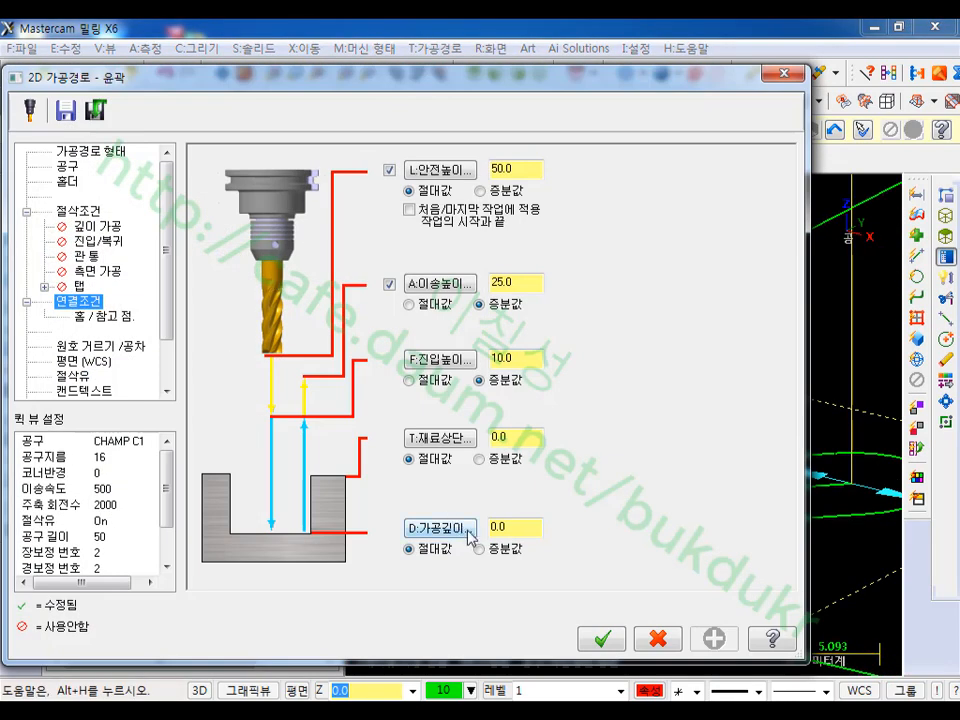
pyautogui.click(500, 527)
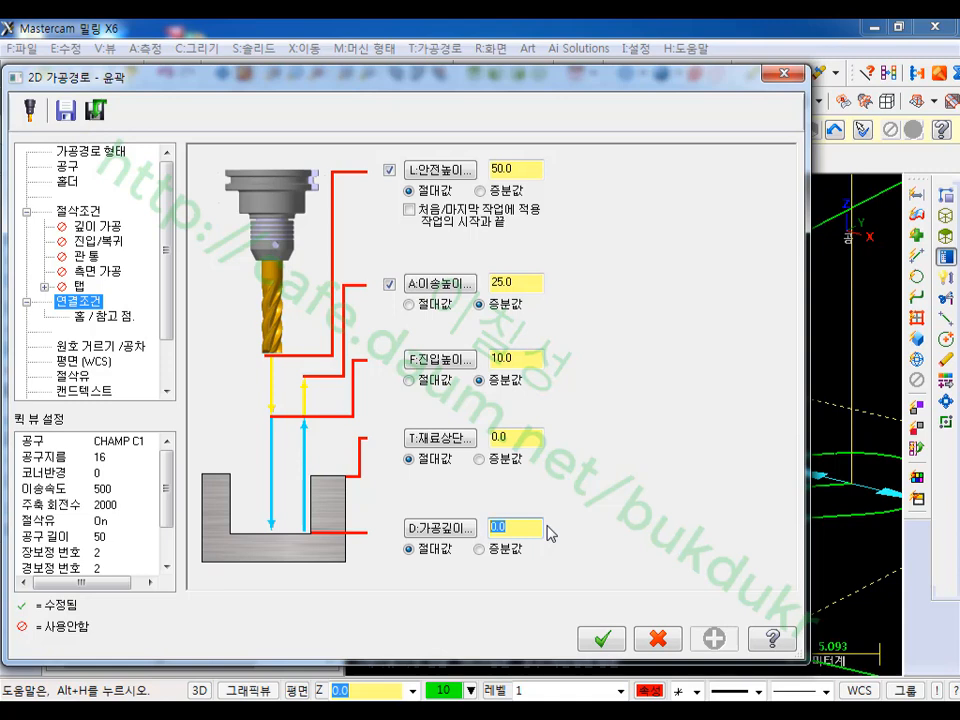
pyautogui.write('-6')
pyautogui.press('Return')
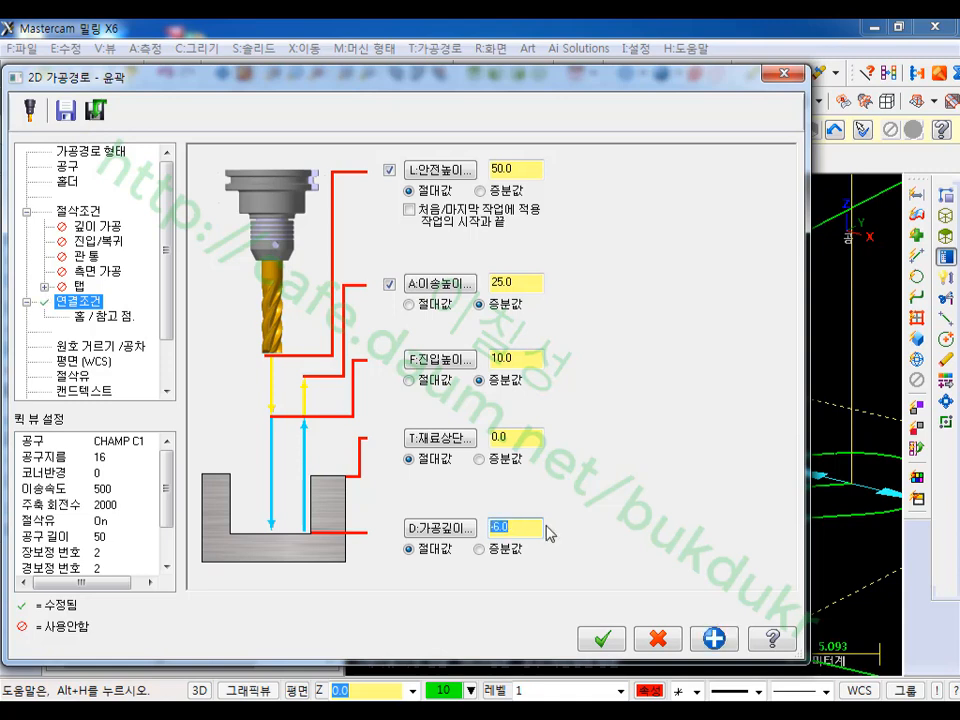
pyautogui.click(520, 524)
pyautogui.press('BackSpace')
pyautogui.click(601, 638)
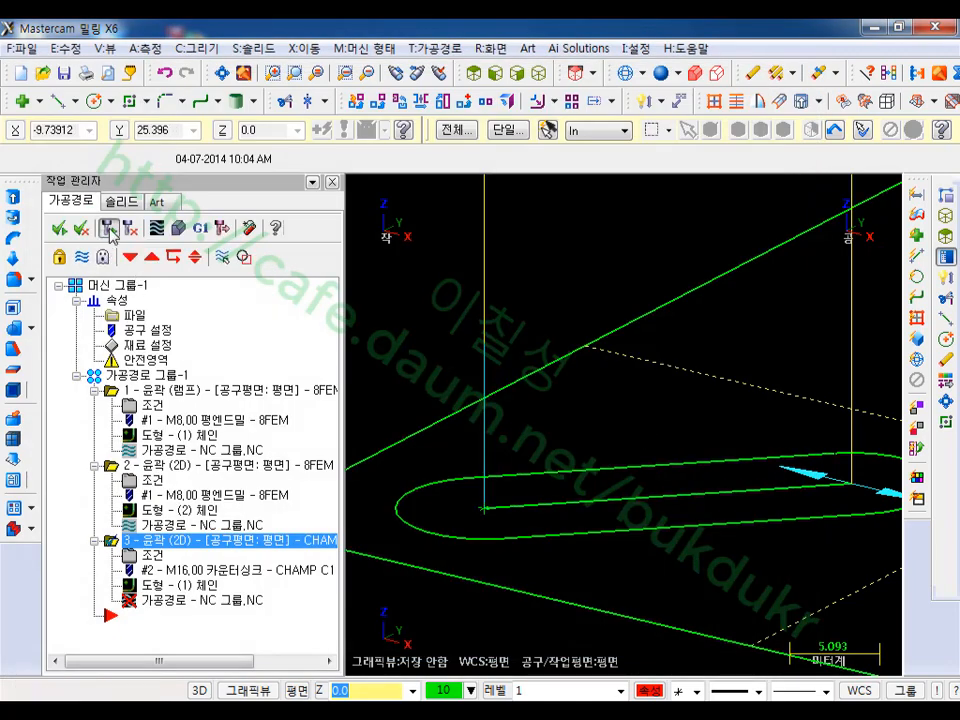
pyautogui.click(107, 230)
# Step: Backplot the chamfer contour toolpath and step the tool to its cutting depth at the start of the slot's centre line
pyautogui.scroll(-4, 570, 366)
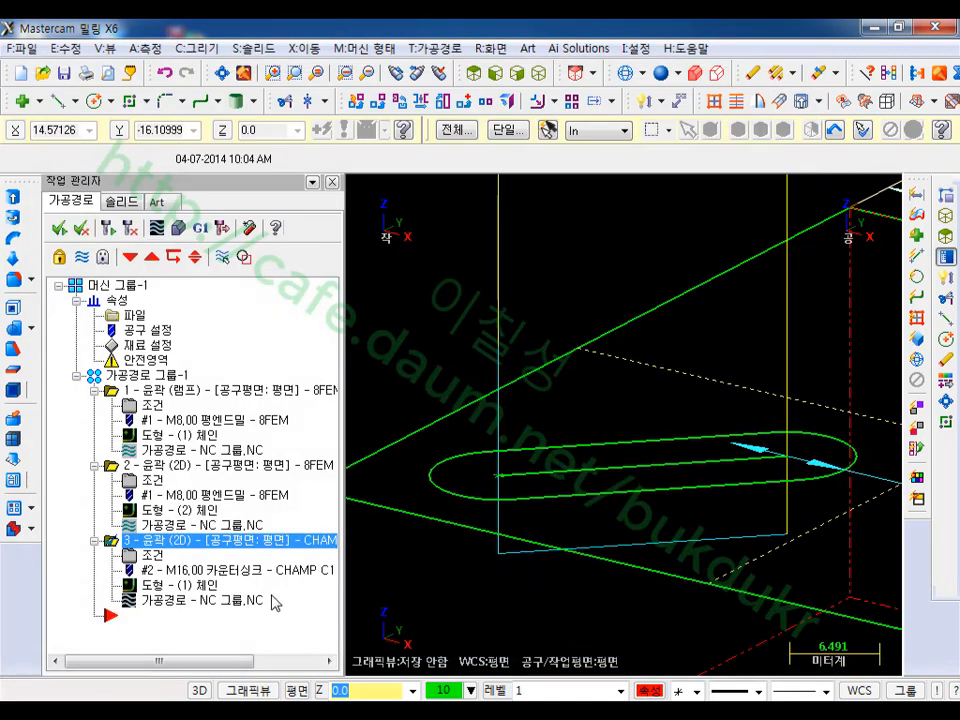
pyautogui.click(156, 605)
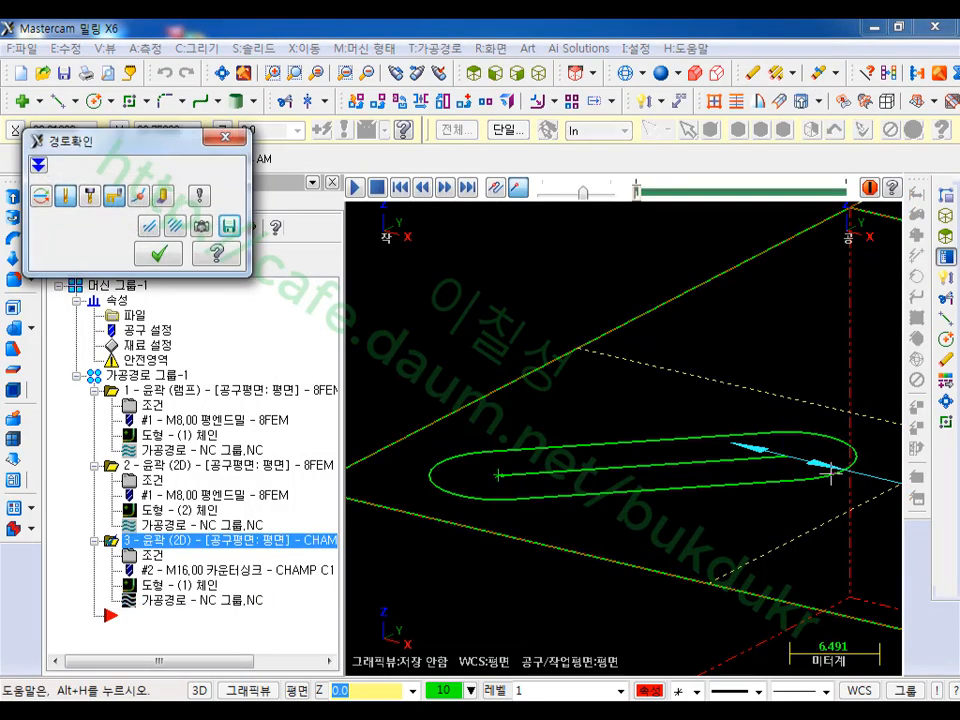
pyautogui.press('s')
pyautogui.press('s')
pyautogui.press('s')
pyautogui.scroll(-1, 727, 490)
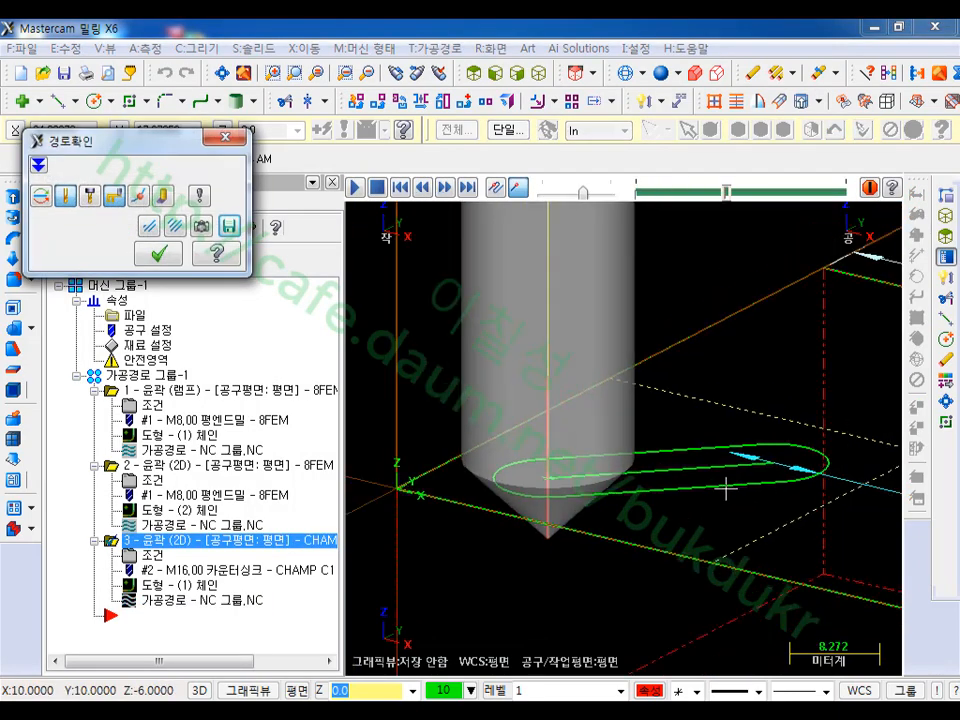
# Step: Examine from several angles how the countersink's cone meets the slot edges, and close the backplot
pyautogui.moveTo(770, 441); pyautogui.dragTo(652, 460, button='middle')
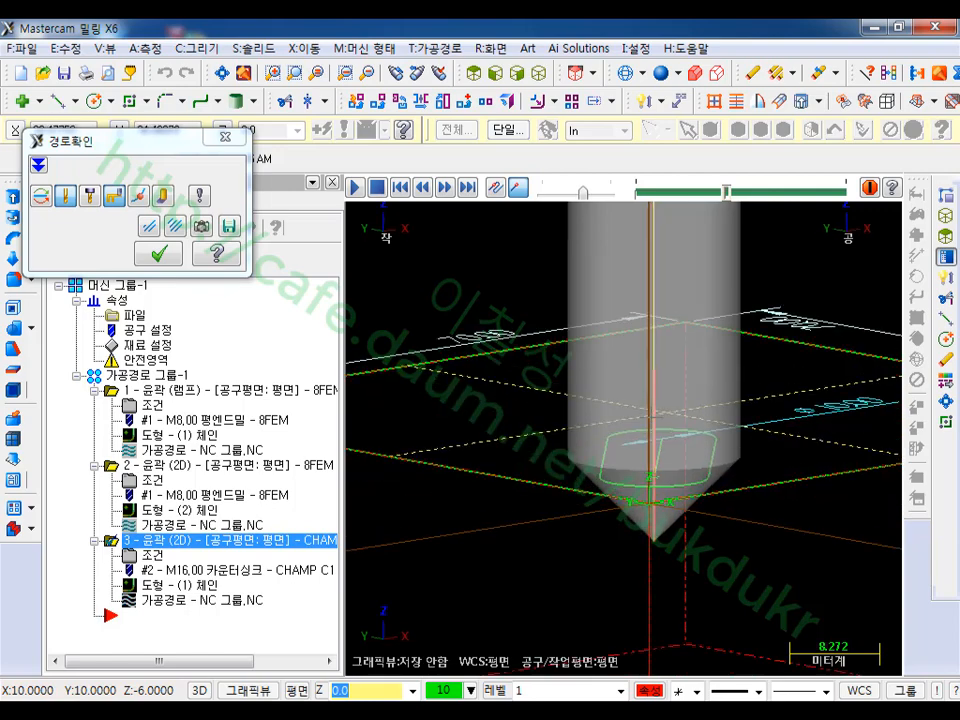
pyautogui.scroll(3, 655, 463)
pyautogui.scroll(2, 744, 466)
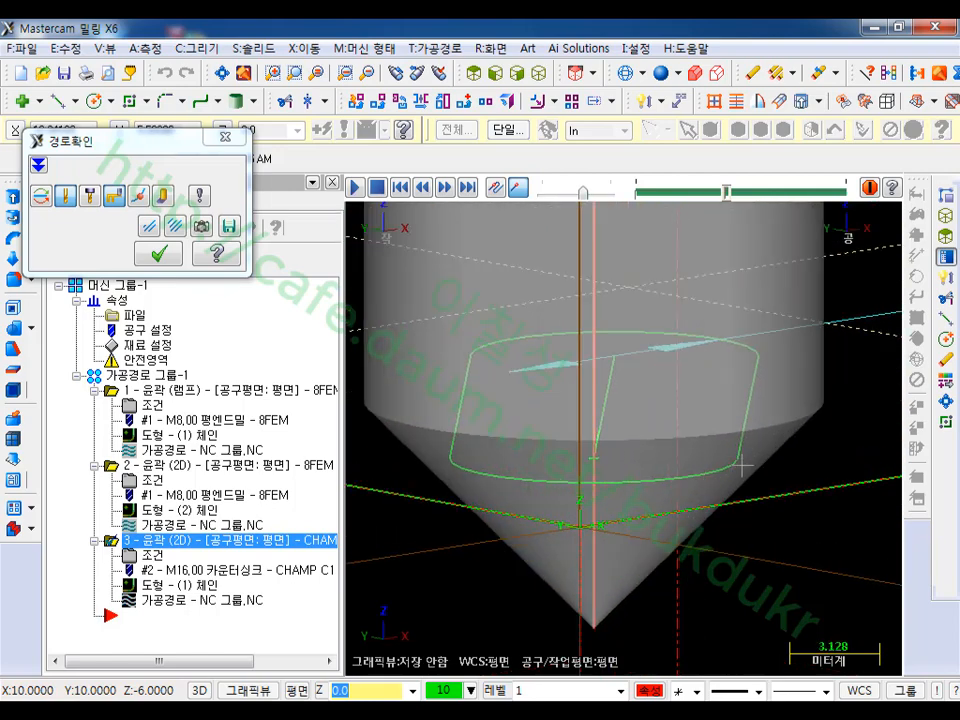
pyautogui.scroll(-2, 560, 428)
pyautogui.moveTo(558, 427); pyautogui.dragTo(660, 465, button='middle')
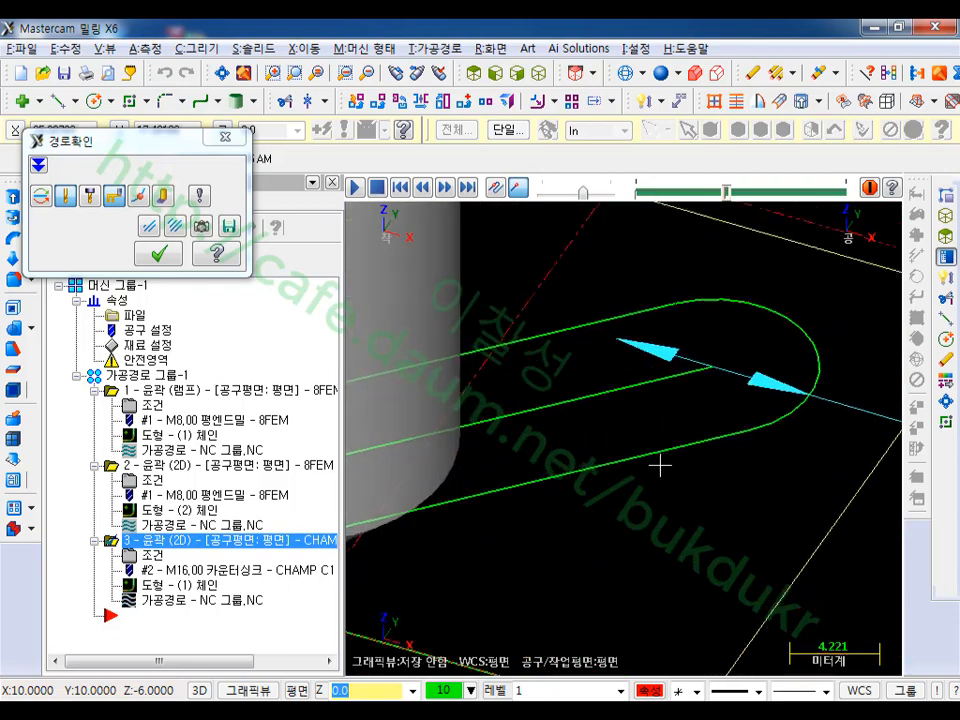
pyautogui.scroll(-2, 803, 552)
pyautogui.scroll(-2, 803, 552)
pyautogui.click(158, 253)
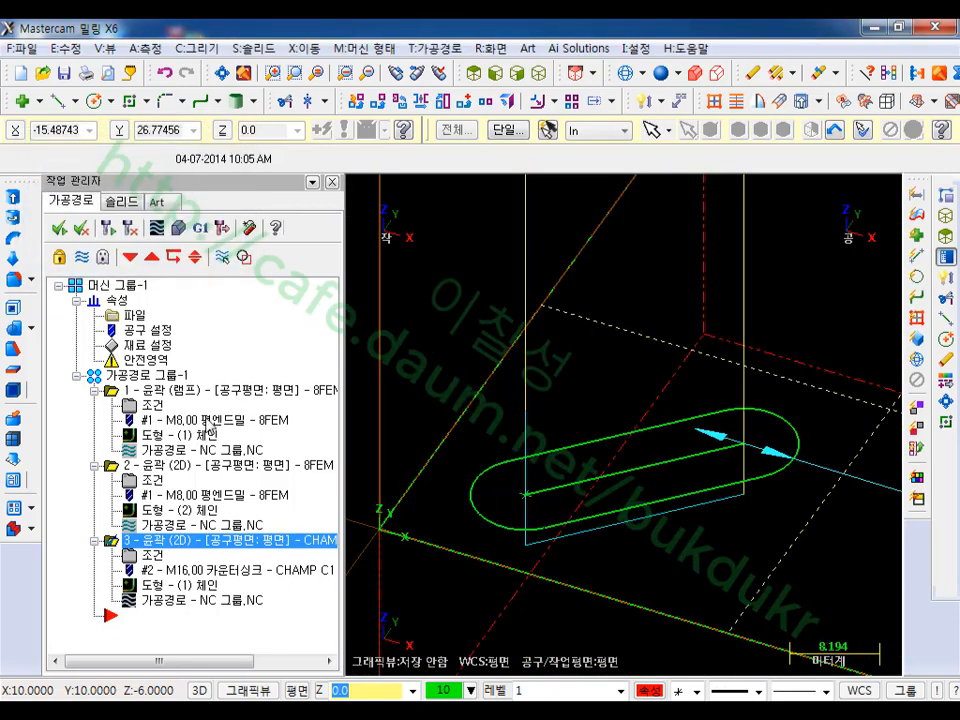
# Step: Run the solid verification (모의가공) of the whole toolpath group with stop at tool change (공구교체시 정지) enabled
pyautogui.click(130, 375)
pyautogui.click(178, 228)
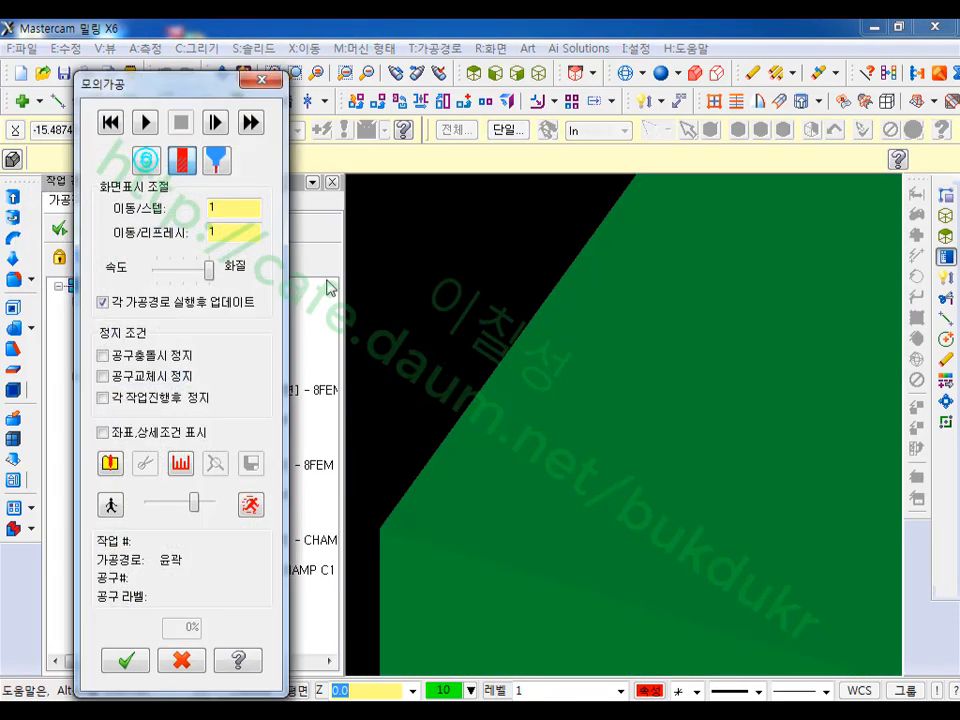
pyautogui.click(102, 377)
pyautogui.click(146, 122)
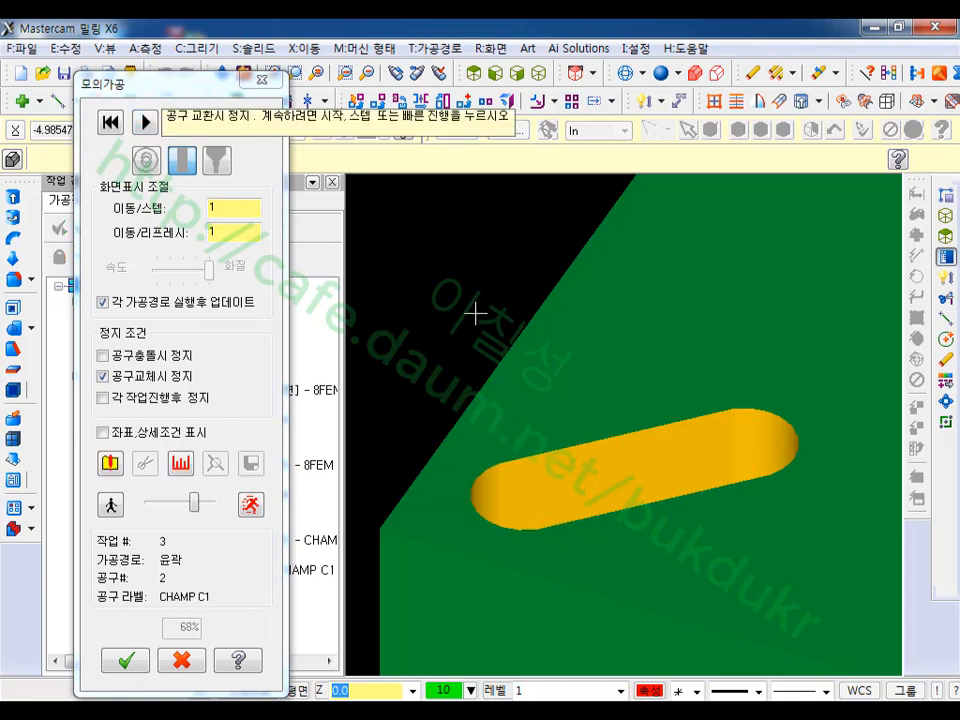
# Step: Lower the simulation speed and continue the verification with the CHAMP C1 chamfer operation
pyautogui.moveTo(476, 313); pyautogui.dragTo(620, 485, button='middle')
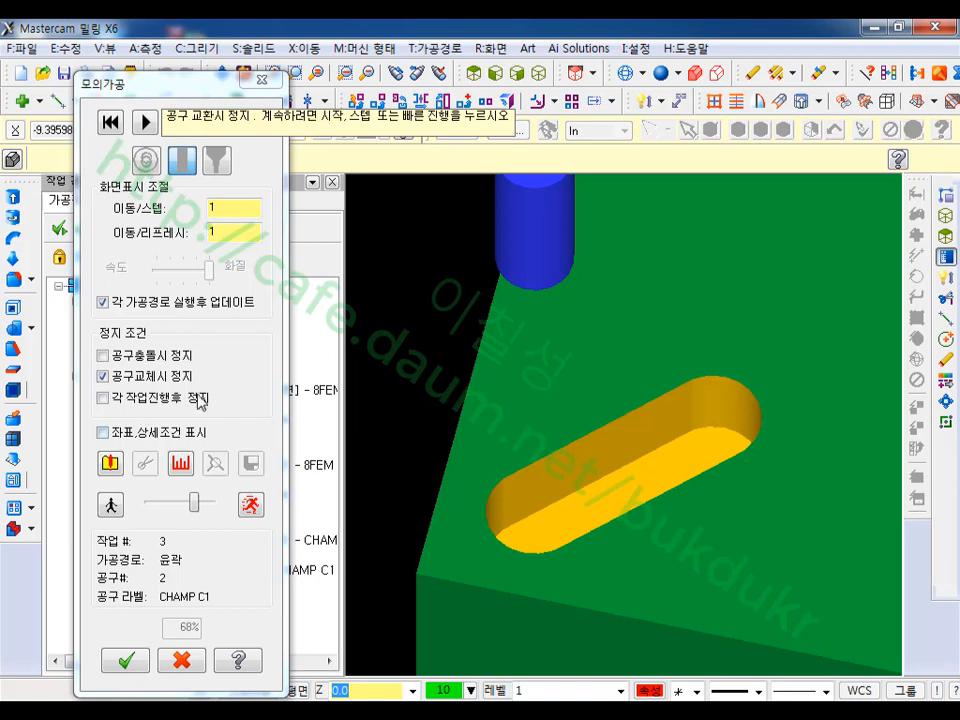
pyautogui.moveTo(194, 503); pyautogui.dragTo(185, 502)
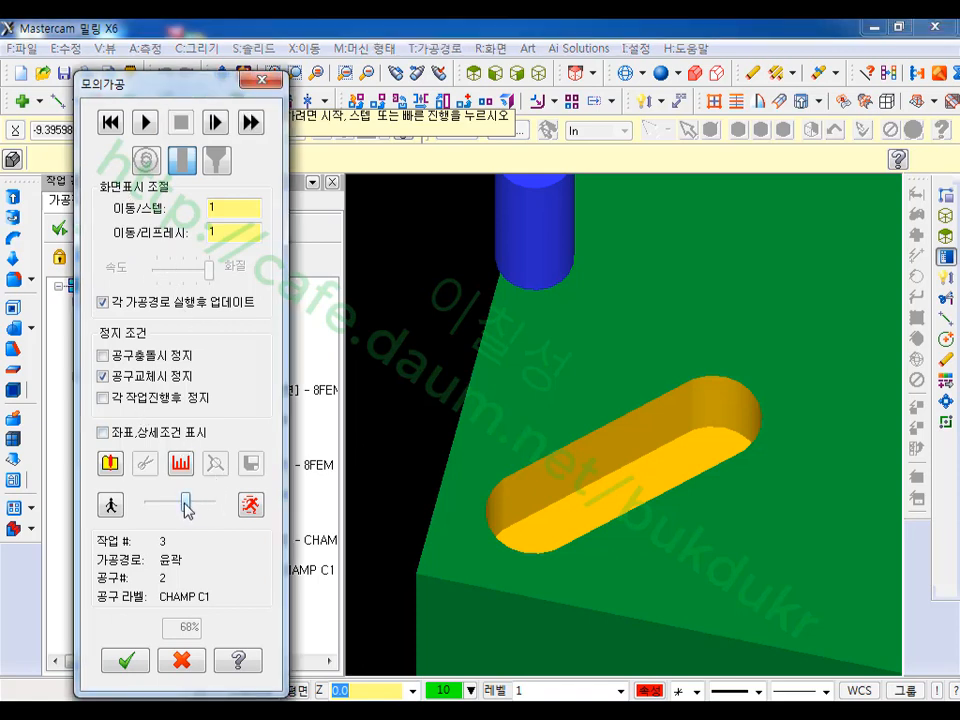
pyautogui.click(146, 122)
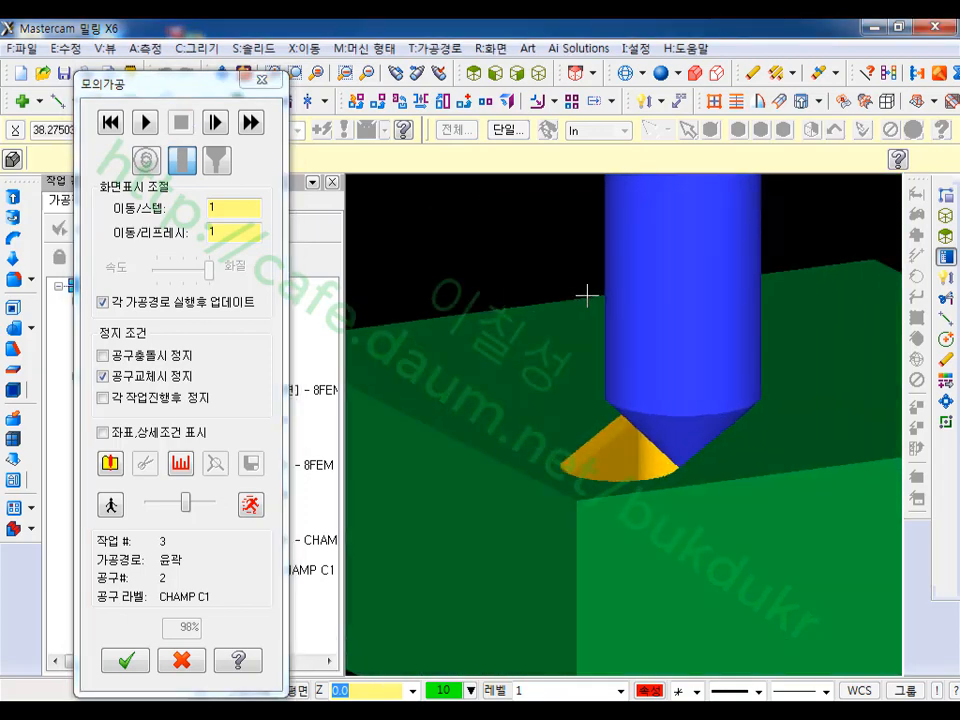
# Step: Examine from several angles how the conical part of the tool cuts the slot's upper edges in the verification
pyautogui.scroll(7, 666, 380)
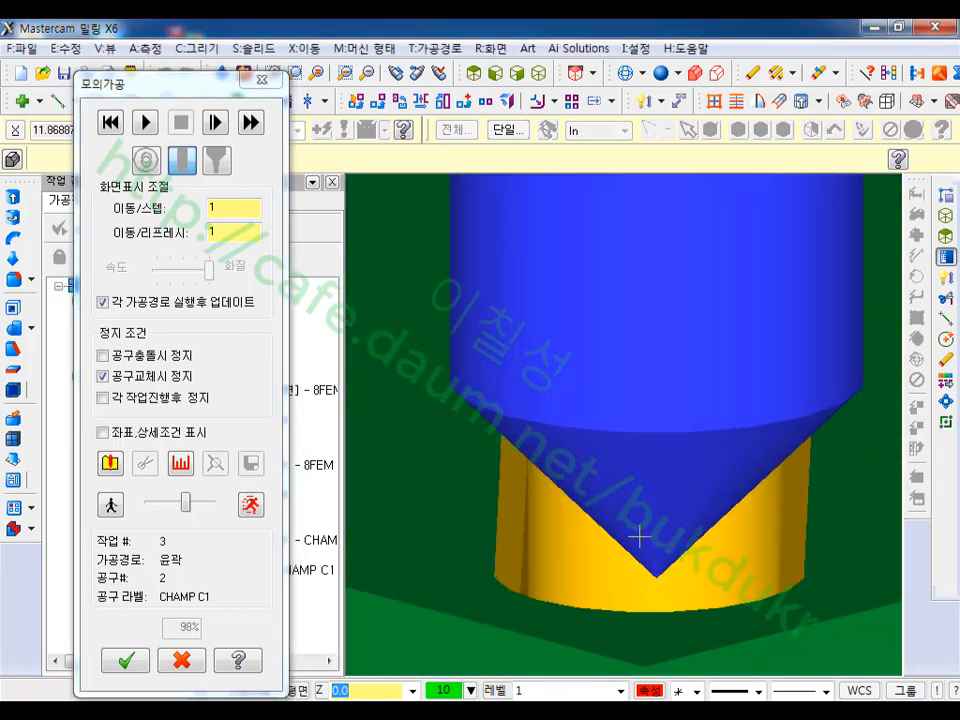
pyautogui.hotkey('alt', 'Up')
pyautogui.hotkey('alt', 'Up')
pyautogui.moveTo(657, 497); pyautogui.dragTo(617, 516, button='middle')
pyautogui.scroll(3, 739, 503)
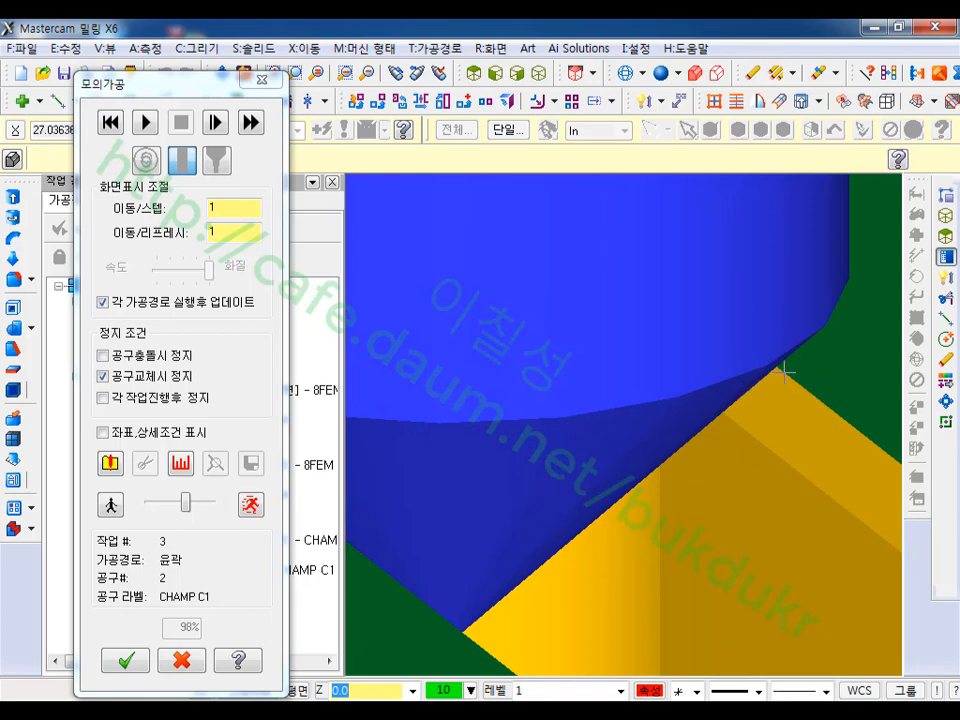
pyautogui.scroll(-4, 486, 315)
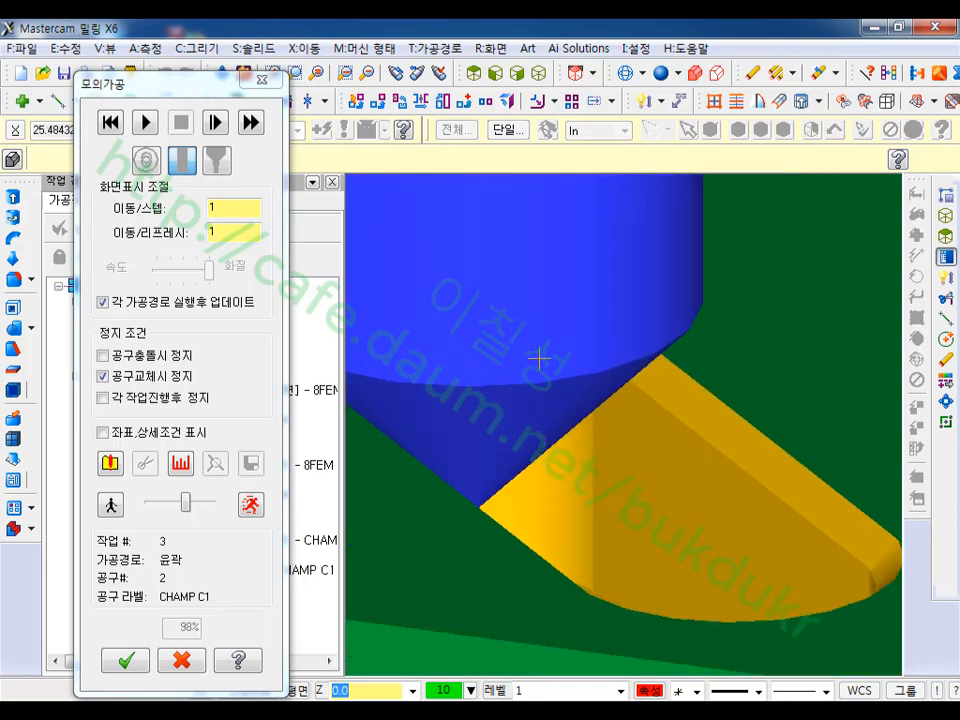
pyautogui.moveTo(539, 358); pyautogui.dragTo(616, 346, button='middle')
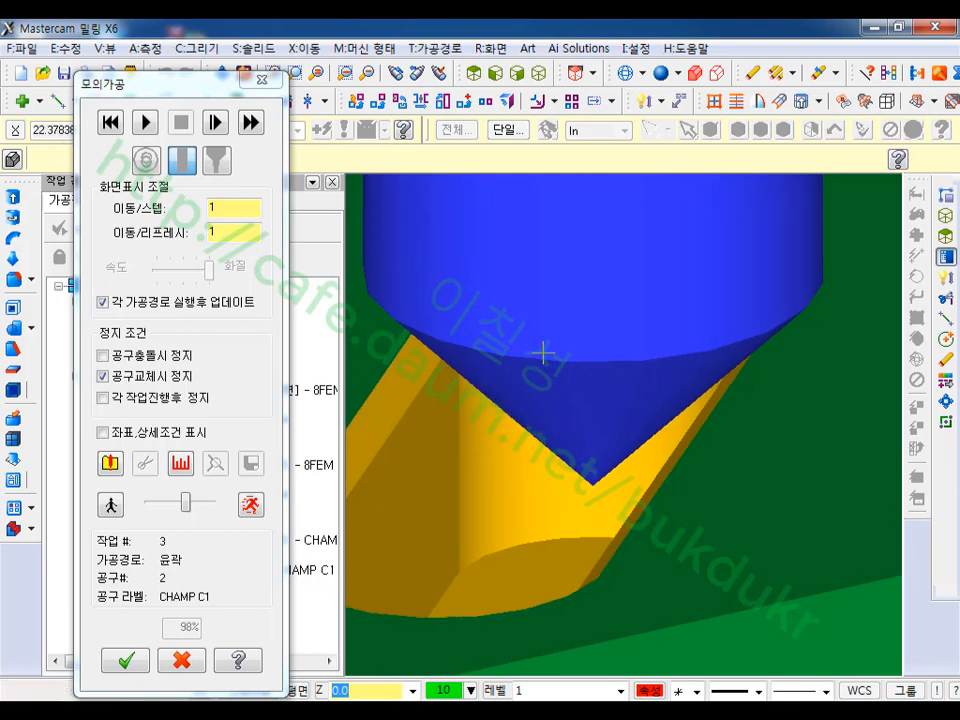
pyautogui.moveTo(543, 353); pyautogui.dragTo(551, 413, button='middle')
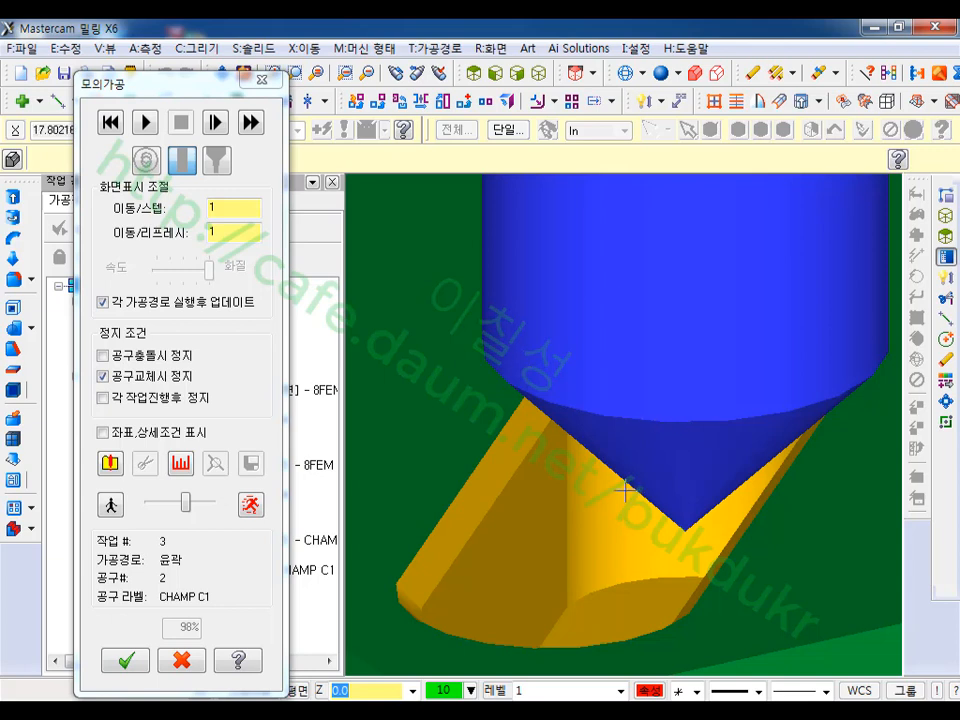
pyautogui.scroll(-1, 606, 400)
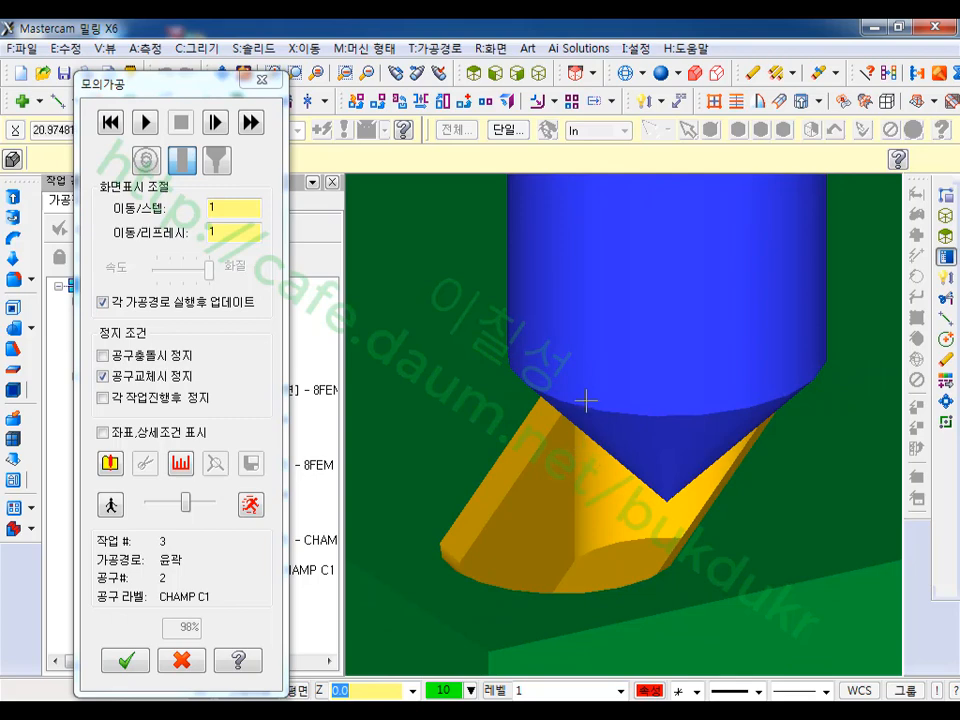
pyautogui.moveTo(585, 401); pyautogui.dragTo(613, 324, button='middle')
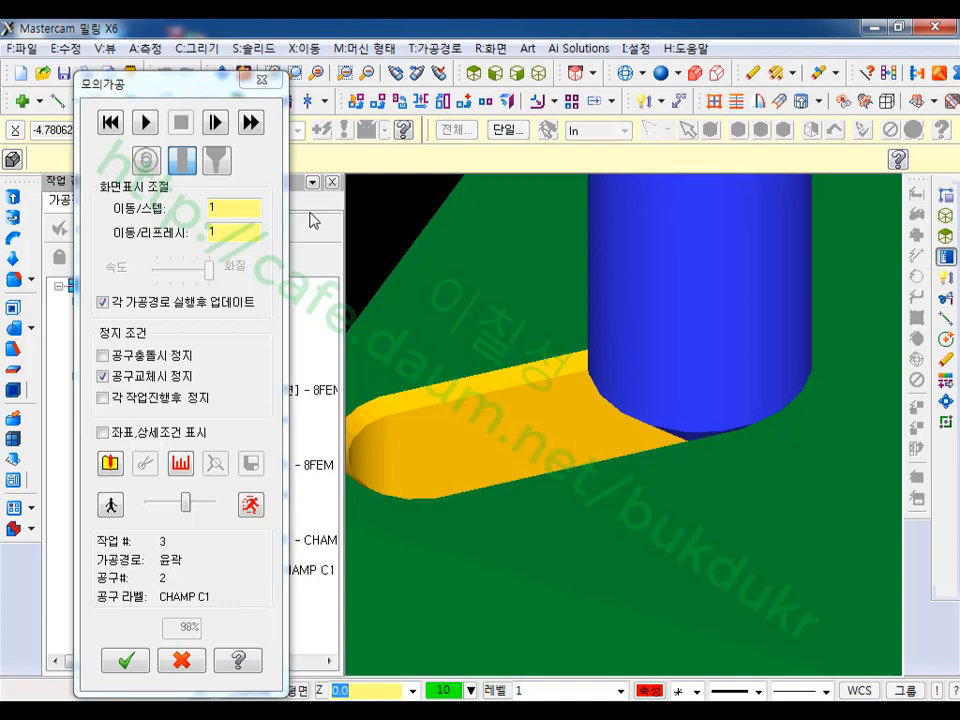
# Step: Restart the verification with colour change at tool change (공구교체시 색상변경) enabled in its options
pyautogui.click(113, 125)
pyautogui.click(111, 463)
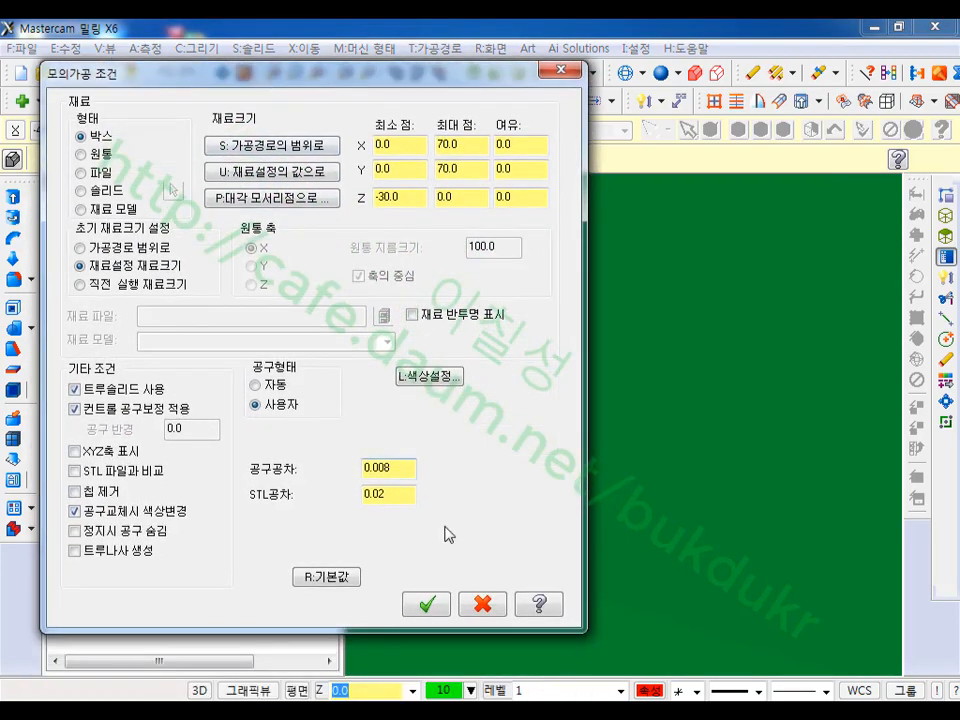
pyautogui.click(425, 665)
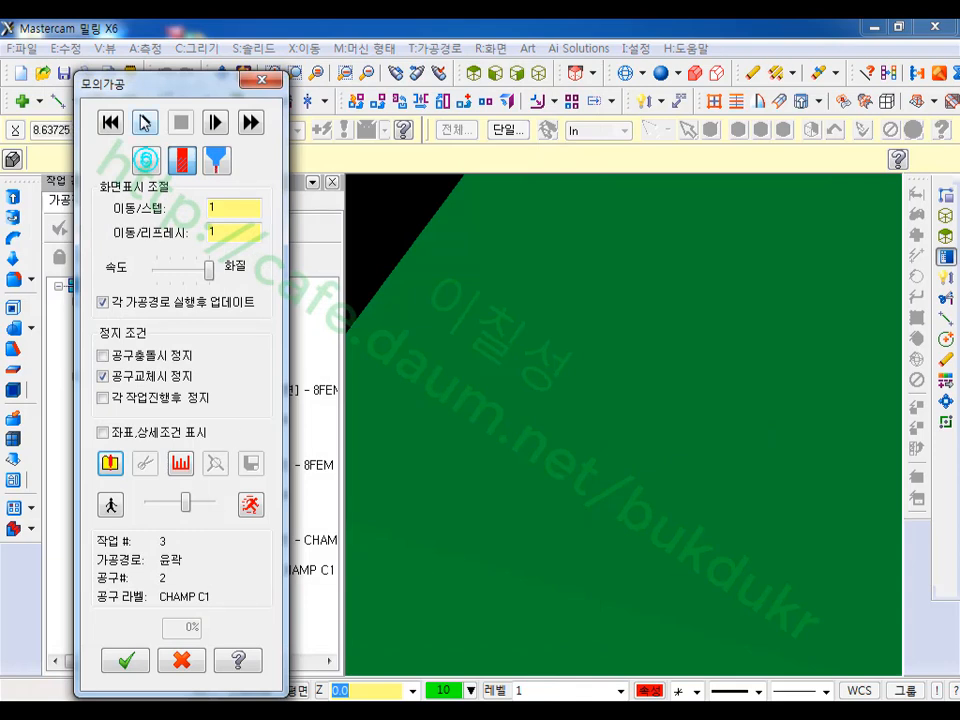
# Step: Disable stop at tool change (공구교체시 정지) and run the whole verification at maximum speed
pyautogui.click(101, 377)
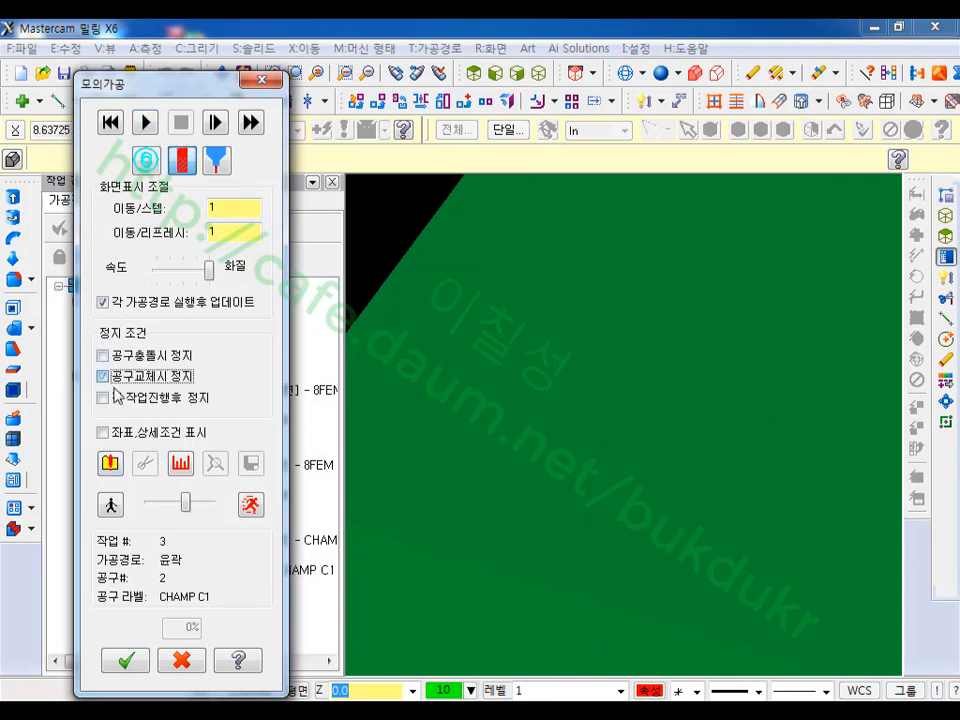
pyautogui.click(250, 505)
pyautogui.click(145, 122)
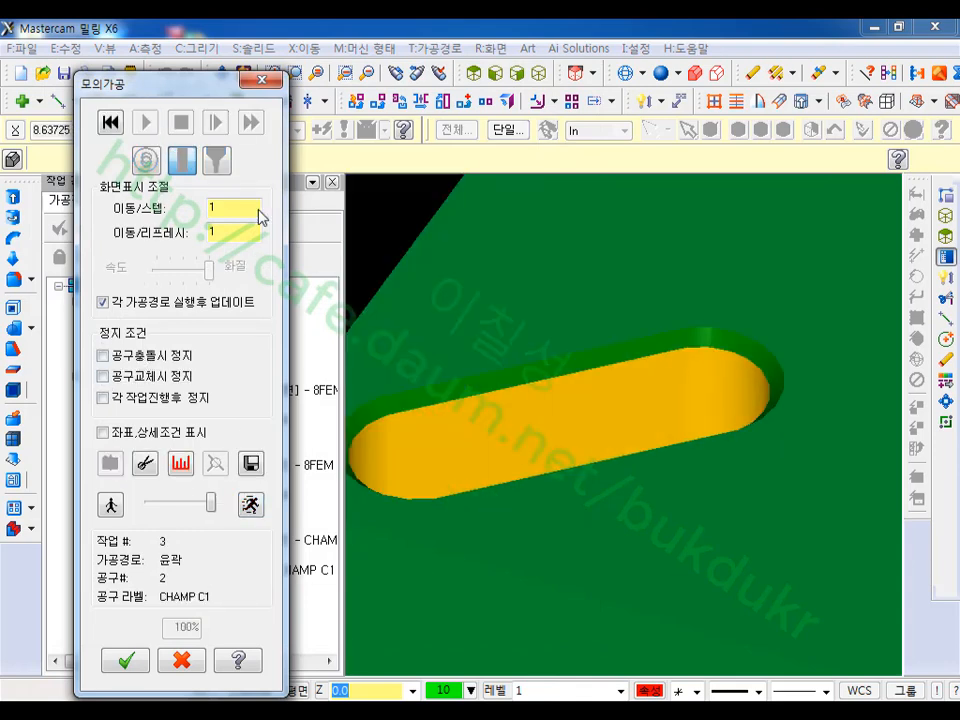
# Step: Examine the machined block and the chamfered slot edges from several angles
pyautogui.moveTo(636, 390); pyautogui.dragTo(654, 431, button='middle')
pyautogui.scroll(-2, 621, 380)
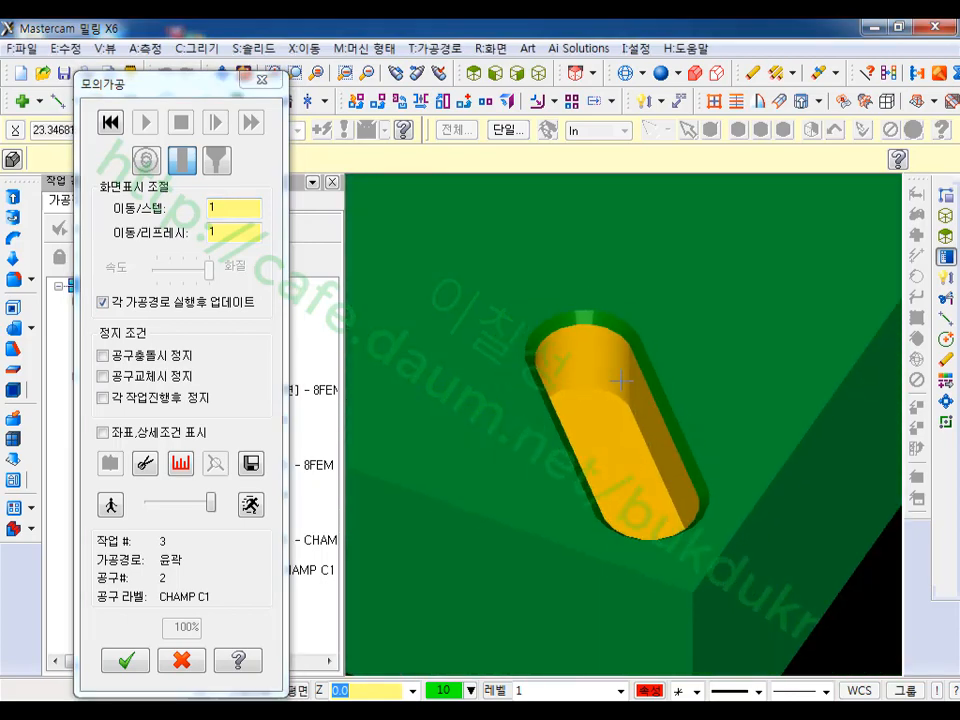
pyautogui.moveTo(621, 380); pyautogui.dragTo(869, 374, button='middle')
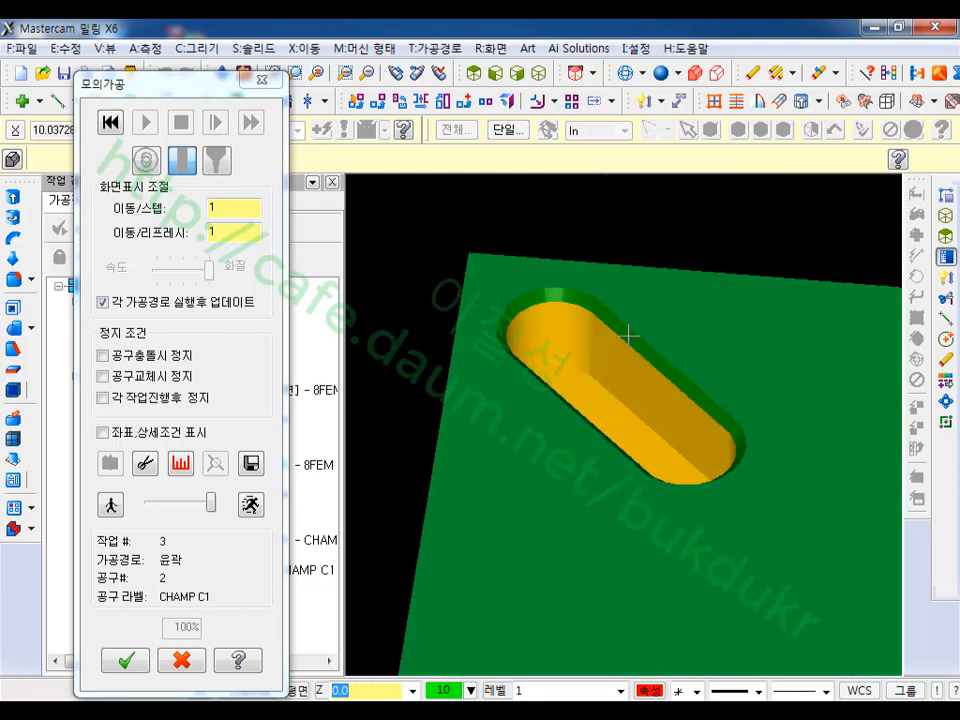
pyautogui.moveTo(630, 335); pyautogui.dragTo(518, 338, button='middle')
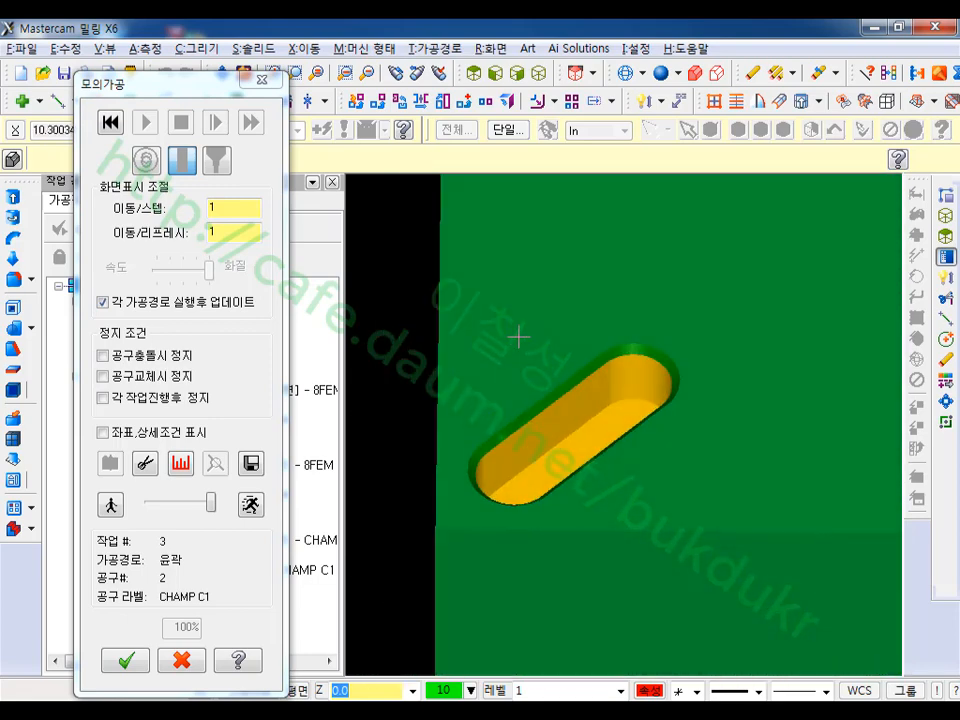
pyautogui.scroll(-2, 504, 403)
pyautogui.moveTo(504, 403); pyautogui.dragTo(662, 369, button='middle')
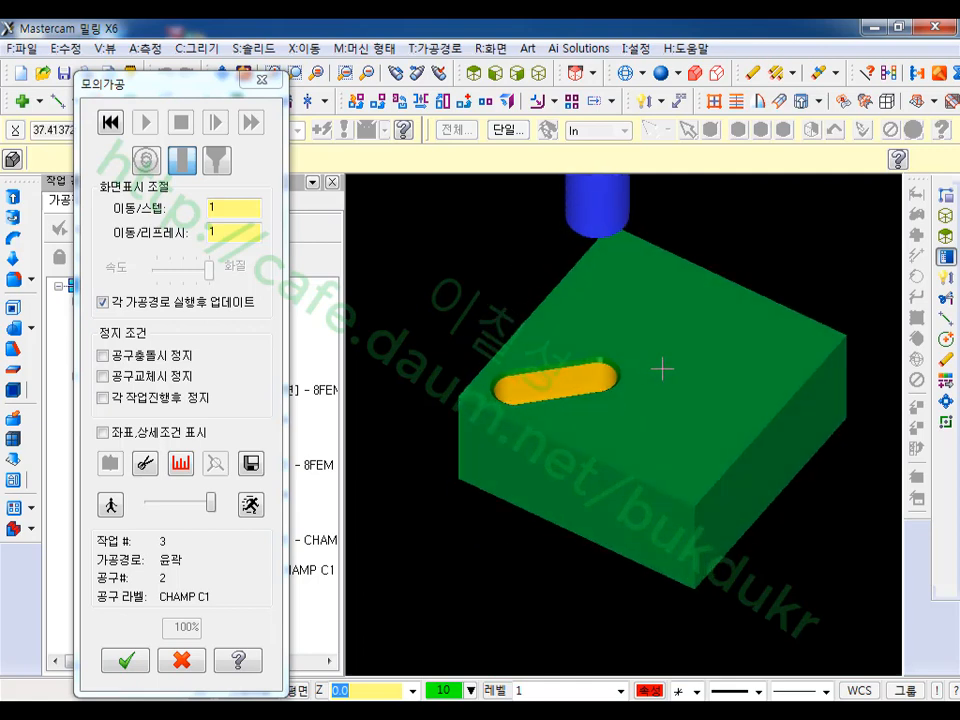
pyautogui.scroll(1, 662, 369)
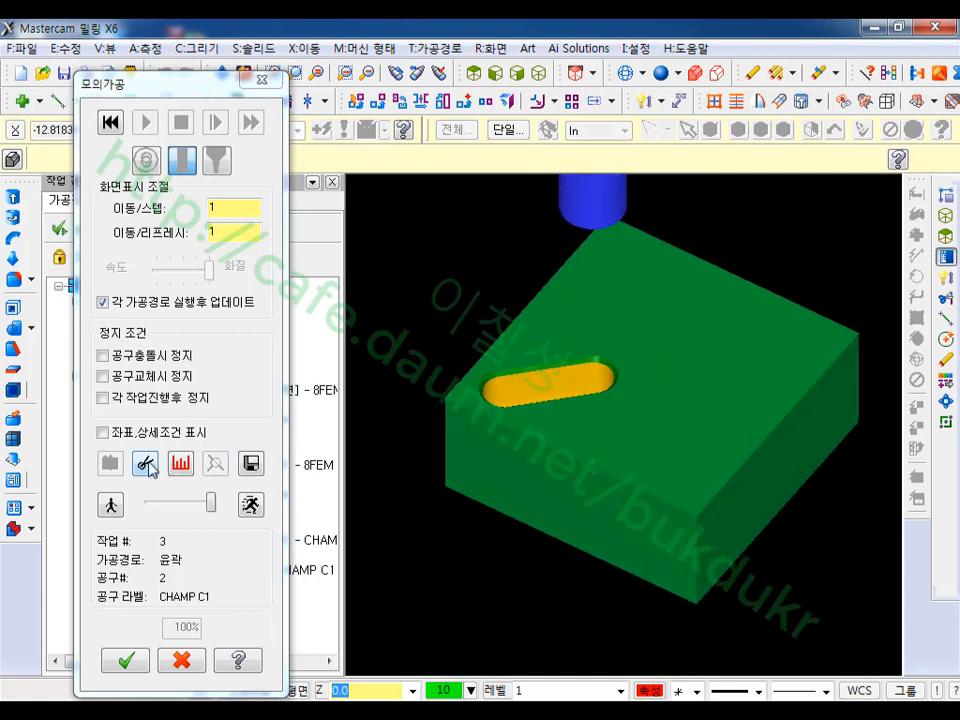
# Step: Section the verified stock across the slot, keeping the portion towards the block's rear
pyautogui.click(146, 464)
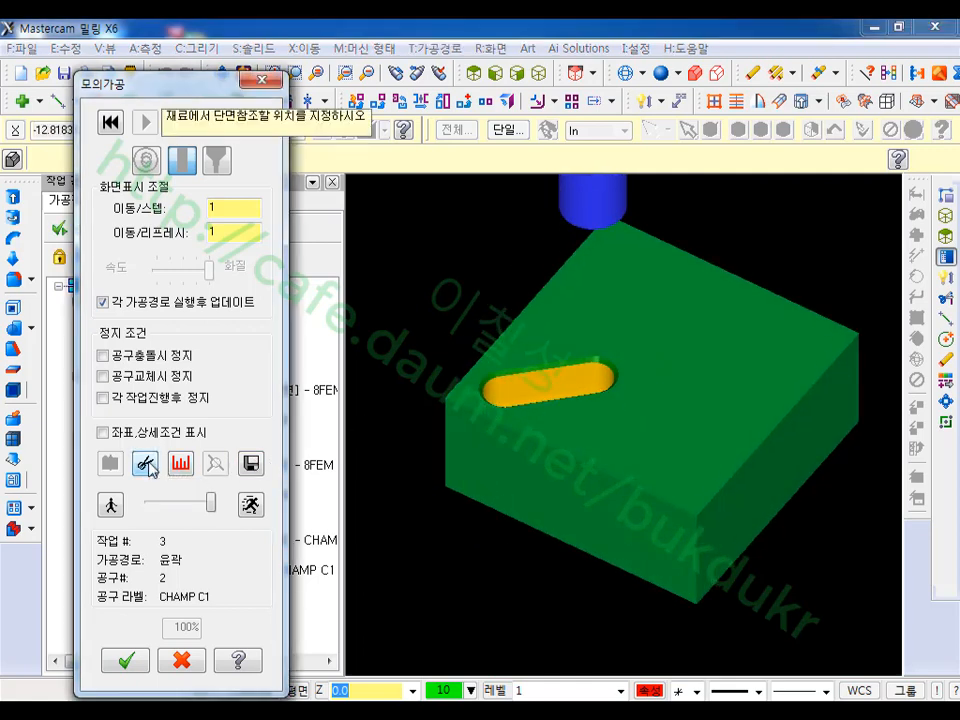
pyautogui.click(493, 361)
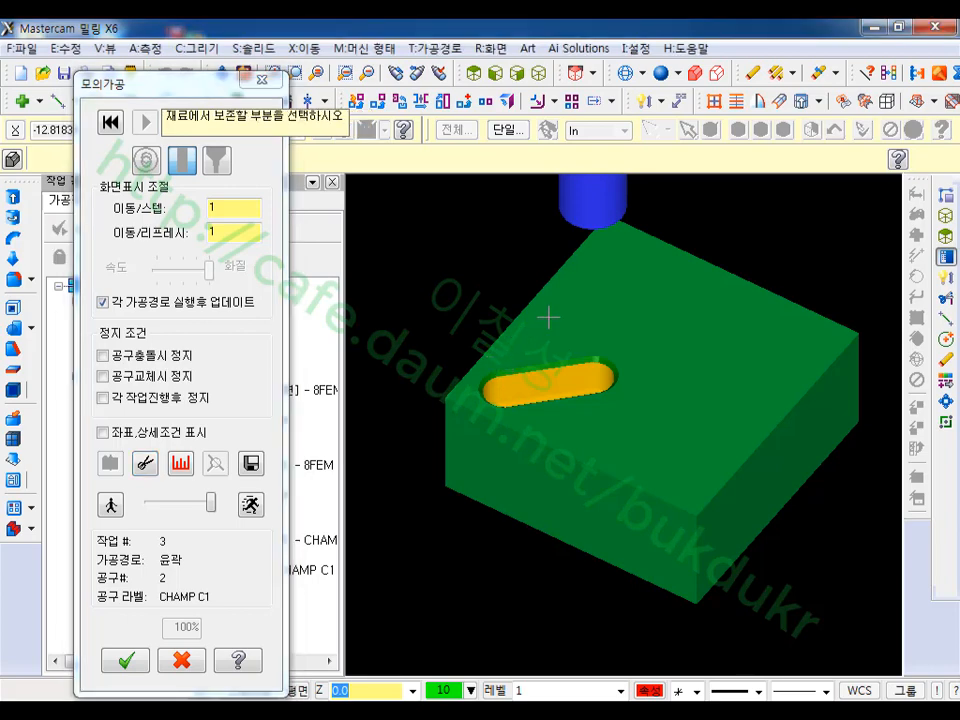
pyautogui.click(583, 296)
pyautogui.scroll(5, 514, 378)
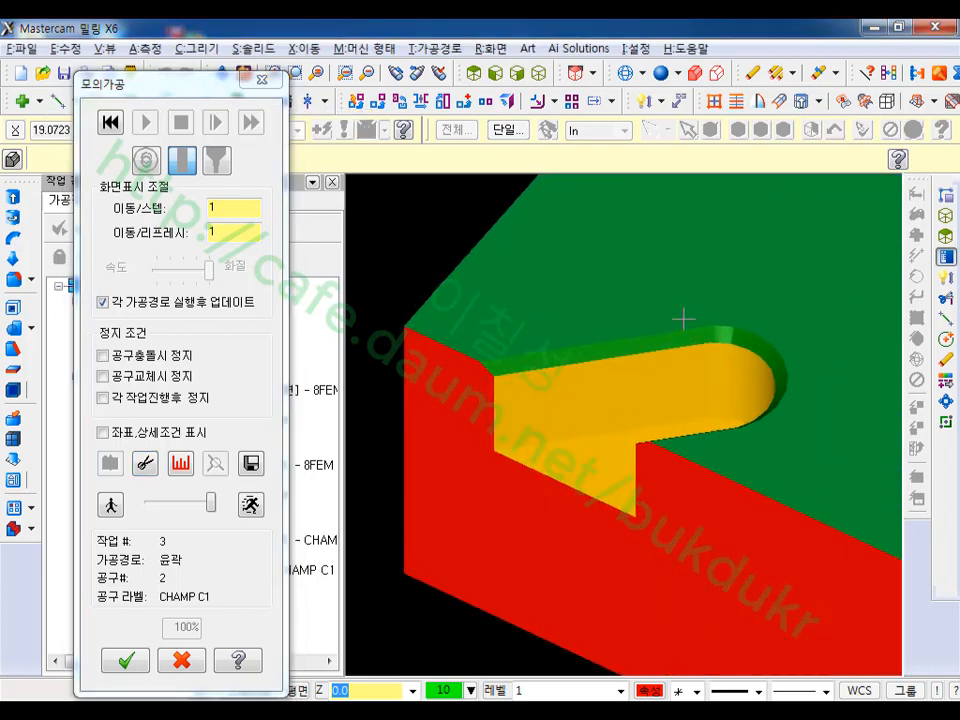
# Step: Examine the chamfer's profile on the sectioned slot edge and close the verification
pyautogui.moveTo(684, 319); pyautogui.dragTo(525, 302, button='middle')
pyautogui.scroll(6, 634, 364)
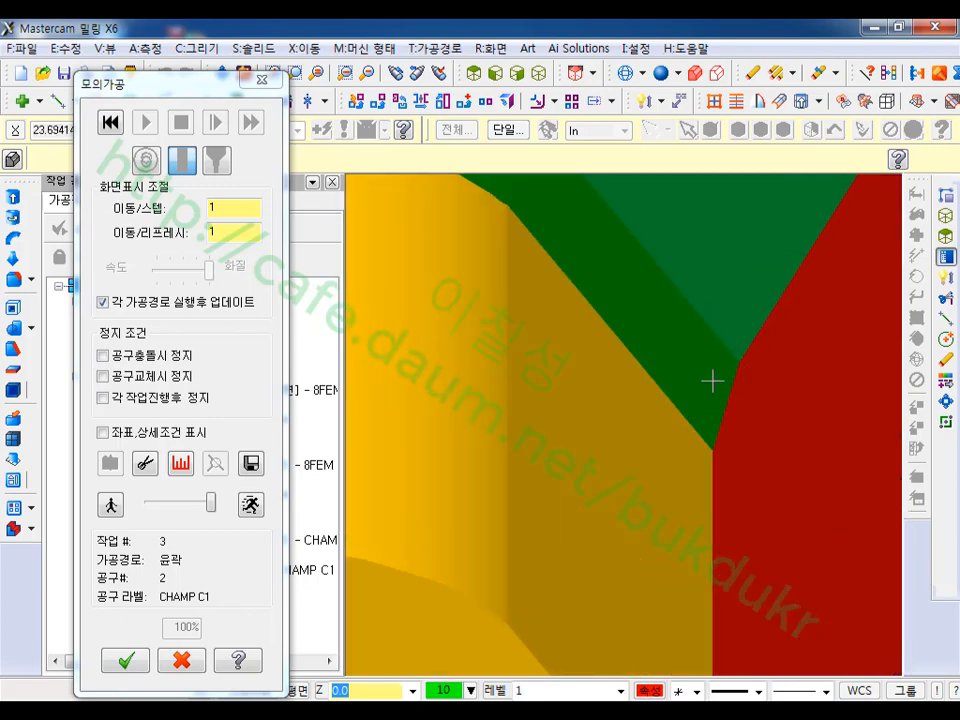
pyautogui.scroll(-6, 713, 373)
pyautogui.moveTo(713, 373); pyautogui.dragTo(548, 477, button='middle')
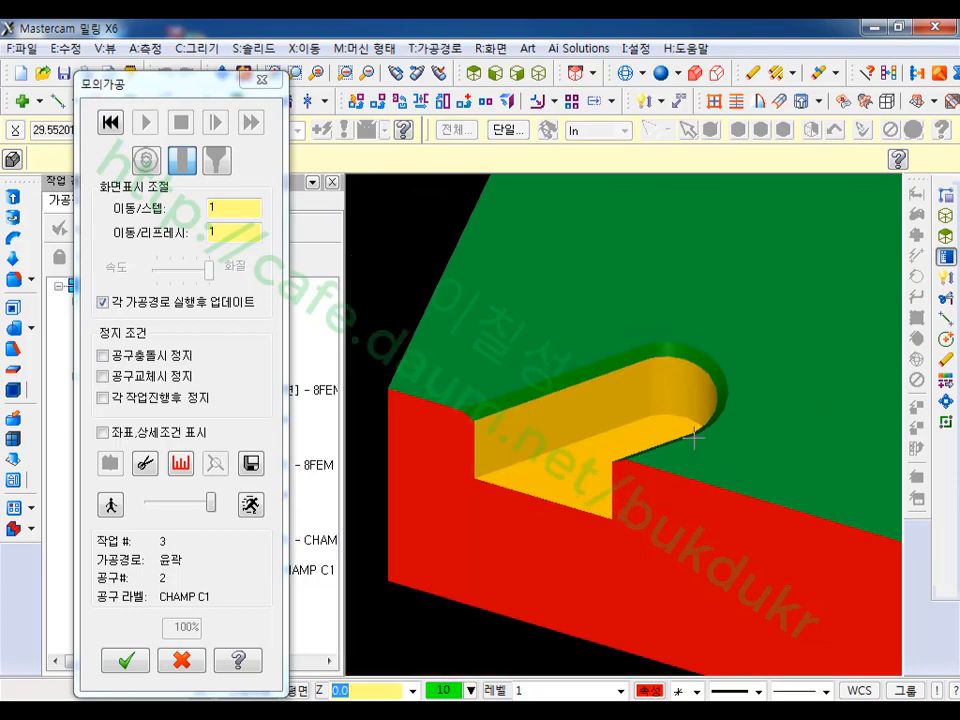
pyautogui.click(125, 660)
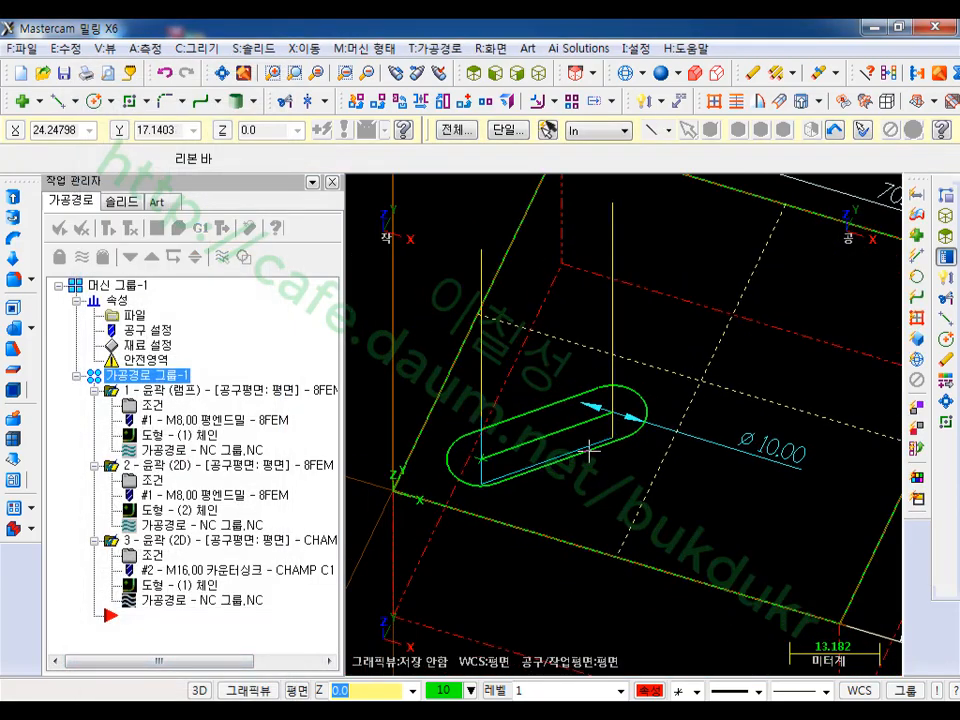
# Step: Change the chamfer operation's tool #2 to a drill (드릴) with a diameter of 12 mm
pyautogui.doubleClick(150, 570)
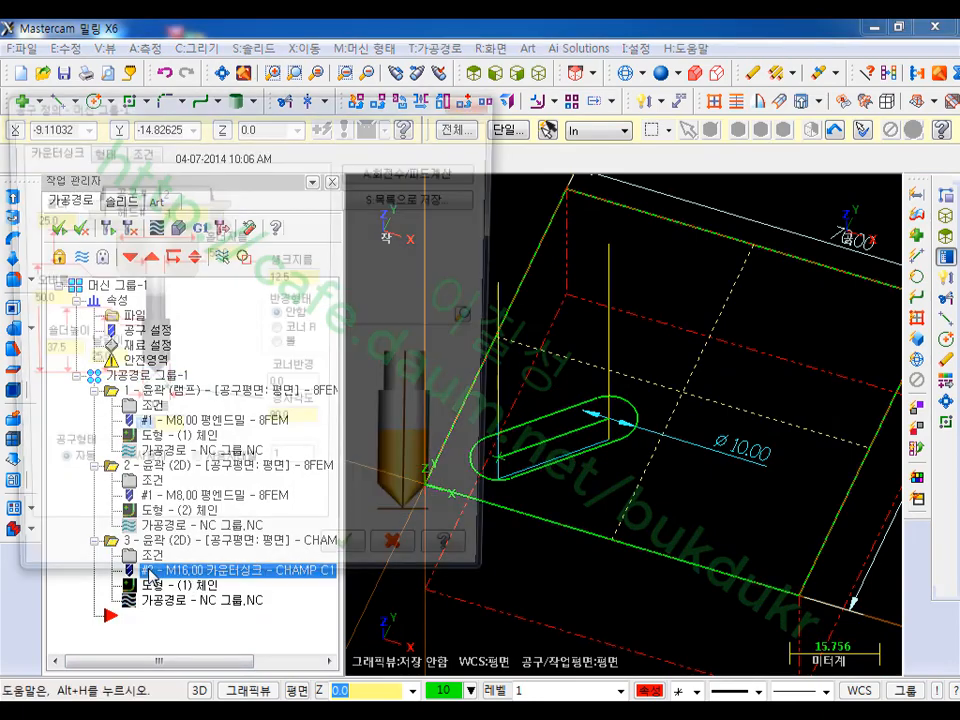
pyautogui.moveTo(313, 112); pyautogui.dragTo(561, 106)
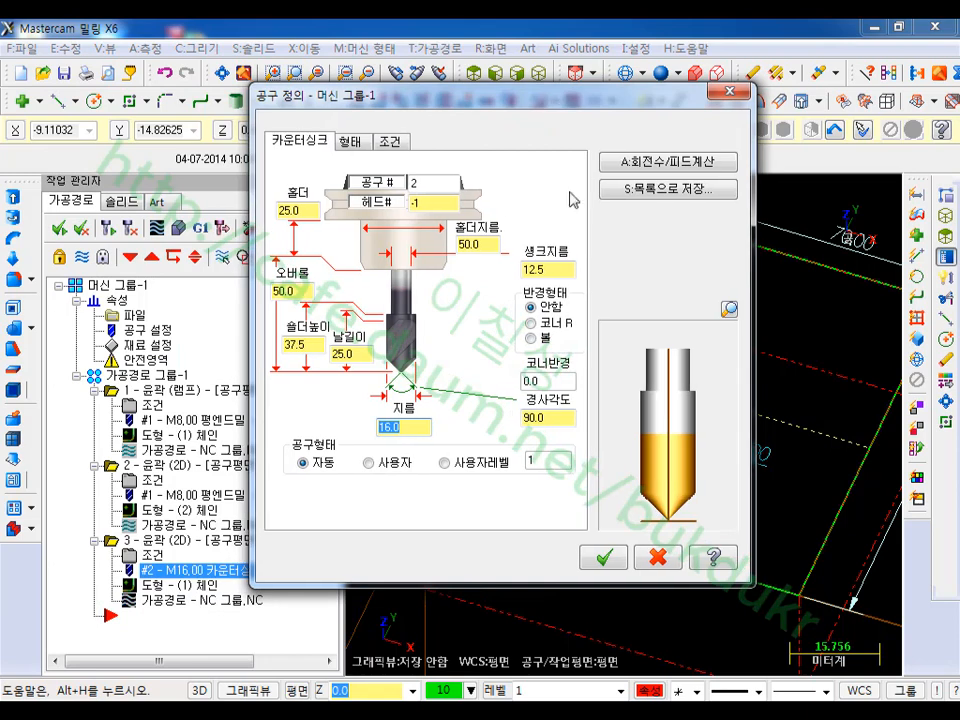
pyautogui.click(374, 148)
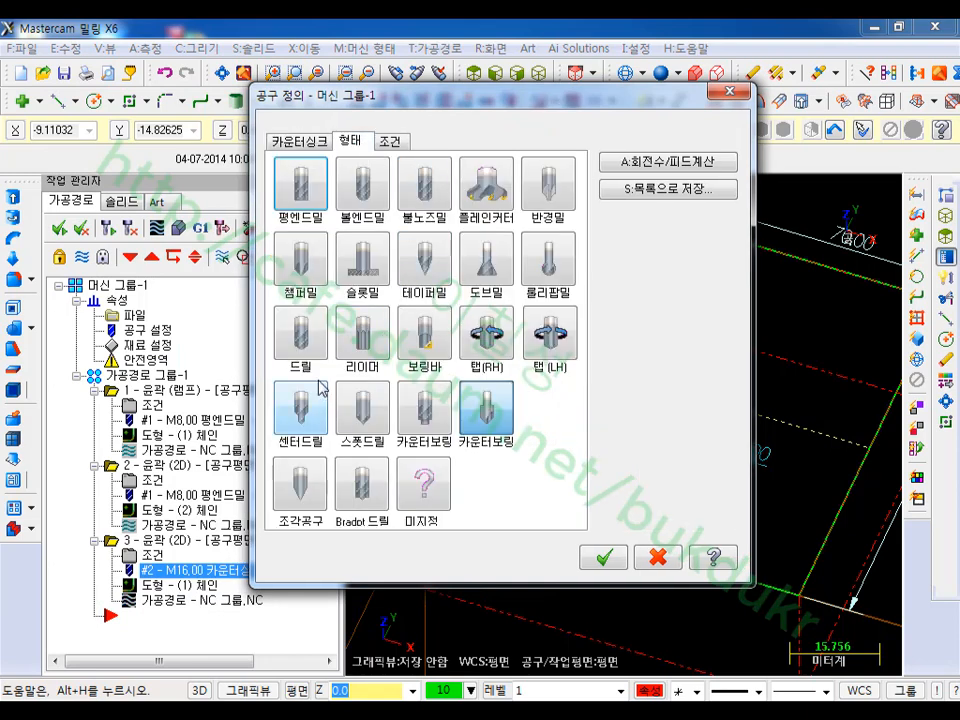
pyautogui.click(300, 332)
pyautogui.click(534, 420)
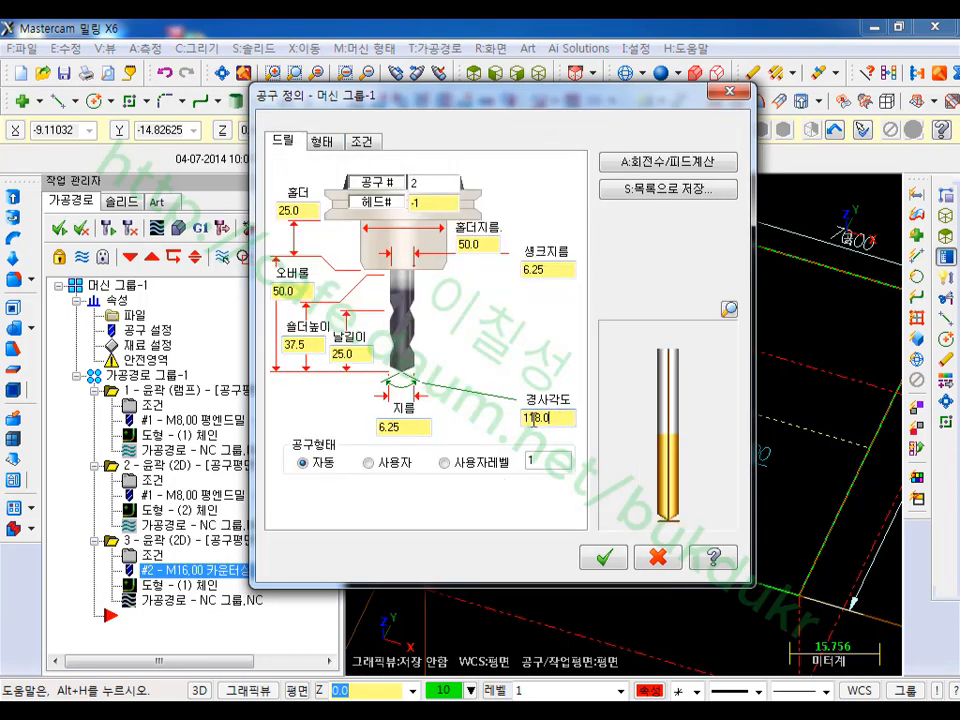
pyautogui.doubleClick(422, 427)
pyautogui.write('12')
pyautogui.press('Return')
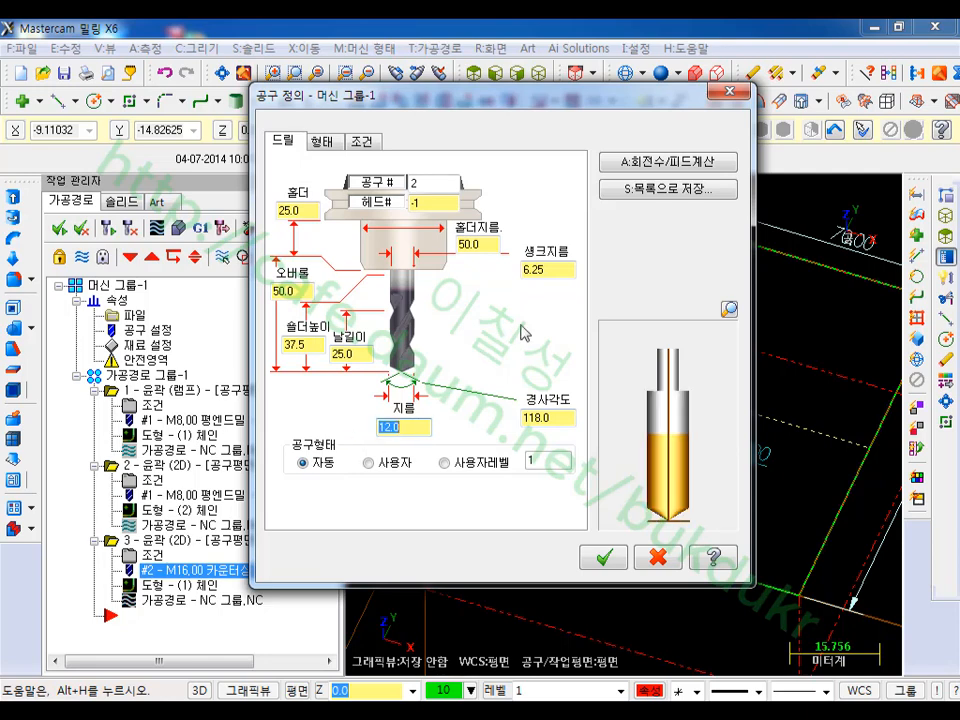
# Step: Set the drill's shank diameter (섕크지름) to 12 mm and accept the tool definition
pyautogui.click(568, 269)
pyautogui.press('BackSpace')
pyautogui.press('BackSpace')
pyautogui.press('BackSpace')
pyautogui.press('BackSpace')
pyautogui.write('12')
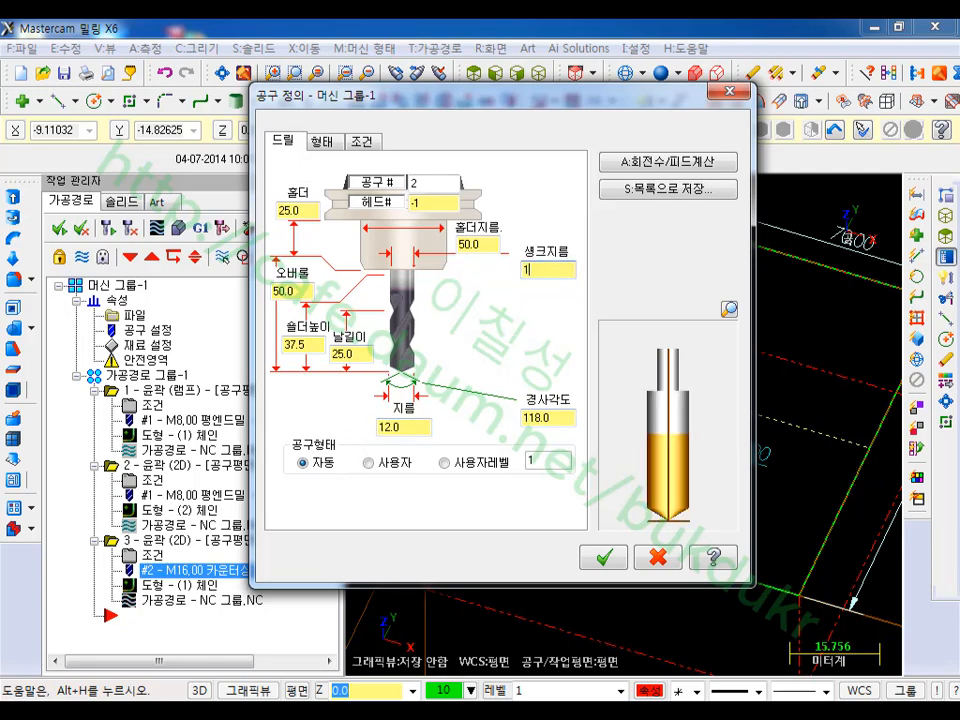
pyautogui.press('Return')
pyautogui.moveTo(563, 421); pyautogui.dragTo(510, 424)
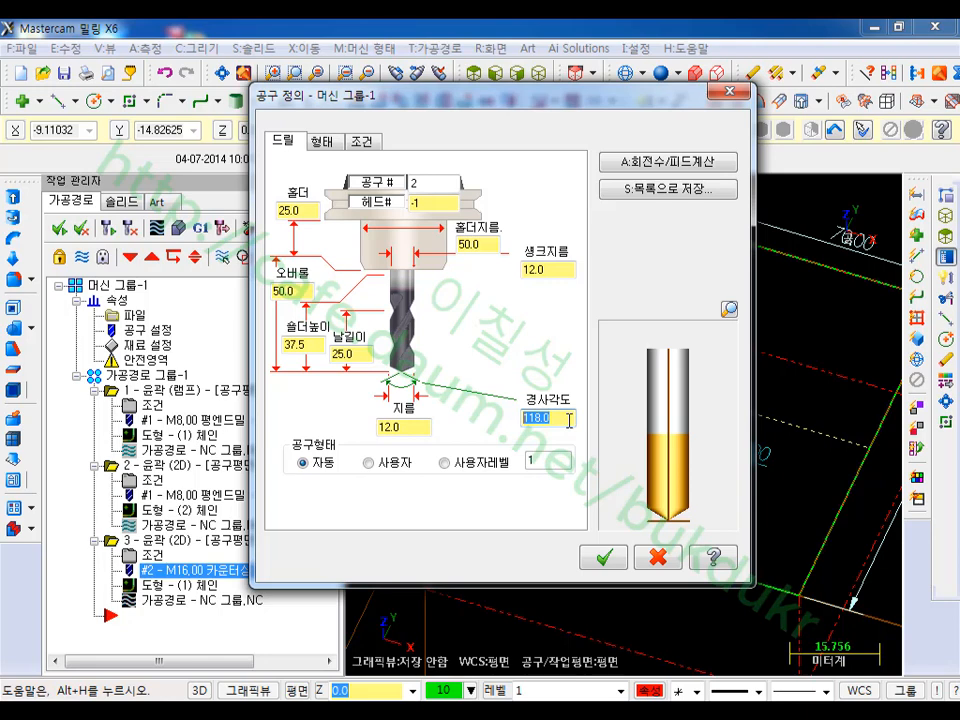
pyautogui.click(604, 556)
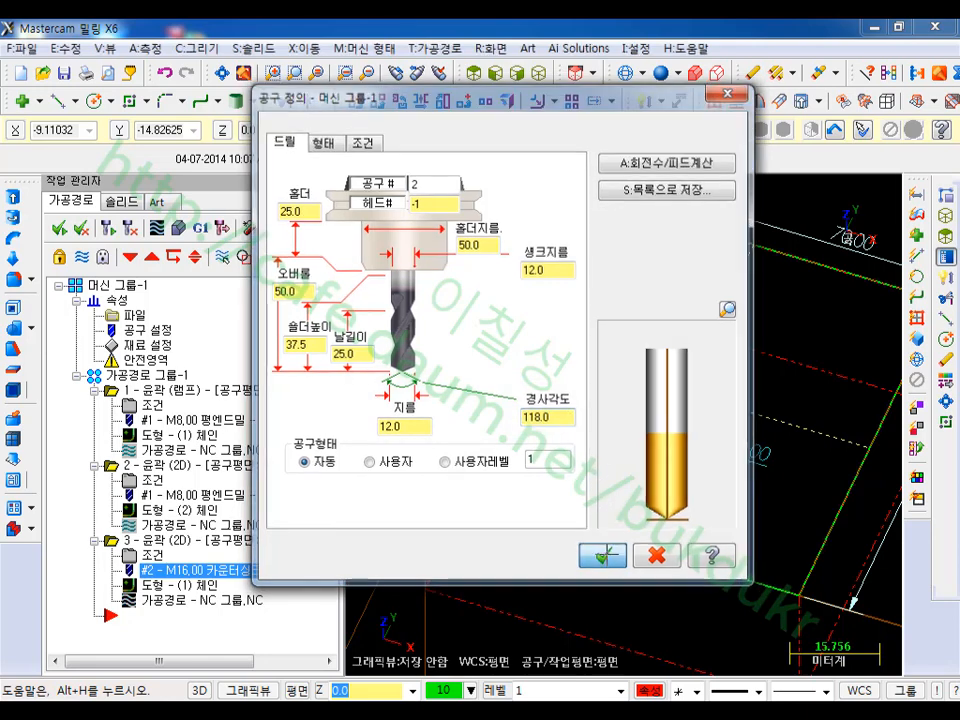
# Step: Regenerate the chamfer contour with the drill and run verification for the whole toolpath group
pyautogui.click(218, 324)
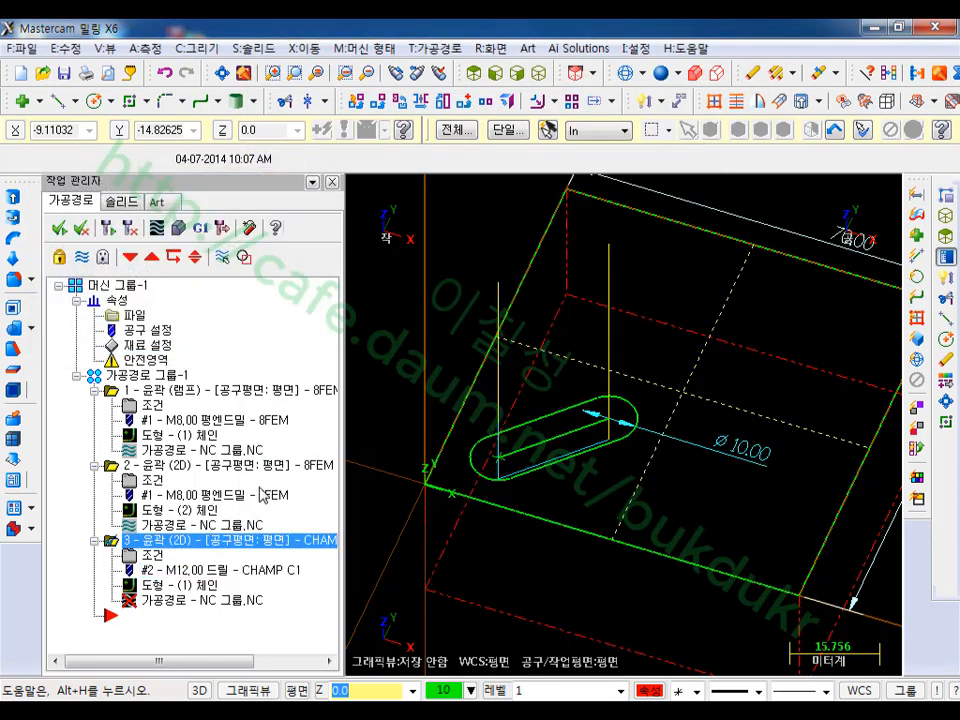
pyautogui.click(140, 375)
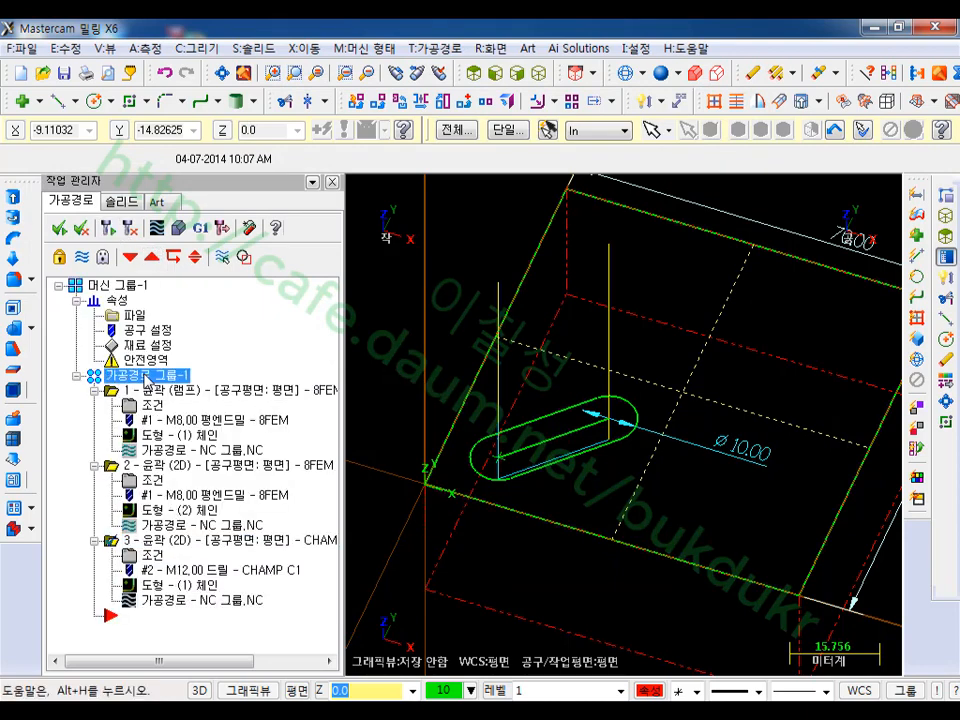
pyautogui.click(193, 229)
pyautogui.click(146, 122)
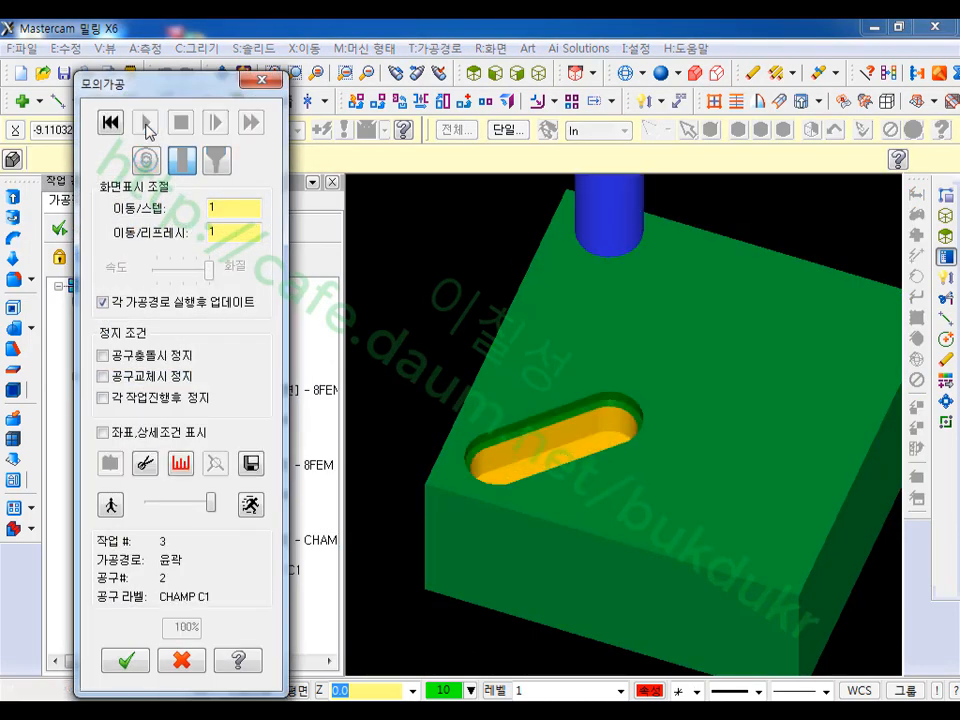
# Step: Examine the slot's chamfered edge up close from several angles and close the verification
pyautogui.scroll(6, 542, 444)
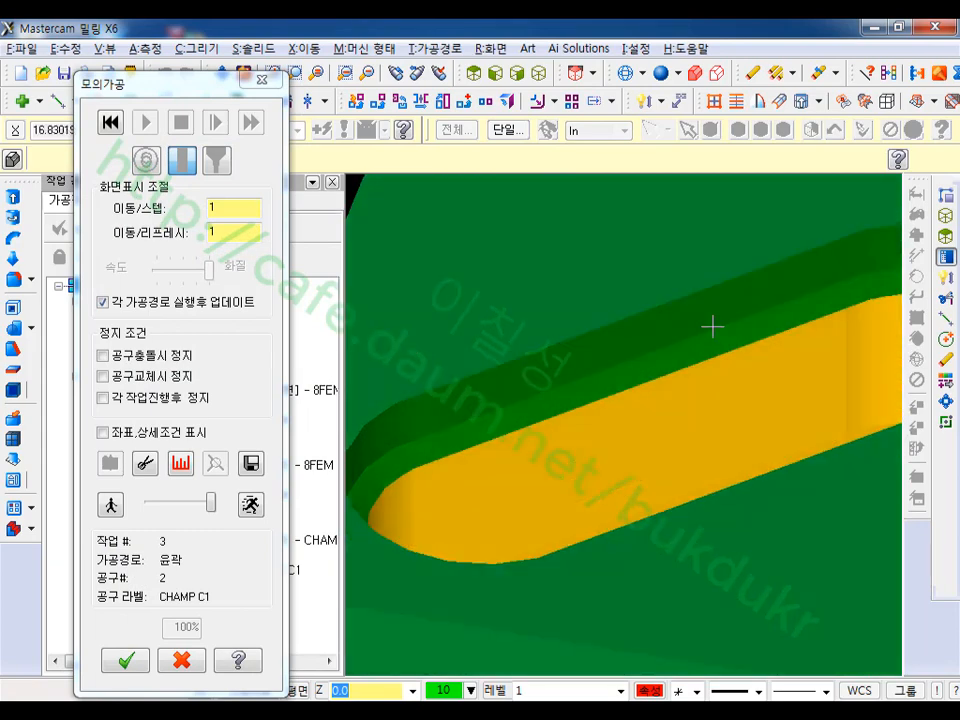
pyautogui.moveTo(712, 327); pyautogui.dragTo(641, 287, button='middle')
pyautogui.scroll(2, 643, 375)
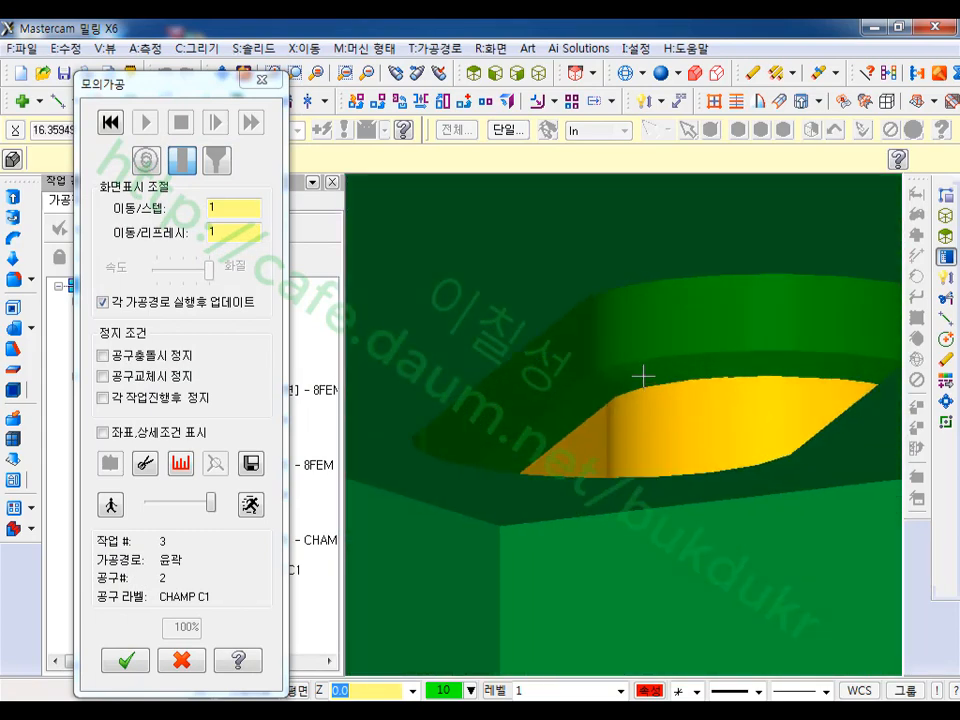
pyautogui.moveTo(643, 375); pyautogui.dragTo(664, 382, button='middle')
pyautogui.scroll(-3, 528, 378)
pyautogui.moveTo(527, 375); pyautogui.dragTo(614, 384, button='middle')
pyautogui.click(184, 660)
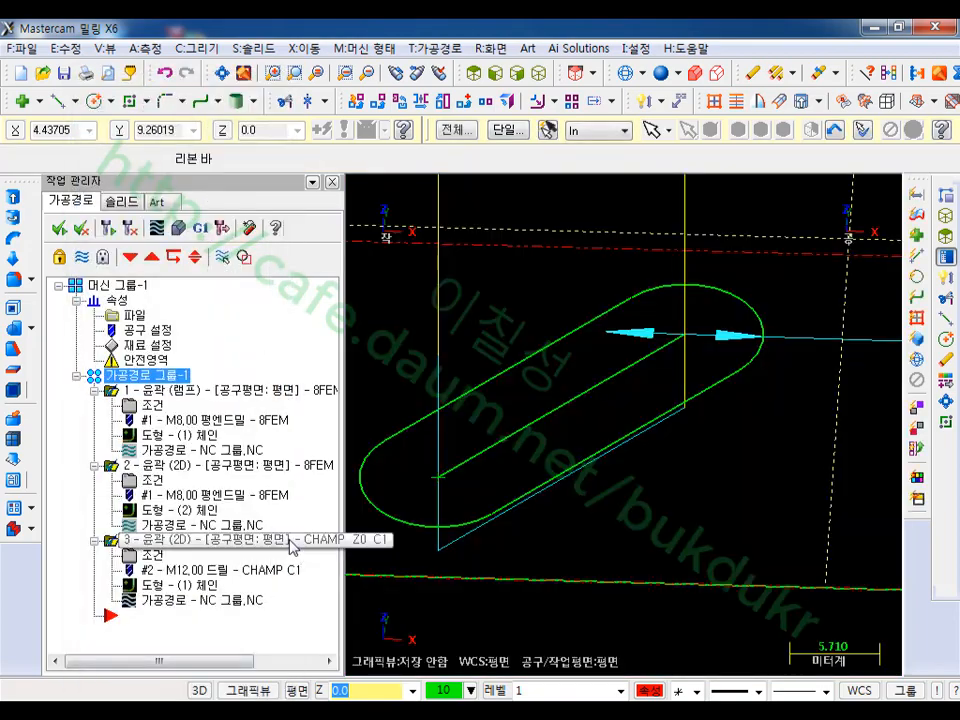
# Step: Set the chamfer contour's machining depth (가공깊이) to -3.5 in its linking parameters
pyautogui.click(156, 560)
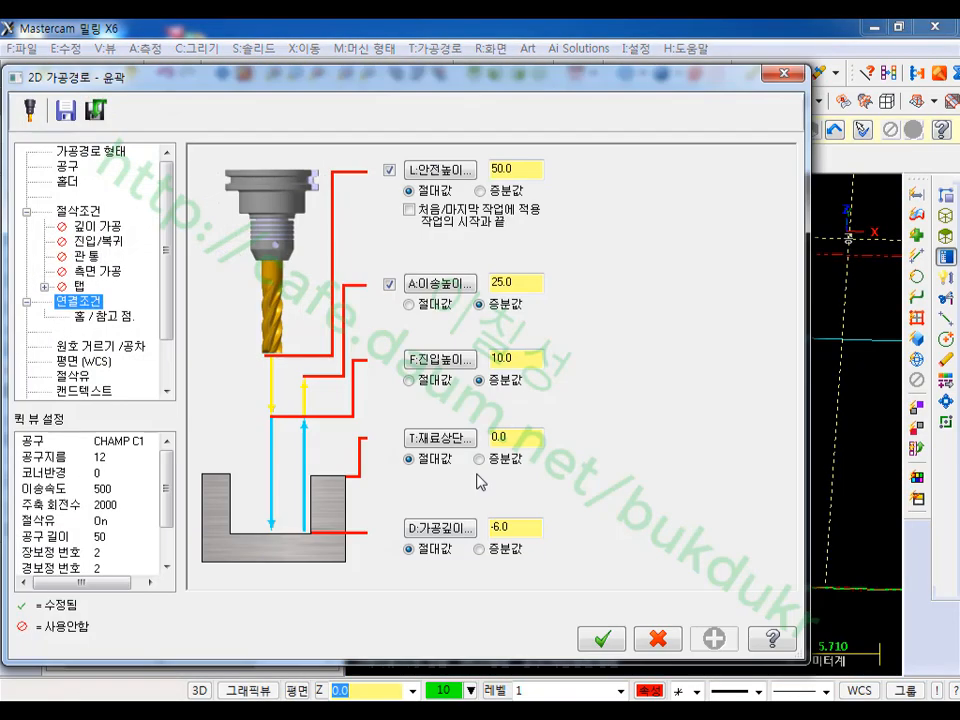
pyautogui.doubleClick(510, 527)
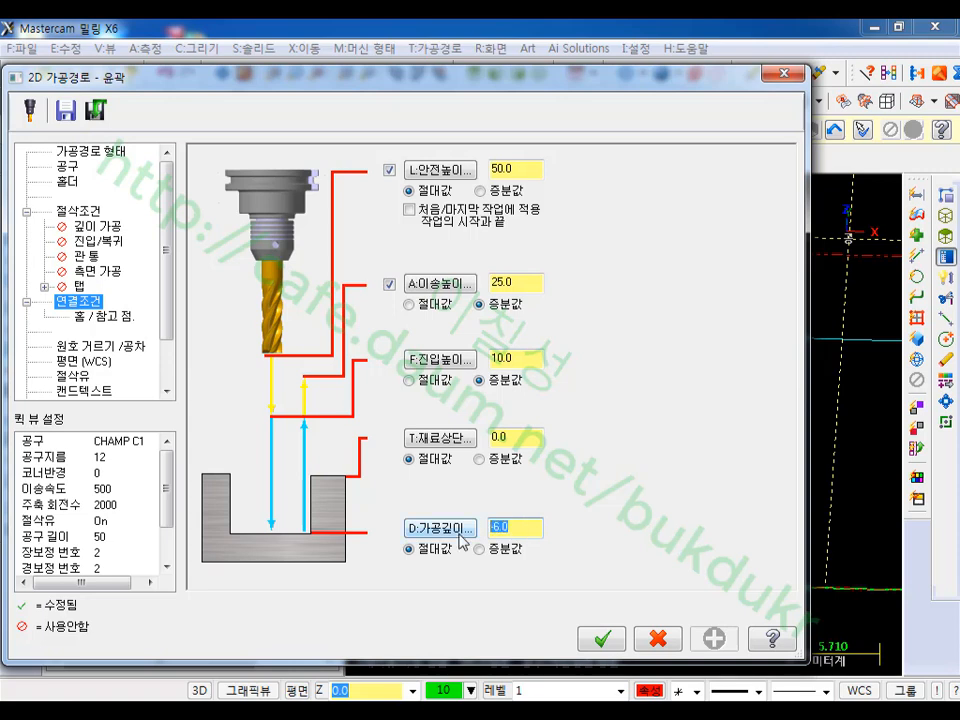
pyautogui.write('-0')
pyautogui.press('Return')
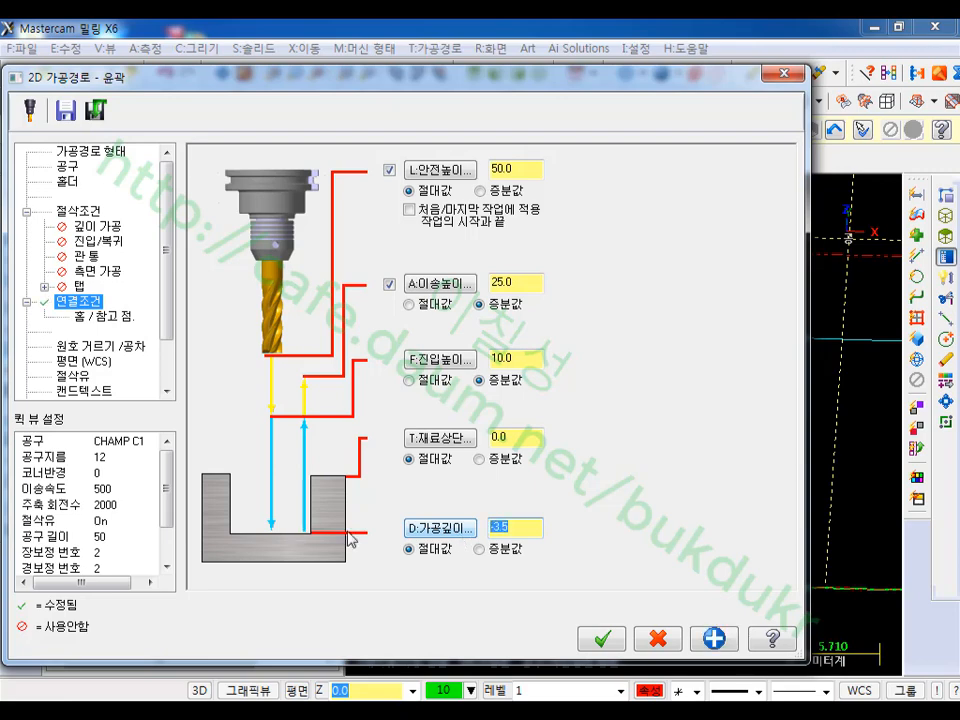
pyautogui.click(603, 638)
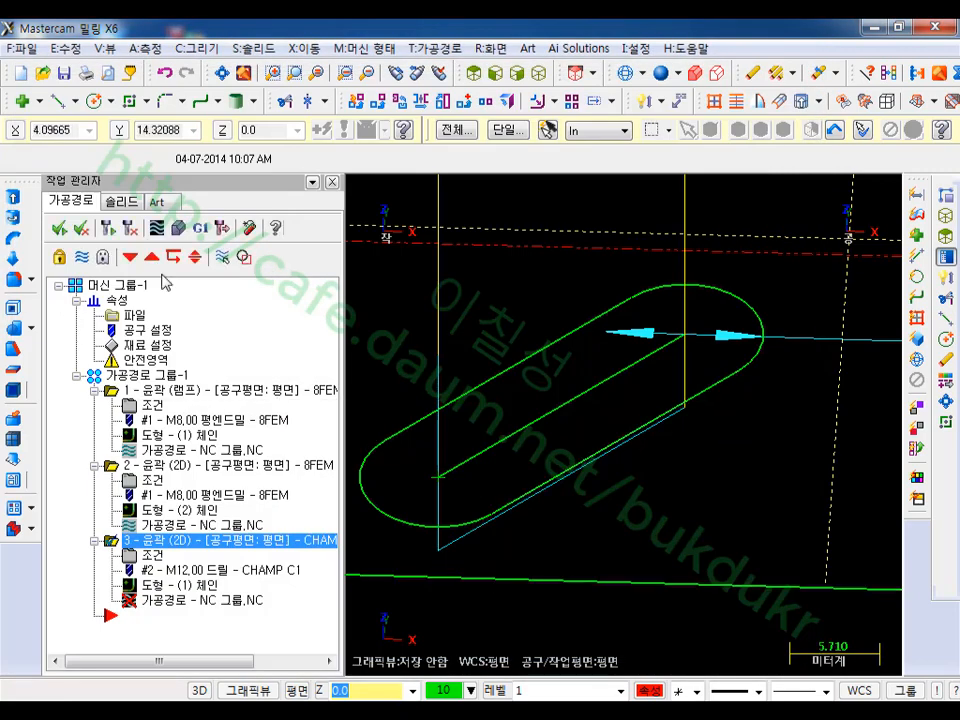
# Step: Regenerate the chamfer contour with its new depth and verify all the group's operations
pyautogui.click(135, 375)
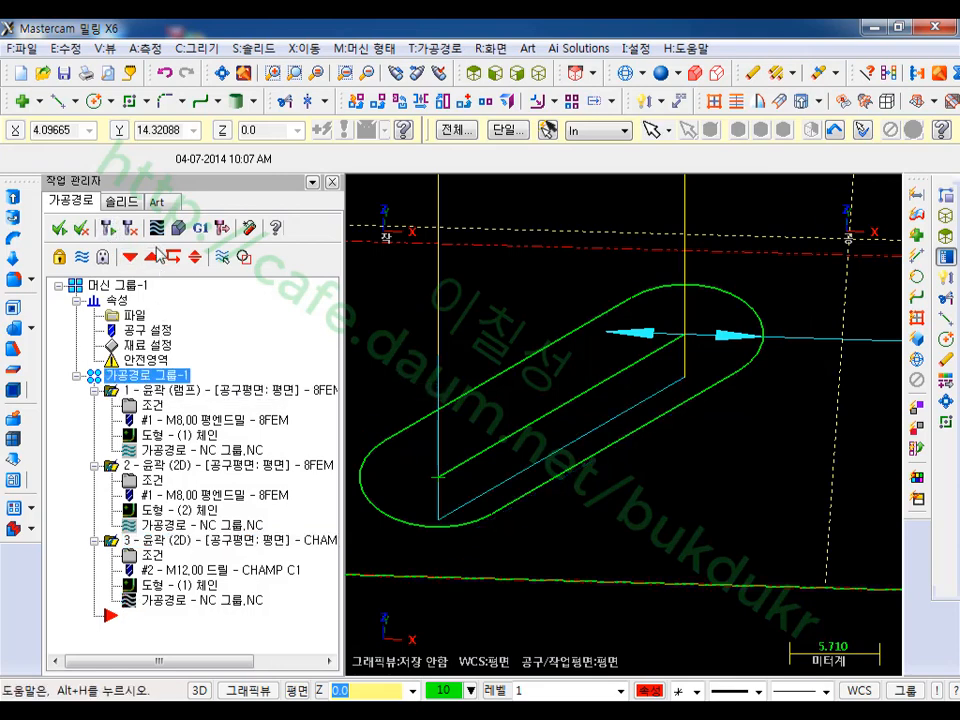
pyautogui.click(178, 228)
pyautogui.click(149, 124)
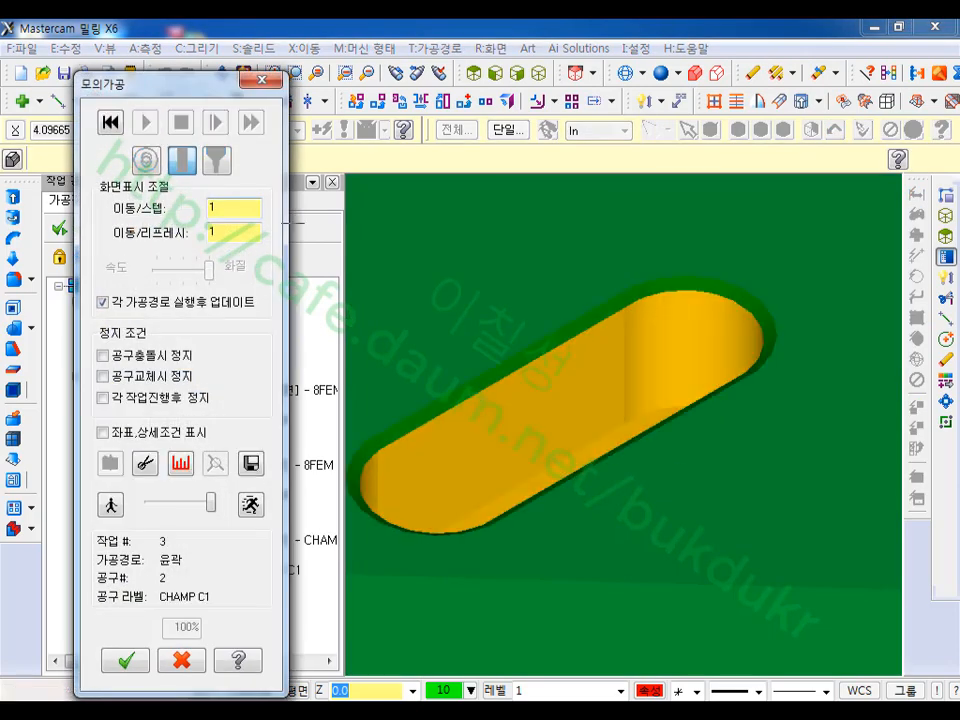
# Step: Examine the chamfer around the slot produced by the shallower drill pass and close the verification
pyautogui.moveTo(648, 426); pyautogui.dragTo(576, 414, button='middle')
pyautogui.scroll(2, 576, 414)
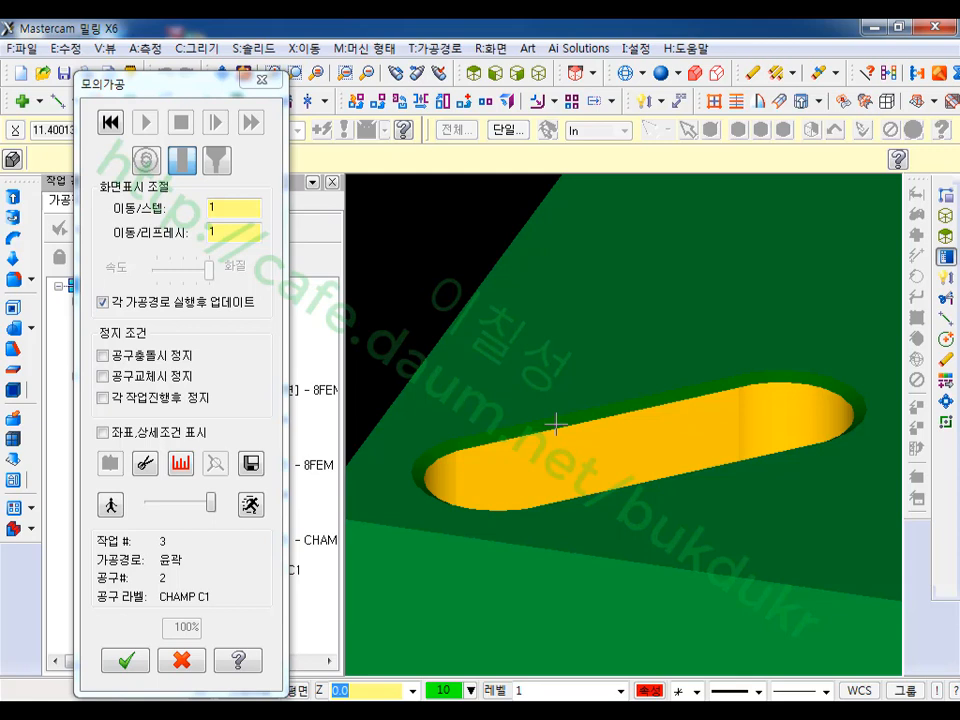
pyautogui.scroll(1, 553, 447)
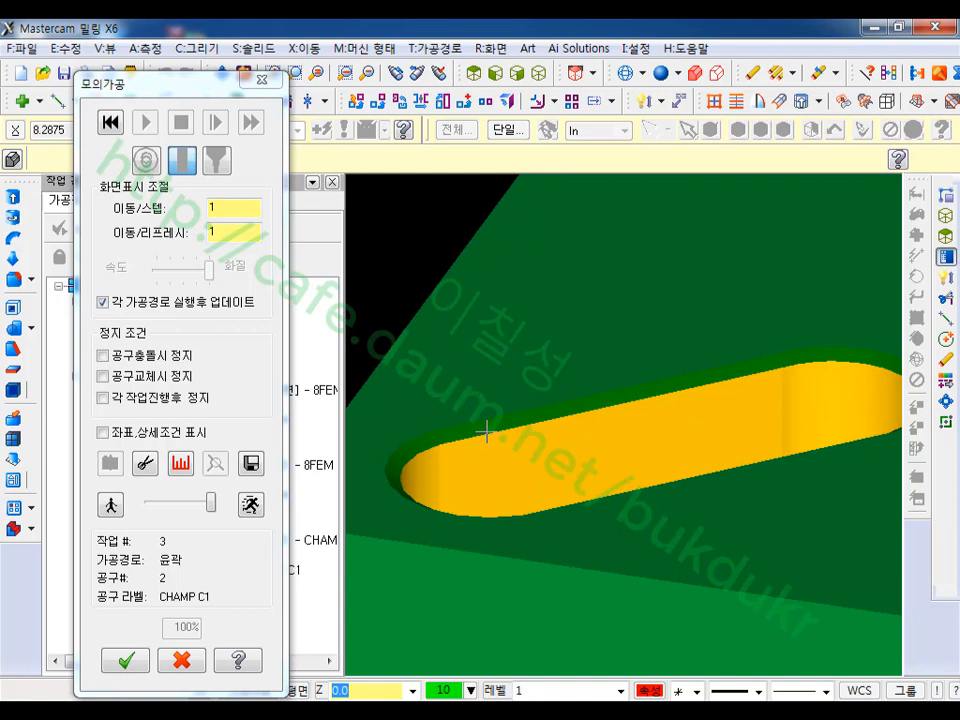
pyautogui.moveTo(486, 432); pyautogui.dragTo(612, 376, button='middle')
pyautogui.scroll(2, 612, 376)
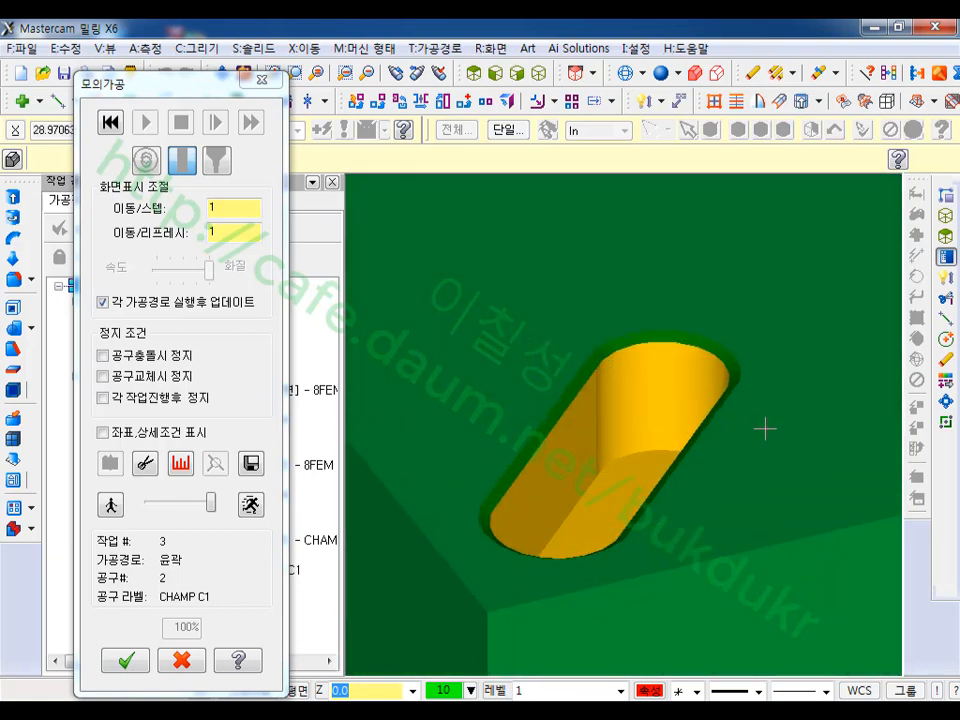
pyautogui.moveTo(692, 399)
pyautogui.mouseDown(button='middle')
pyautogui.moveTo(681, 358)
pyautogui.moveTo(708, 408)
pyautogui.mouseUp(button='middle')
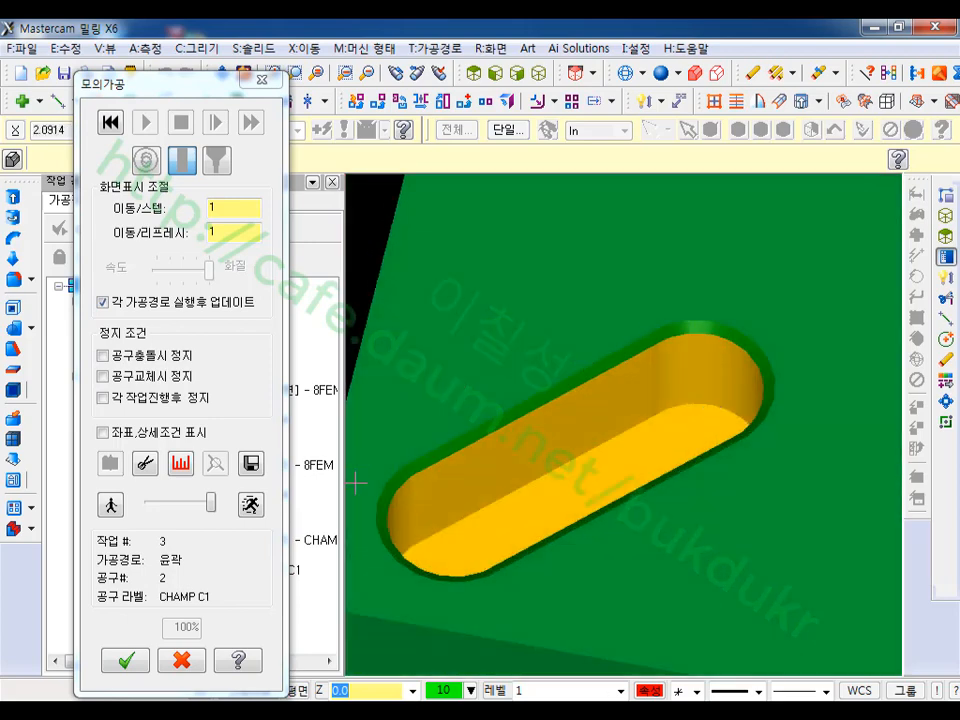
pyautogui.scroll(-4, 600, 465)
pyautogui.moveTo(573, 455); pyautogui.dragTo(679, 523, button='middle')
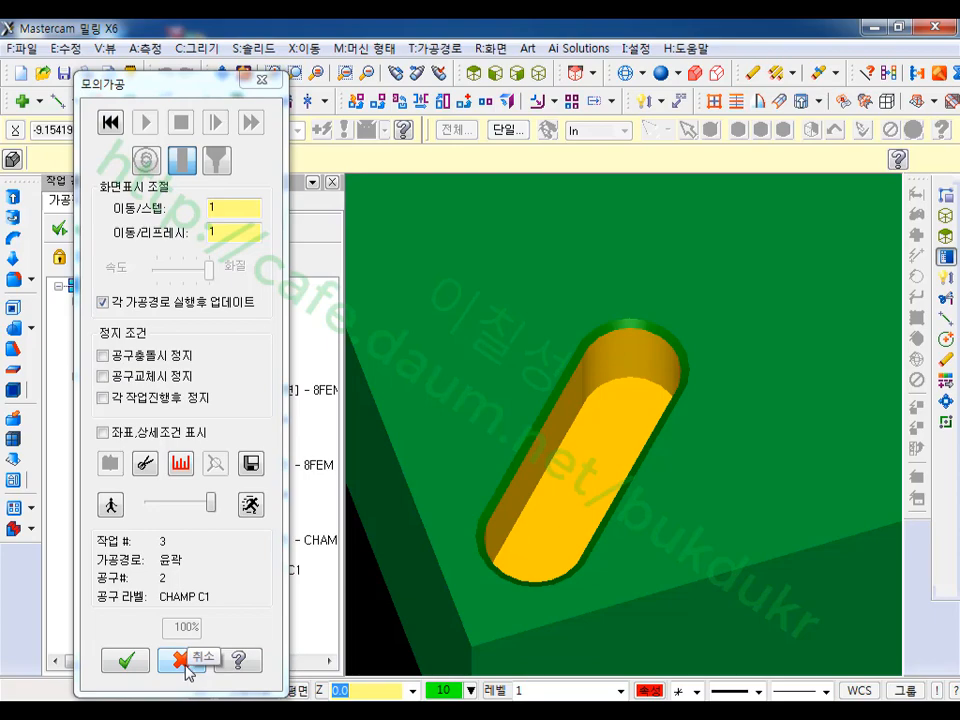
pyautogui.click(180, 662)
# Step: Return to the top view with the whole 70 by 70 drawing and its dimensions in sight
pyautogui.moveTo(396, 413); pyautogui.dragTo(553, 483, button='middle')
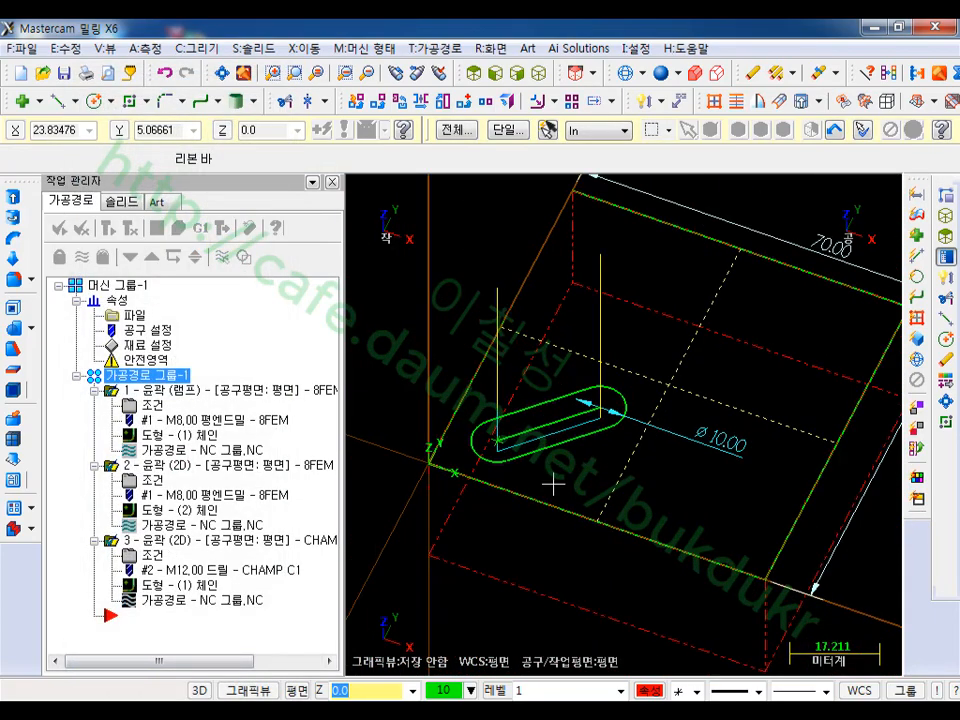
pyautogui.scroll(-3, 553, 484)
pyautogui.moveTo(692, 299); pyautogui.dragTo(663, 329, button='middle')
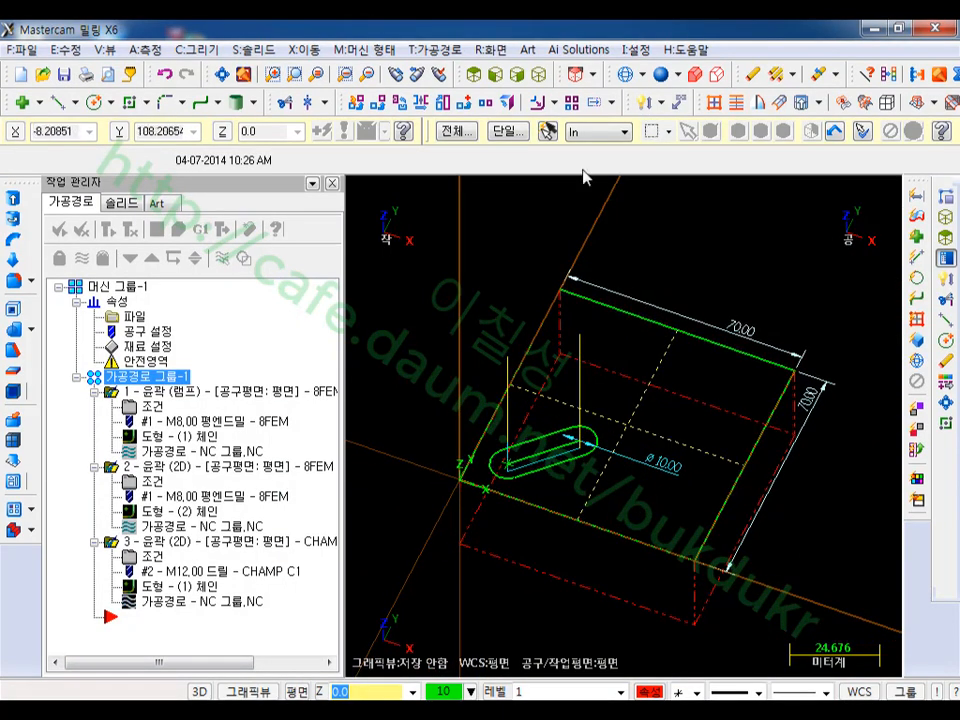
pyautogui.click(474, 77)
pyautogui.scroll(-7, 697, 499)
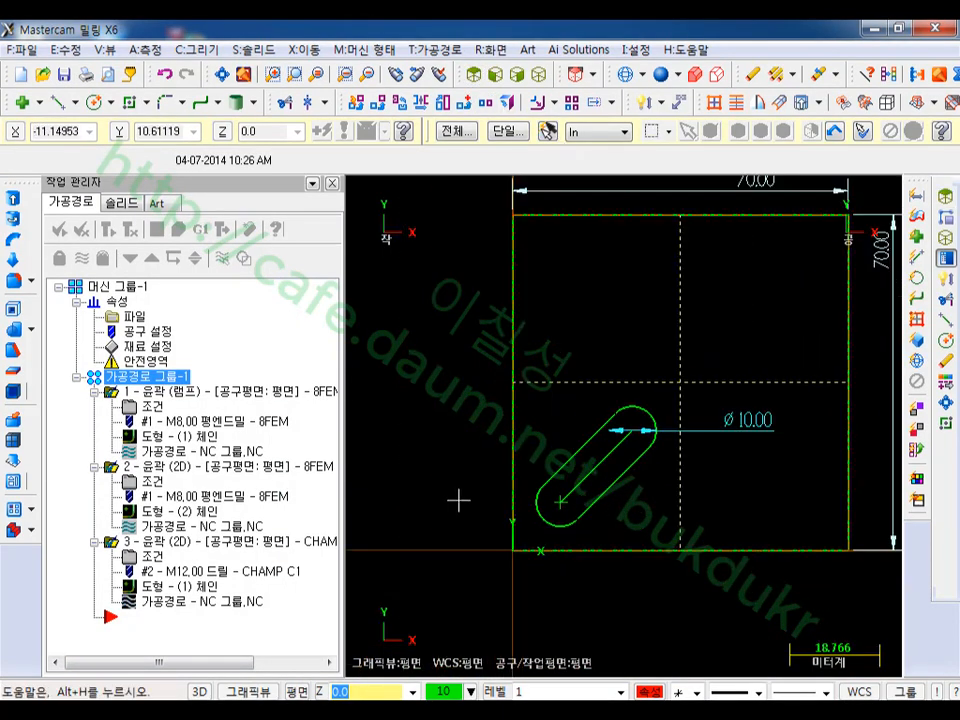
pyautogui.scroll(-3, 458, 500)
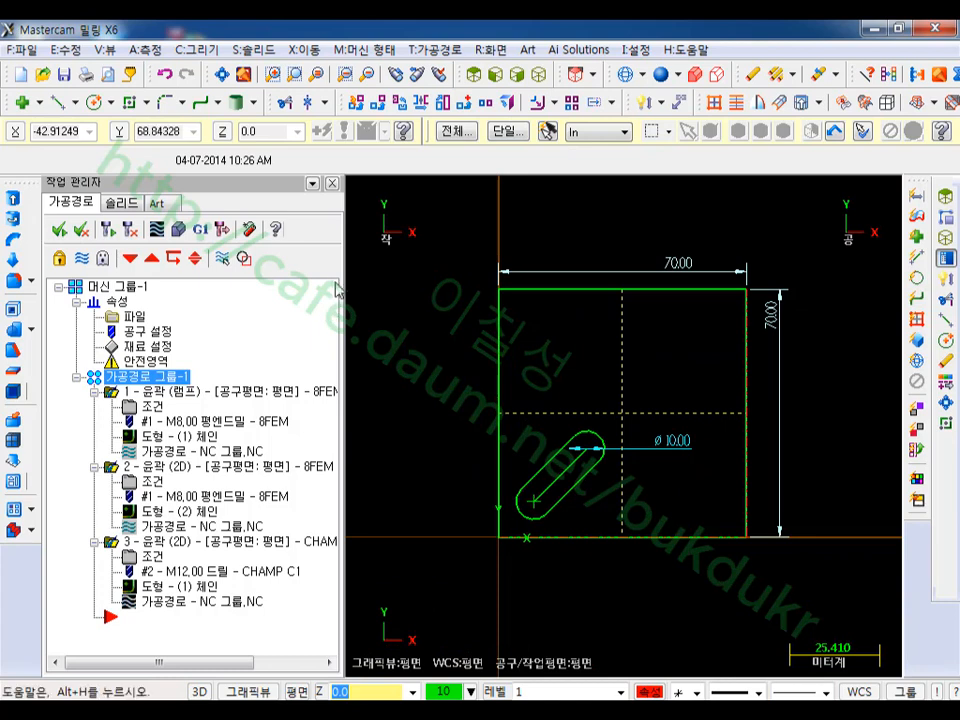
# Step: Collapse the ramp and first 2D contour operations in the toolpath tree, leaving the whole toolpath group selected
pyautogui.click(94, 392)
pyautogui.click(94, 407)
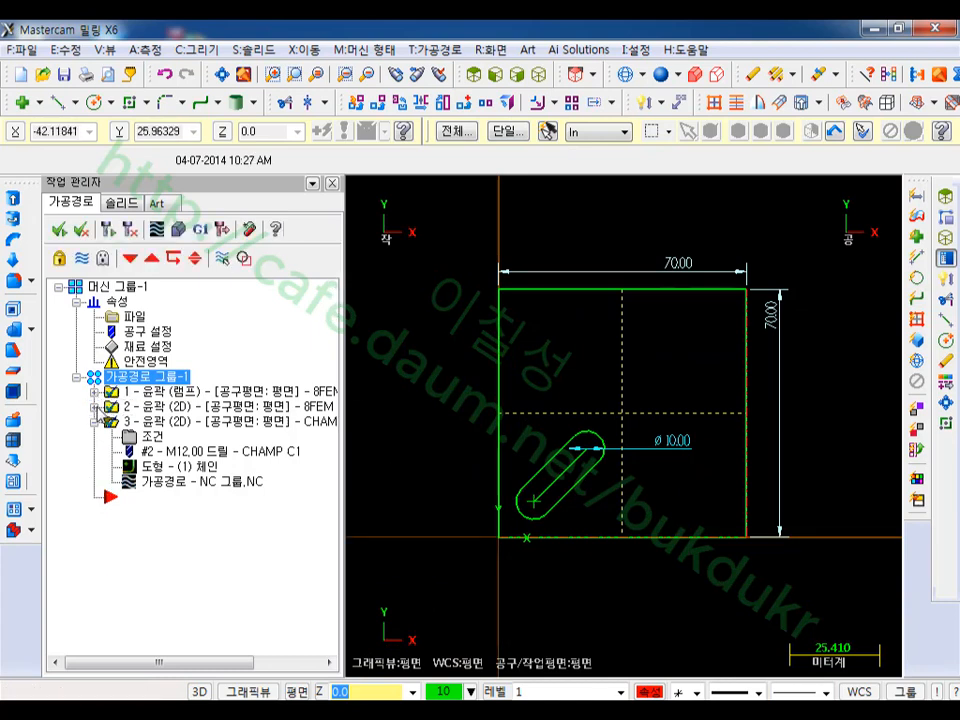
pyautogui.click(140, 408)
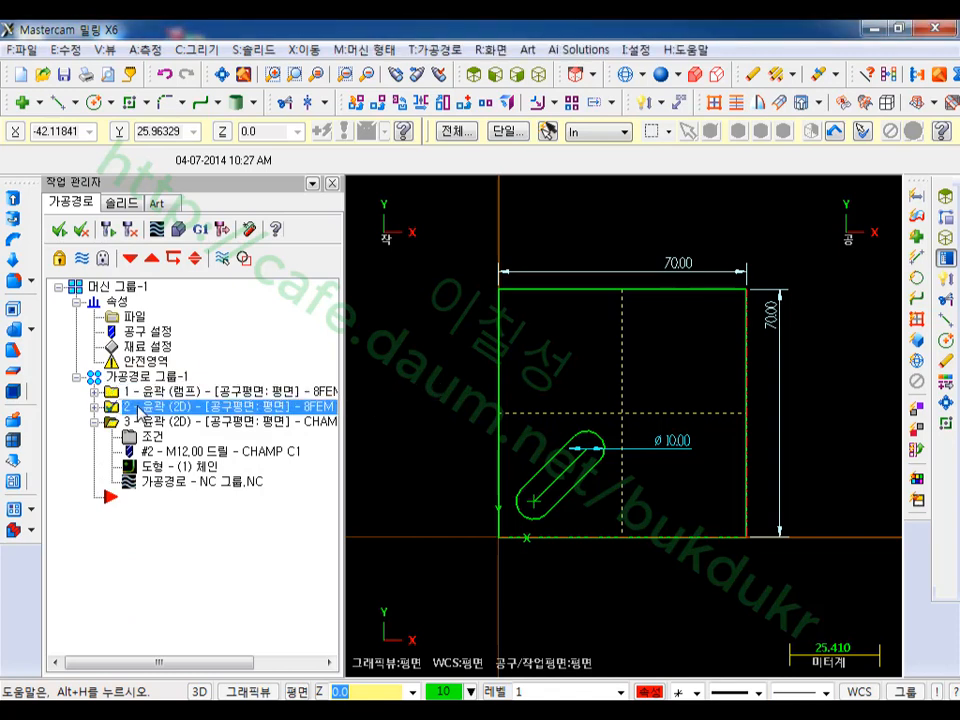
pyautogui.click(129, 395)
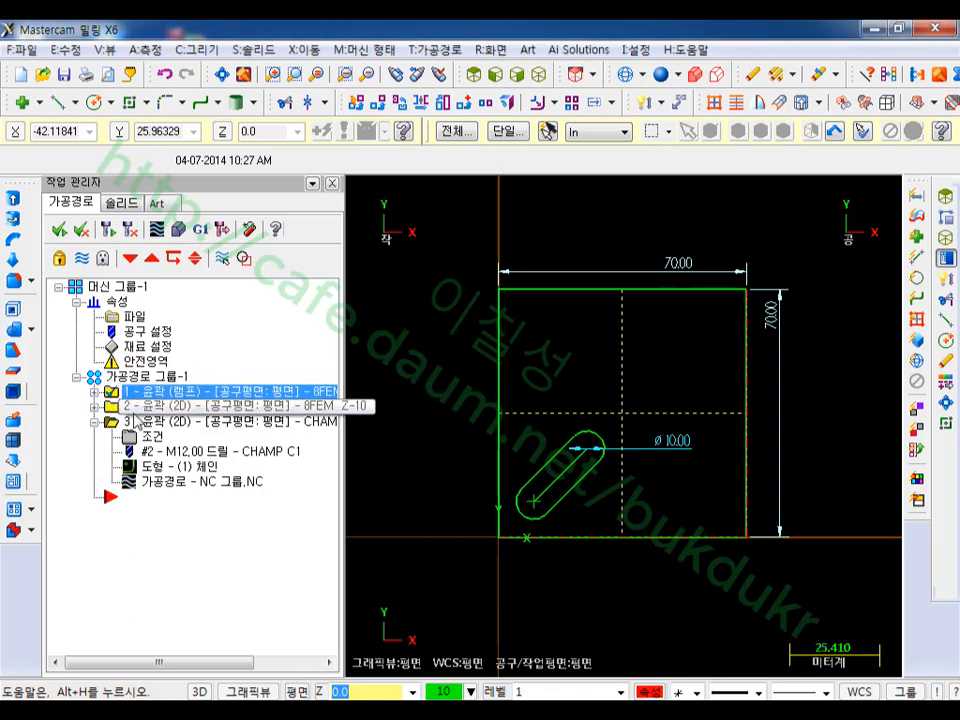
pyautogui.click(136, 410)
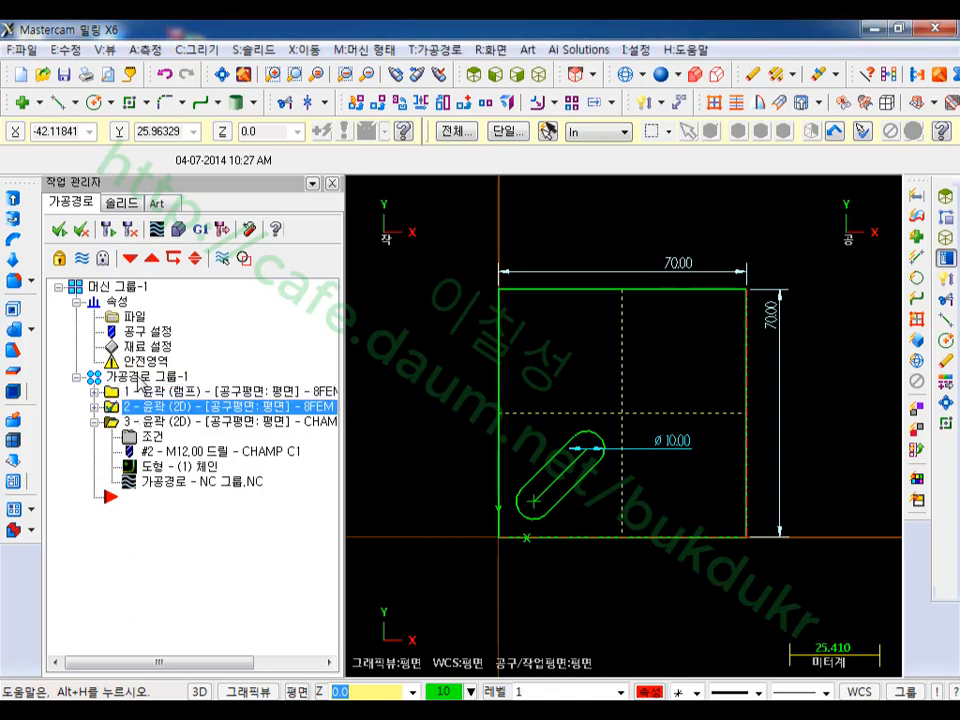
pyautogui.click(145, 376)
# Step: Start a transform toolpath for the machined slot's three operations and choose Translate as its type
pyautogui.scroll(2, 600, 407)
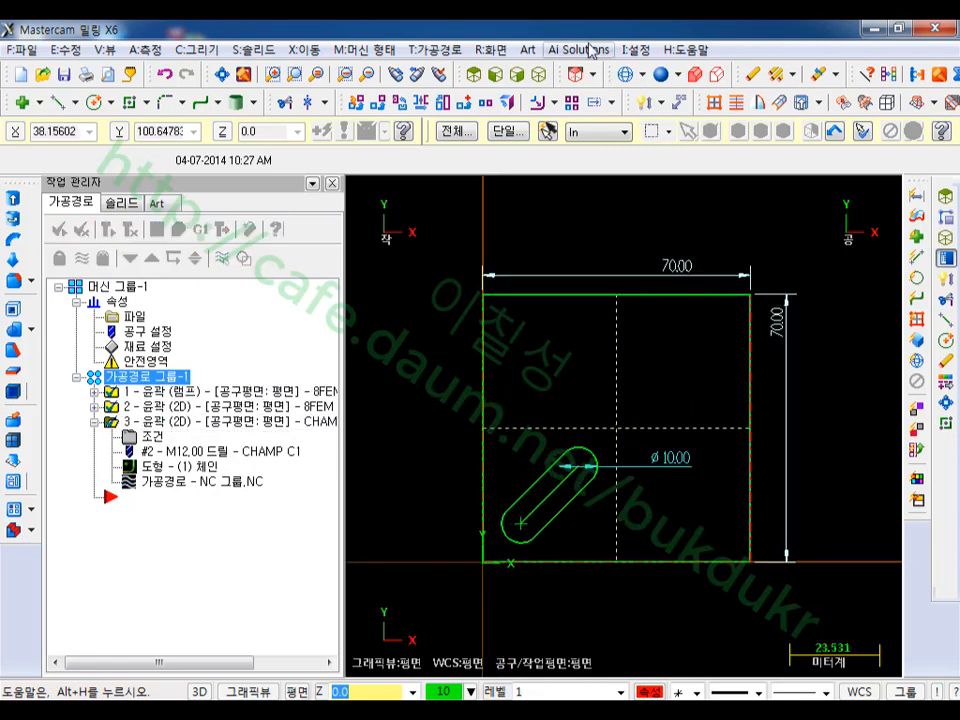
pyautogui.click(436, 49)
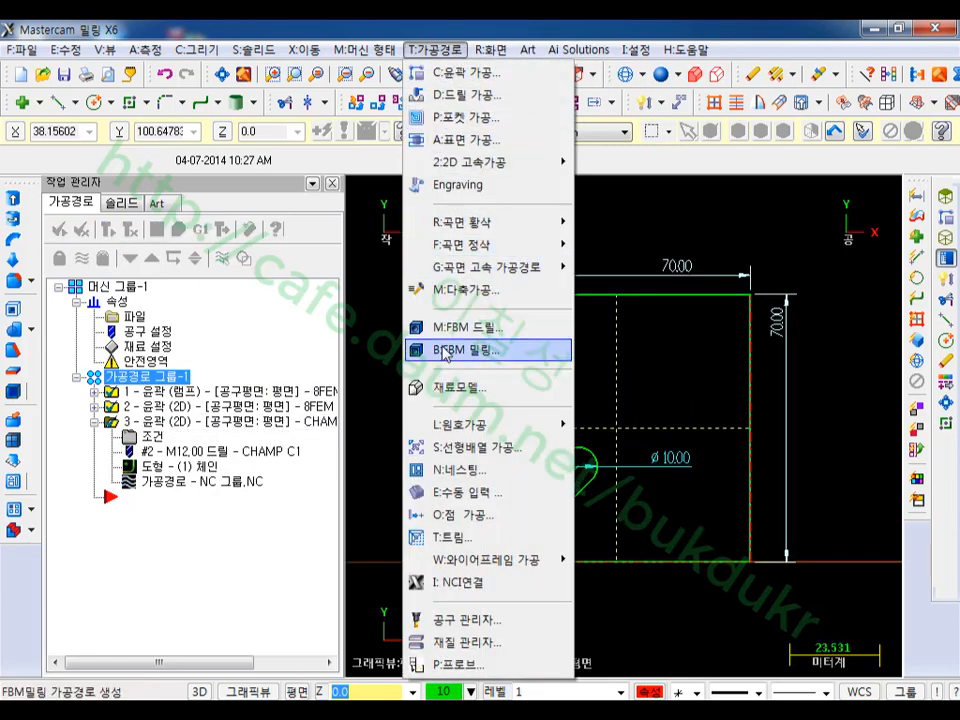
pyautogui.click(458, 452)
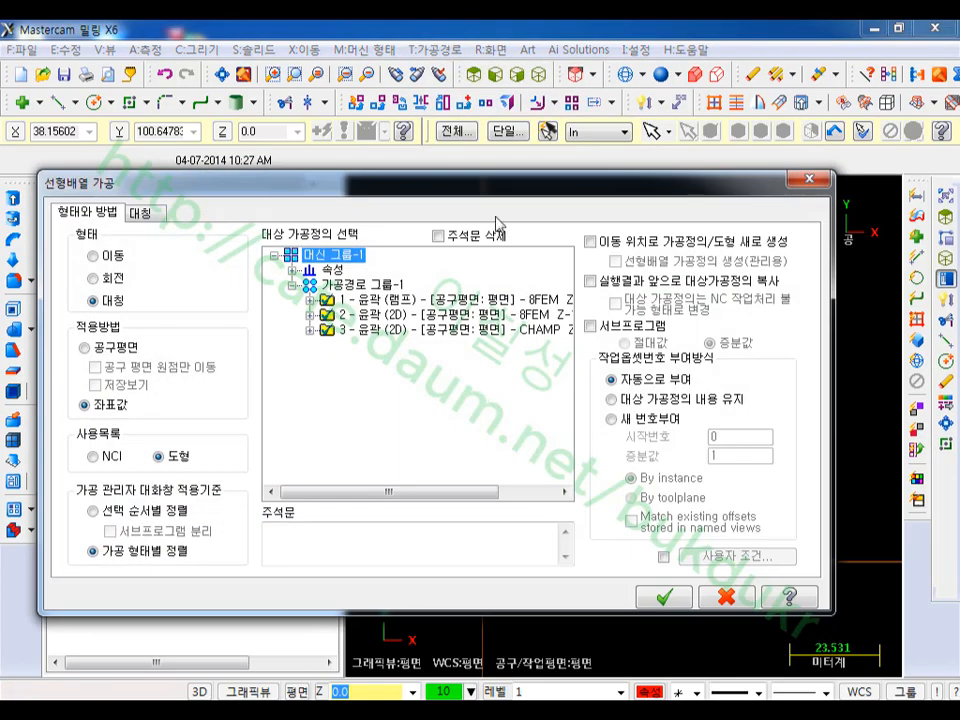
pyautogui.moveTo(400, 192); pyautogui.dragTo(485, 101)
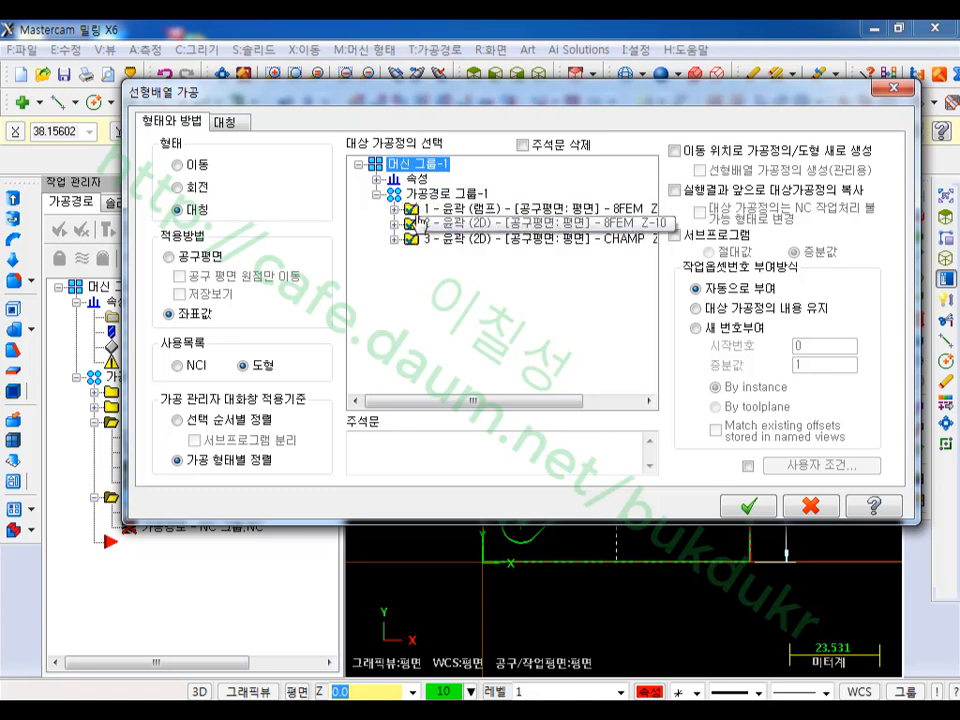
pyautogui.click(179, 166)
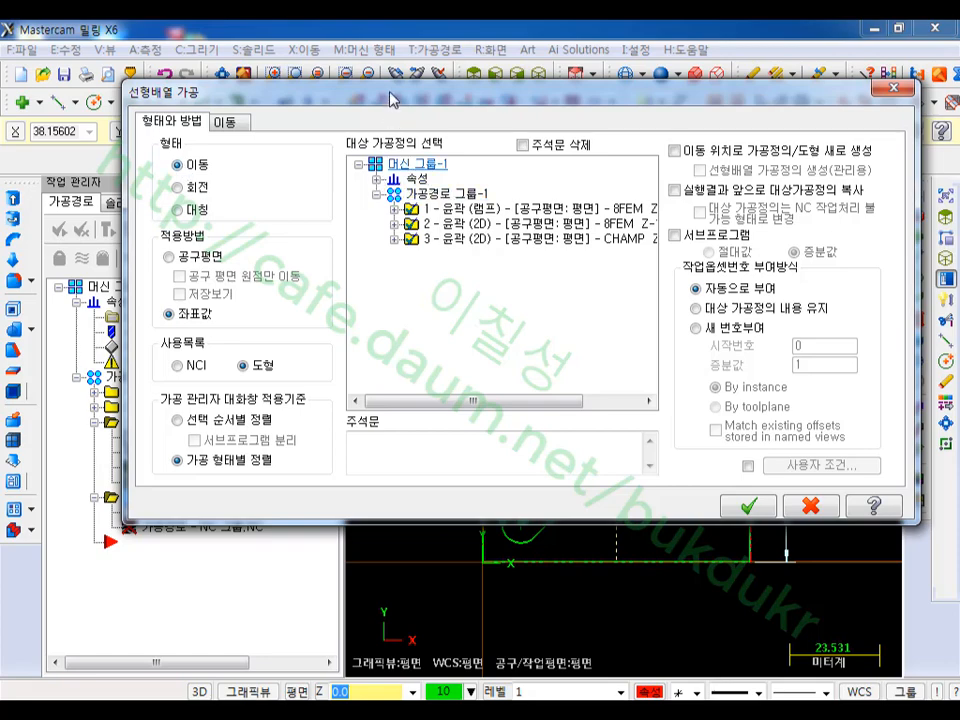
pyautogui.moveTo(392, 100); pyautogui.dragTo(359, 610)
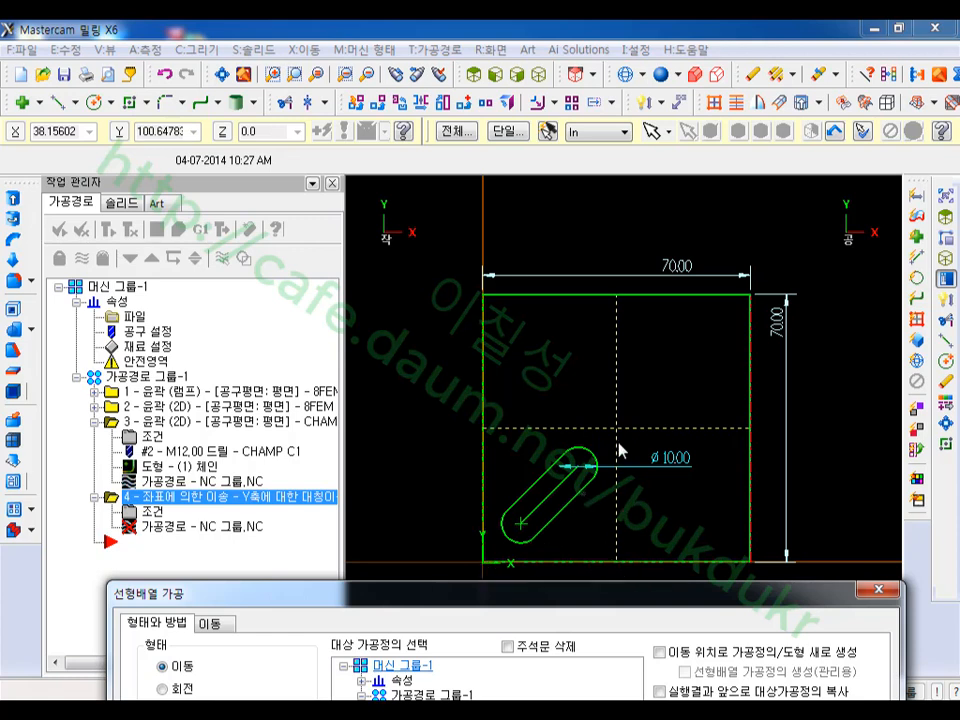
pyautogui.moveTo(536, 593); pyautogui.dragTo(536, 114)
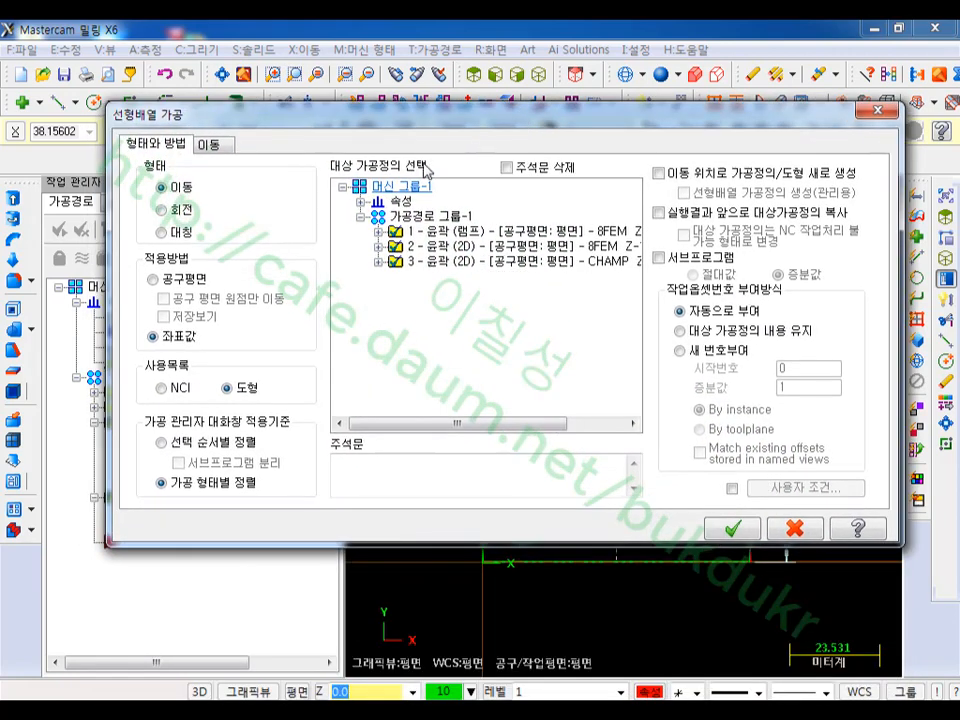
# Step: Use the tool plane method with origin only, copy the source operations with posting disabled, and assign new work offsets from 0 in increments of 1
pyautogui.click(153, 280)
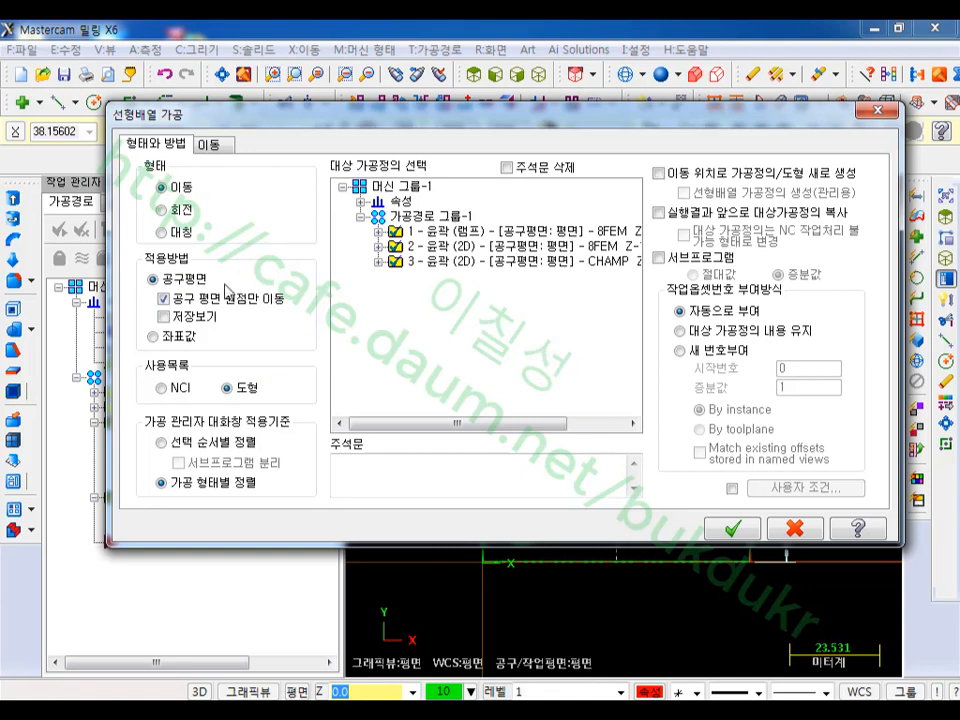
pyautogui.click(163, 298)
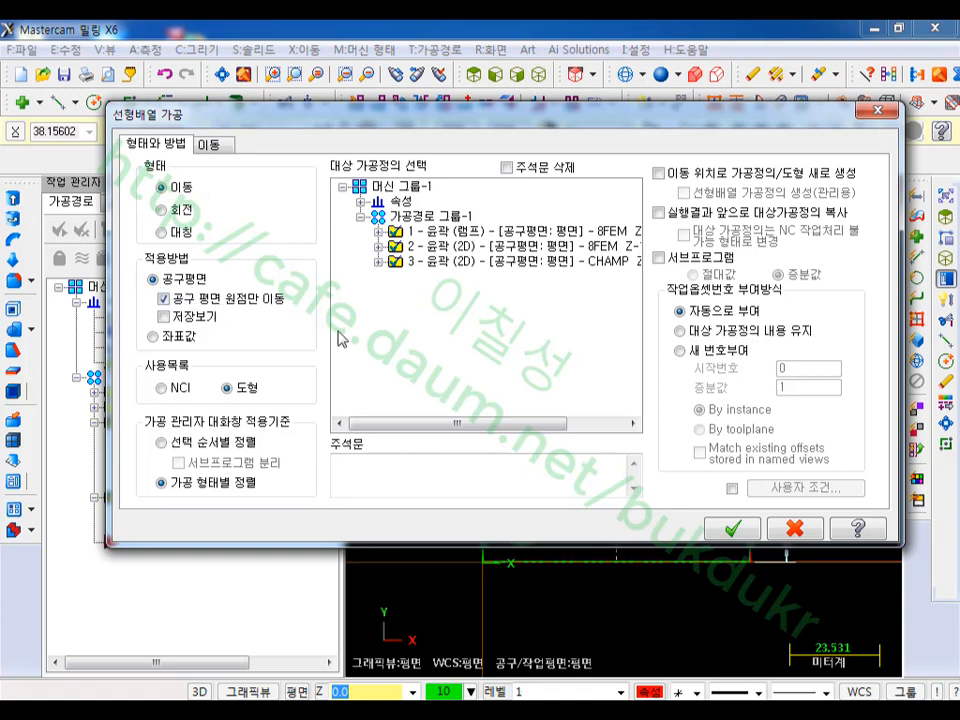
pyautogui.click(659, 214)
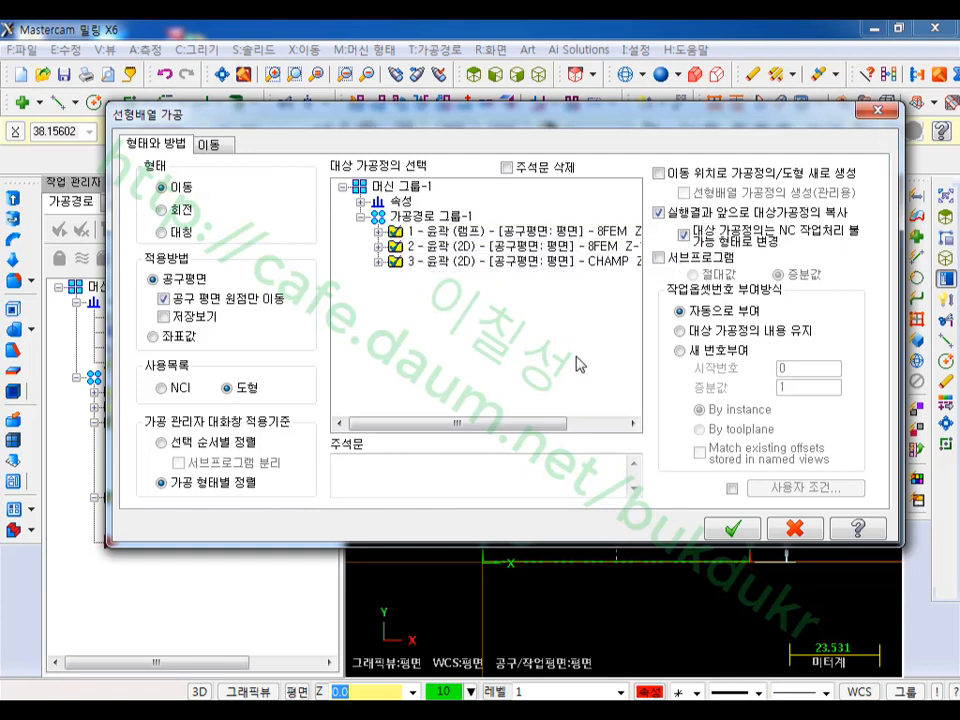
pyautogui.click(681, 352)
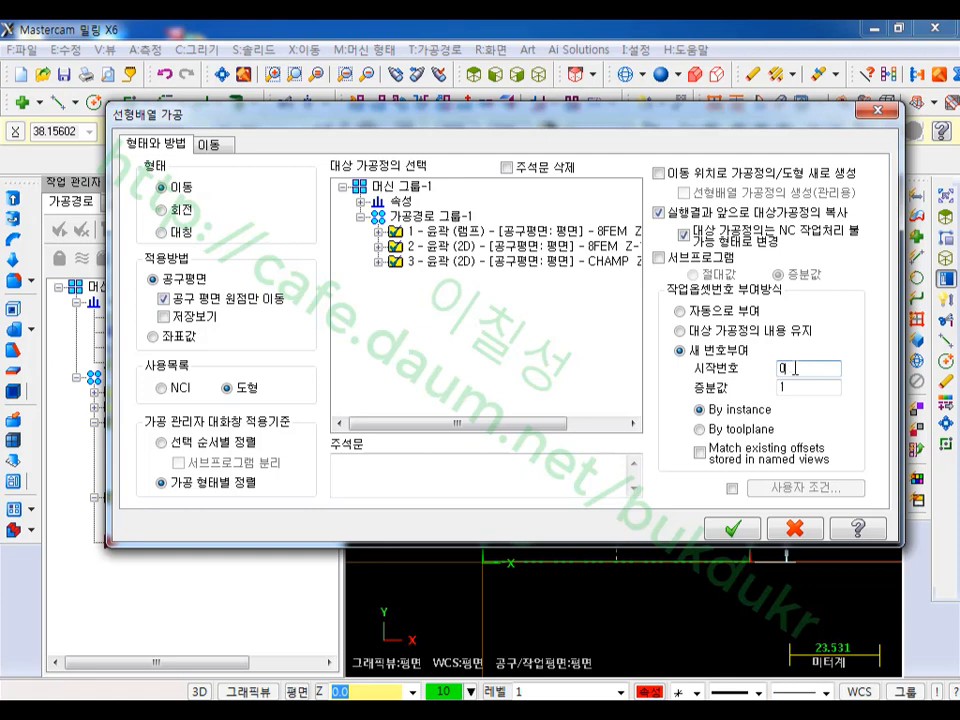
pyautogui.doubleClick(796, 368)
pyautogui.doubleClick(784, 387)
# Step: Set the rectangular translate spacing to 35 mm in X and 35 mm in Y
pyautogui.click(212, 147)
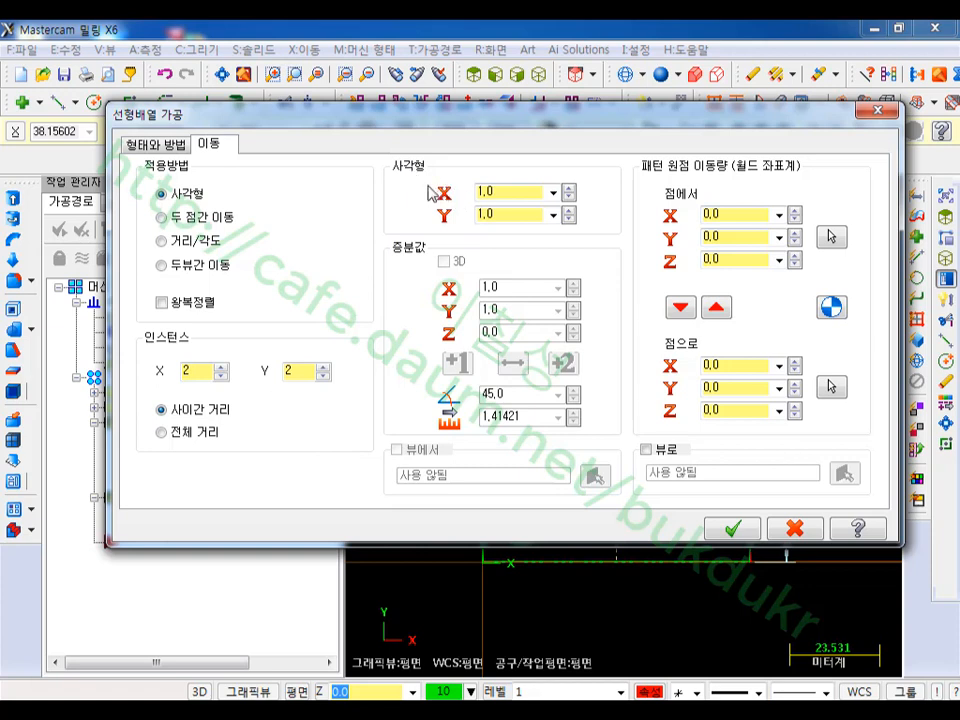
pyautogui.doubleClick(511, 189)
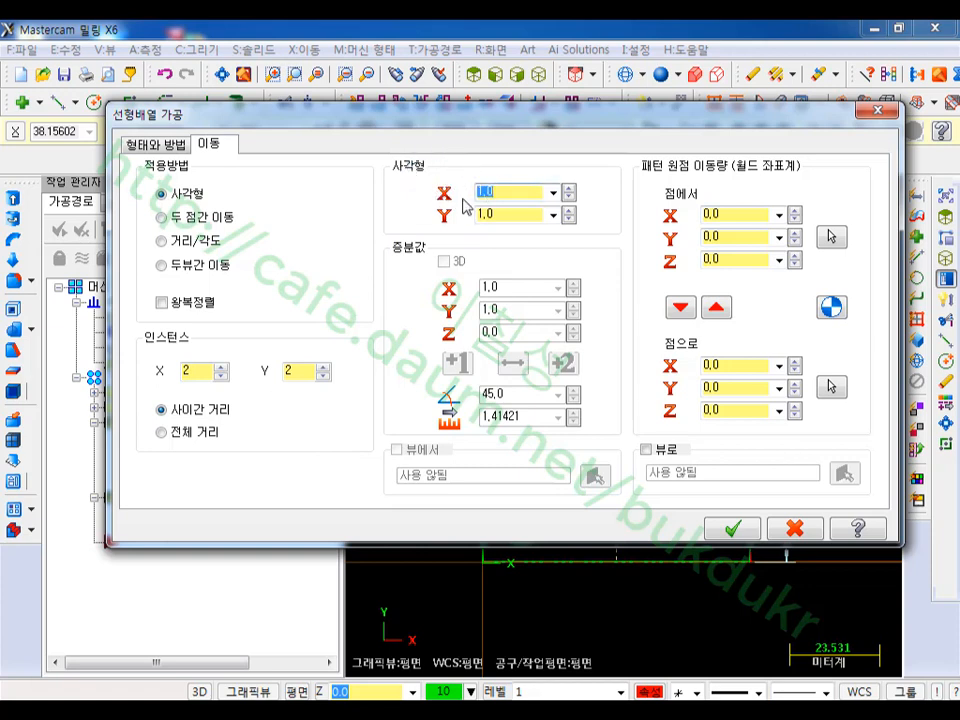
pyautogui.write('0')
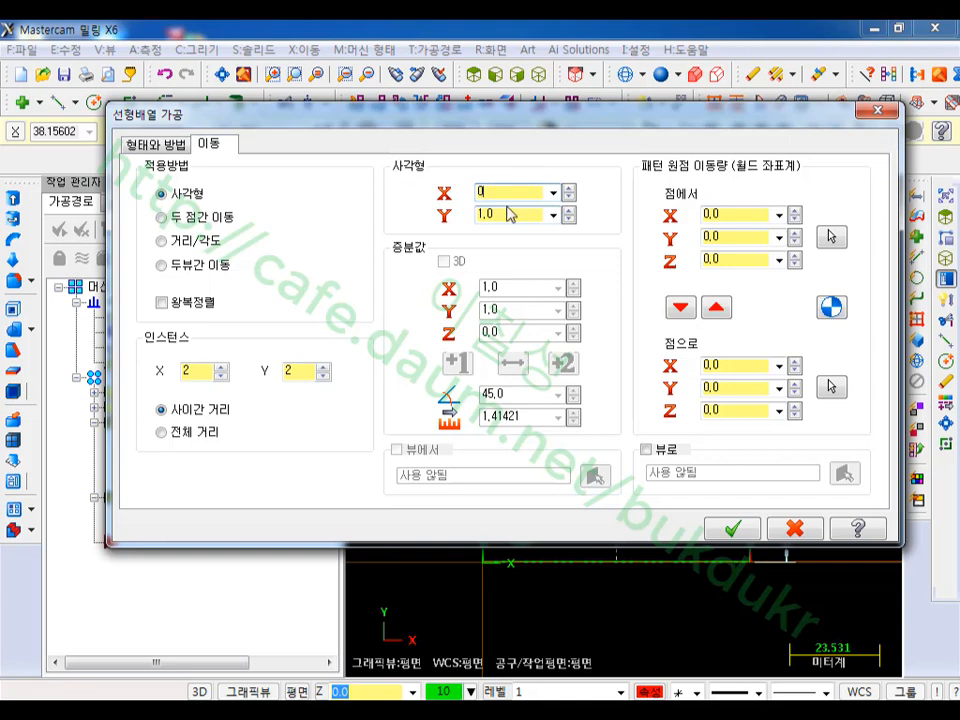
pyautogui.moveTo(624, 124)
pyautogui.mouseDown()
pyautogui.moveTo(620, 252)
pyautogui.moveTo(467, 647)
pyautogui.moveTo(609, 611)
pyautogui.mouseUp()
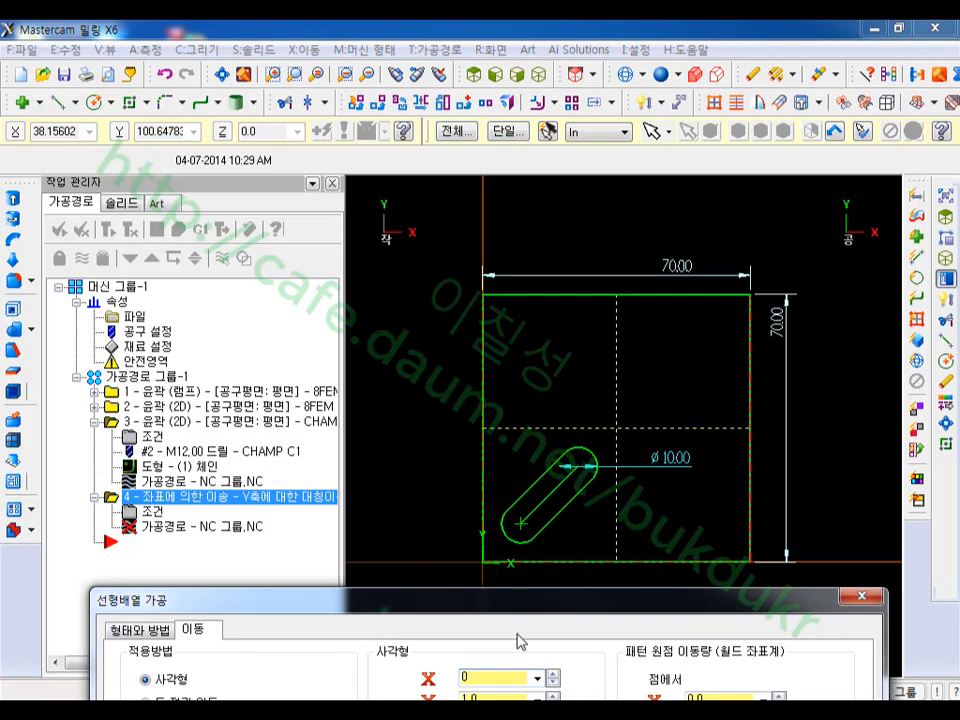
pyautogui.moveTo(506, 605); pyautogui.dragTo(546, 208)
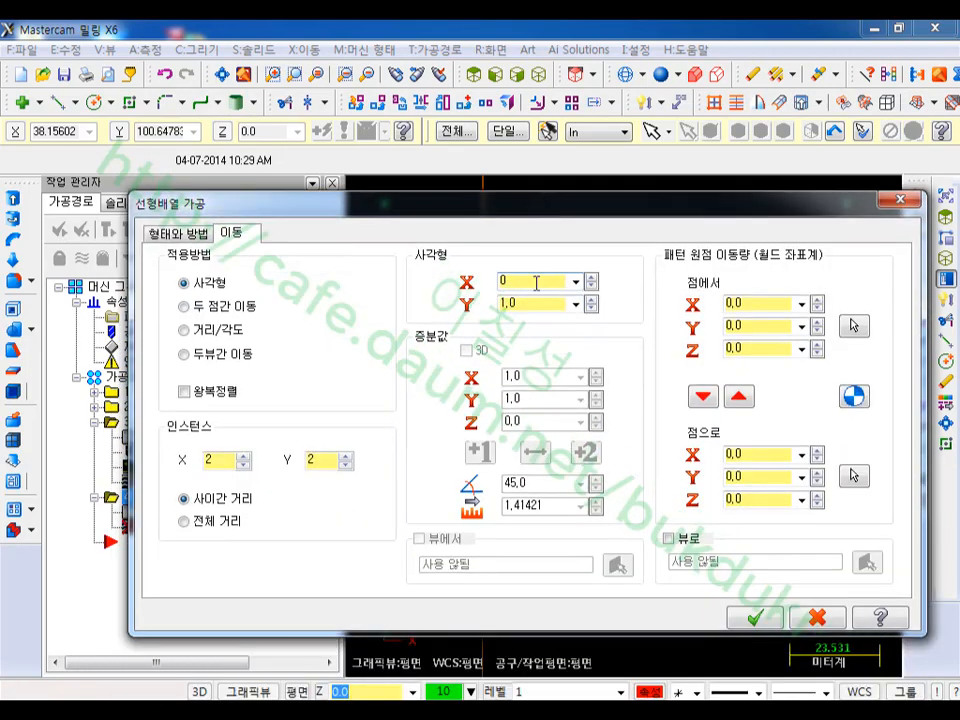
pyautogui.write('35')
pyautogui.press('Tab')
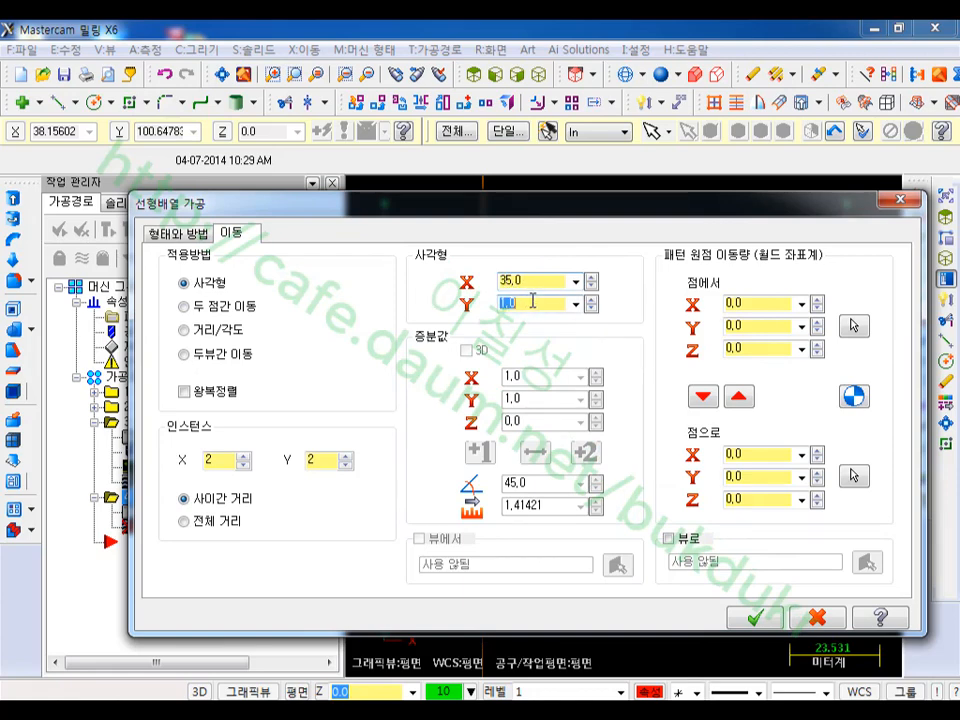
pyautogui.write('35')
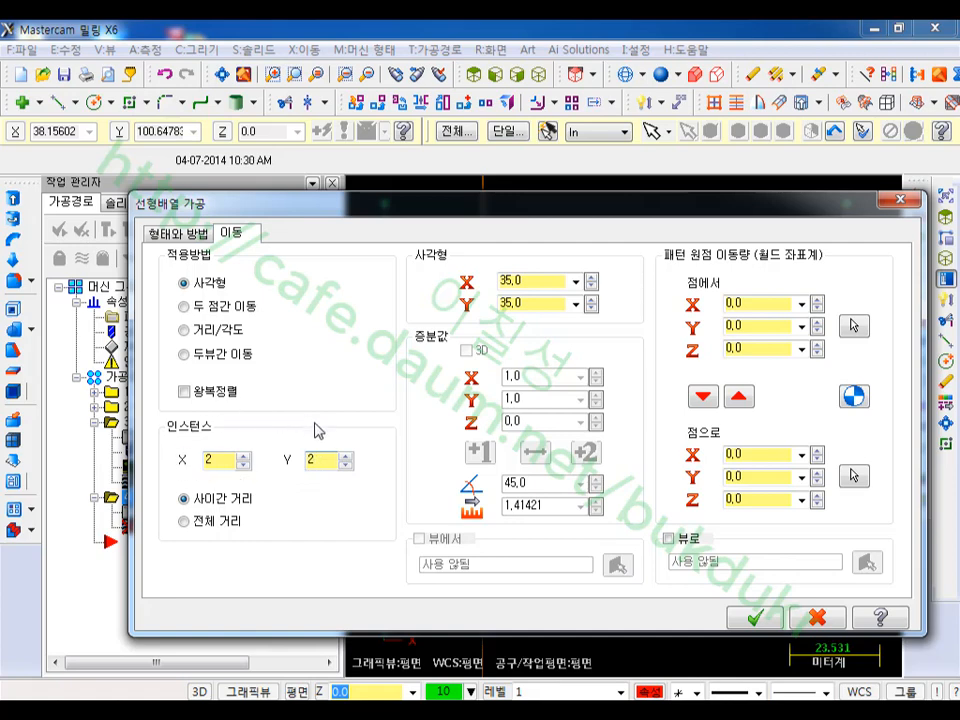
# Step: Accept the translate settings with two instances in each direction and generate the transformed slot toolpaths
pyautogui.click(538, 280)
pyautogui.click(536, 306)
pyautogui.click(532, 281)
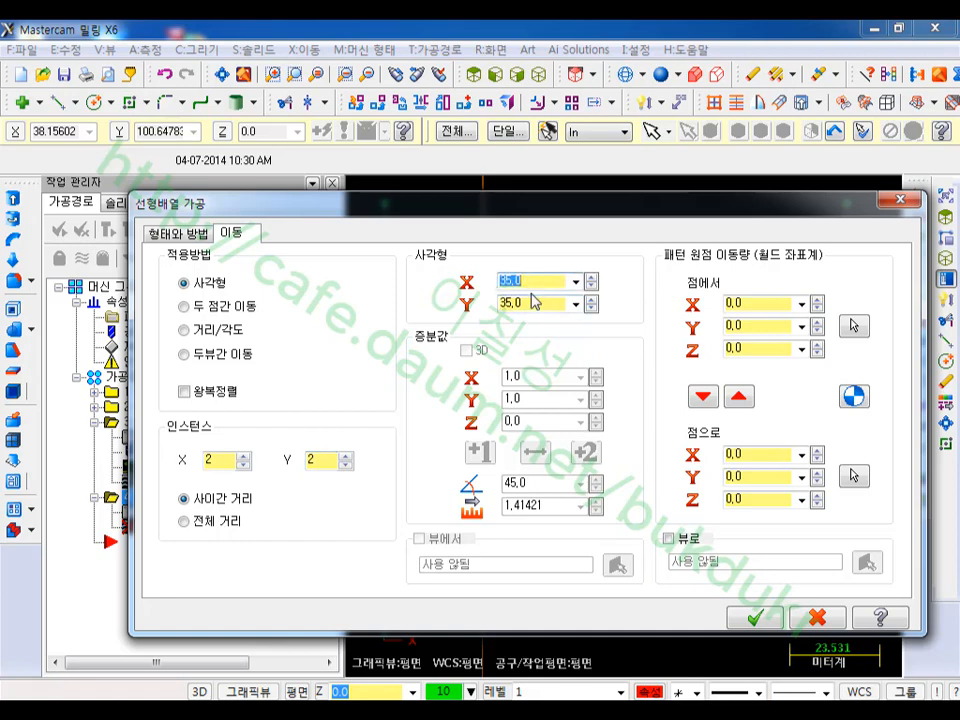
pyautogui.click(536, 303)
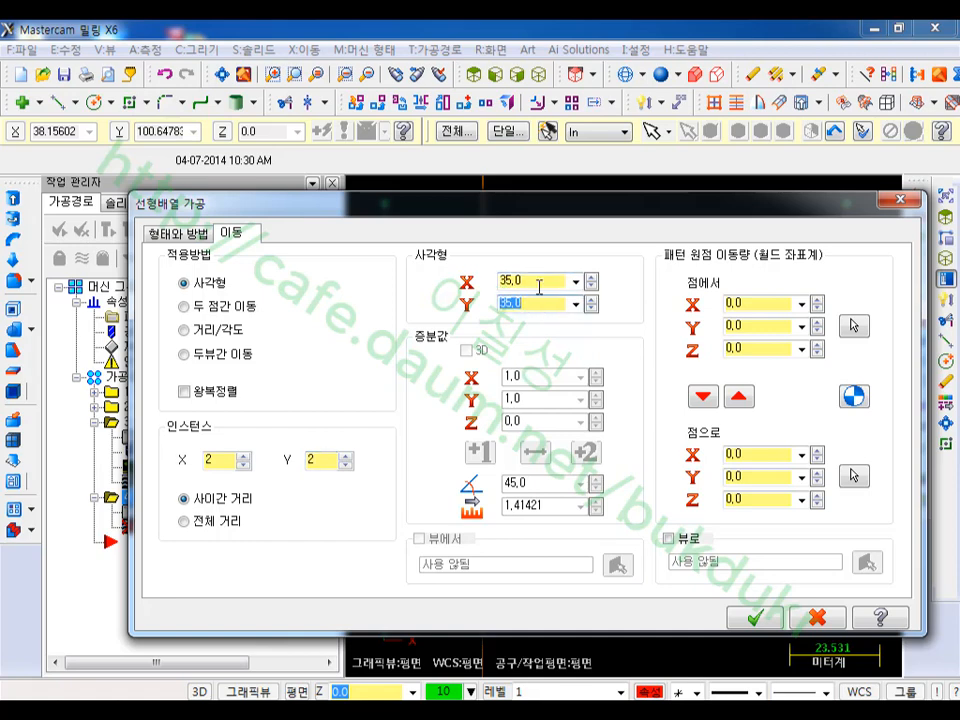
pyautogui.click(538, 283)
pyautogui.click(542, 303)
pyautogui.click(755, 617)
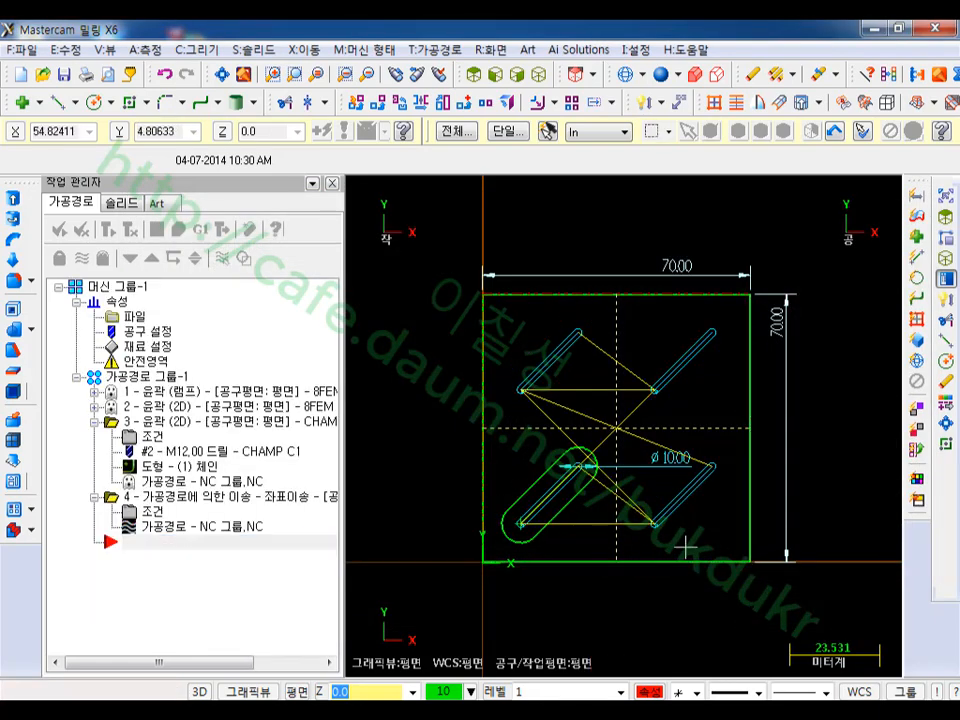
pyautogui.scroll(1, 630, 553)
pyautogui.scroll(1, 620, 441)
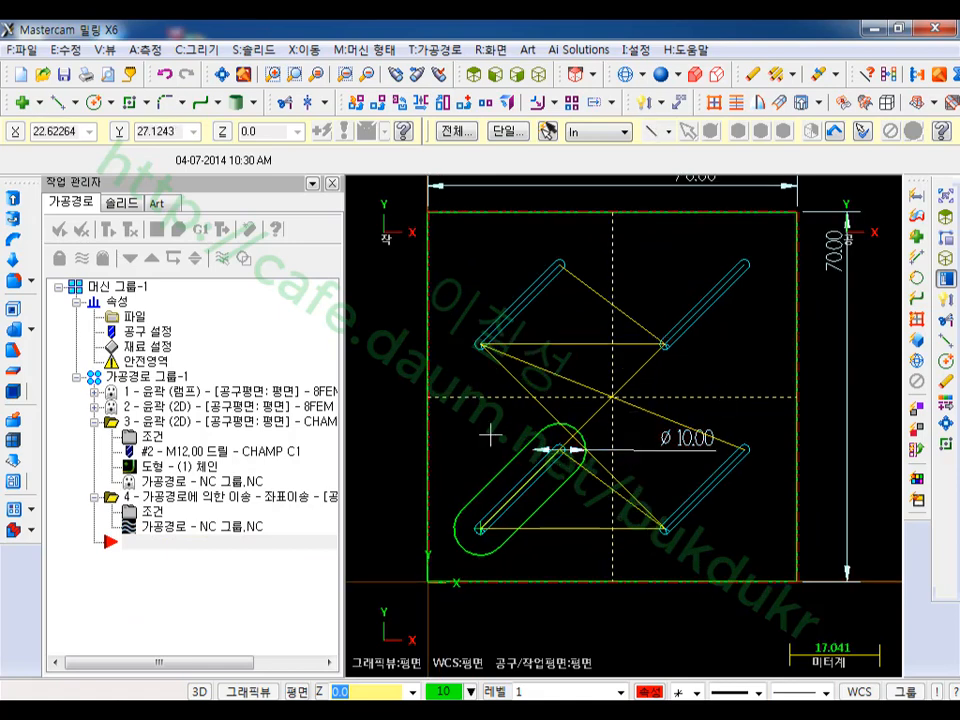
# Step: Collapse the chamfer contour, backplot the transform operation through all its slot positions and close the backplot
pyautogui.click(111, 422)
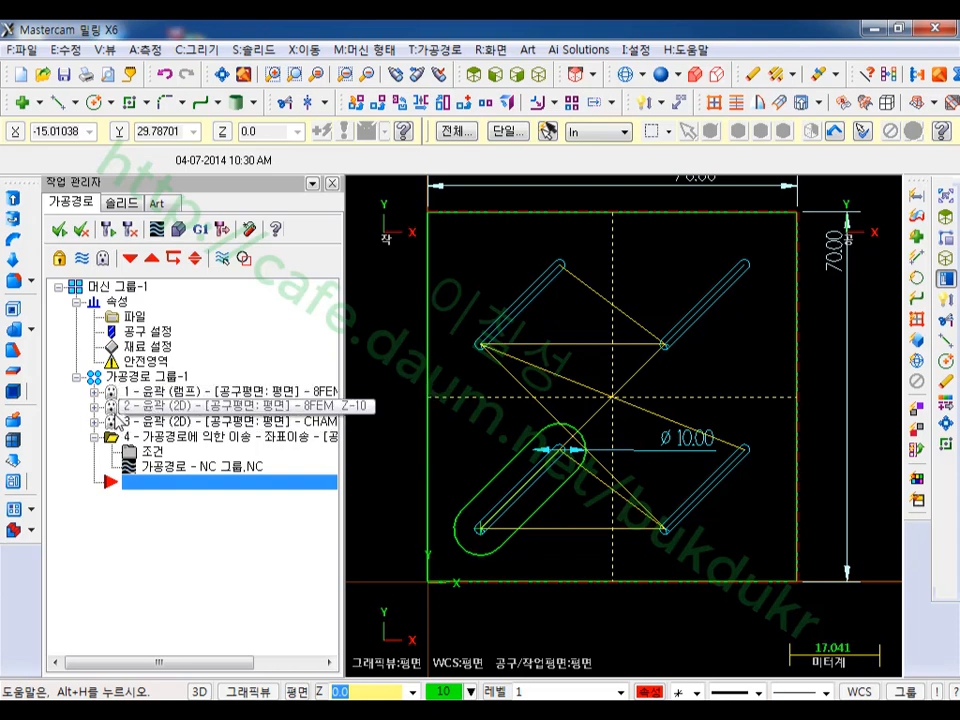
pyautogui.click(156, 441)
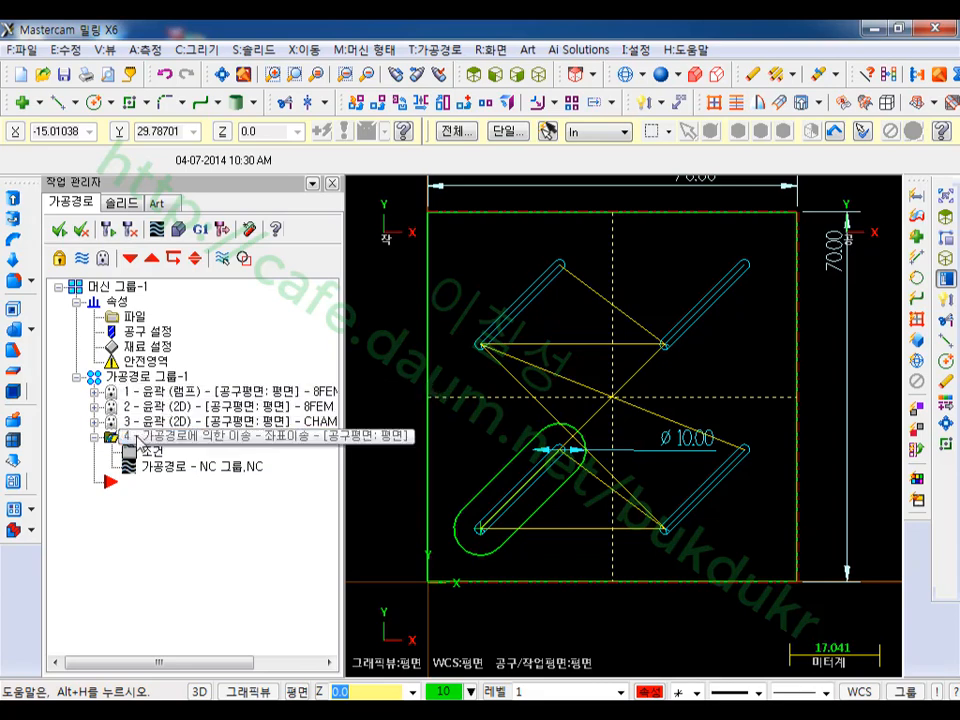
pyautogui.click(157, 230)
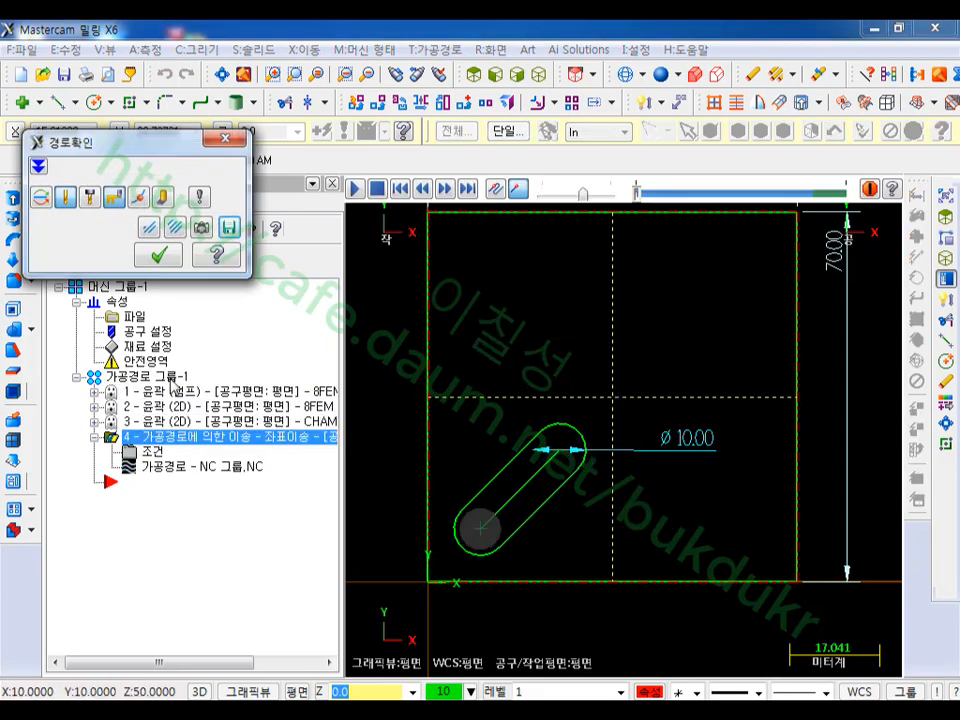
pyautogui.click(355, 190)
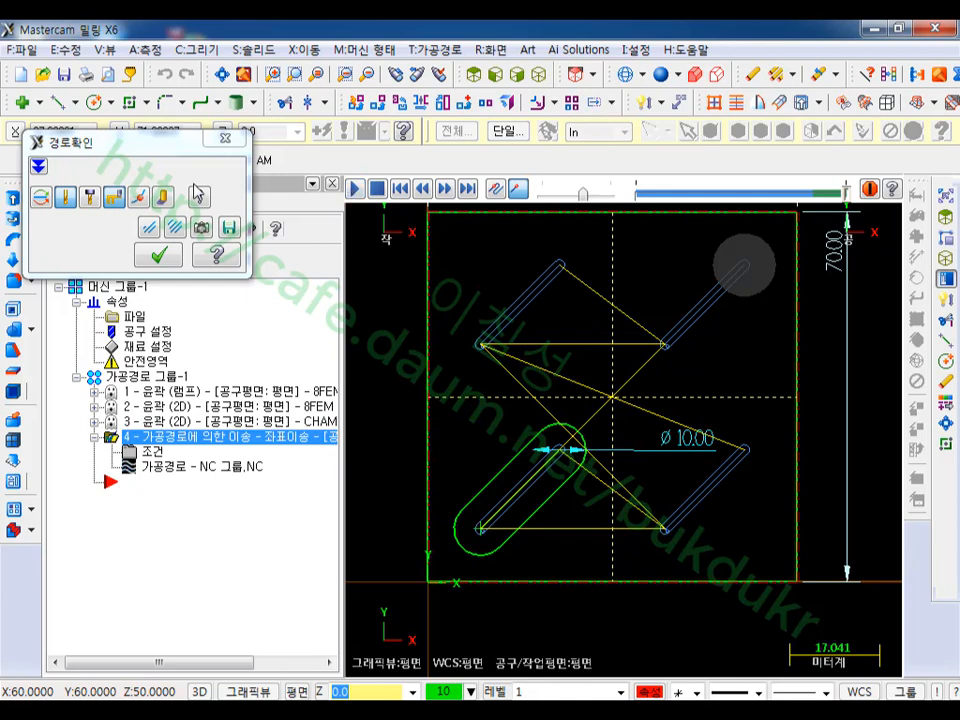
pyautogui.click(160, 257)
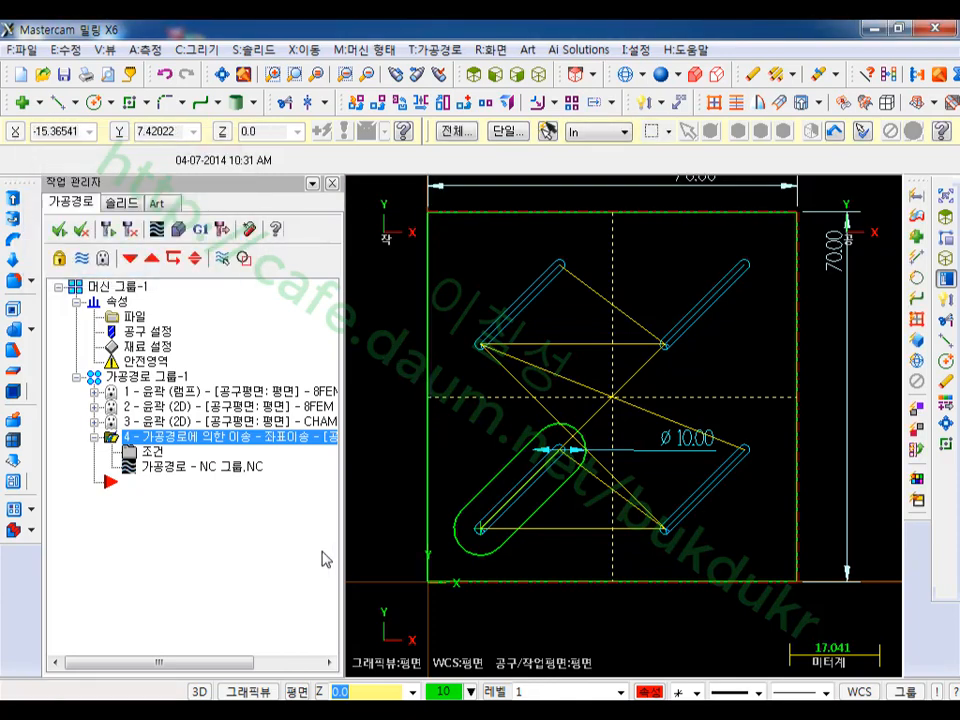
# Step: Post the transform operation to an NC file and open the program's backplot window in CIMCO Edit
pyautogui.click(202, 230)
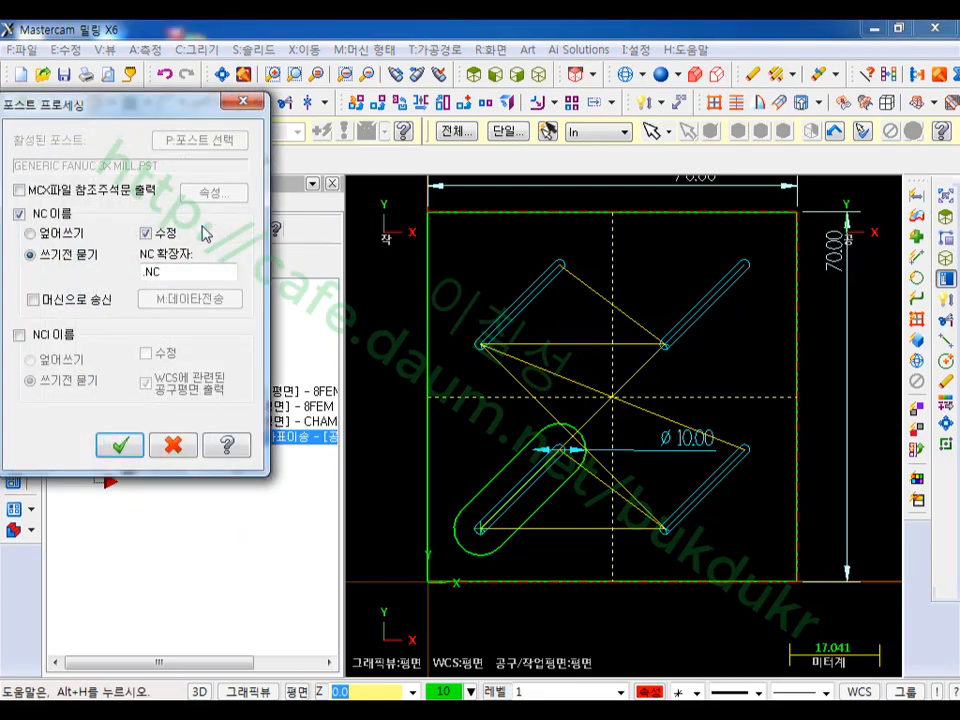
pyautogui.click(122, 445)
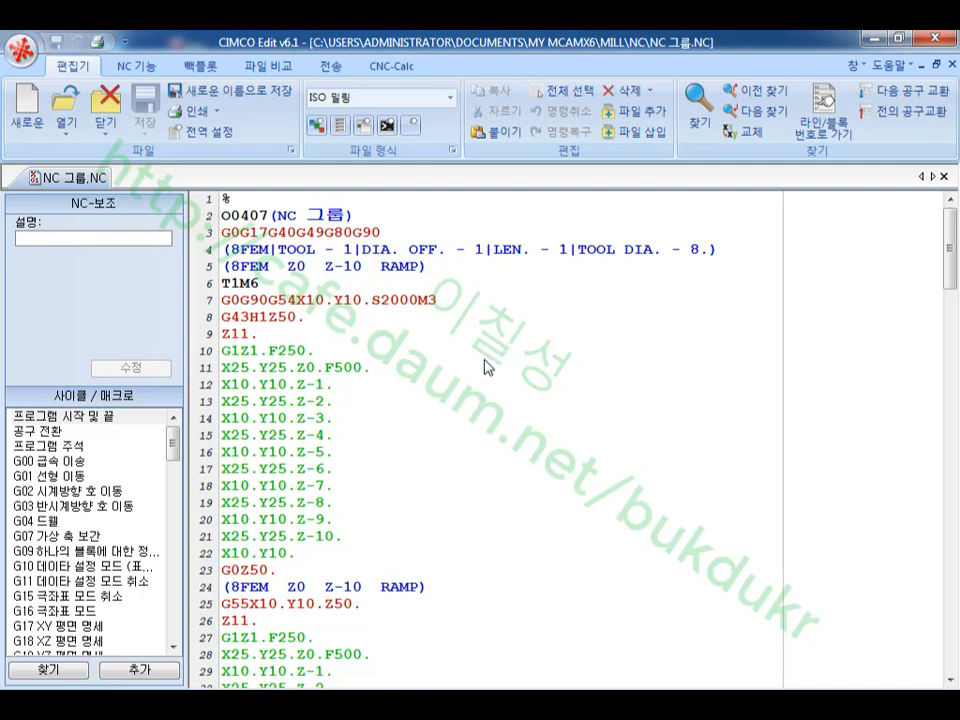
pyautogui.click(200, 66)
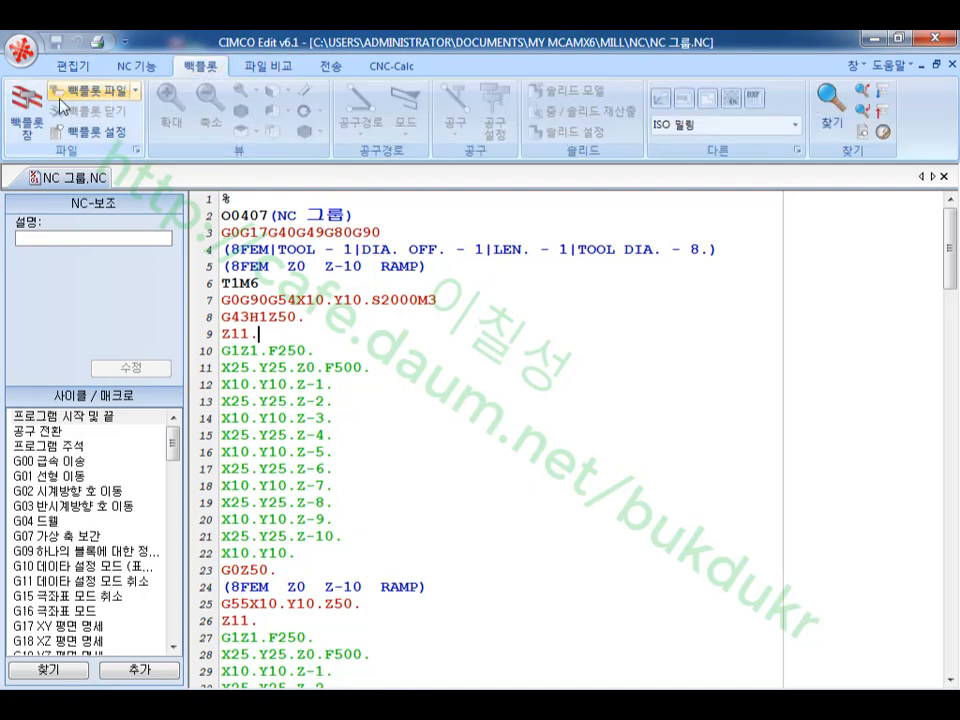
pyautogui.click(28, 108)
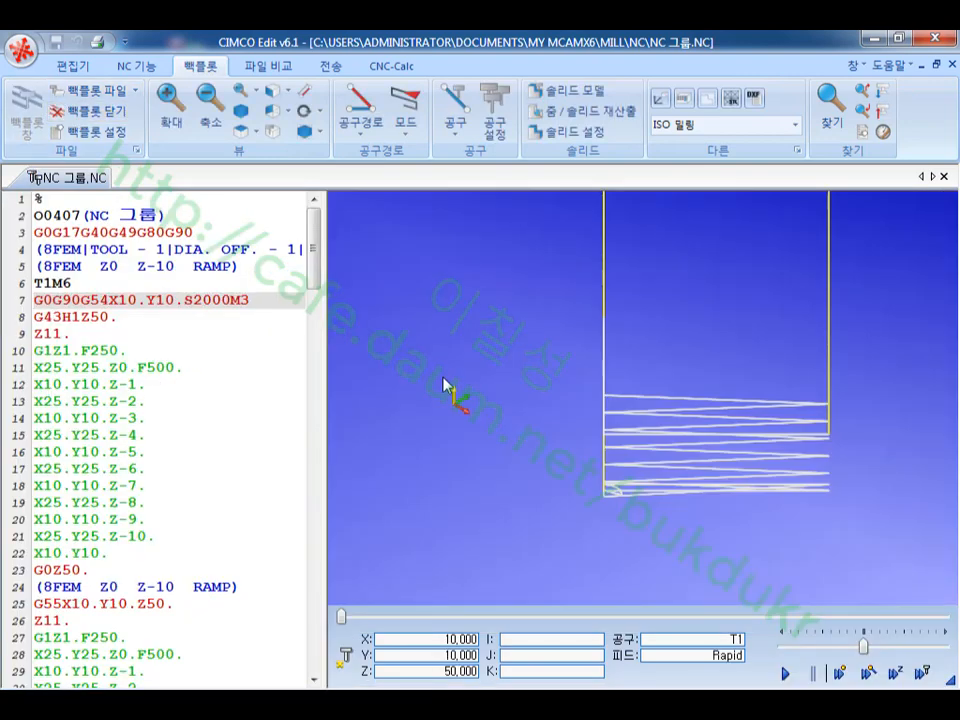
# Step: Run the NC program's backplot simulation from an angled view at near maximum speed
pyautogui.moveTo(509, 473); pyautogui.dragTo(543, 493)
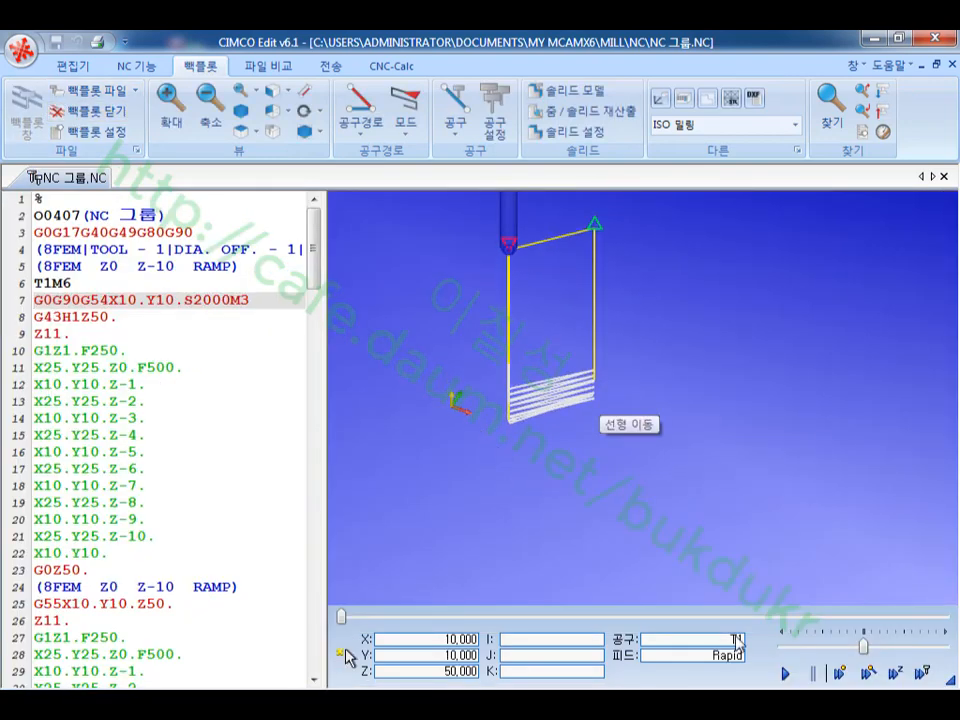
pyautogui.click(786, 675)
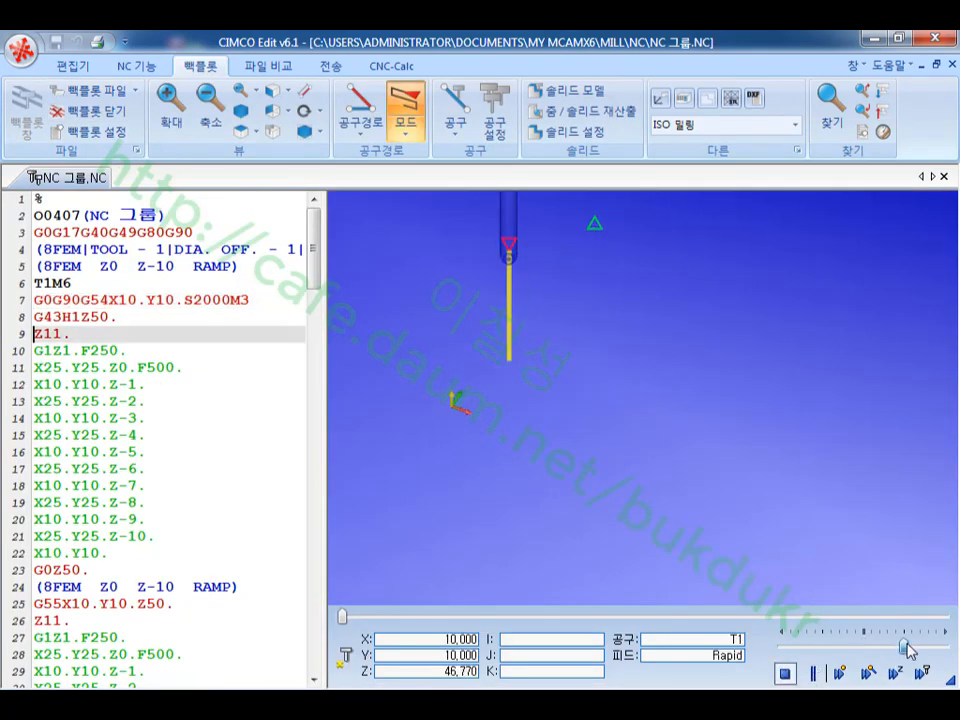
pyautogui.moveTo(908, 650); pyautogui.dragTo(943, 649)
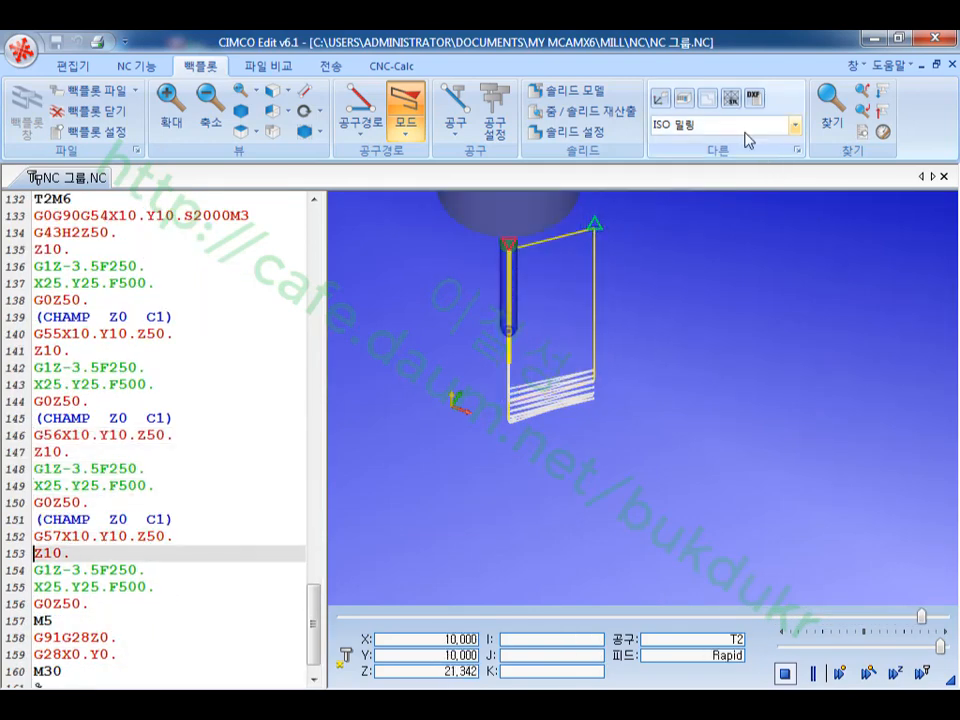
# Step: Set the backplot's work offsets in X to 50 for G55, 100 for G56 and 150 for G57
pyautogui.click(687, 103)
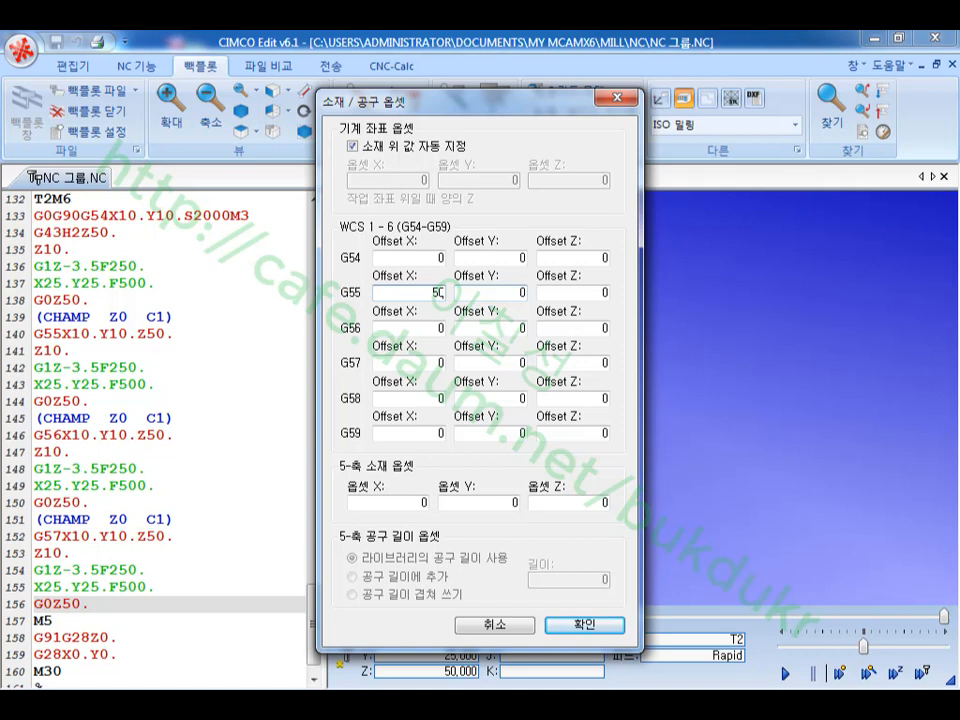
pyautogui.doubleClick(441, 329)
pyautogui.write('100')
pyautogui.doubleClick(438, 363)
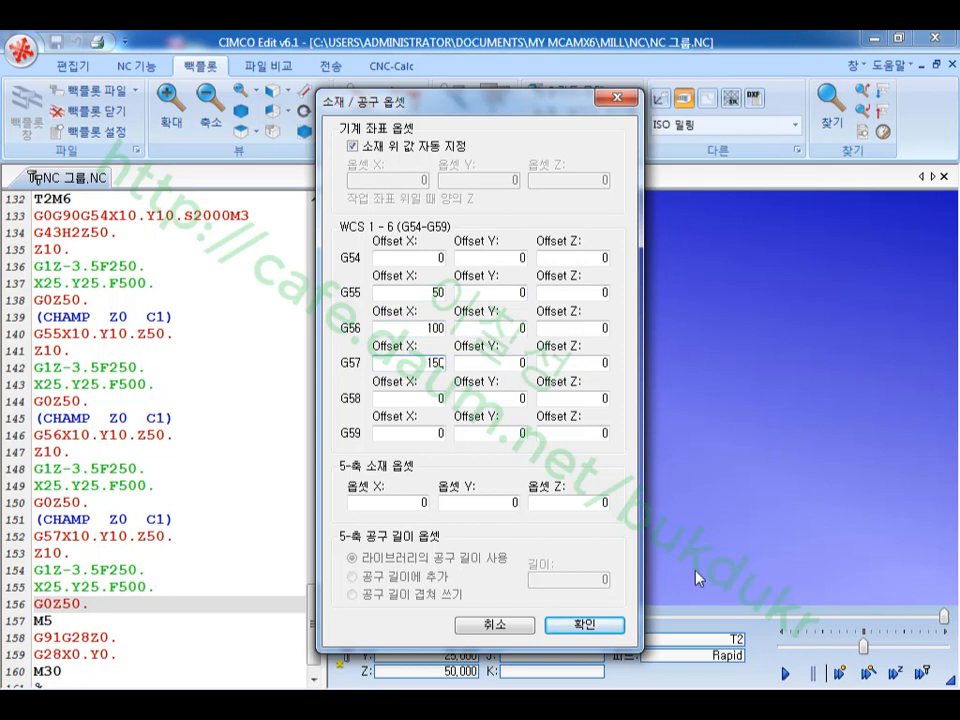
pyautogui.click(414, 321)
pyautogui.click(584, 624)
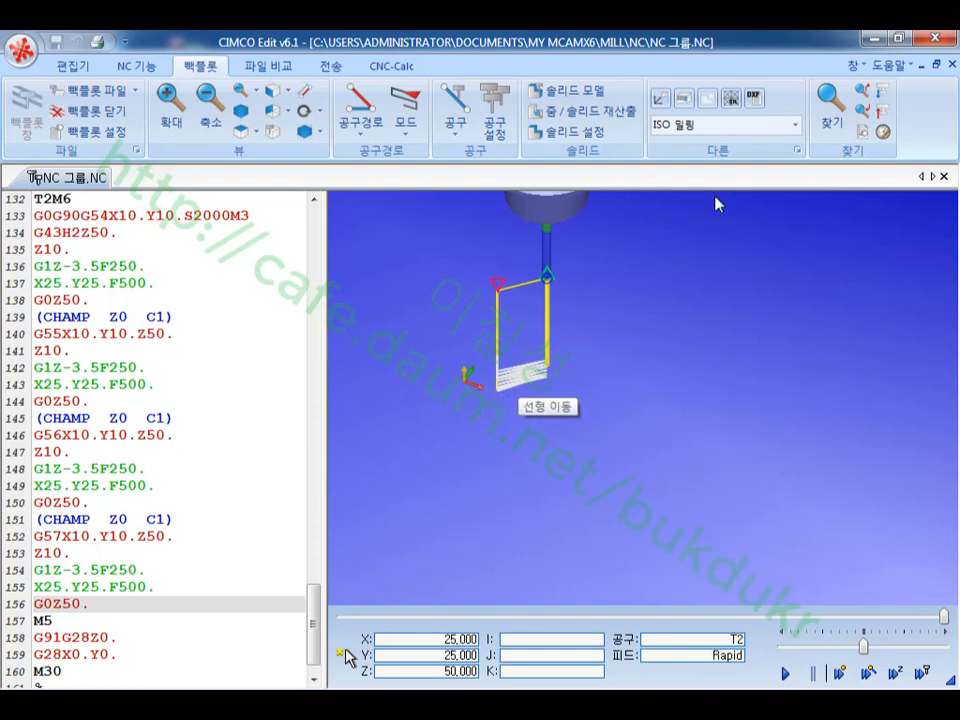
# Step: Switch the backplot's control type to Fanuc milling and run the simulation from the start of the program
pyautogui.click(793, 125)
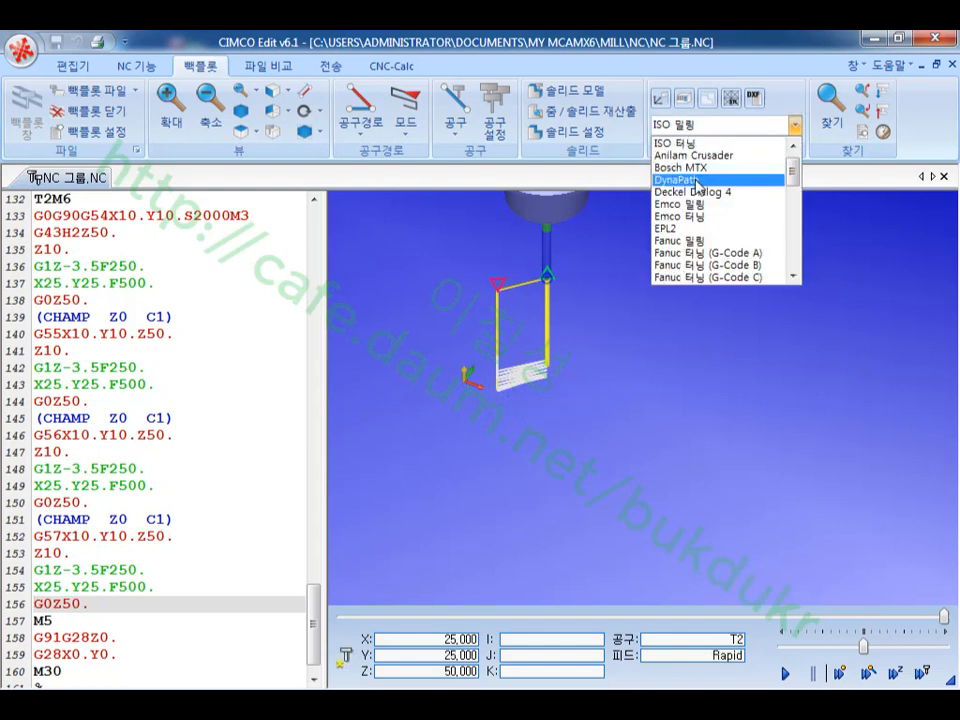
pyautogui.click(695, 242)
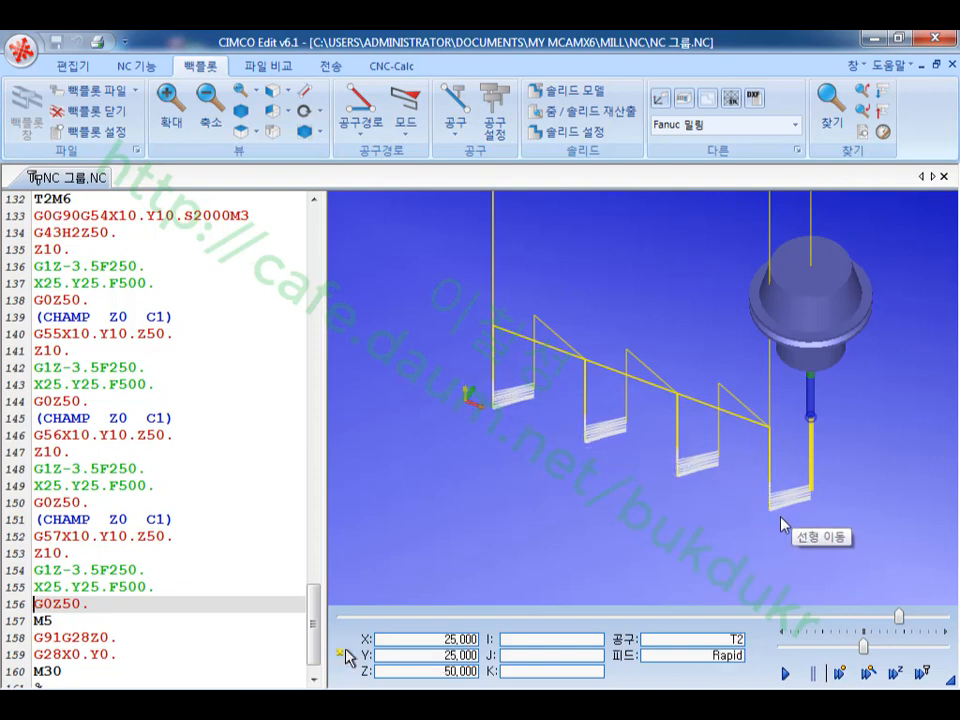
pyautogui.moveTo(317, 628); pyautogui.dragTo(327, 245)
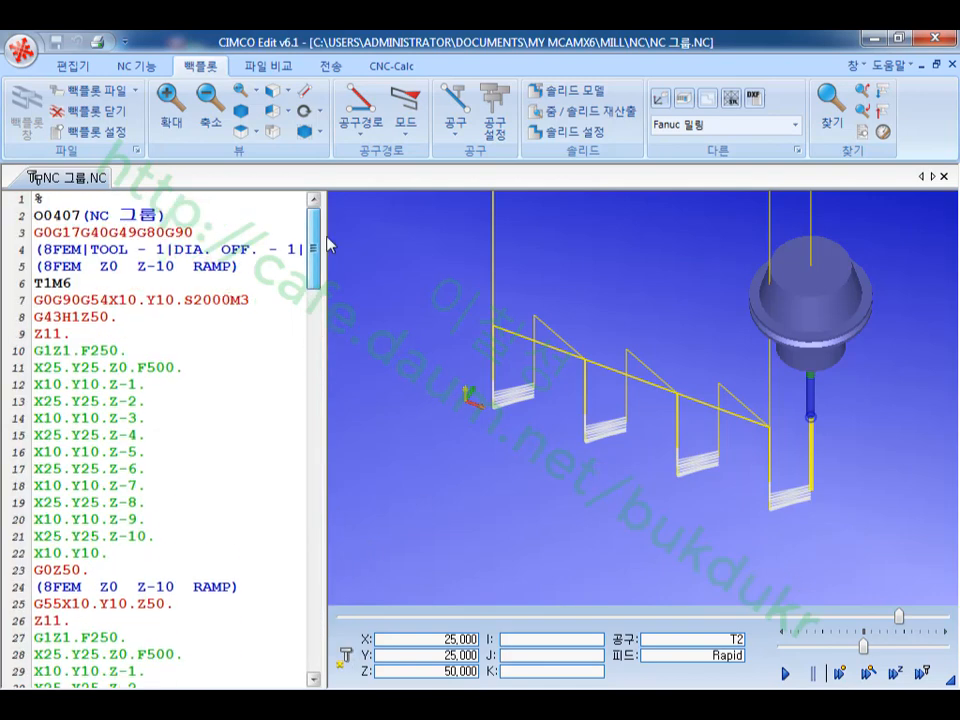
pyautogui.click(166, 214)
pyautogui.click(790, 672)
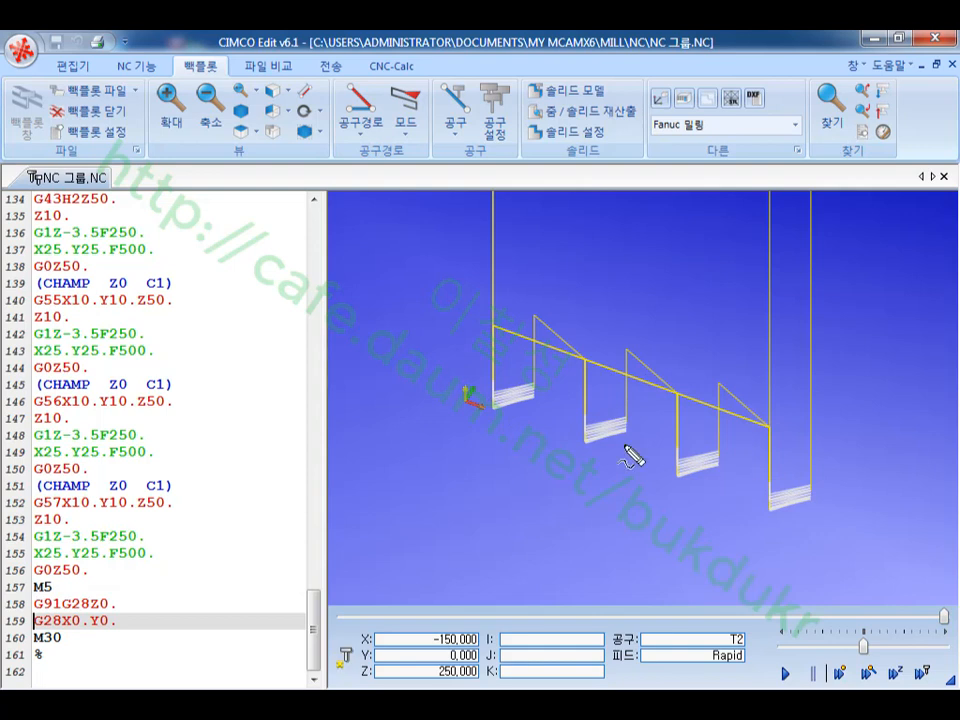
pyautogui.moveTo(555, 414)
pyautogui.mouseDown()
pyautogui.moveTo(467, 366)
pyautogui.moveTo(521, 414)
pyautogui.mouseUp()
pyautogui.moveTo(612, 464)
pyautogui.mouseDown()
pyautogui.moveTo(628, 390)
pyautogui.moveTo(594, 480)
pyautogui.mouseUp()
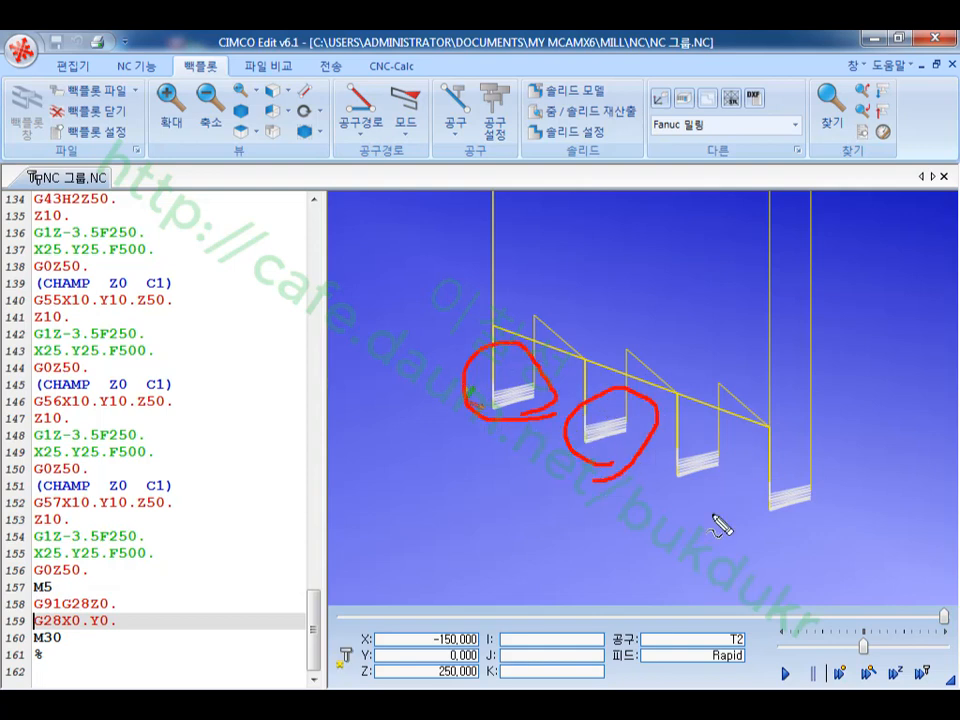
pyautogui.moveTo(716, 520)
pyautogui.mouseDown()
pyautogui.moveTo(728, 531)
pyautogui.moveTo(765, 521)
pyautogui.moveTo(831, 561)
pyautogui.mouseUp()
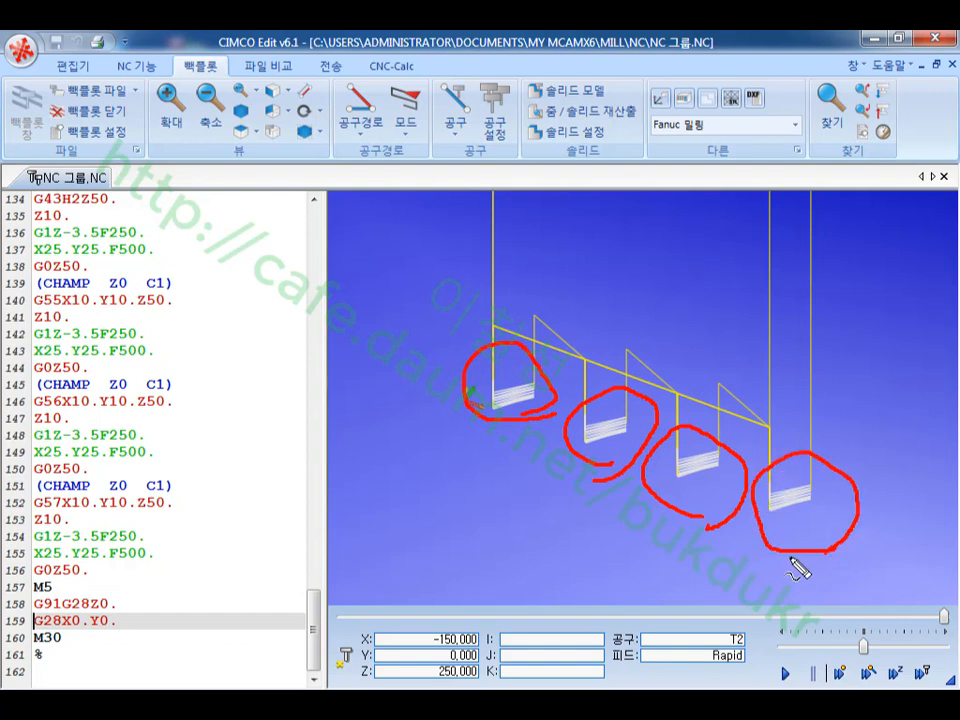
pyautogui.moveTo(449, 361); pyautogui.dragTo(503, 345)
pyautogui.moveTo(555, 399)
pyautogui.mouseDown()
pyautogui.moveTo(586, 423)
pyautogui.moveTo(607, 393)
pyautogui.mouseUp()
pyautogui.moveTo(648, 432)
pyautogui.mouseDown()
pyautogui.moveTo(661, 472)
pyautogui.moveTo(703, 432)
pyautogui.mouseUp()
pyautogui.moveTo(747, 472); pyautogui.dragTo(829, 451)
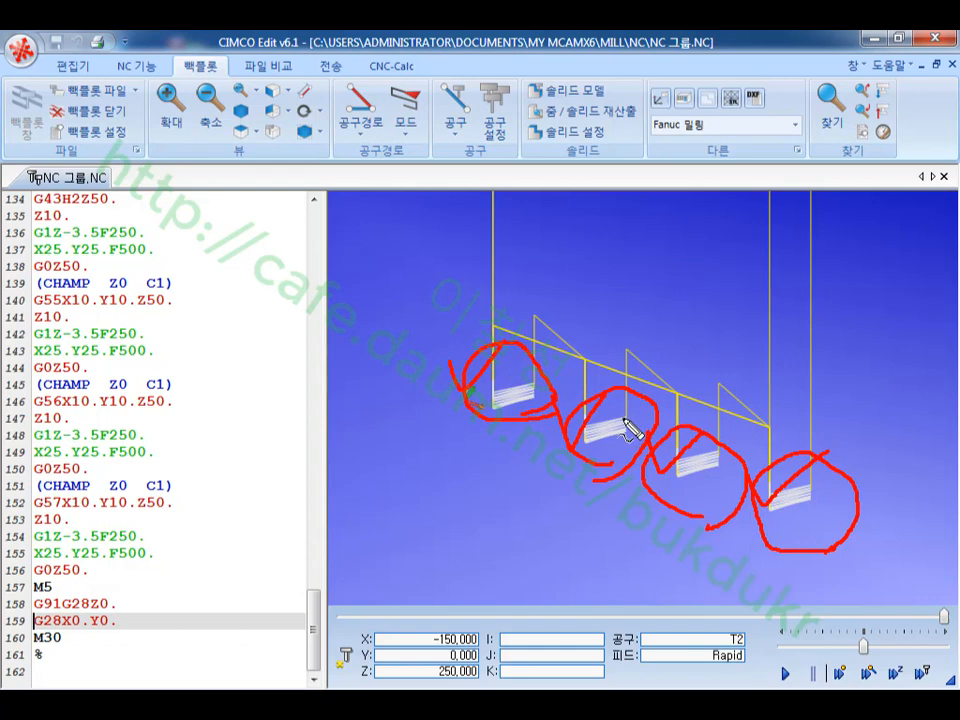
pyautogui.press('Escape')
# Step: Replay the backplot simulation from the program's beginning, and close the NC editor to return to Mastercam
pyautogui.moveTo(312, 606); pyautogui.dragTo(316, 222)
pyautogui.click(206, 216)
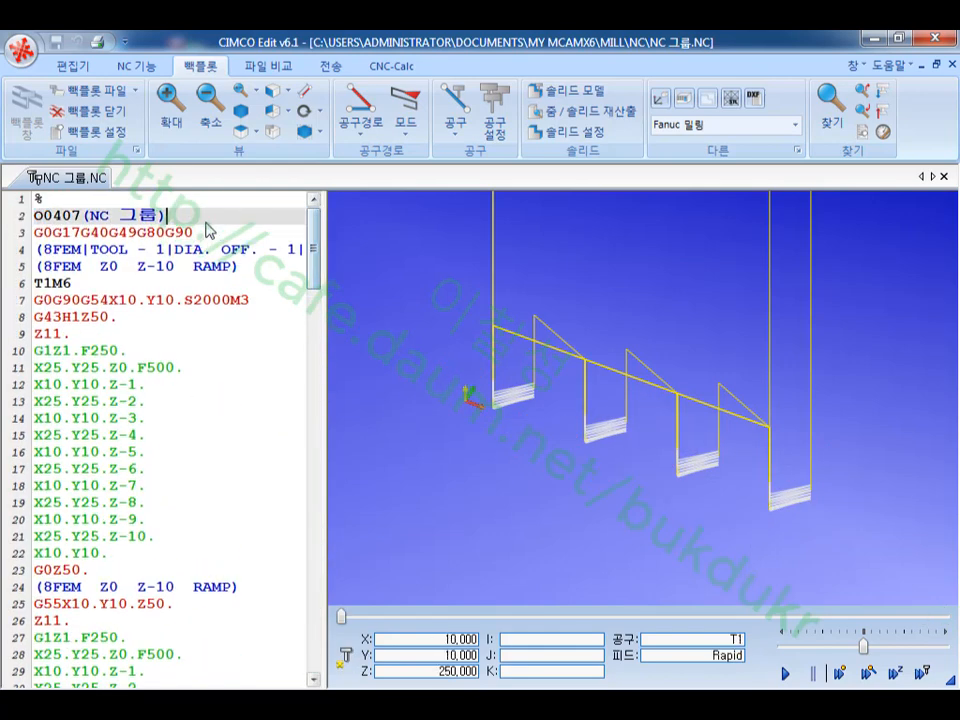
pyautogui.click(783, 675)
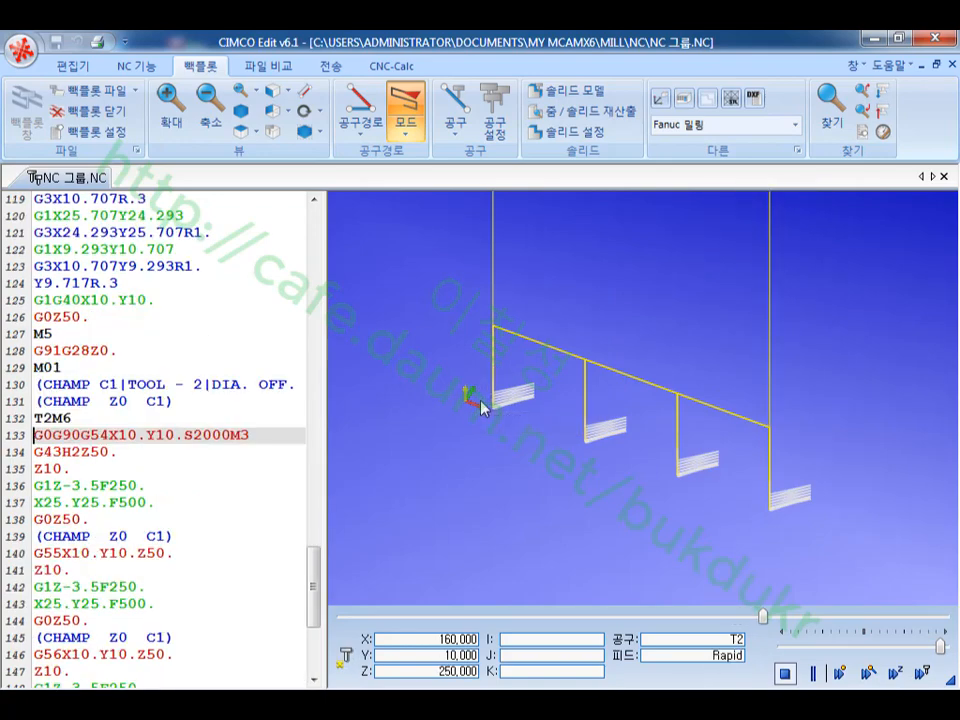
pyautogui.click(948, 40)
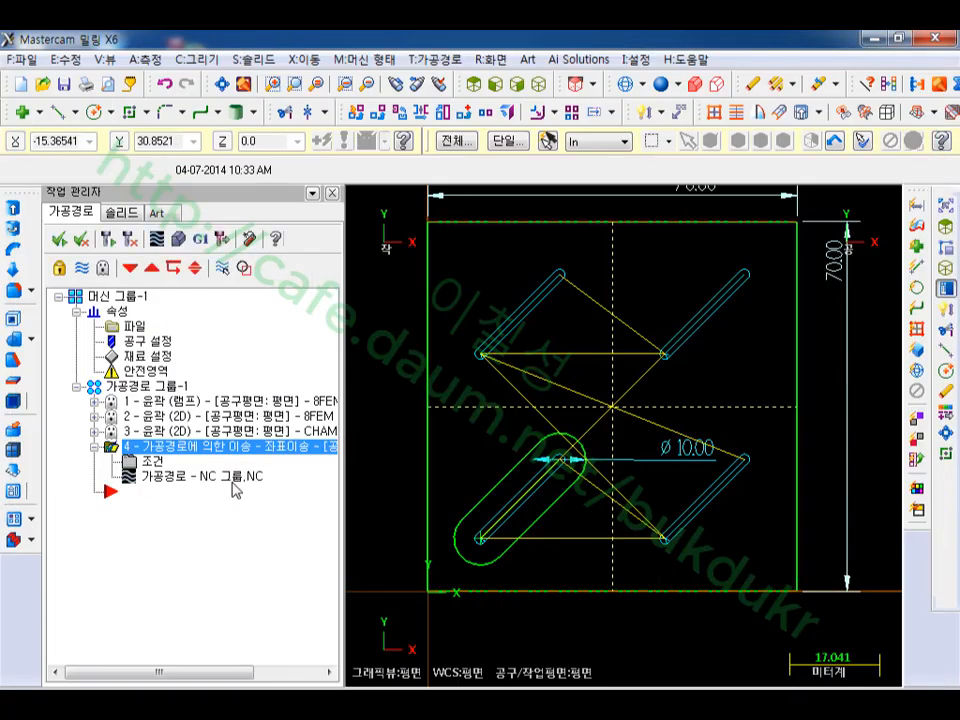
# Step: Limit the transform operation's sources to contours 1 and 2, with the coordinate method and automatic work offset numbering
pyautogui.click(153, 466)
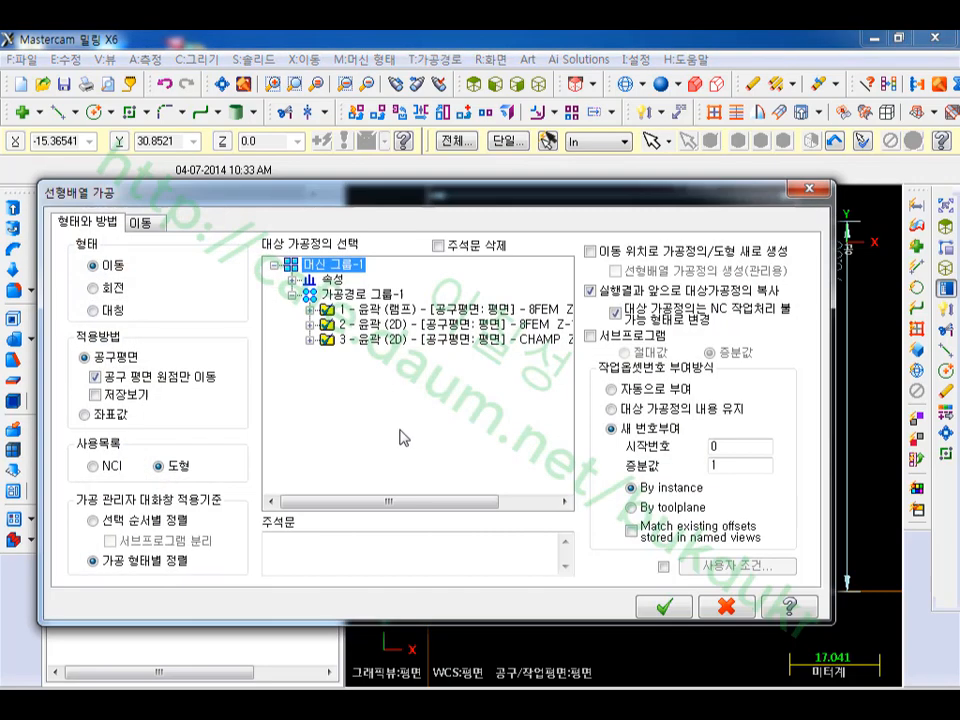
pyautogui.click(331, 338)
pyautogui.click(332, 311)
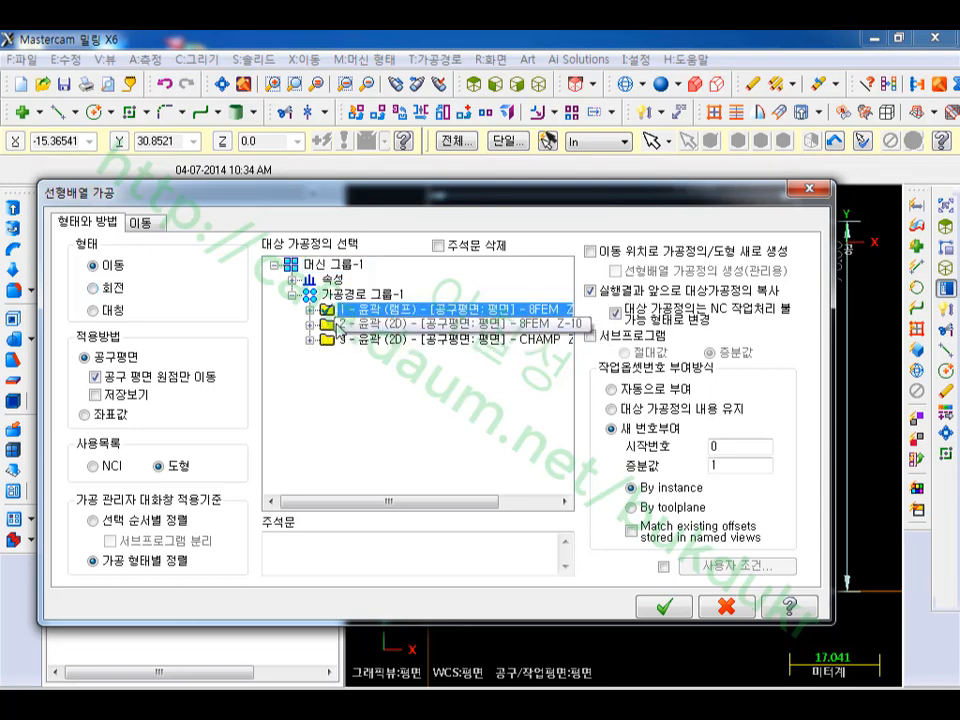
pyautogui.keyDown('ctrl'); pyautogui.click(334, 326); pyautogui.keyUp('ctrl')
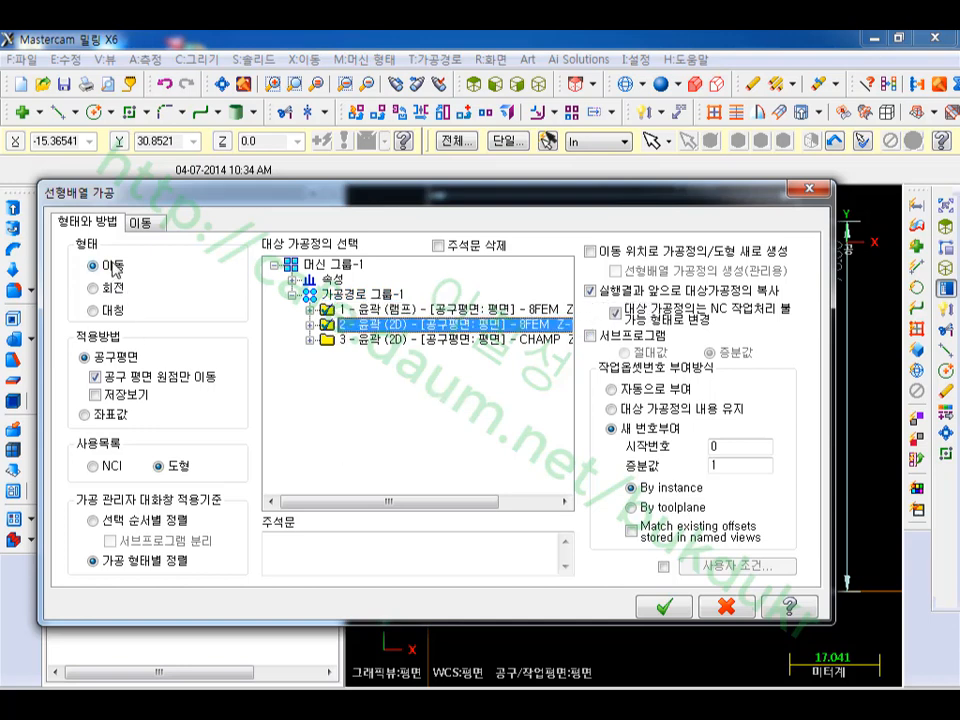
pyautogui.click(85, 358)
pyautogui.click(85, 414)
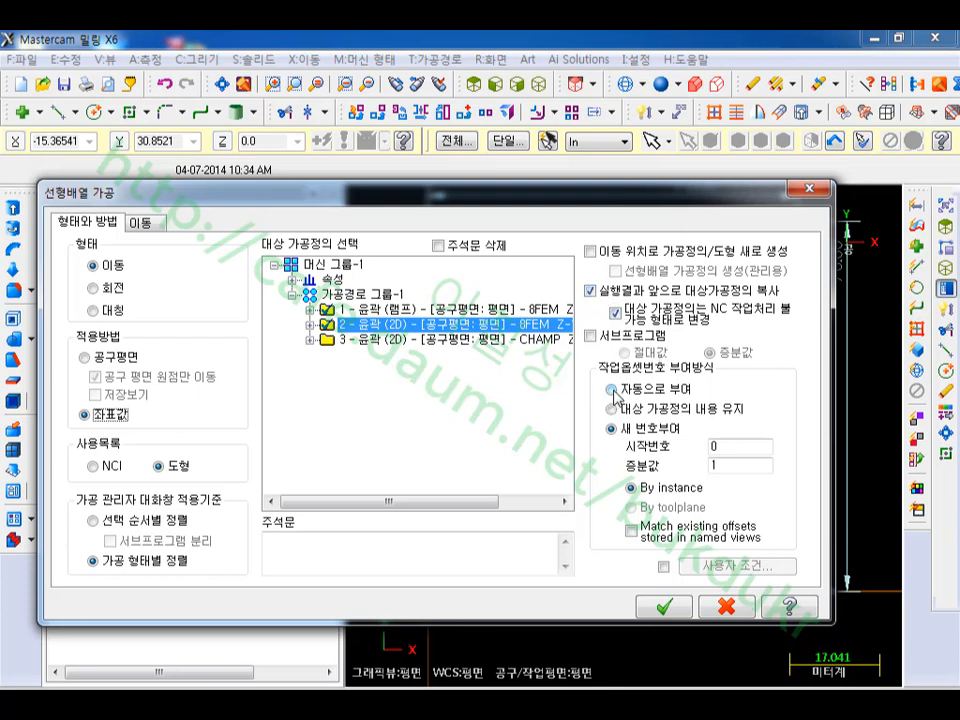
pyautogui.click(612, 390)
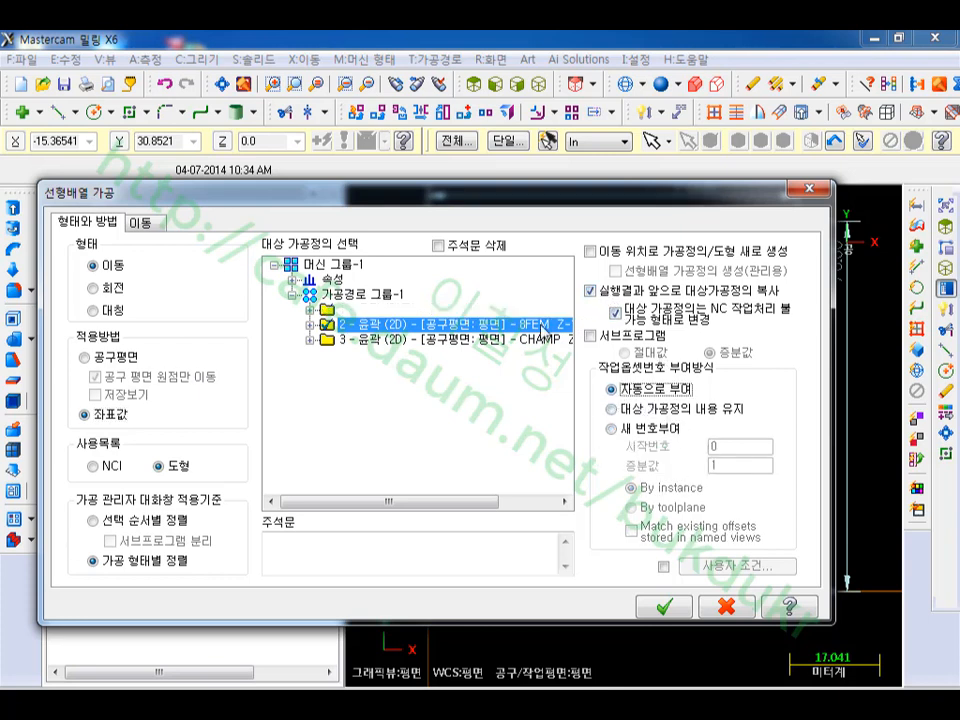
# Step: Set the transform's X and Y spacing to 0 with one instance in each direction, accept it and regenerate the toolpath
pyautogui.click(142, 221)
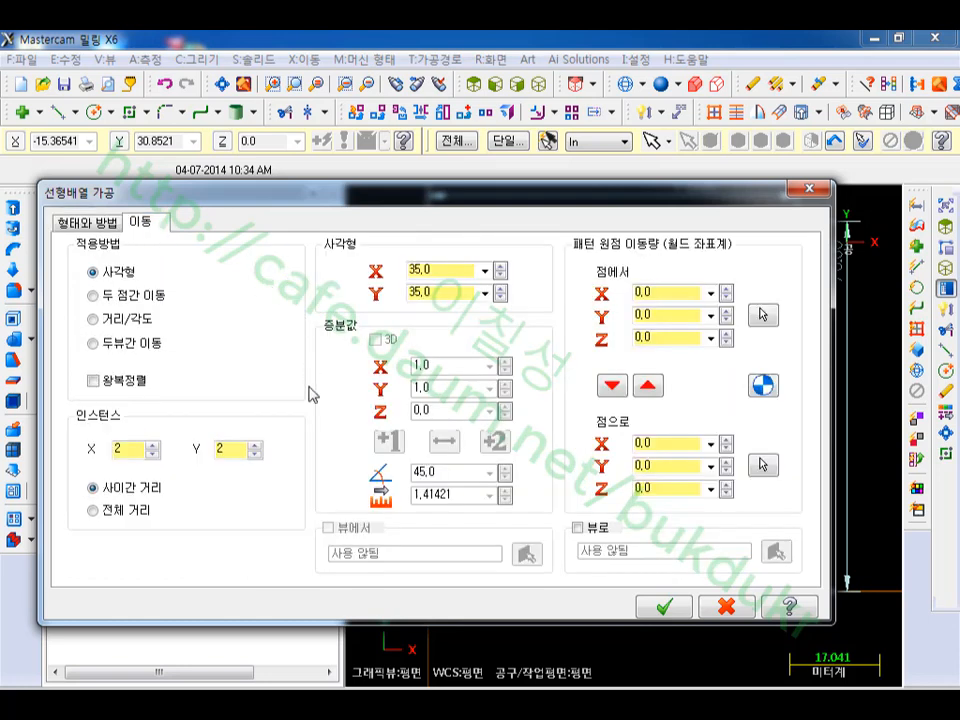
pyautogui.doubleClick(444, 273)
pyautogui.write('0')
pyautogui.press('Tab')
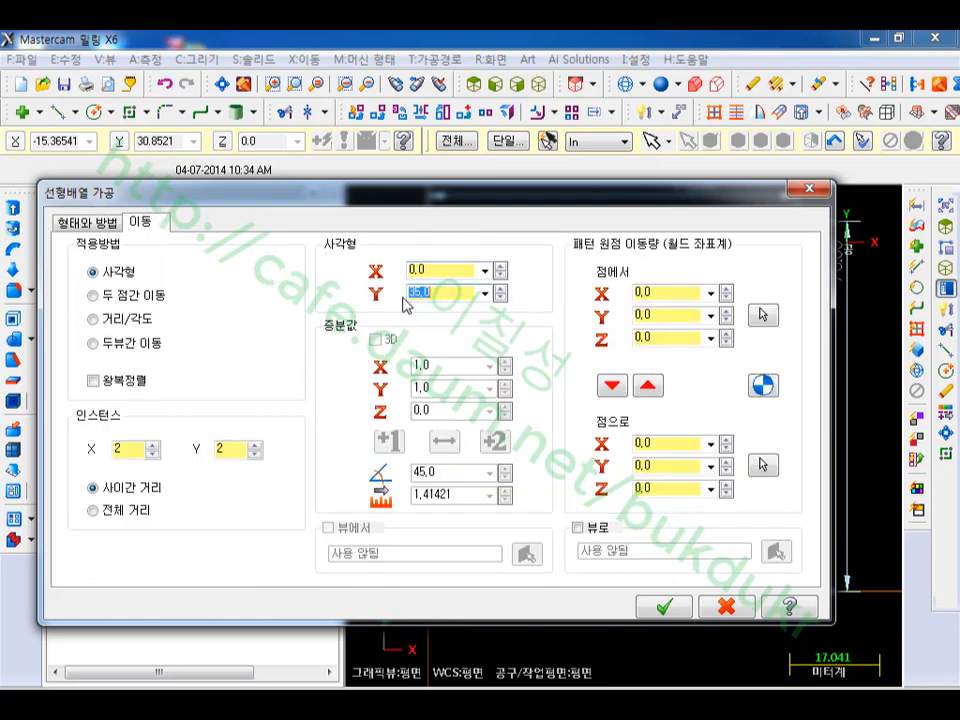
pyautogui.write('0')
pyautogui.click(152, 454)
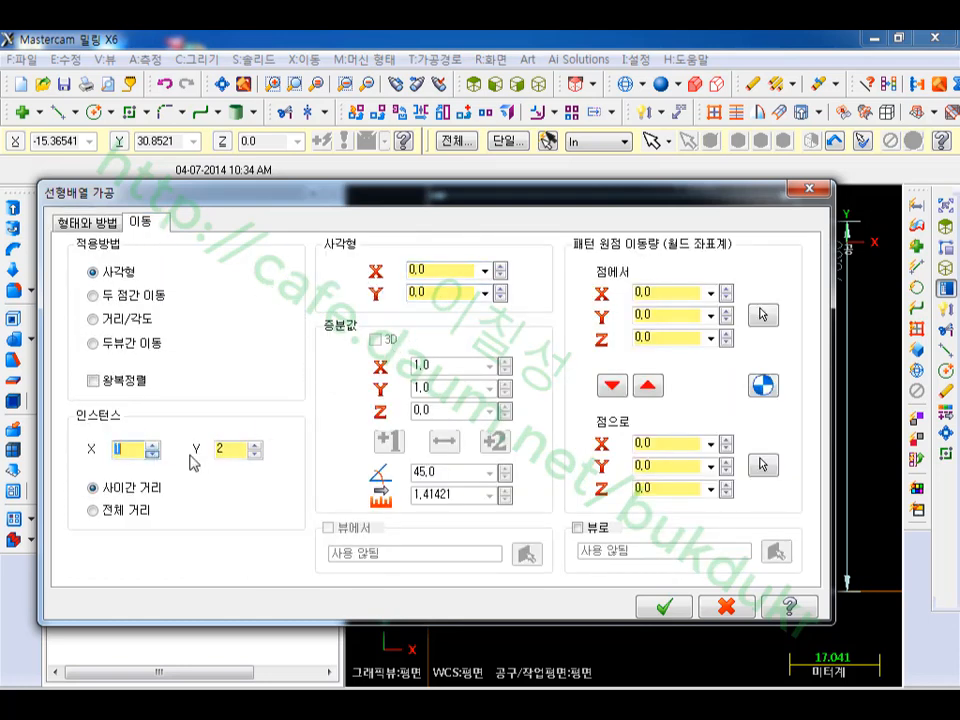
pyautogui.click(255, 454)
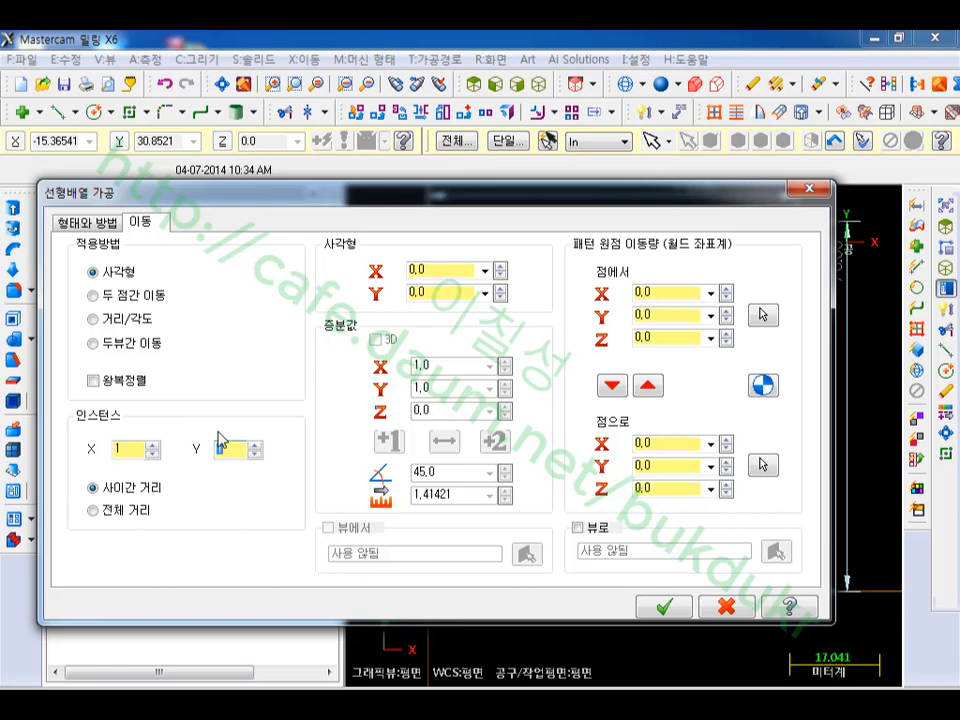
pyautogui.click(670, 604)
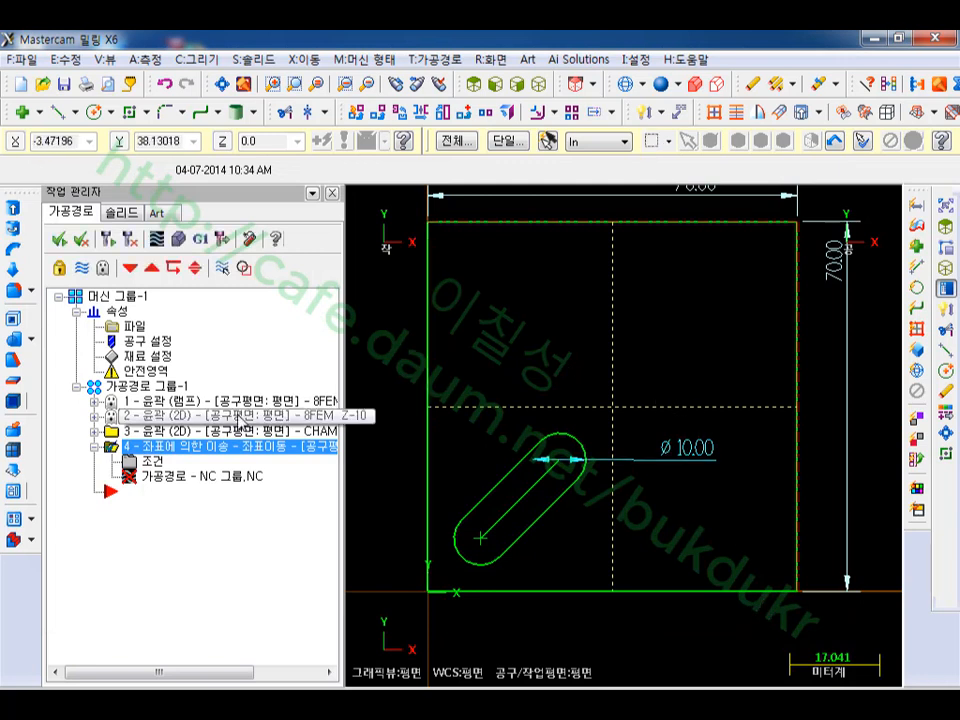
pyautogui.click(110, 239)
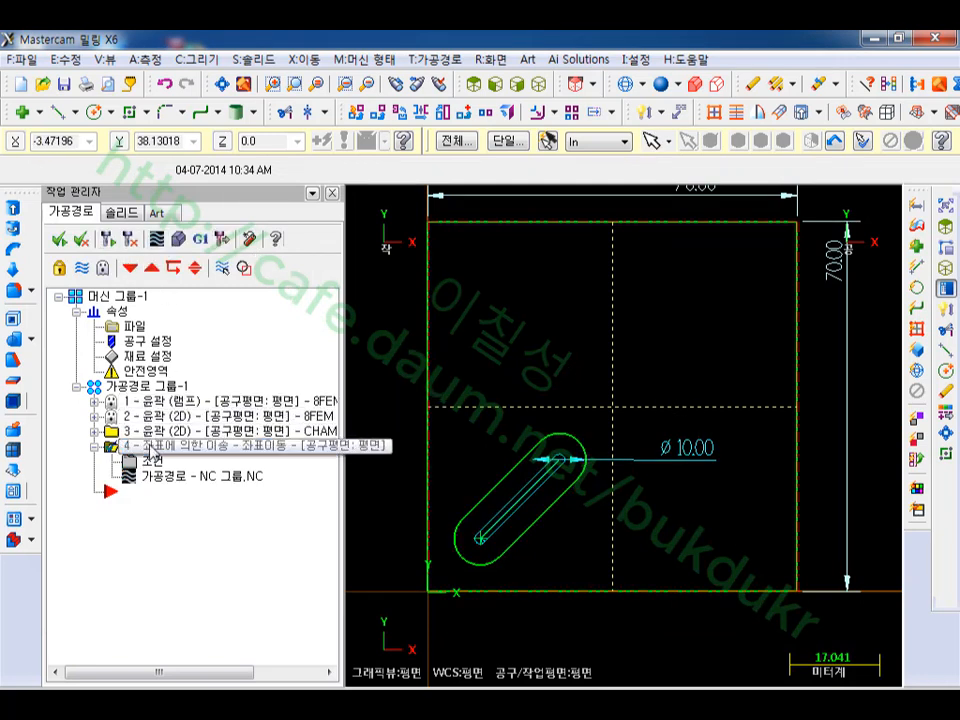
# Step: Backplot the regenerated transform operation in an isometric view at a higher speed and close the backplot
pyautogui.click(539, 85)
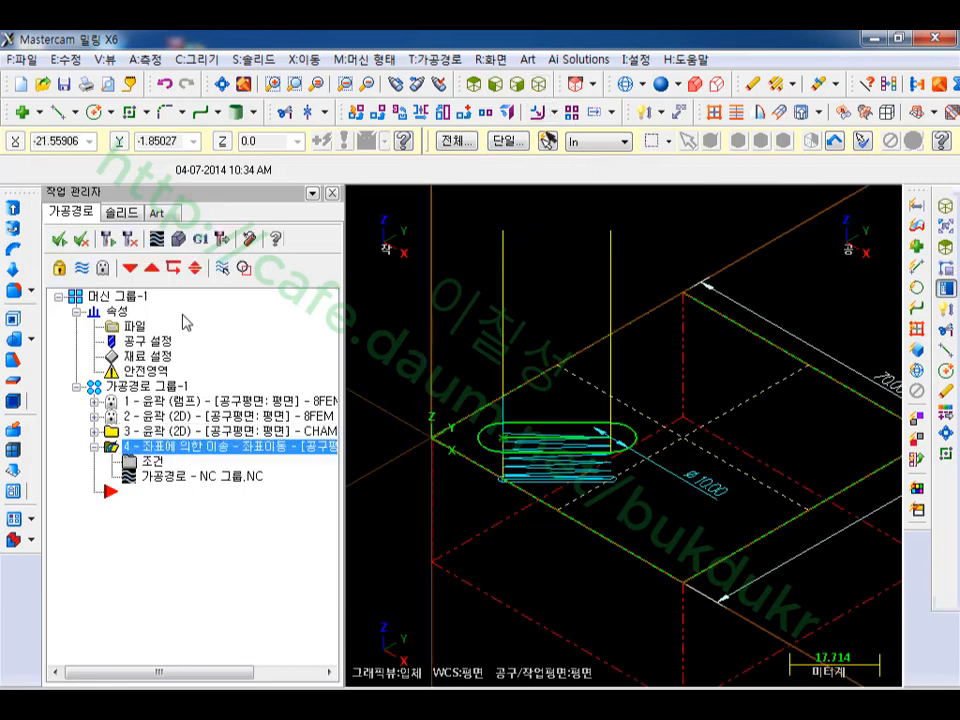
pyautogui.click(156, 239)
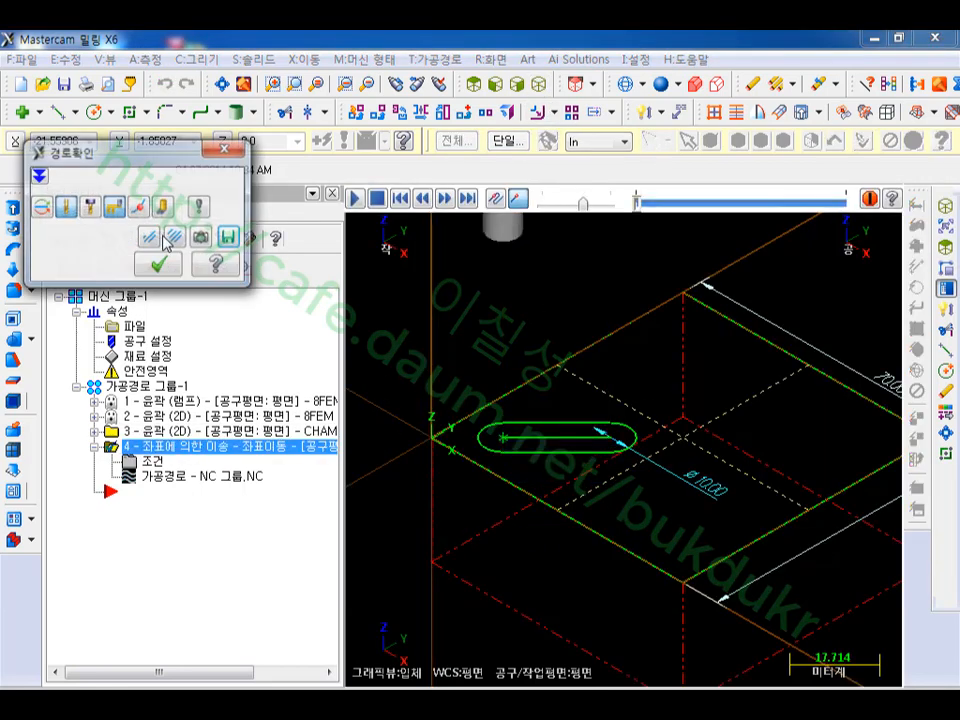
pyautogui.click(357, 200)
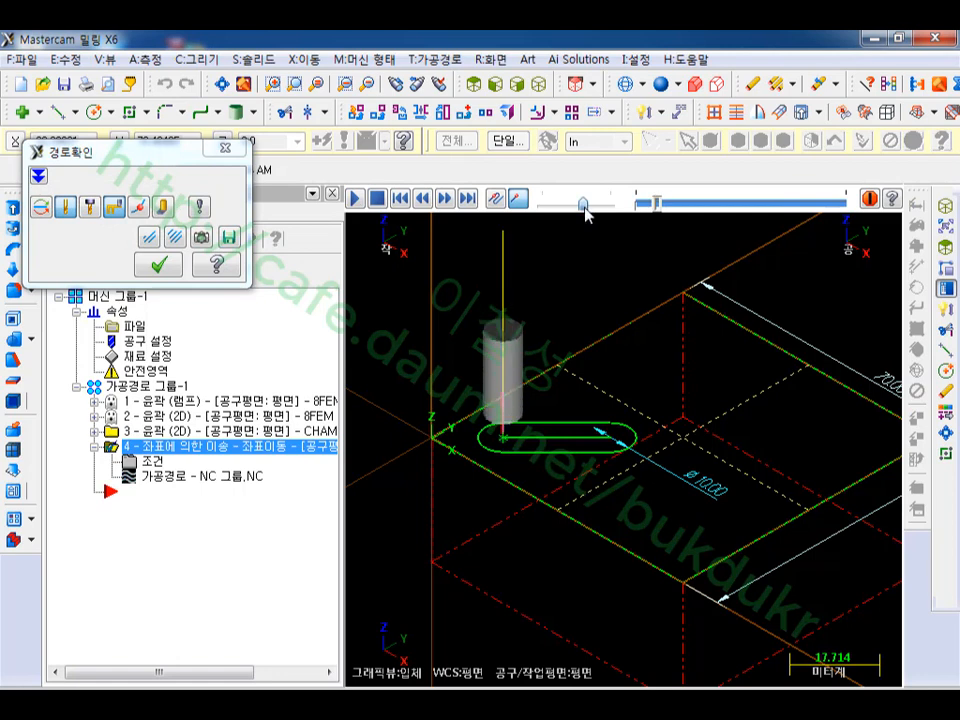
pyautogui.moveTo(583, 205); pyautogui.dragTo(602, 207)
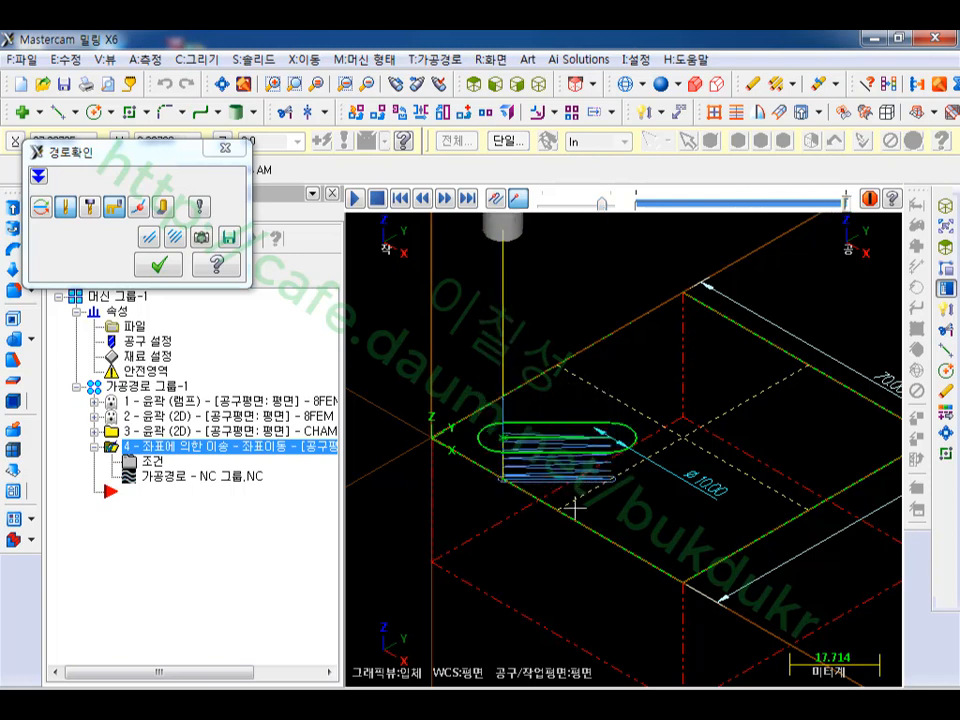
pyautogui.click(158, 264)
# Step: Move the chamfer contour below the transform operation, collapse the transform and expand the chamfer contour
pyautogui.click(133, 431)
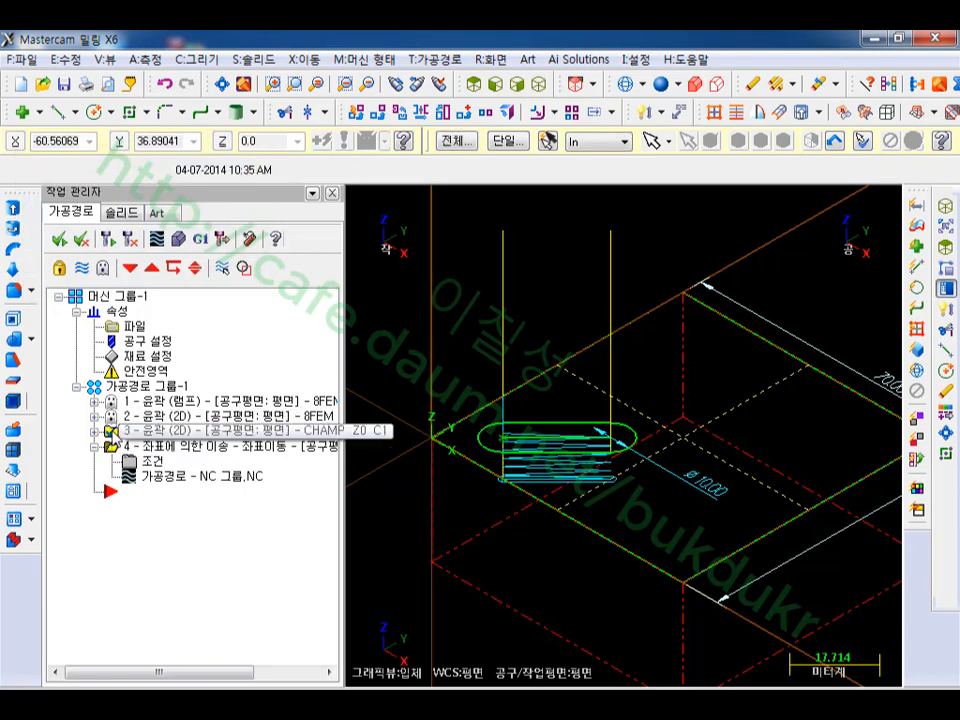
pyautogui.moveTo(133, 431); pyautogui.dragTo(138, 446)
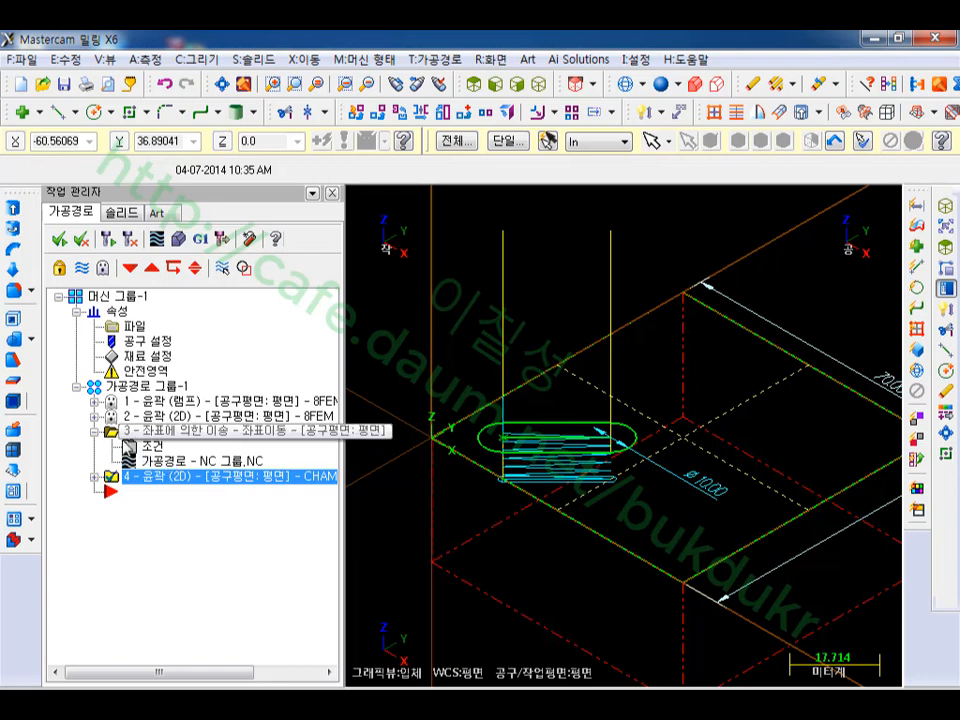
pyautogui.click(109, 432)
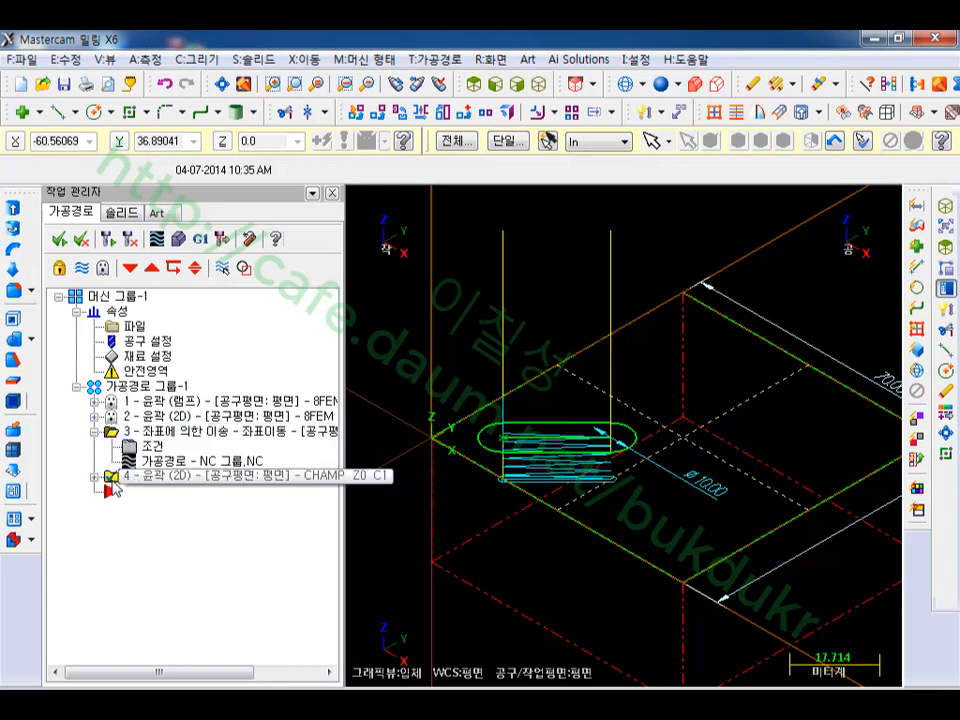
pyautogui.click(95, 432)
pyautogui.click(96, 447)
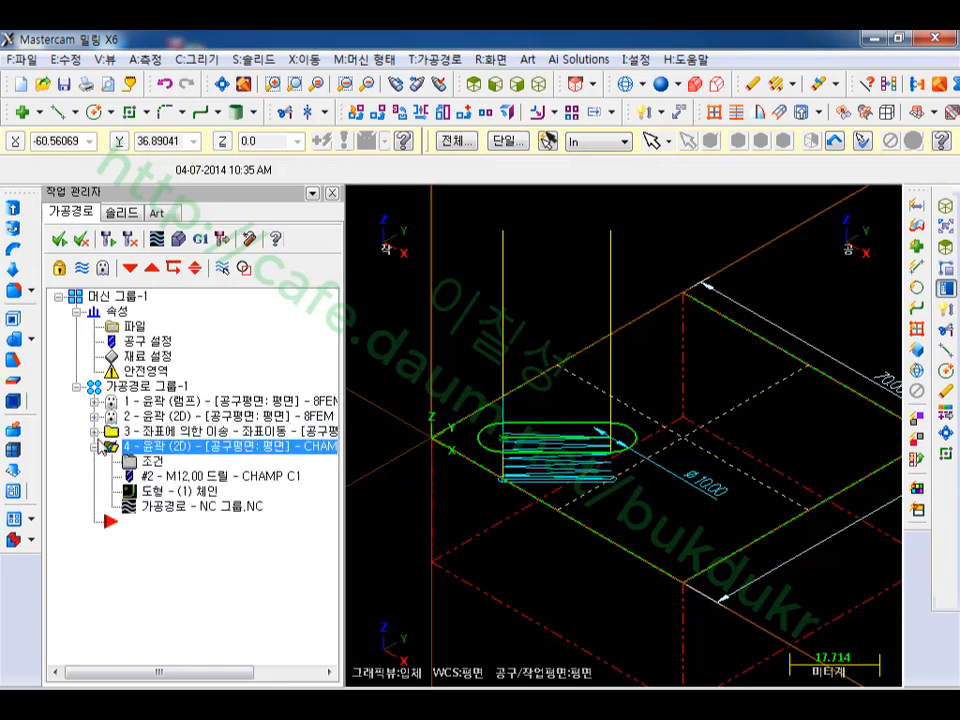
# Step: Start a translate transform toolpath from transform operation 3 and chamfer contour 4, using the tool plane method and newly assigned work offset numbers
pyautogui.click(436, 59)
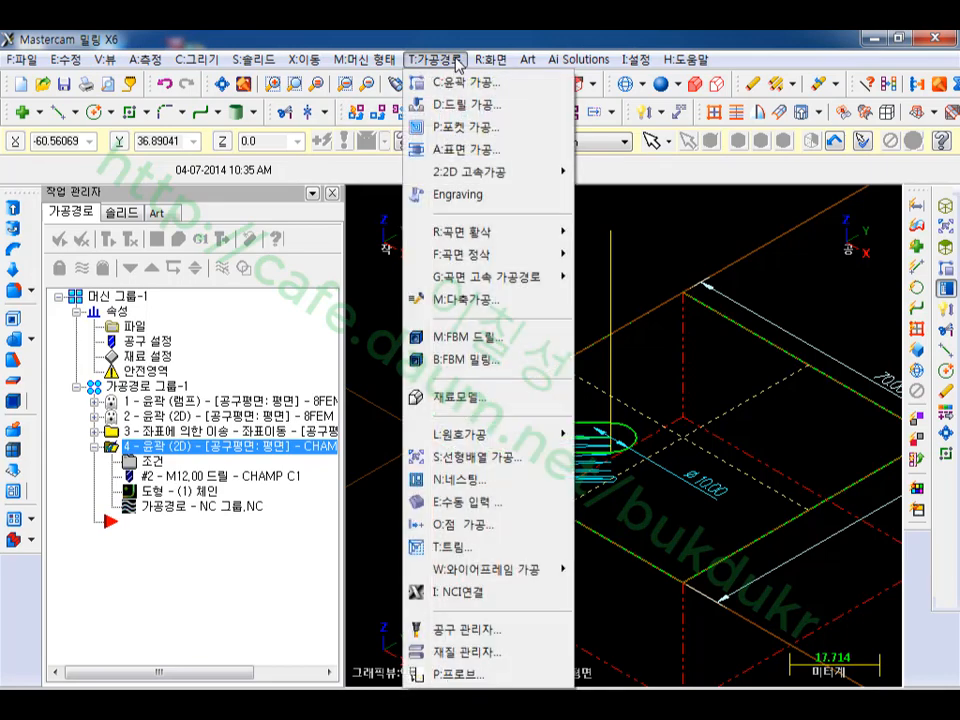
pyautogui.click(472, 457)
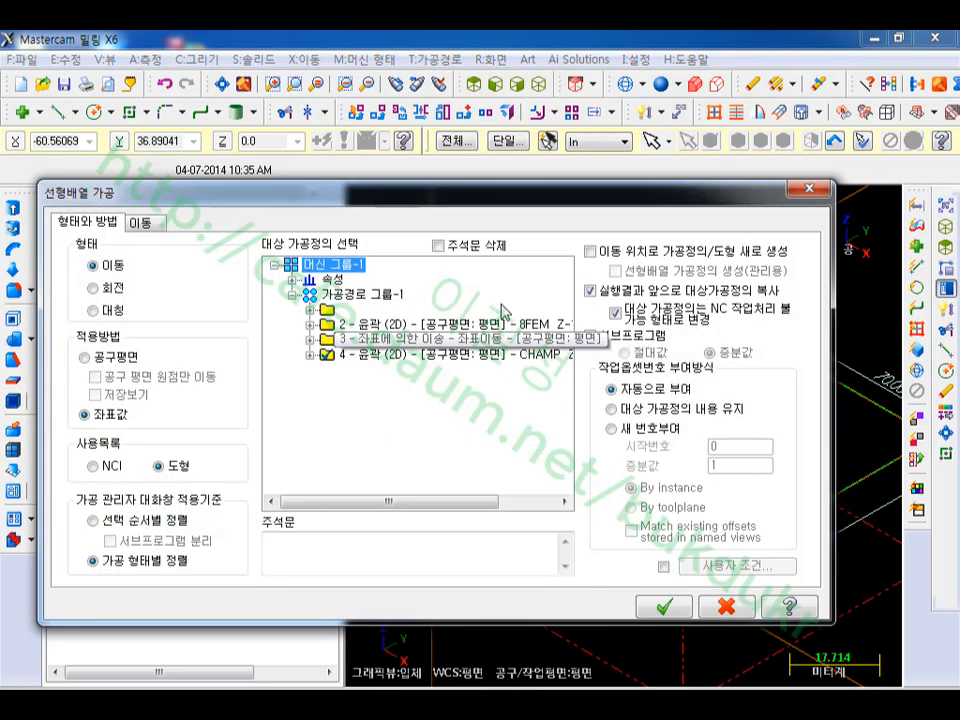
pyautogui.click(336, 341)
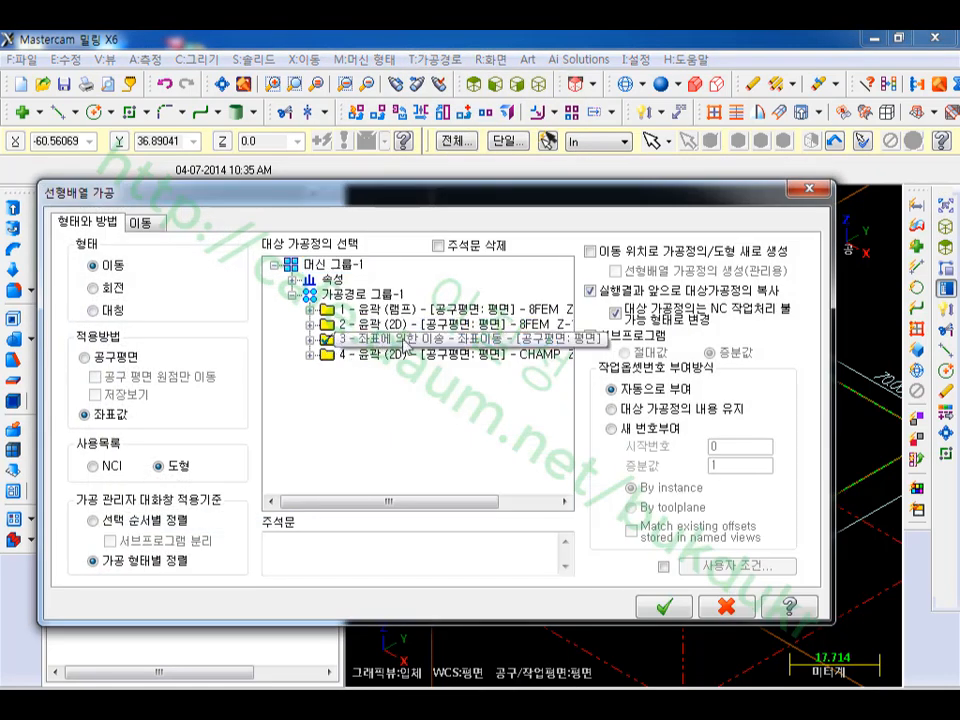
pyautogui.click(355, 341)
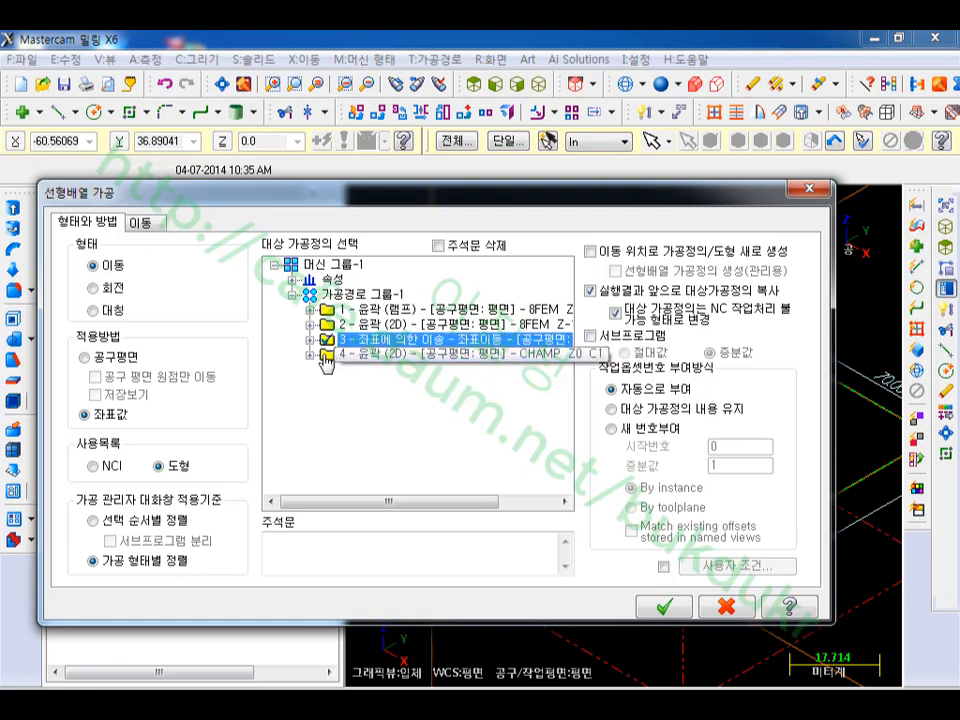
pyautogui.keyDown('ctrl'); pyautogui.click(325, 354); pyautogui.keyUp('ctrl')
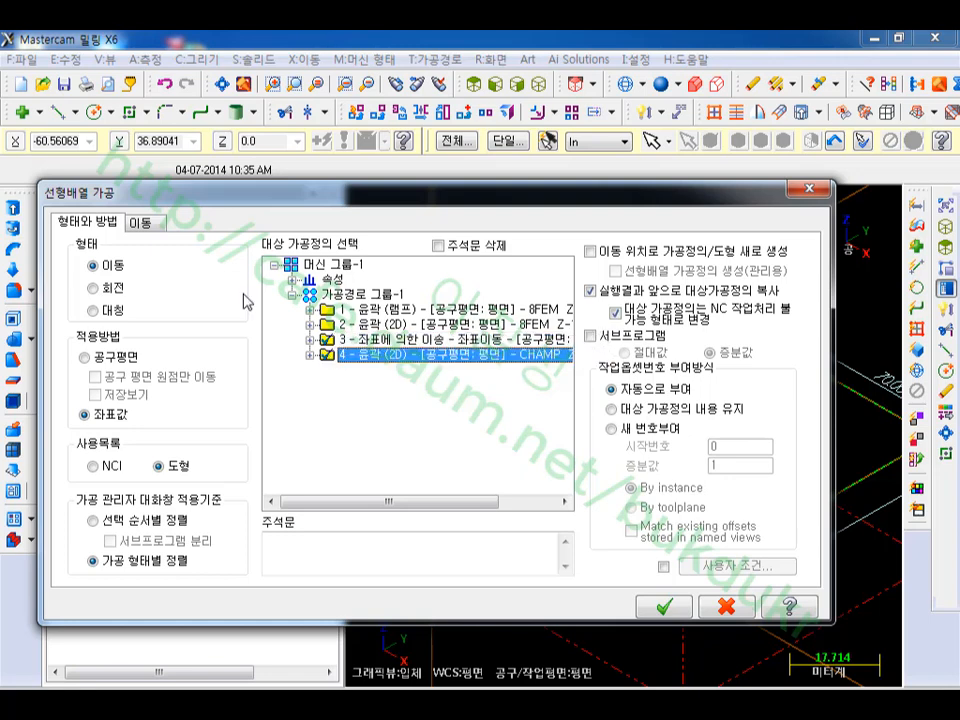
pyautogui.click(84, 357)
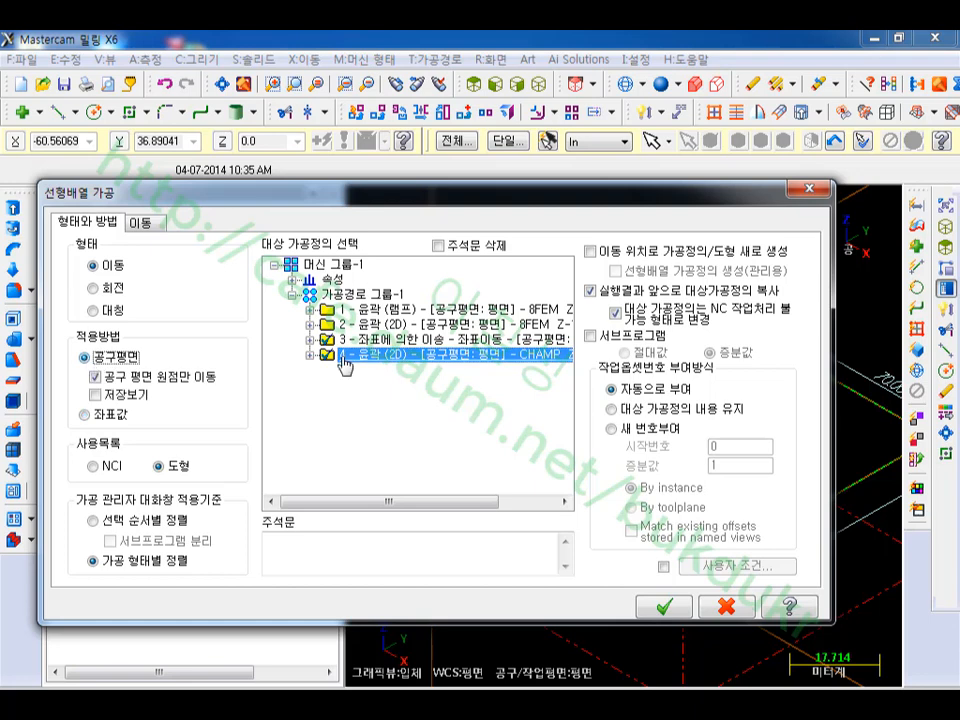
pyautogui.click(611, 428)
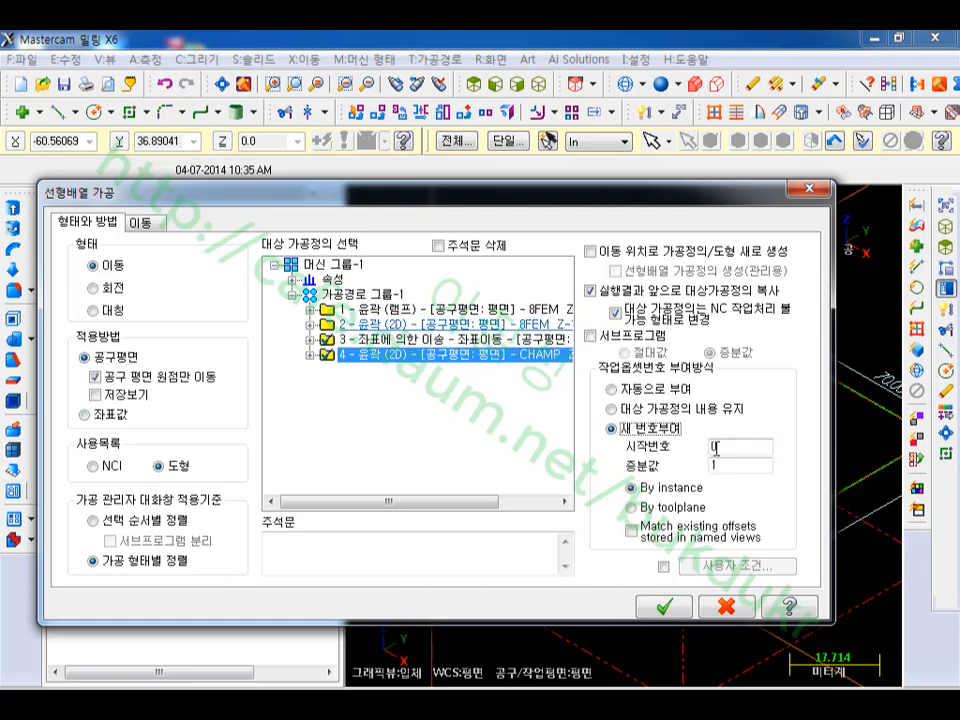
# Step: Set the transform to two instances in X and two in Y with 35 spacing in both directions, and accept it
pyautogui.click(156, 230)
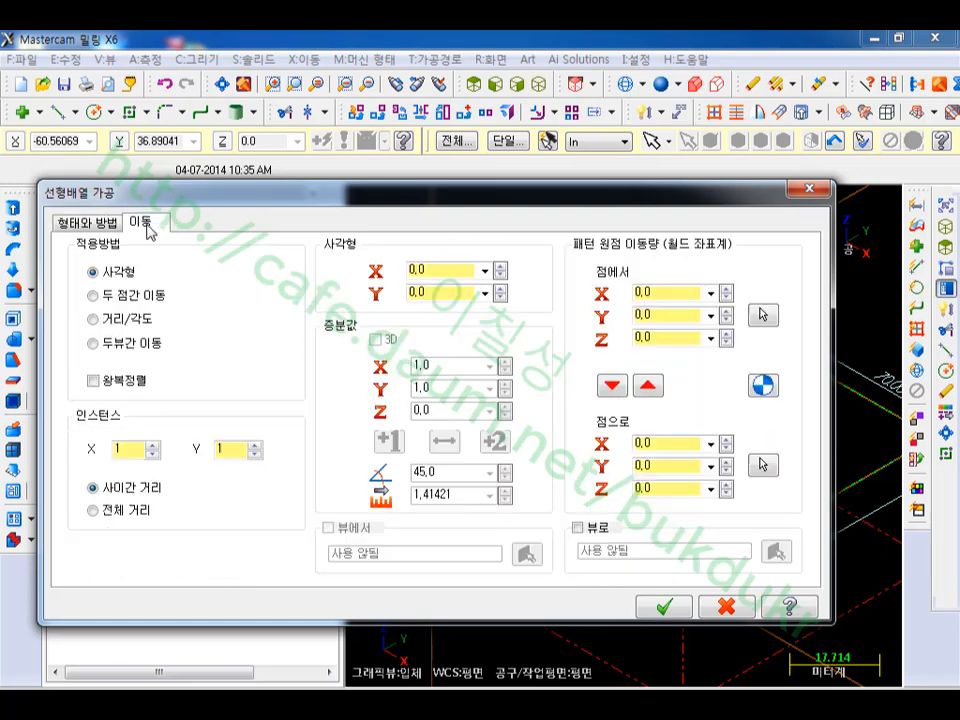
pyautogui.click(152, 446)
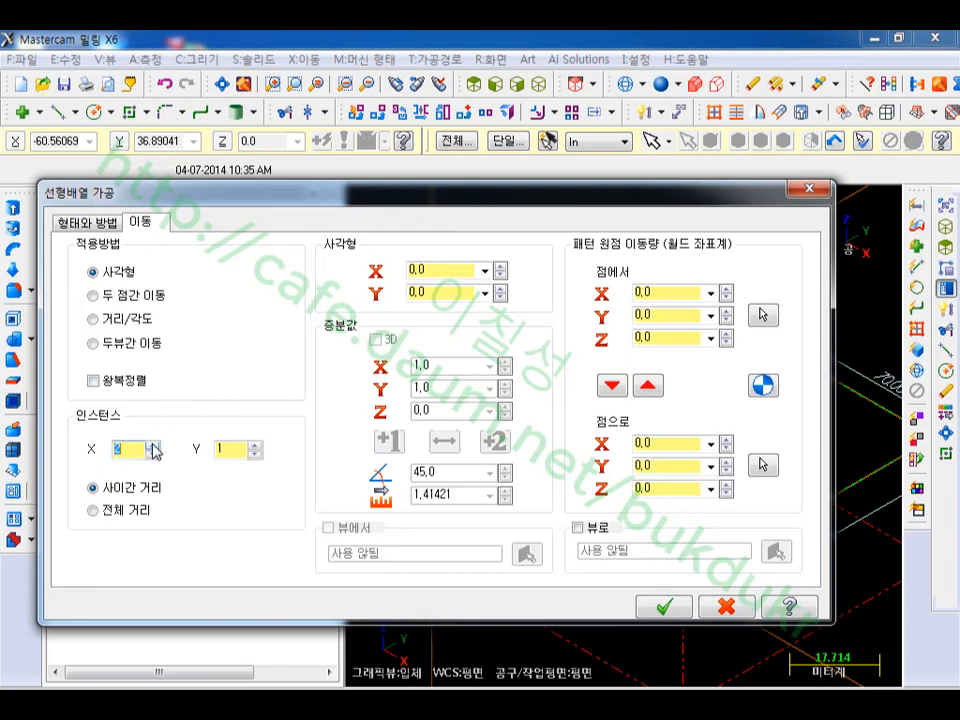
pyautogui.click(255, 445)
pyautogui.click(375, 270)
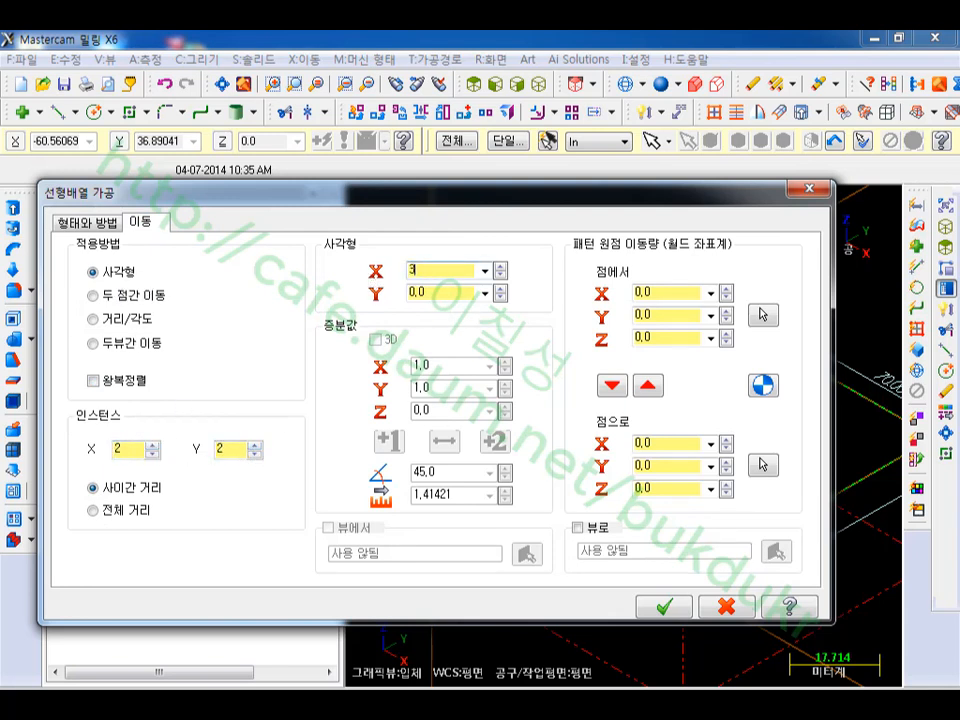
pyautogui.press('Tab')
pyautogui.write('3')
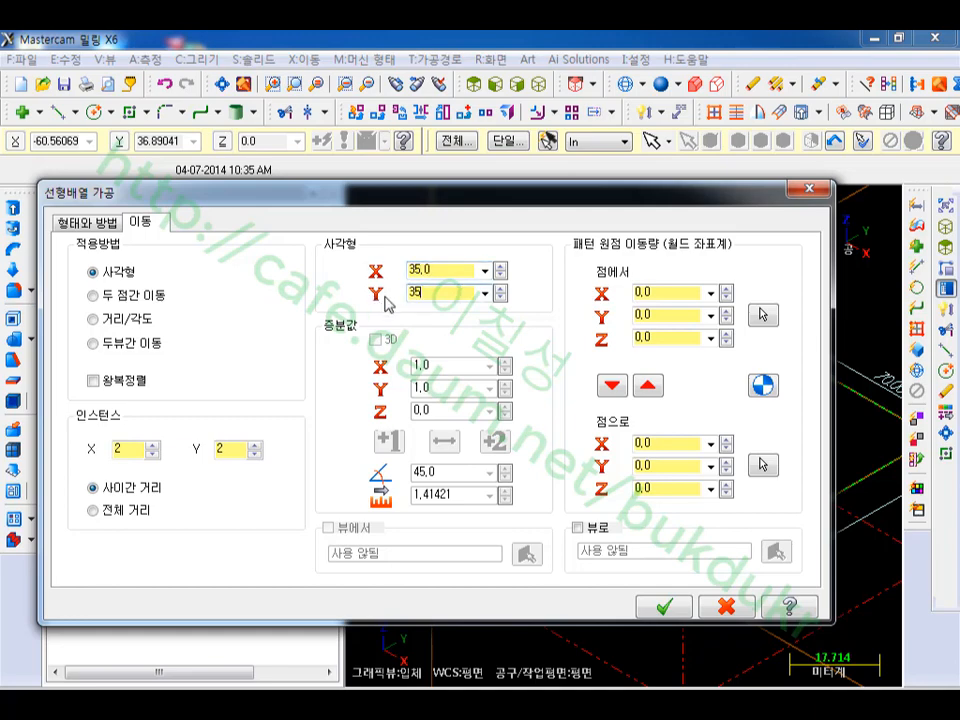
pyautogui.write('5')
pyautogui.click(665, 607)
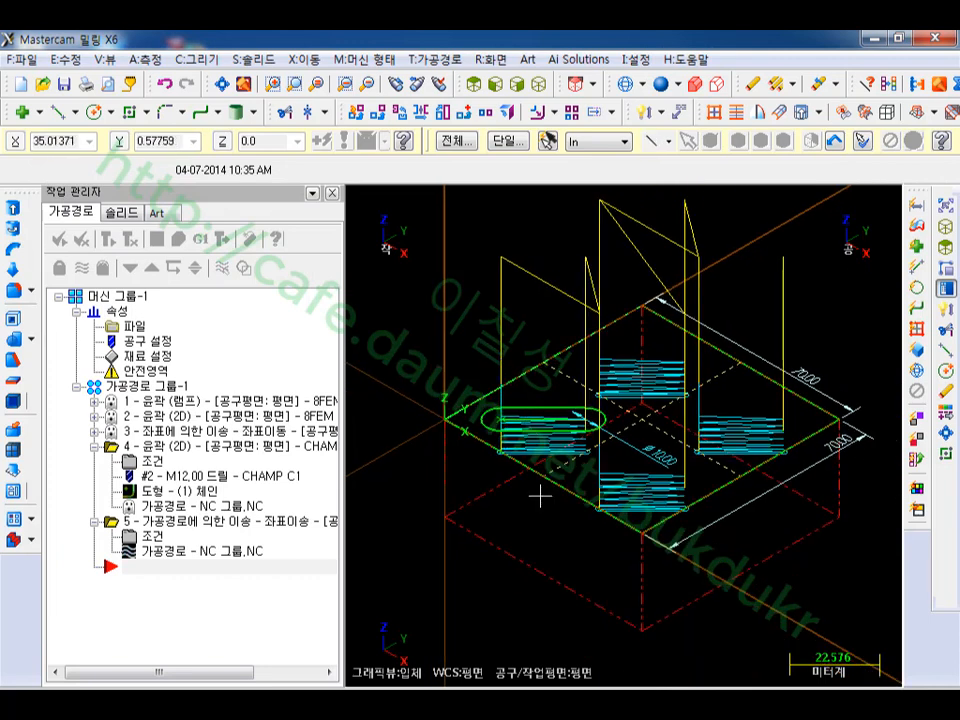
# Step: Collapse the chamfer contour, backplot the new tool plane transform operation in the isometric view and close the backplot
pyautogui.click(95, 446)
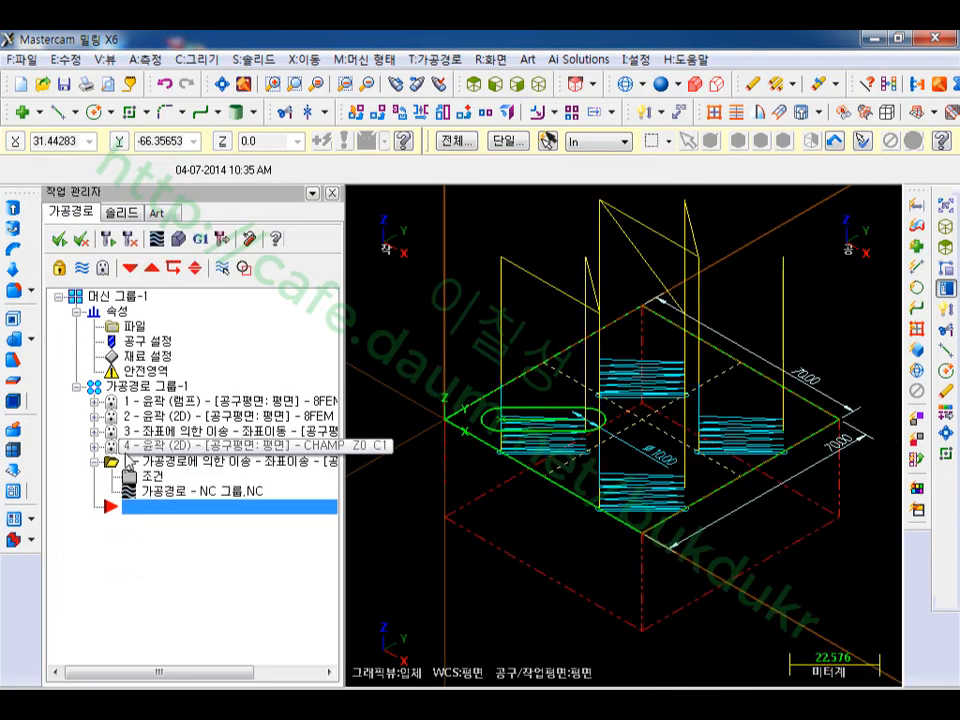
pyautogui.click(143, 462)
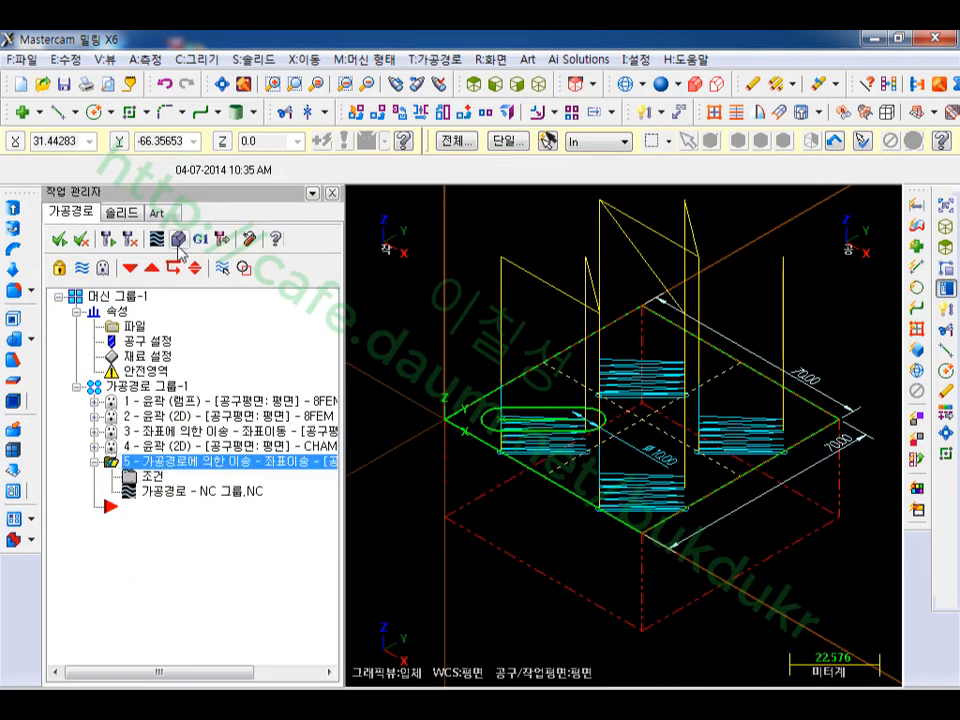
pyautogui.click(162, 242)
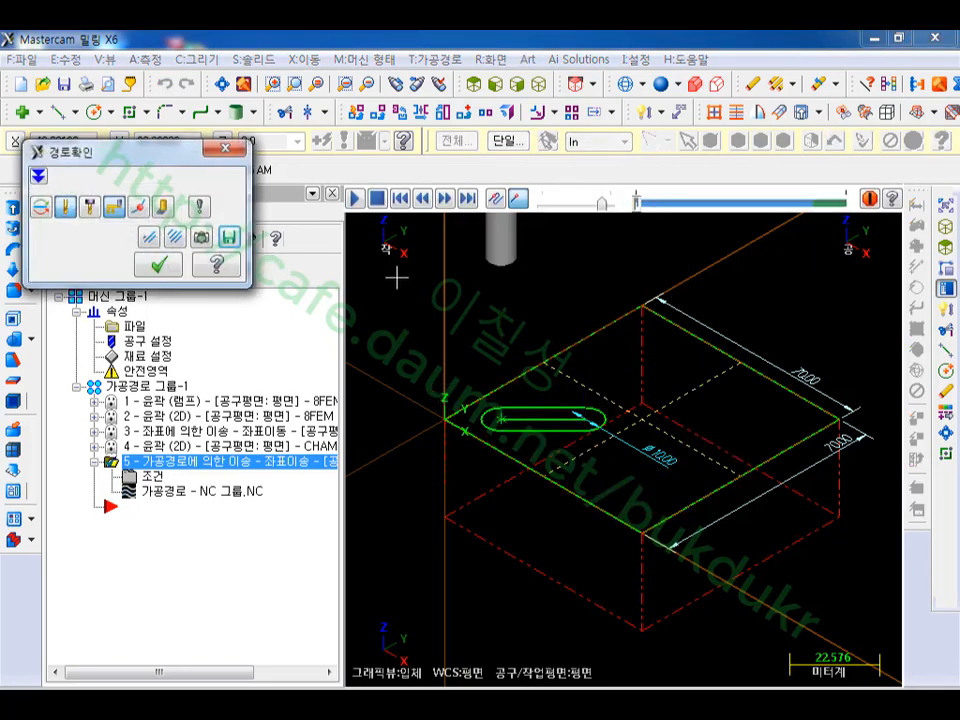
pyautogui.click(358, 200)
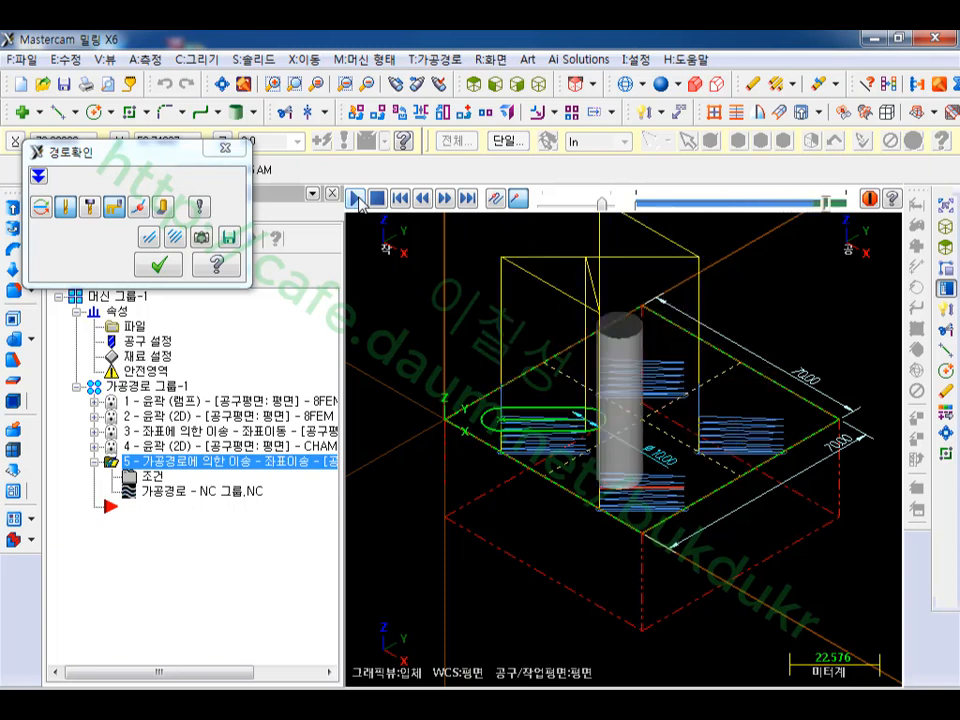
pyautogui.click(155, 265)
pyautogui.click(157, 240)
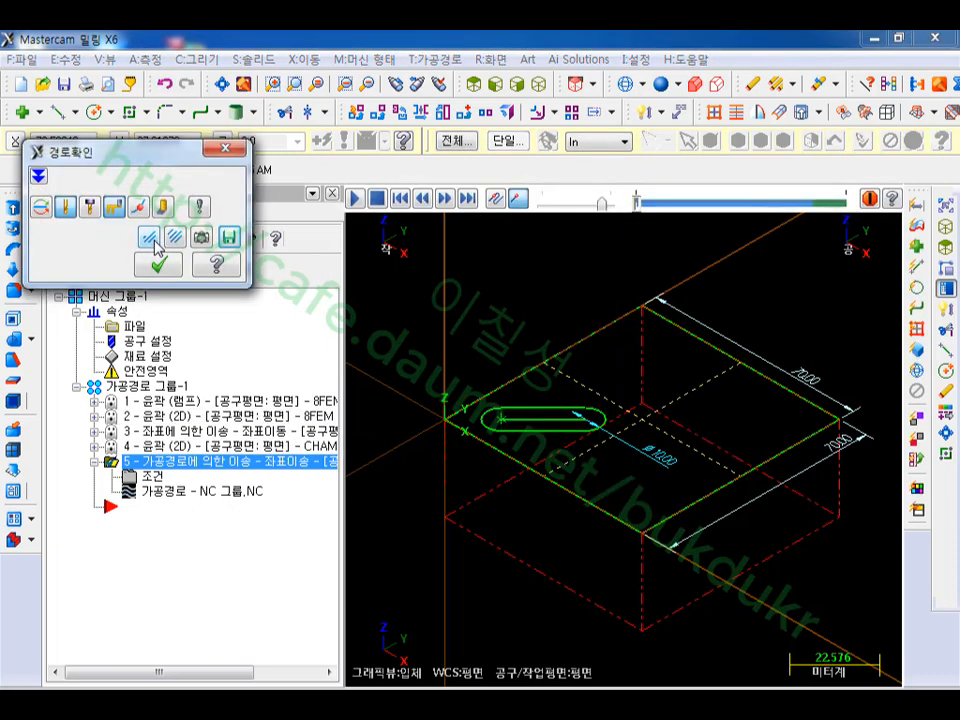
pyautogui.click(158, 262)
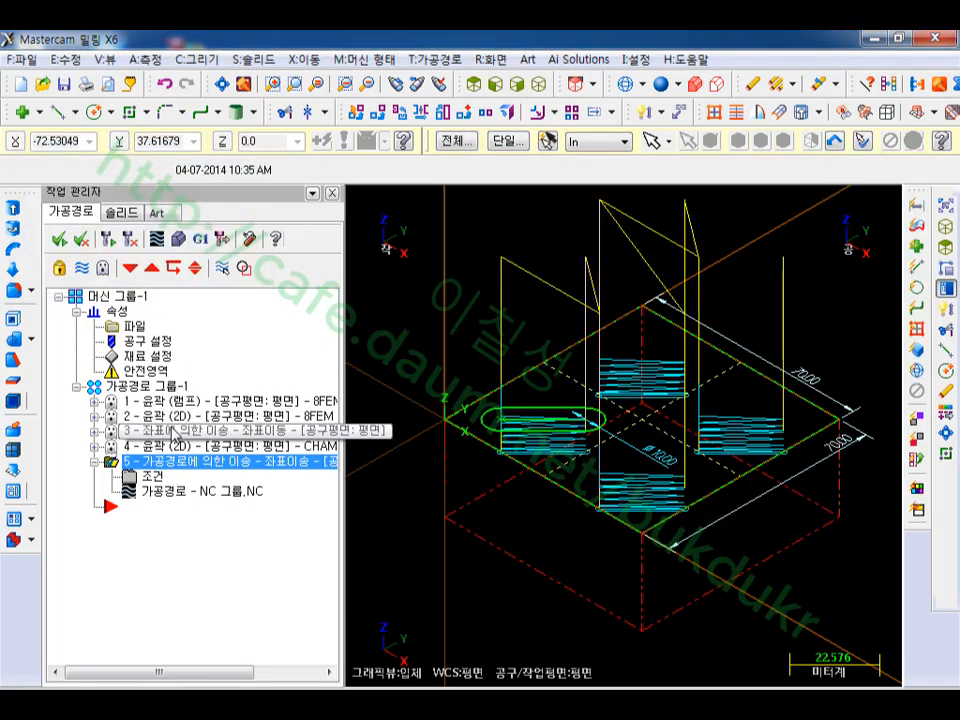
# Step: Post the transform operation to NC 그룹.NC, play the program's backplot in CIMCO Edit and return to the start of the code
pyautogui.click(204, 241)
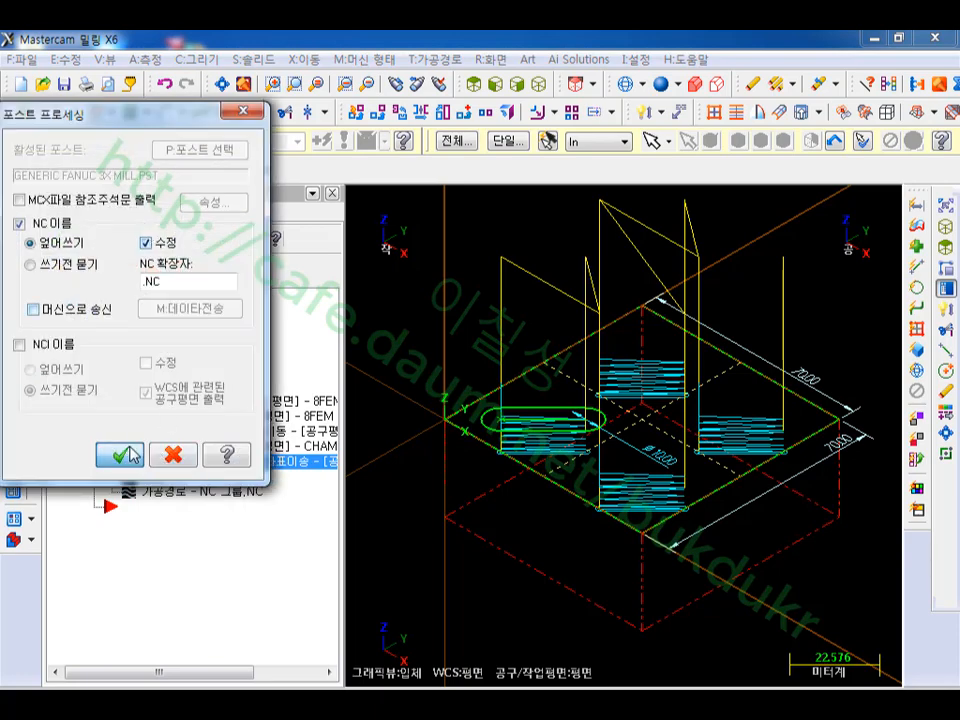
pyautogui.click(124, 456)
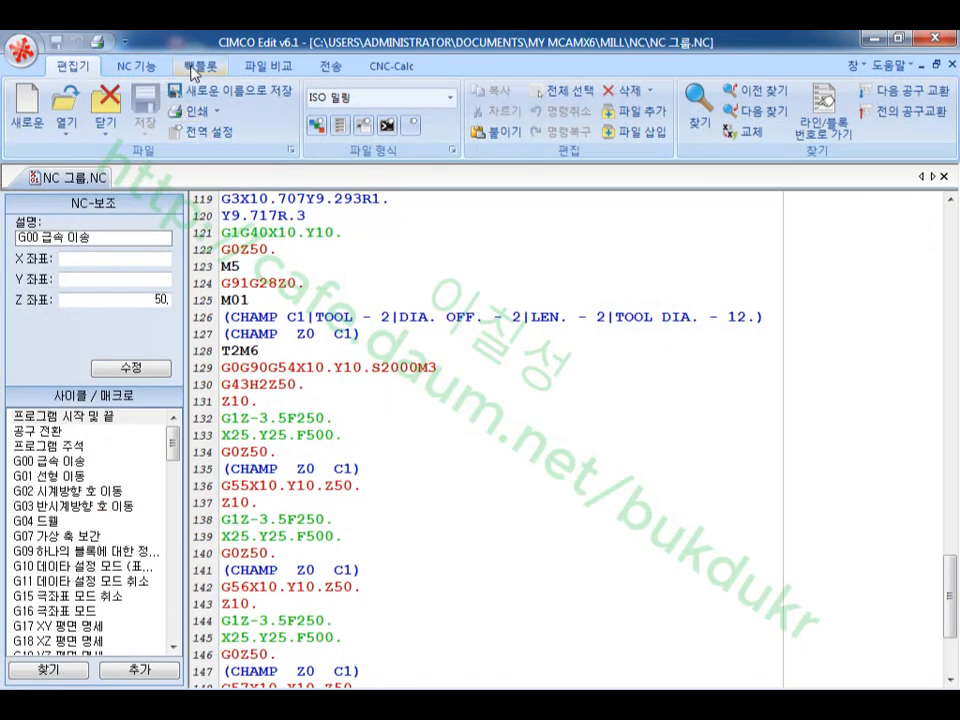
pyautogui.click(200, 66)
pyautogui.click(27, 108)
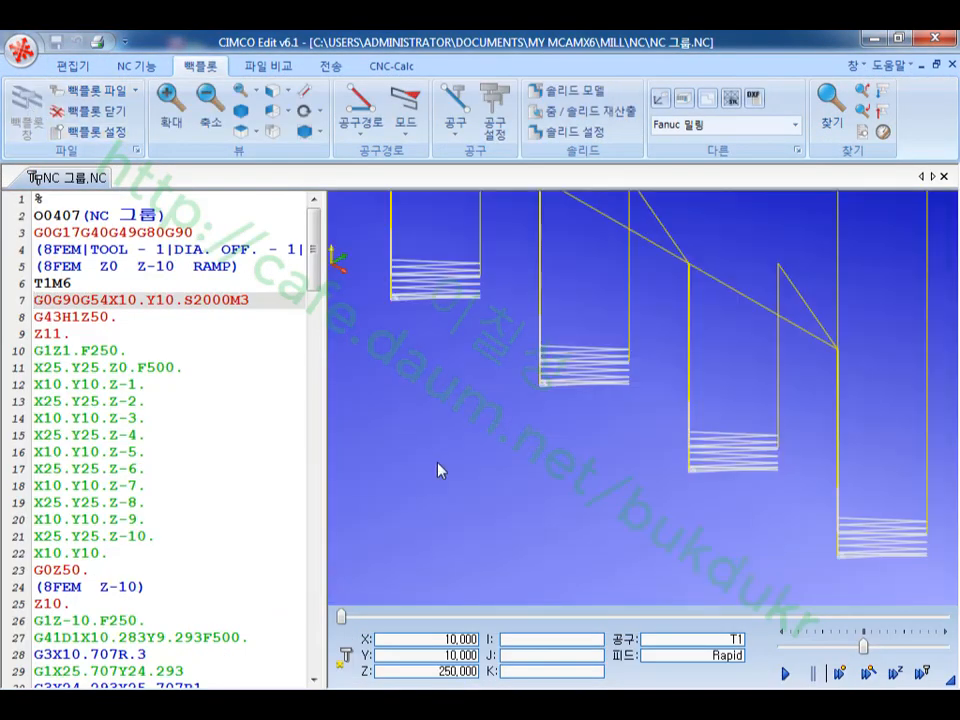
pyautogui.click(785, 674)
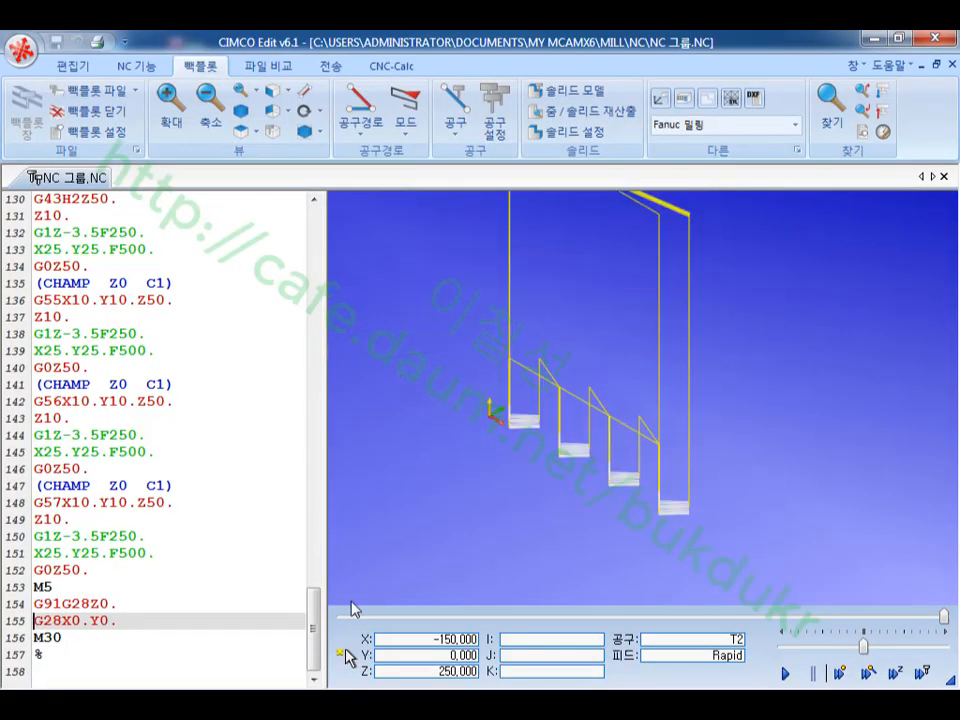
pyautogui.moveTo(313, 621); pyautogui.dragTo(312, 215)
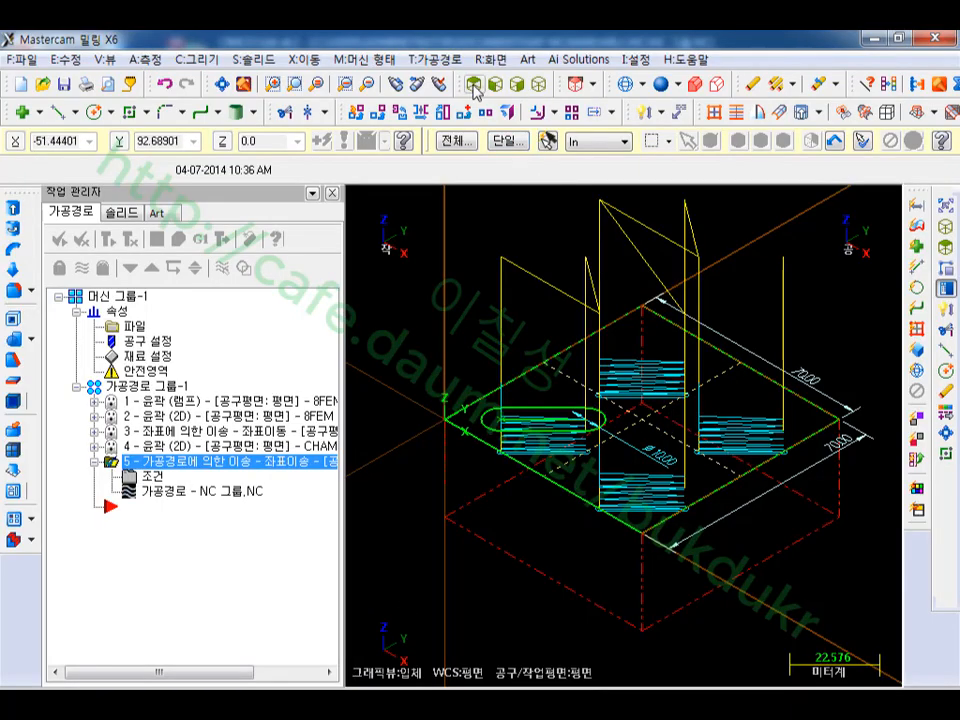
# Step: Switch back to Mastercam, backplot the tool plane transform in the top view through to its end and examine the four slots
pyautogui.hotkey('alt', '1')
pyautogui.scroll(3, 568, 300)
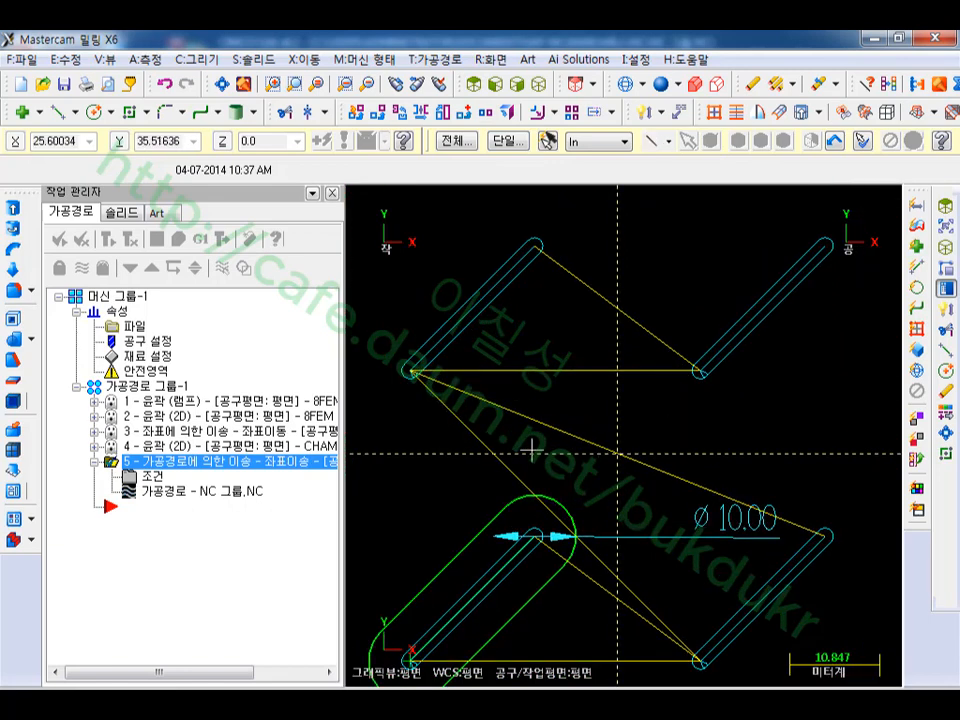
pyautogui.scroll(-1, 628, 460)
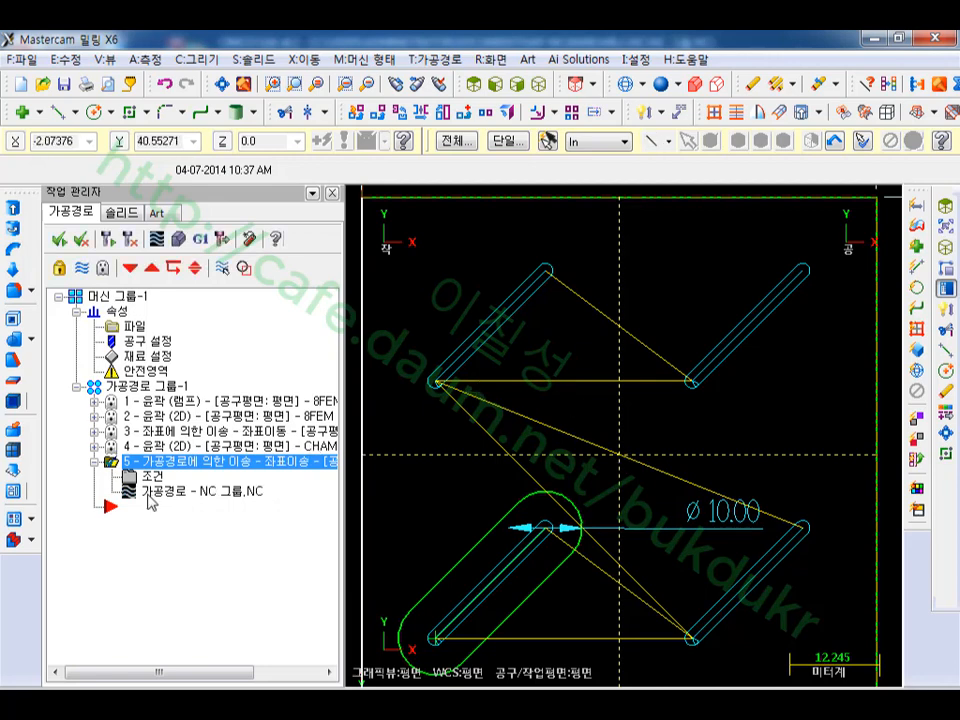
pyautogui.click(148, 495)
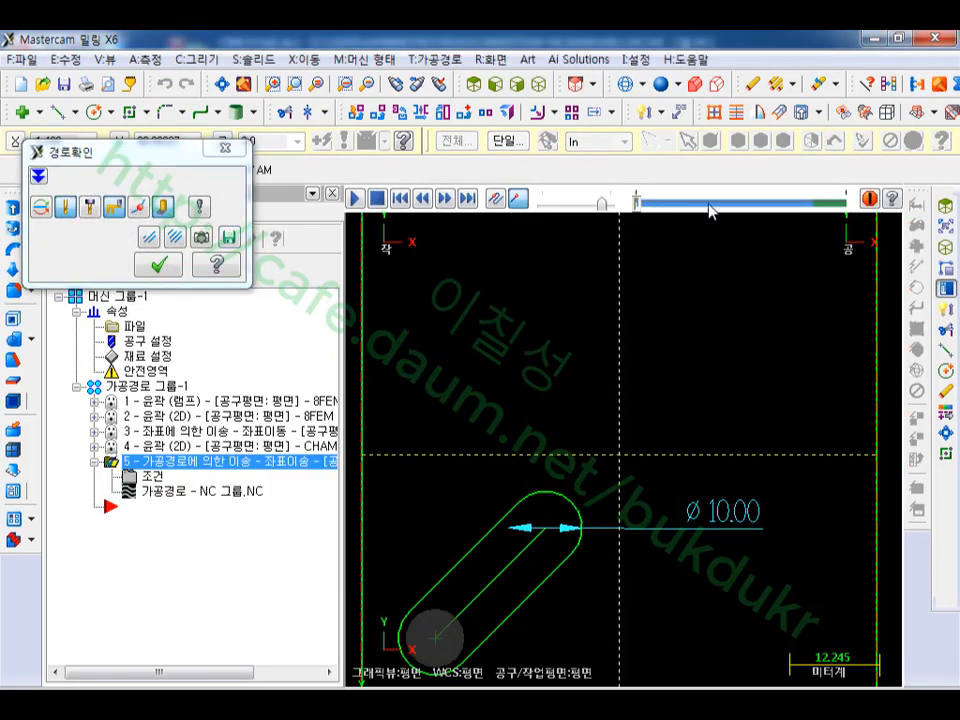
pyautogui.moveTo(636, 204); pyautogui.dragTo(847, 202)
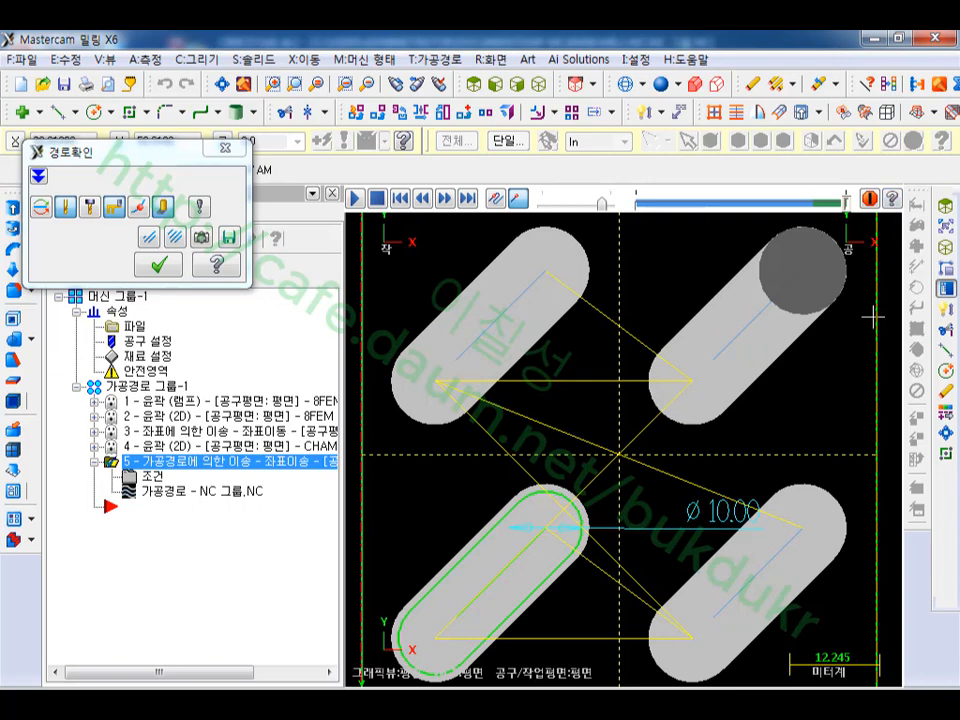
pyautogui.scroll(-1, 700, 450)
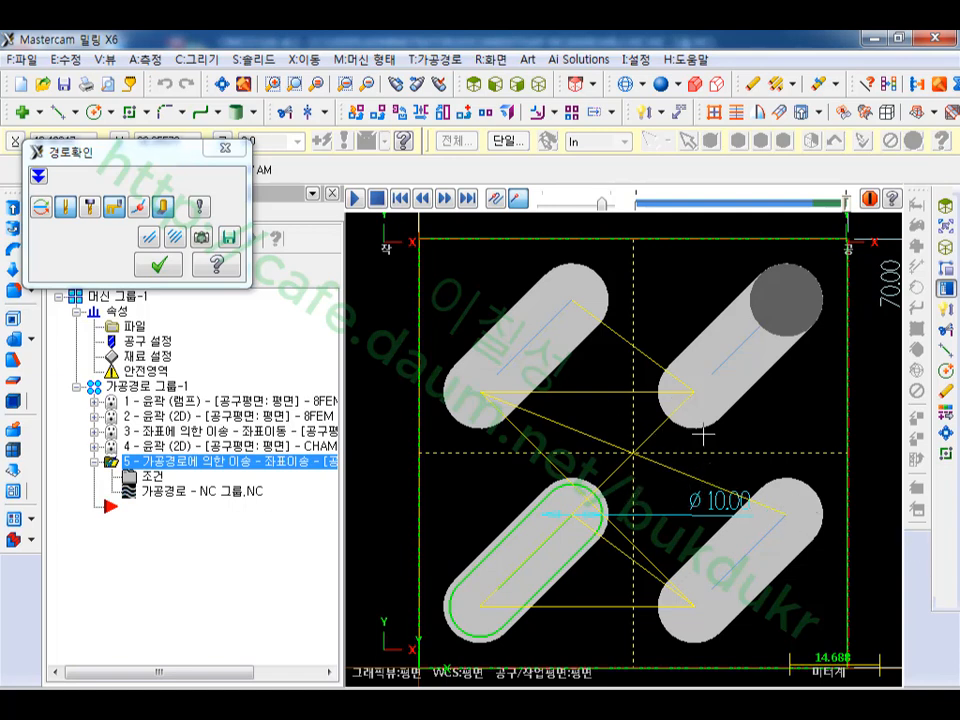
pyautogui.scroll(1, 655, 480)
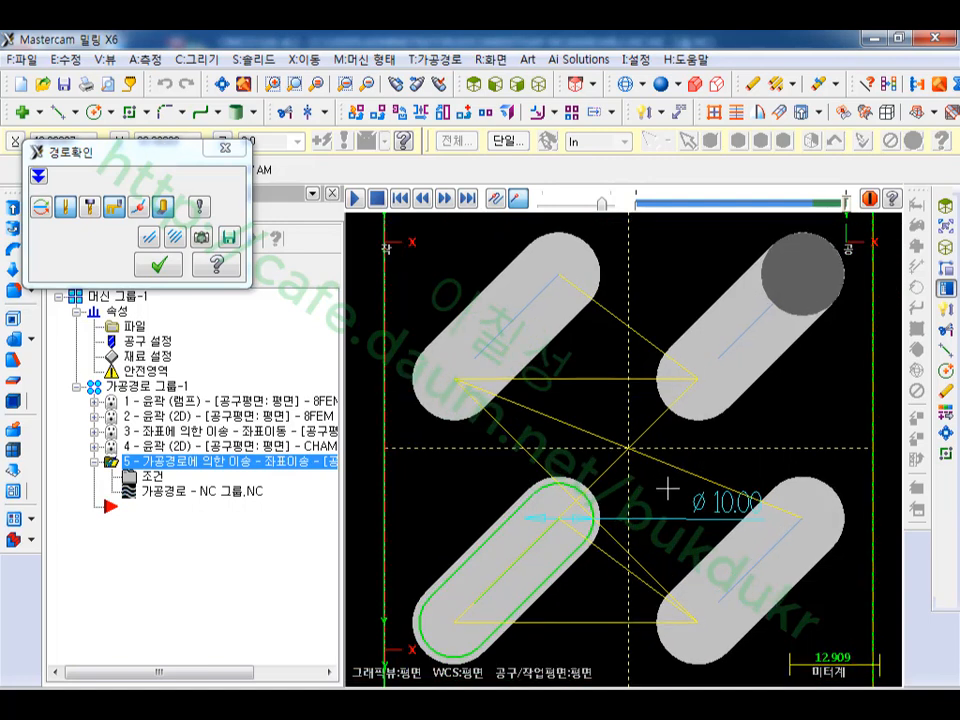
pyautogui.scroll(-1, 633, 428)
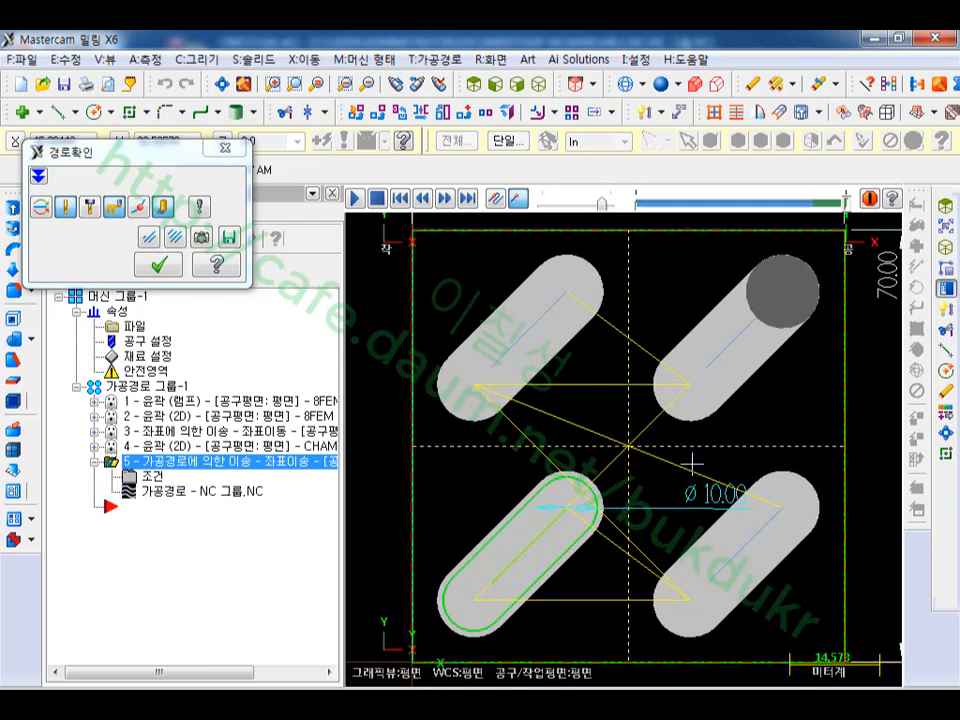